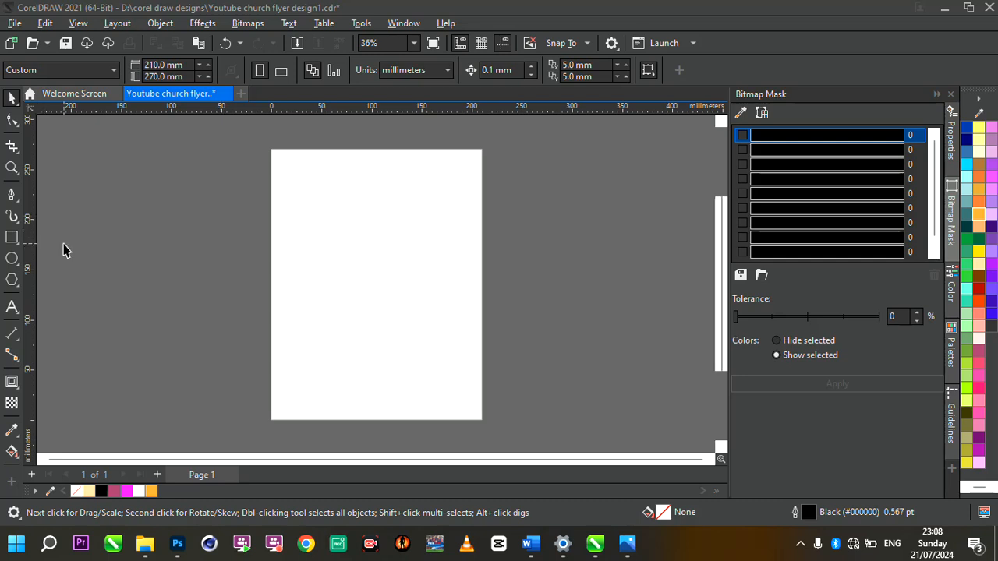
Step: Draw a rectangle, size it 210 × 270 mm and centre it on the page with P
left_click(11, 239)
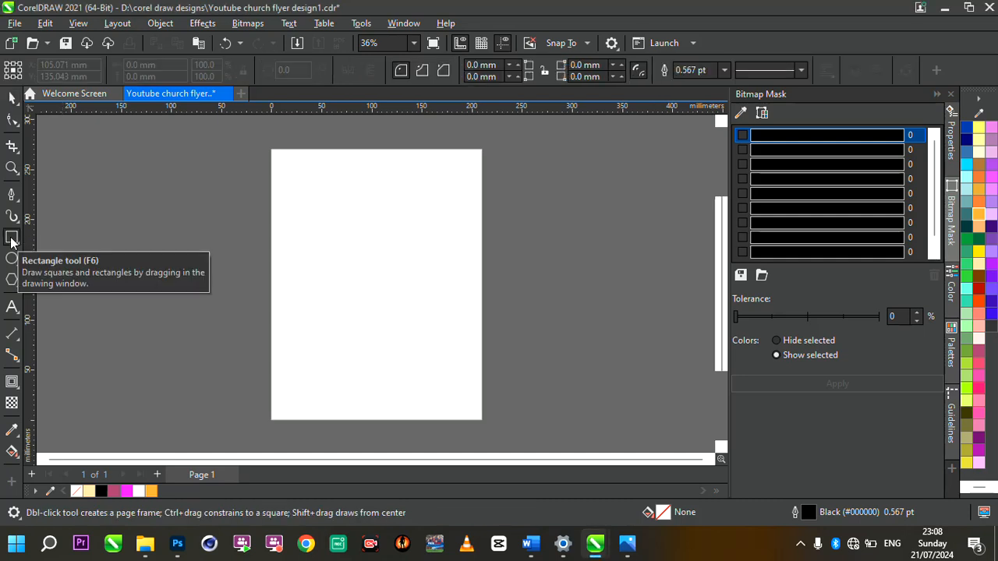
left_click_drag(173, 193, 315, 289)
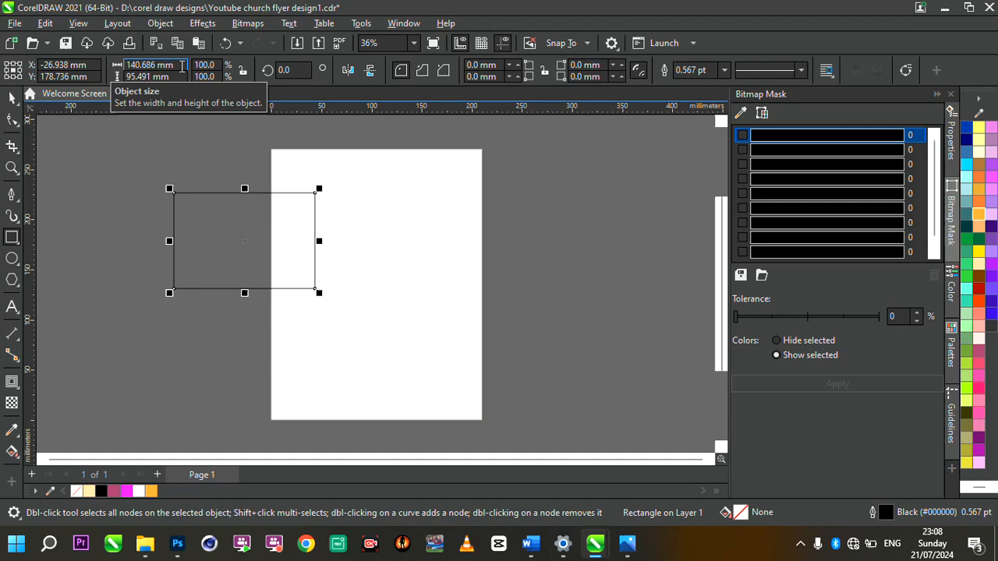
left_click_drag(182, 66, 106, 64)
type("210")
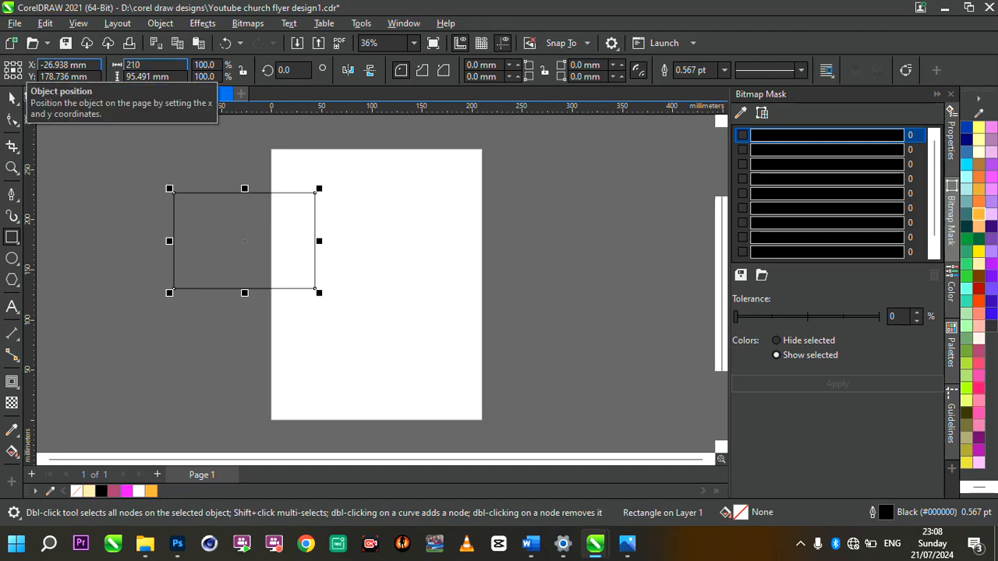
key("Tab")
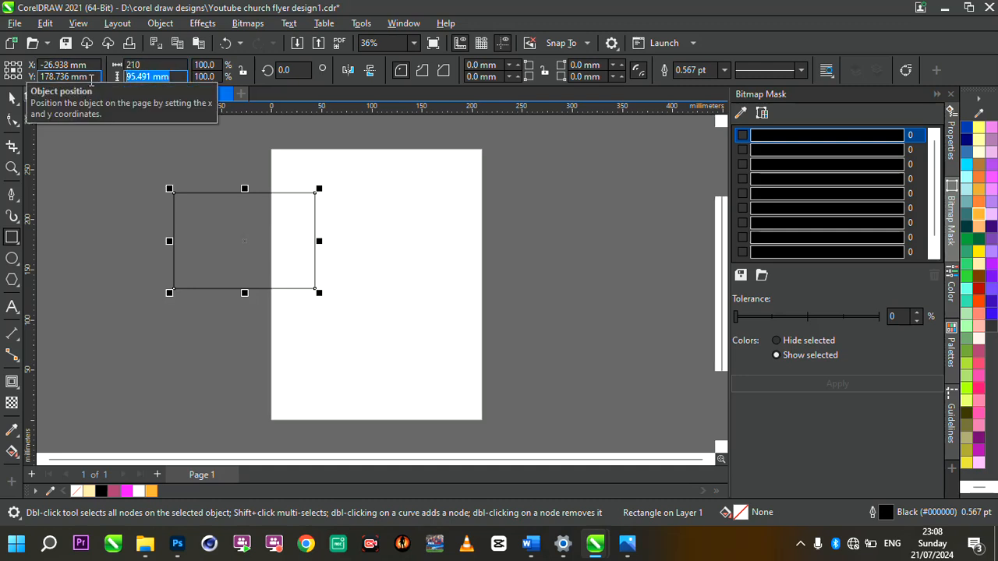
type("270")
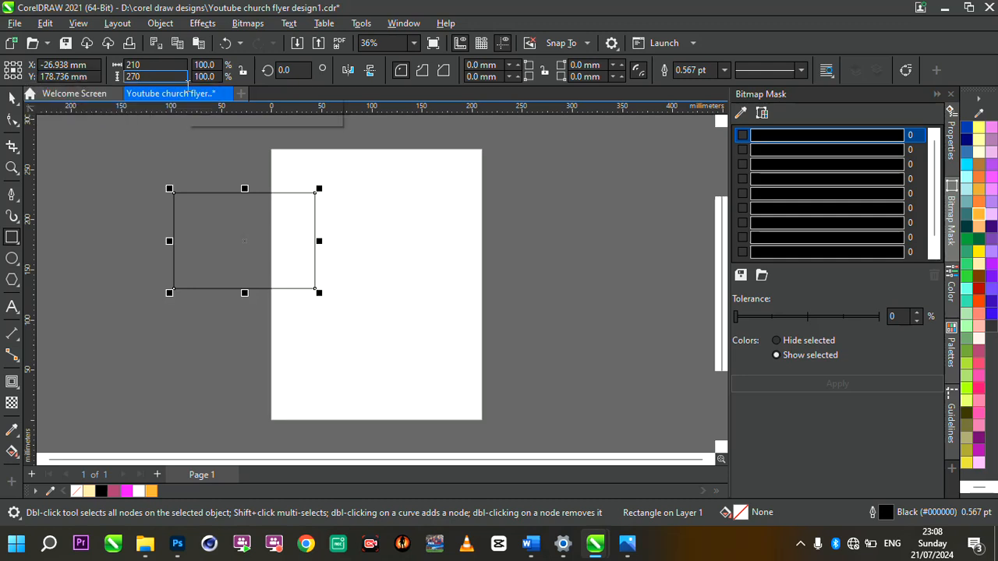
key("Return")
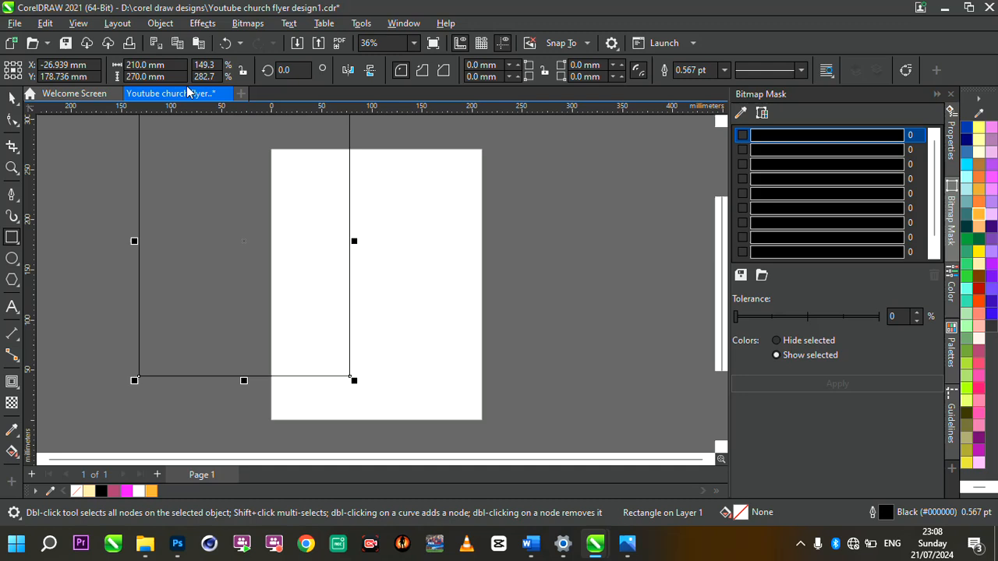
key("p")
scroll(486, 339, "up", 1)
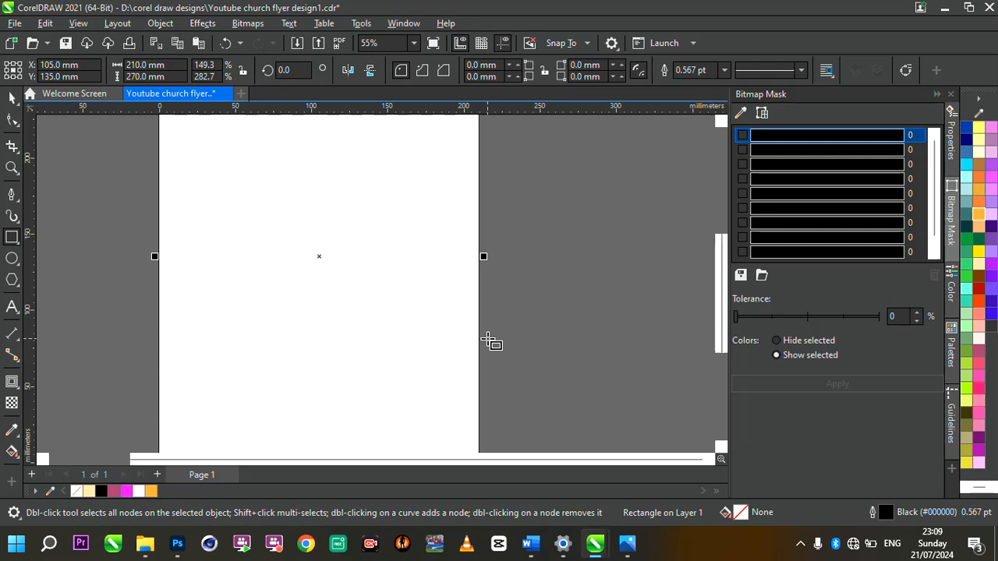
Step: Remove the rectangle's outline using Set Outline Color on the no-colour swatch
scroll(486, 339, "down", 1)
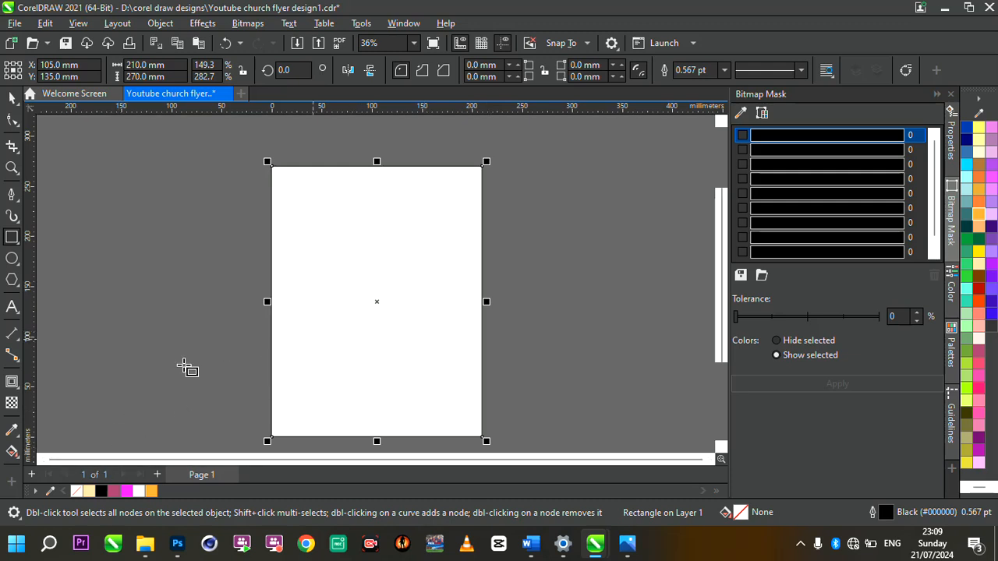
right_click(79, 490)
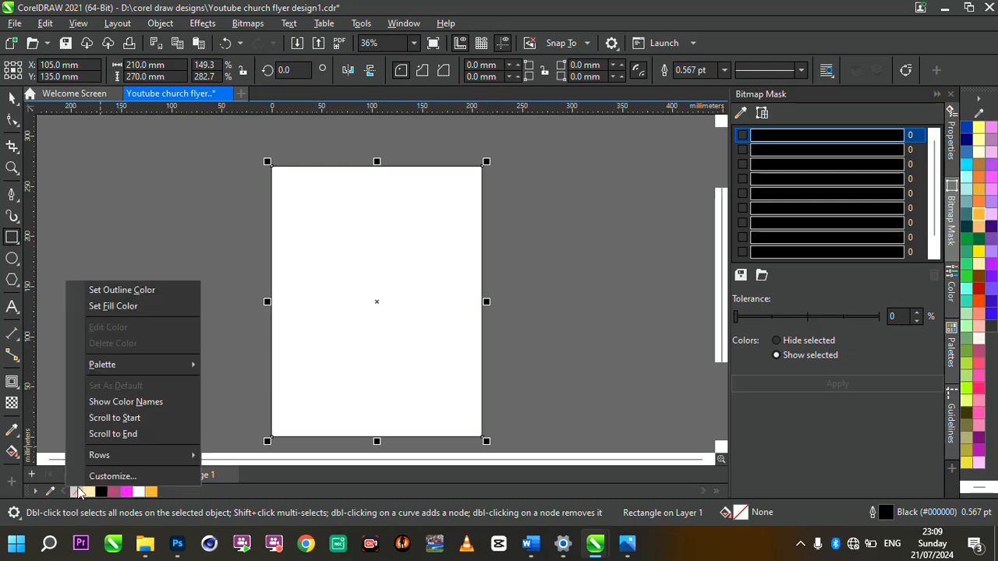
left_click(133, 295)
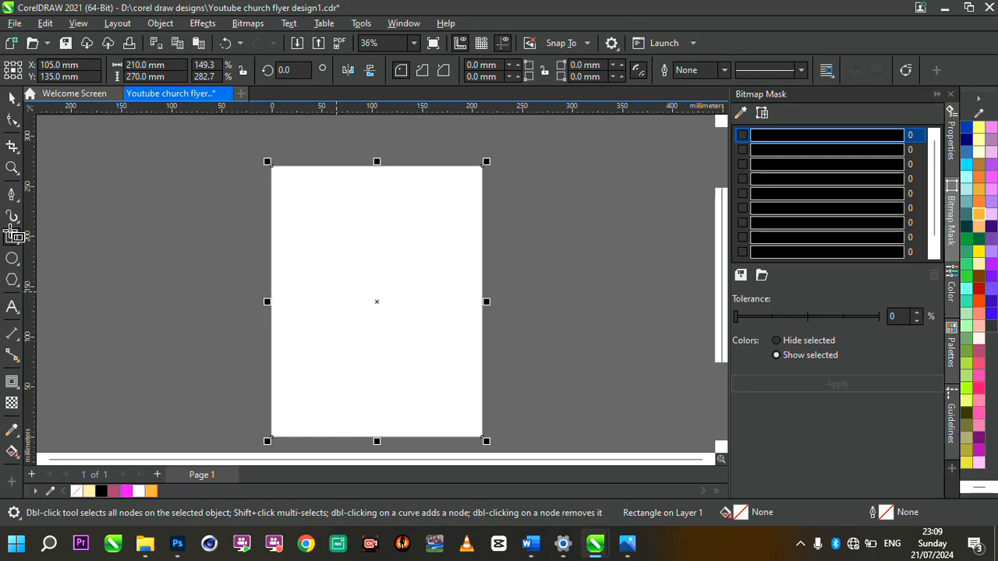
Step: Zoom to fit the whole page, return to the Pick tool and deselect the rectangle
double_click(12, 168)
left_click(12, 97)
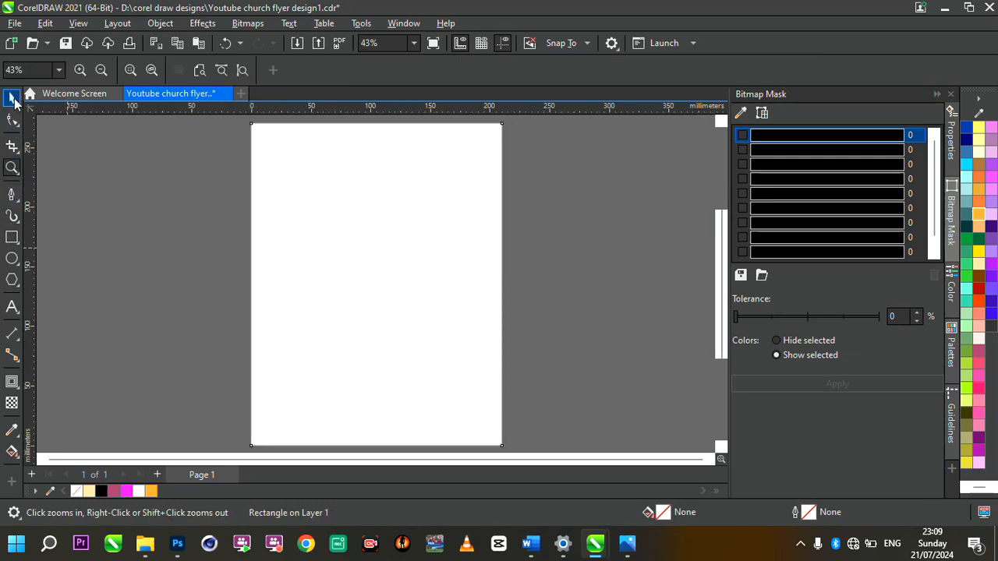
left_click(220, 225)
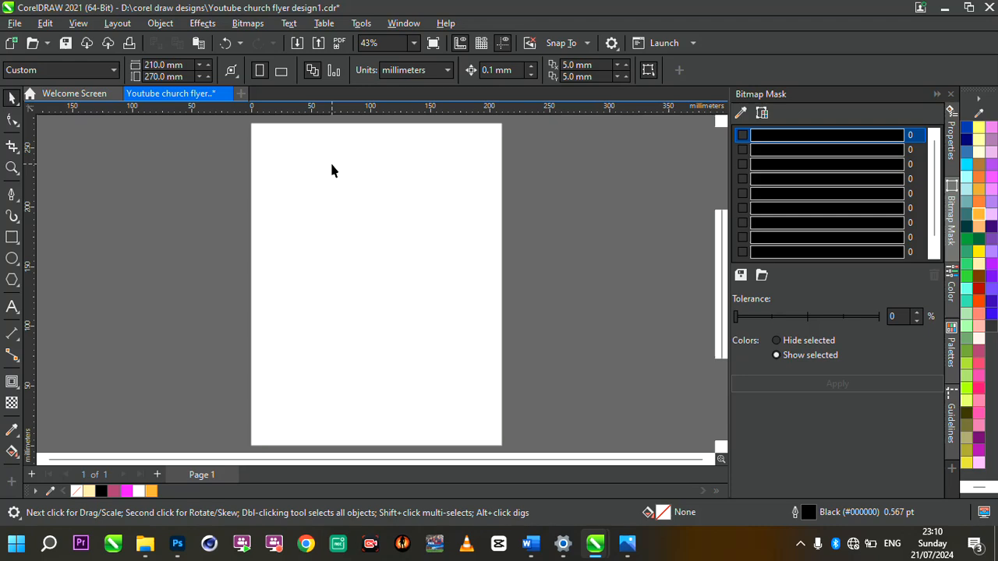
Step: Open the Import dialog with Ctrl+I, browsing the Desktop folder
key("ctrl+i")
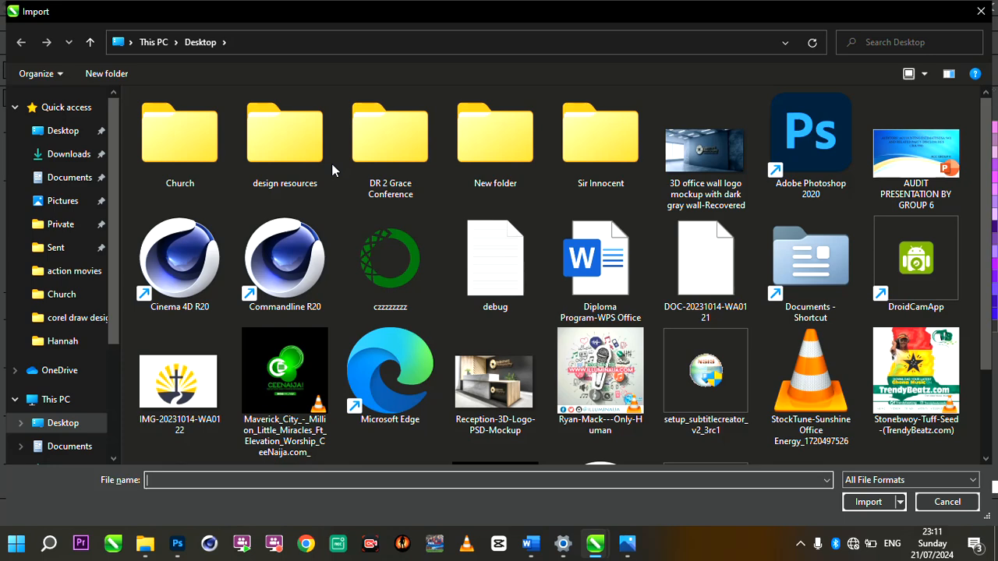
Step: Open the DR 2 Grace Conference folder, select all seven images and import them
left_click(377, 164)
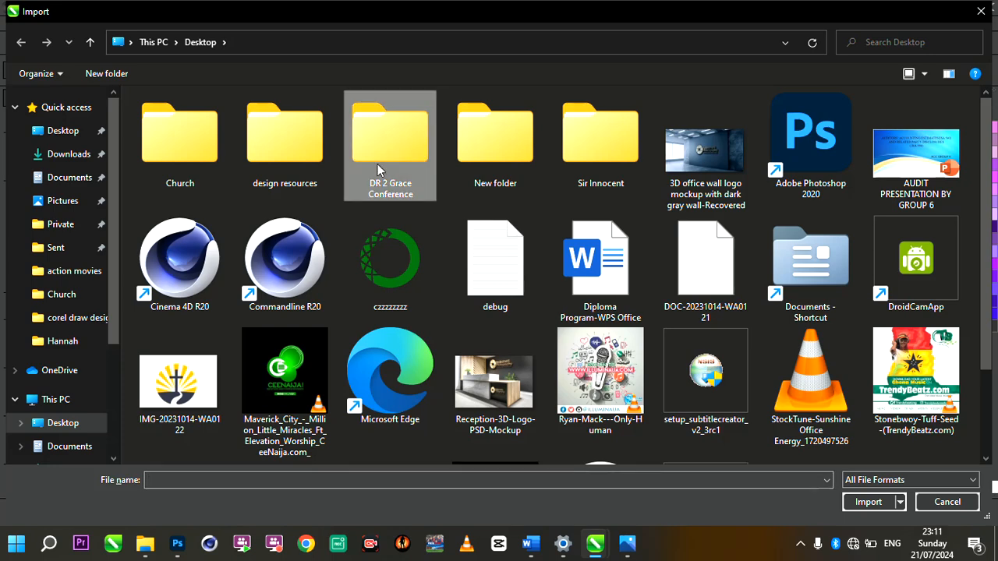
double_click(377, 167)
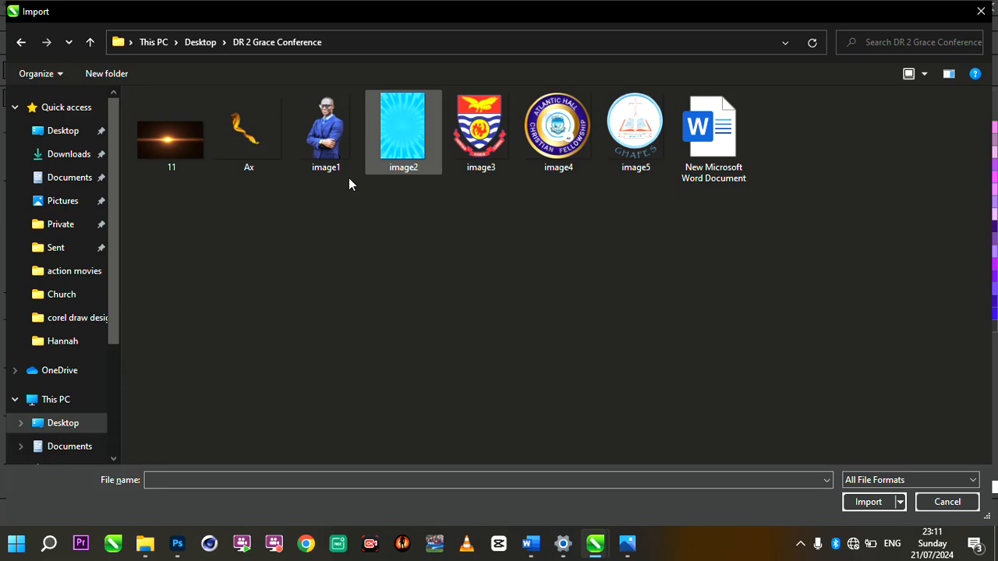
left_click_drag(167, 210, 648, 158)
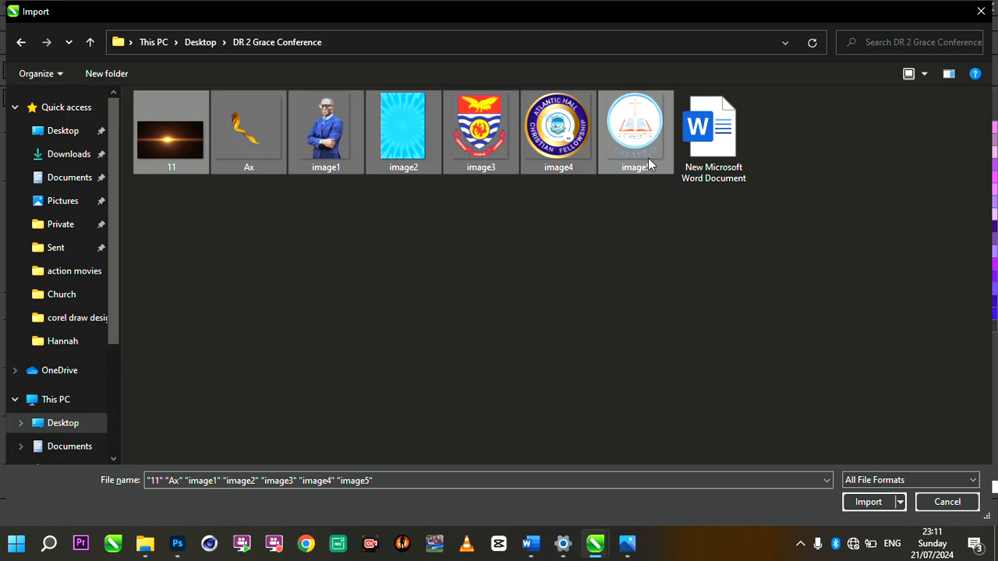
key("Return")
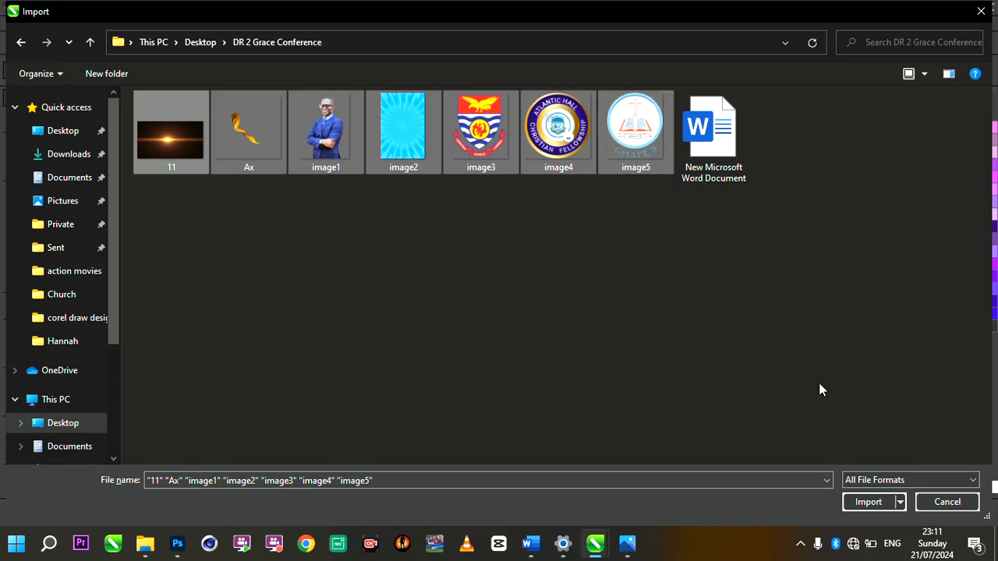
left_click(877, 501)
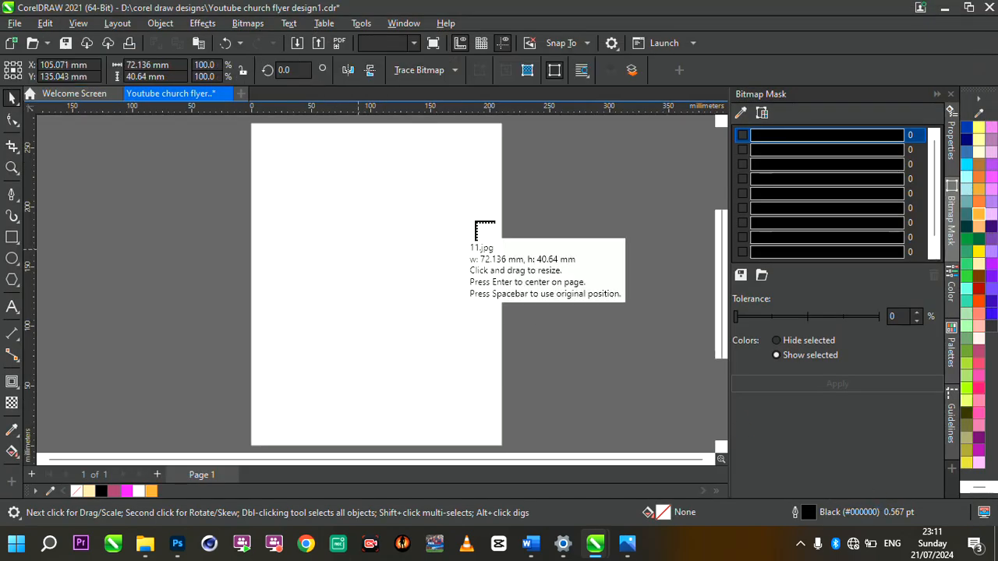
Step: Place the flare, flame, speaker photo, sunburst and crest right of the page, the light blue round logo left
left_click_drag(530, 150, 586, 228)
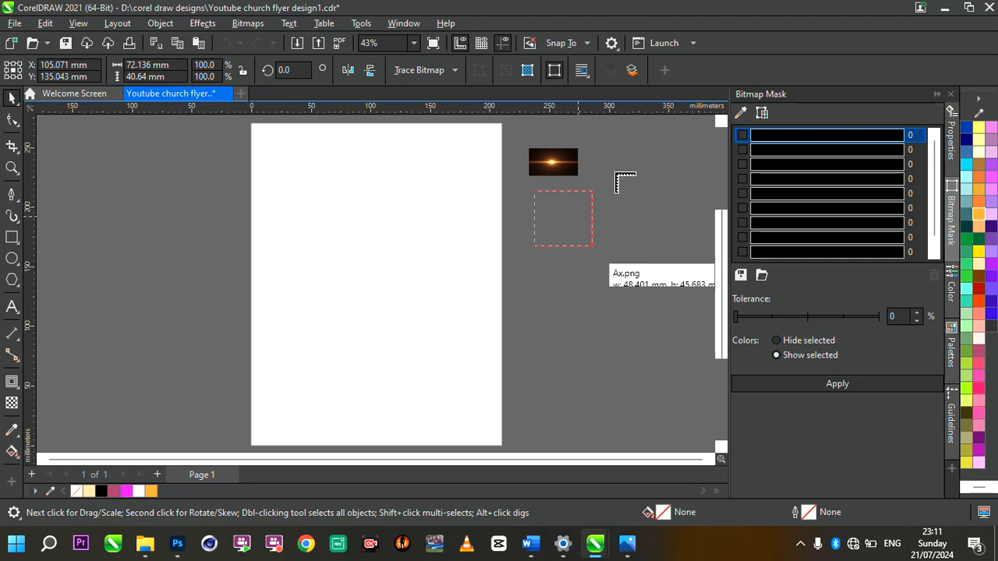
left_click_drag(614, 162, 643, 220)
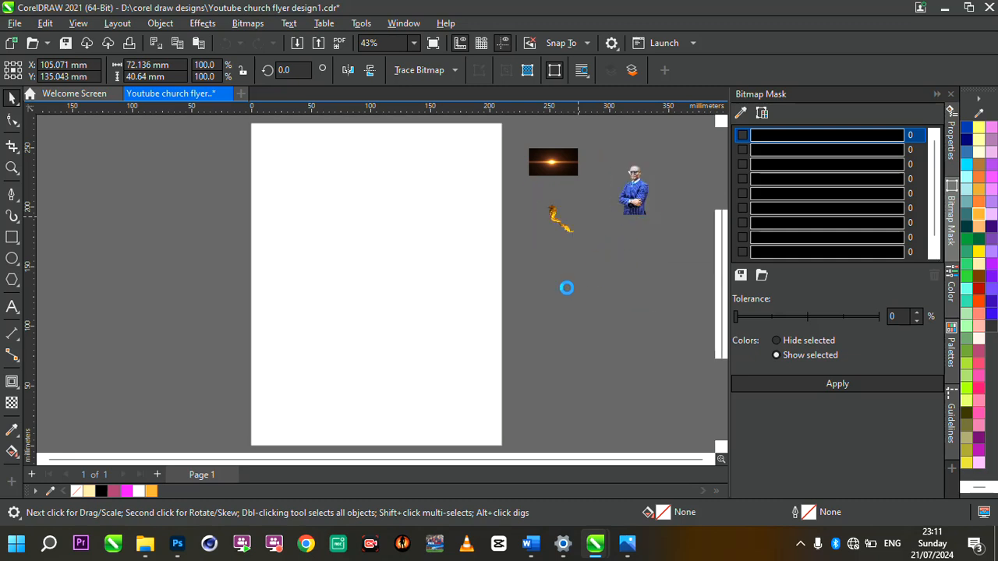
left_click(616, 338)
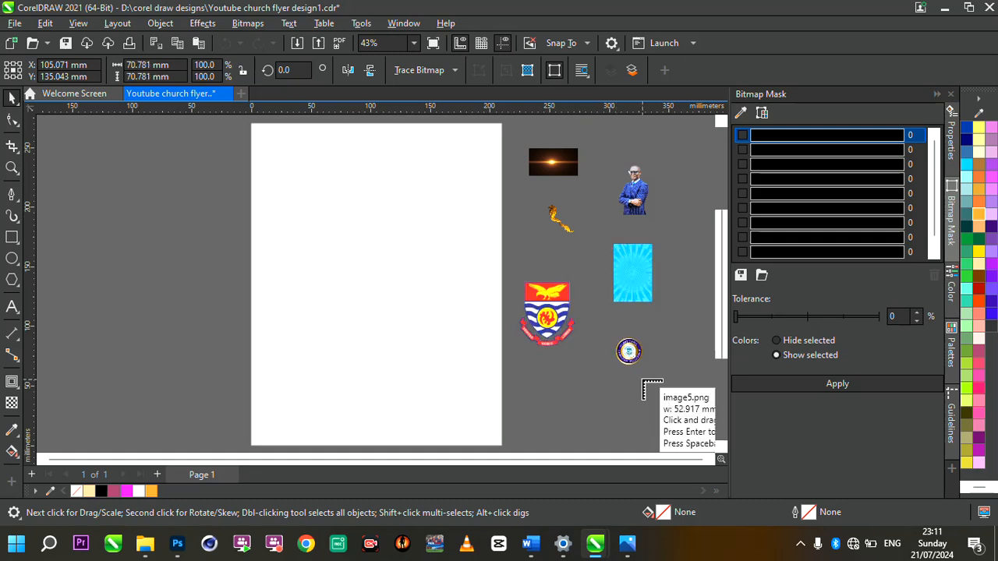
left_click_drag(208, 212, 253, 266)
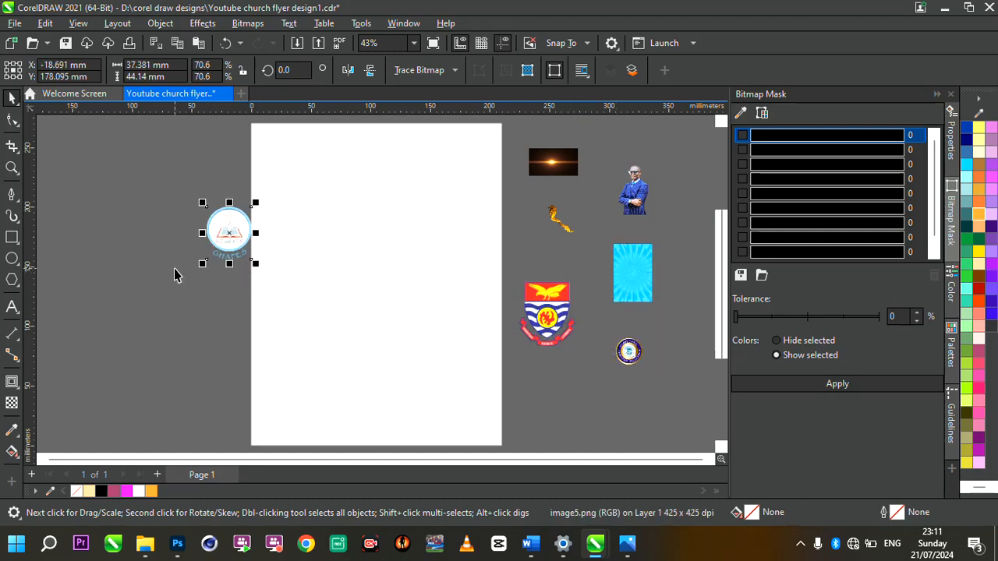
left_click(176, 276)
Step: Select the page-sized white rectangle
scroll(388, 234, "down", 2)
scroll(387, 239, "up", 2)
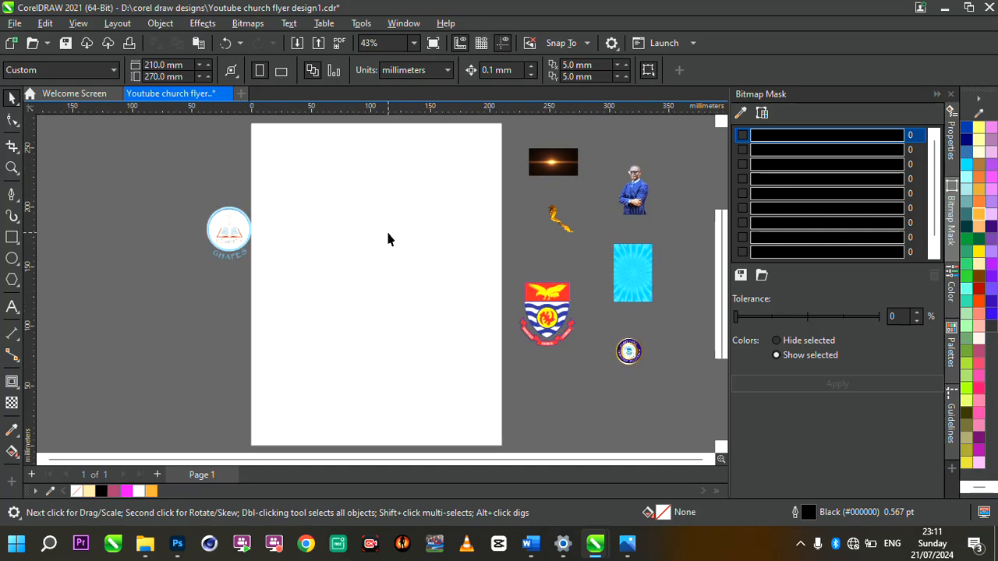
scroll(387, 238, "down", 1)
scroll(387, 238, "up", 1)
left_click(388, 234)
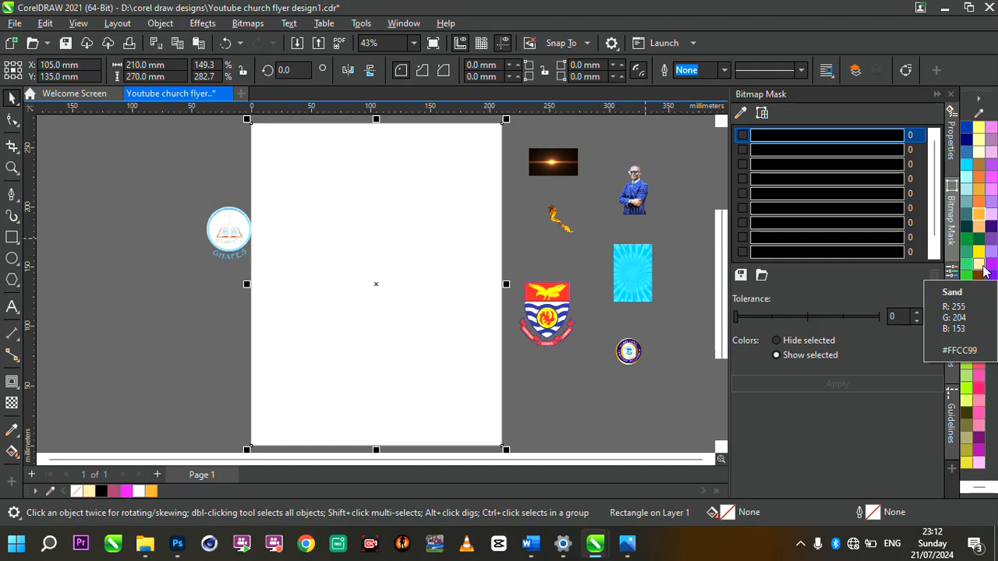
Step: Drag a diagonal black-to-white fountain fill across the rectangle with the Interactive Fill tool
left_click(11, 452)
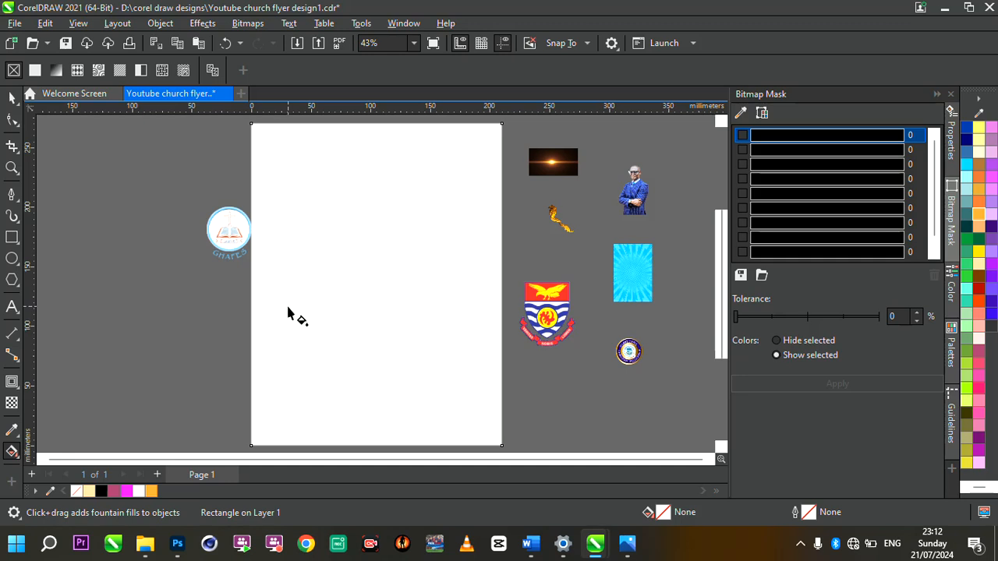
left_click_drag(246, 324, 540, 213)
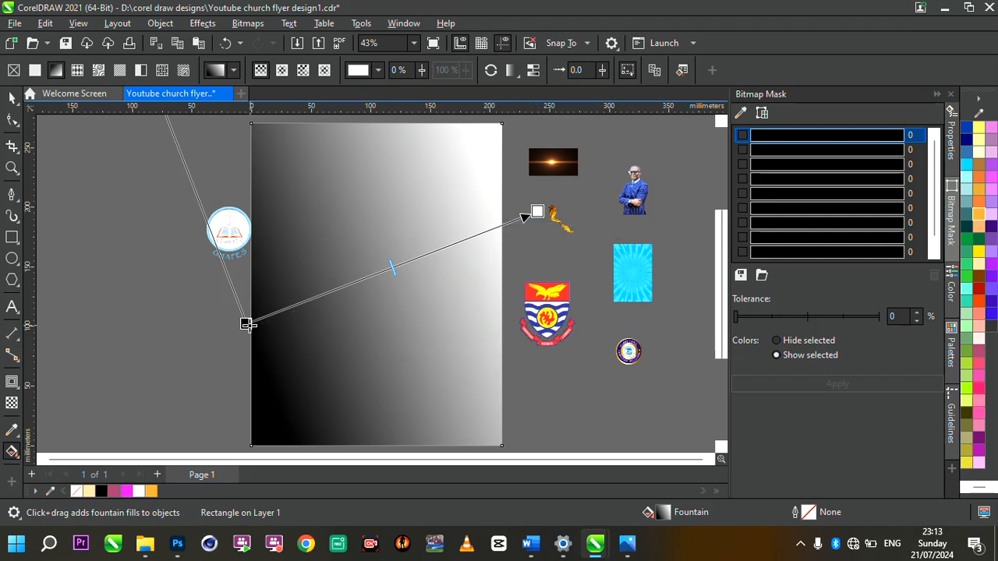
Step: Tint the gradient's start node sand, then try a darker orange #DB7F23 in the colour viewer
left_click(245, 324)
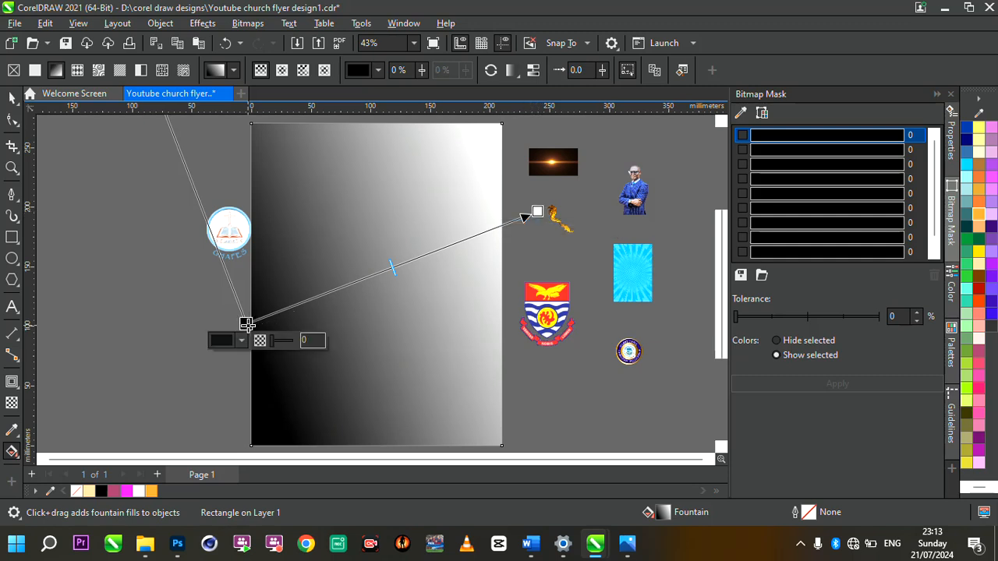
left_click(979, 271)
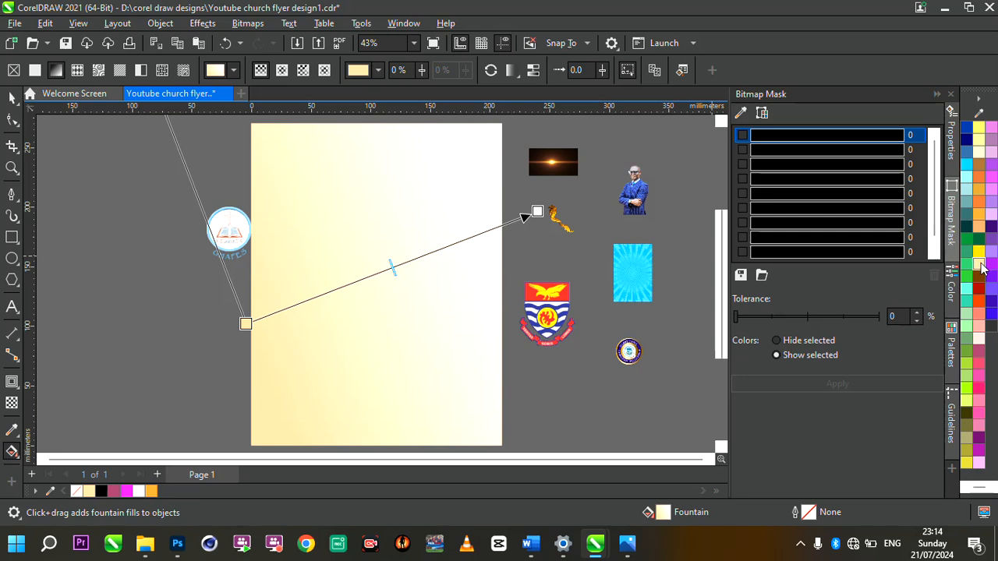
left_click(244, 323)
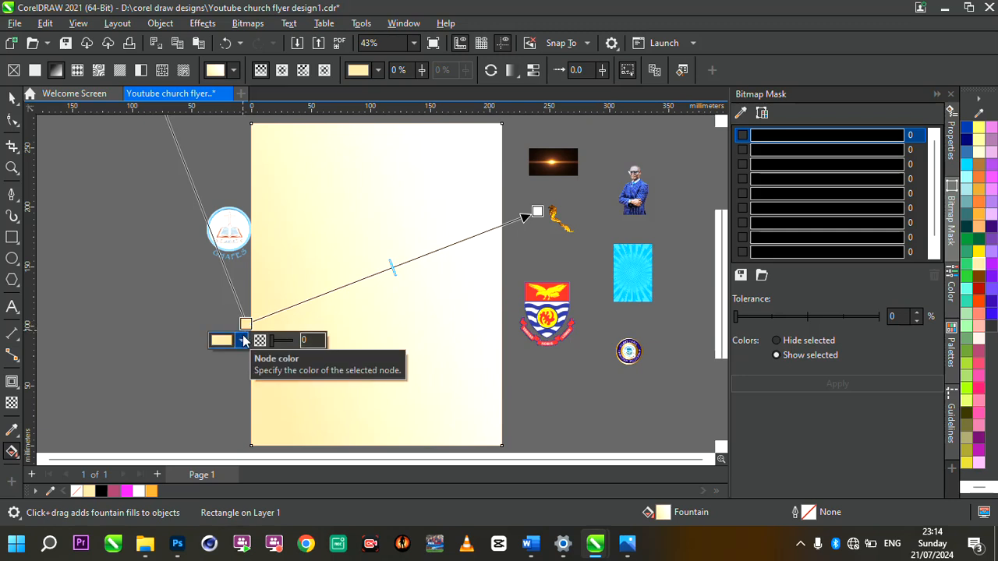
left_click(244, 341)
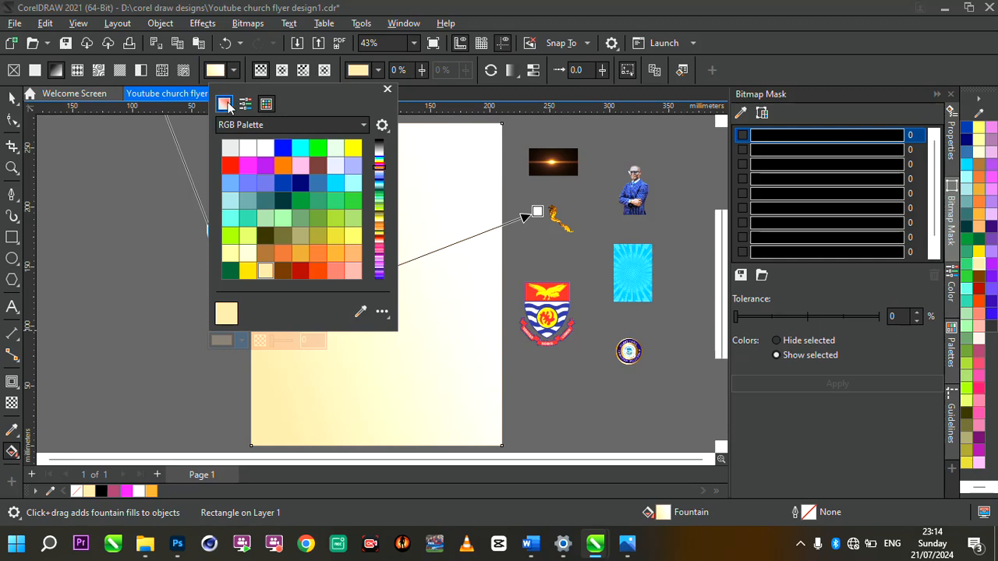
left_click_drag(244, 85, 353, 92)
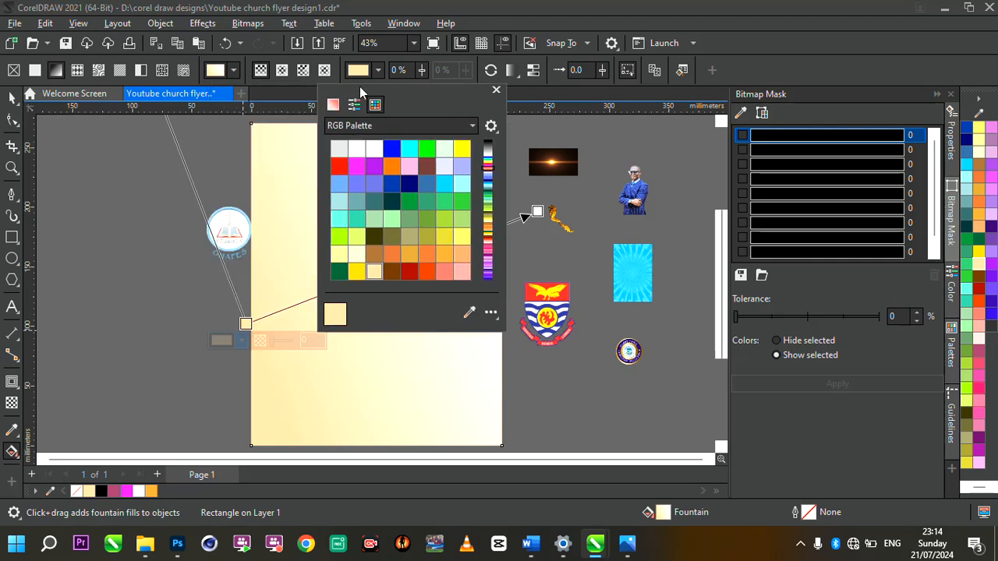
left_click(333, 104)
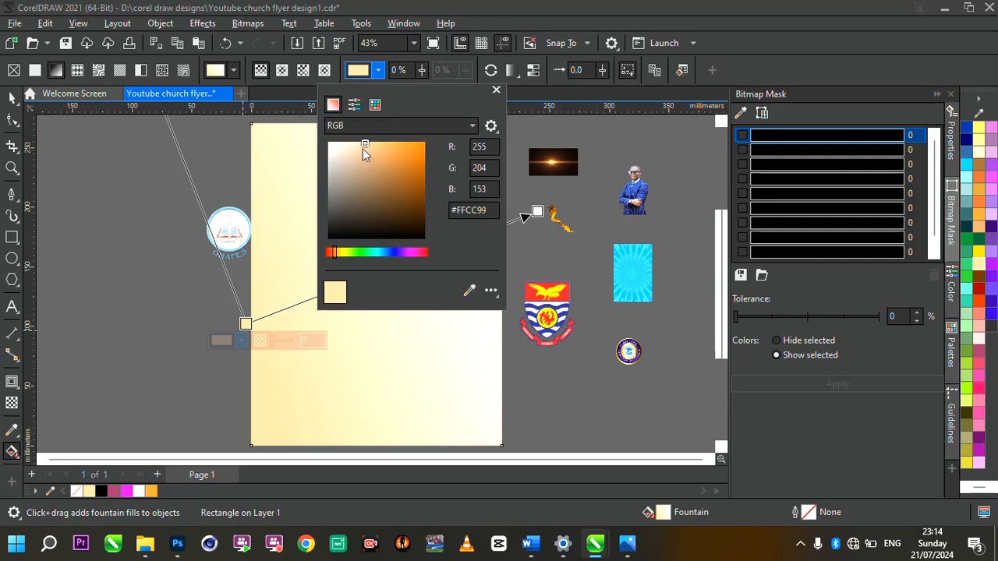
left_click_drag(365, 143, 410, 155)
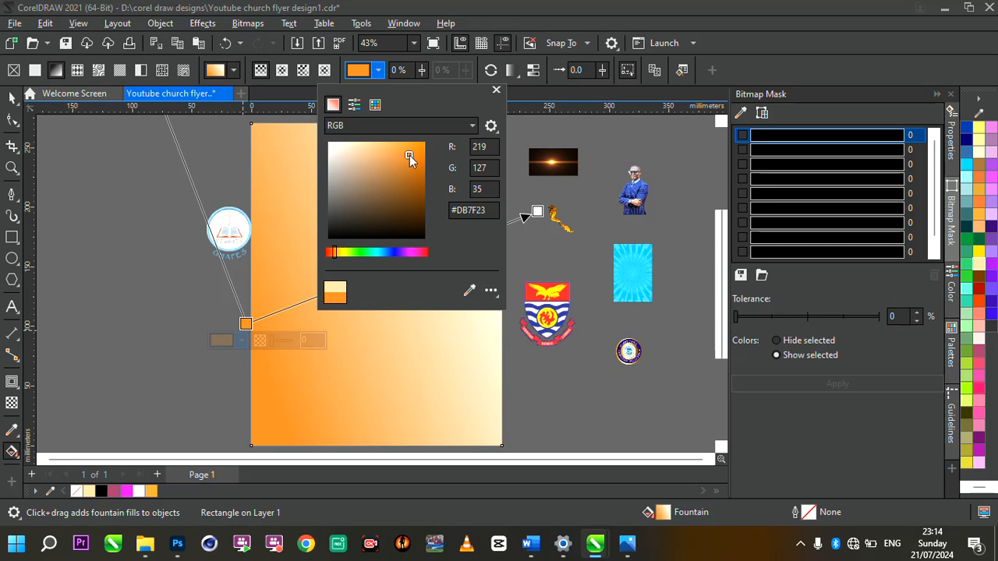
left_click(575, 193)
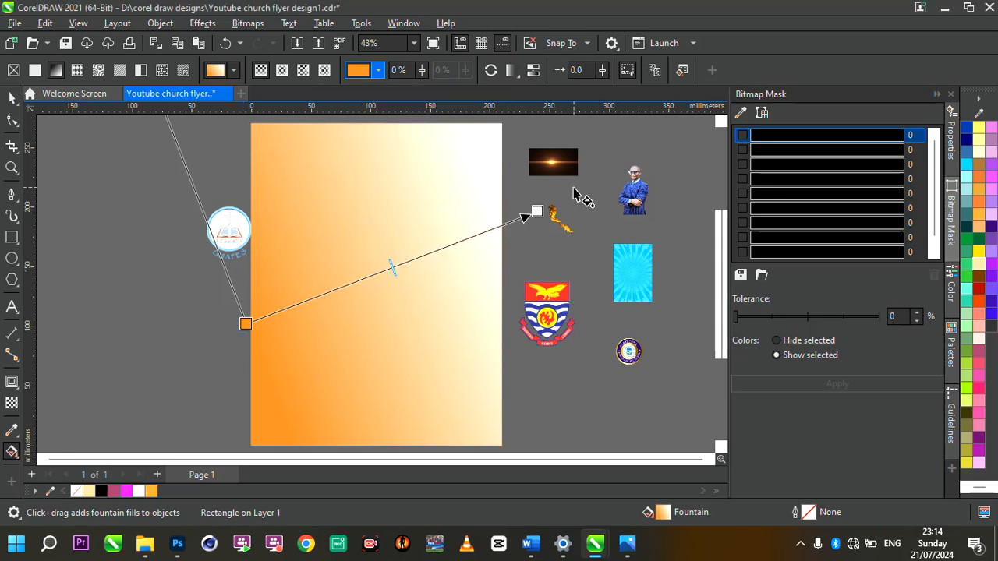
left_click(530, 200)
Step: Undo the orange start colour and select the background rectangle to show its gradient controls
key("ctrl+z")
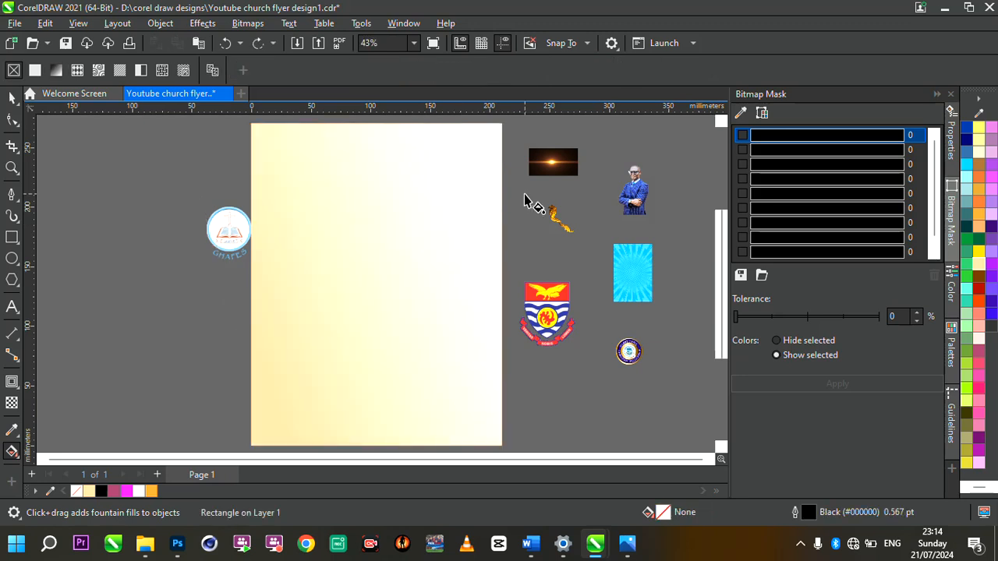
left_click(387, 241)
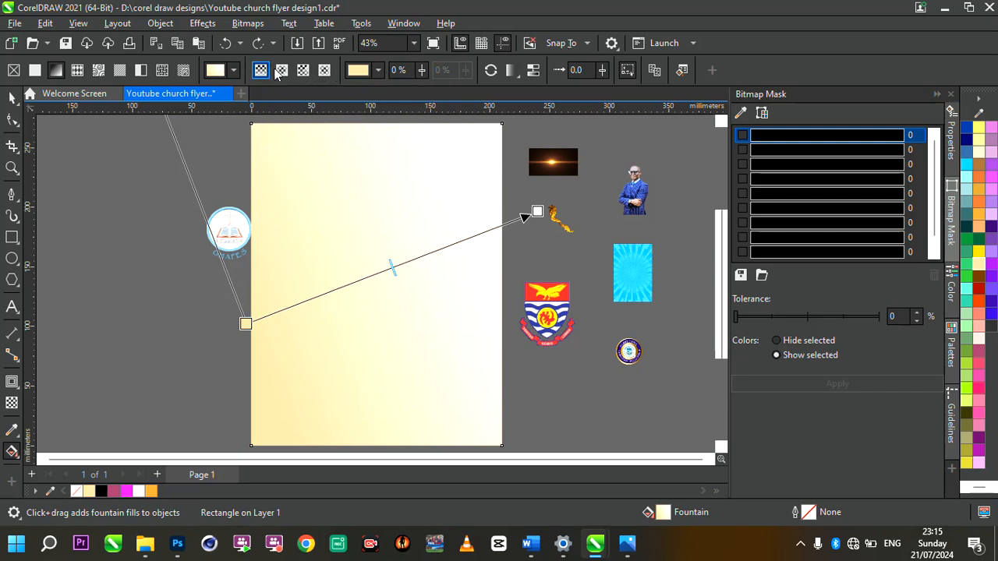
Step: Switch the fill to Elliptical Fountain Fill and reshape it into a rounder glow
left_click(282, 70)
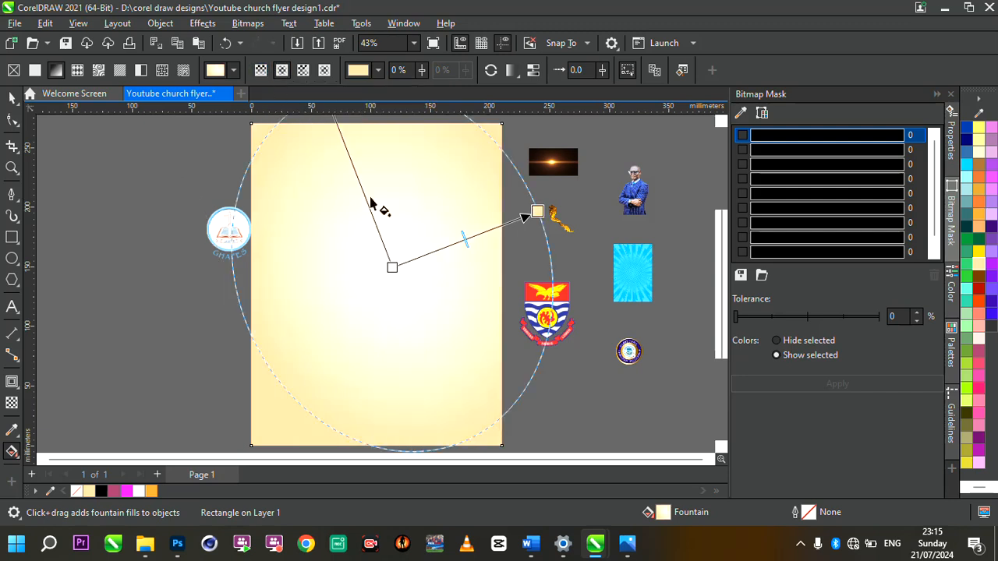
left_click(394, 268)
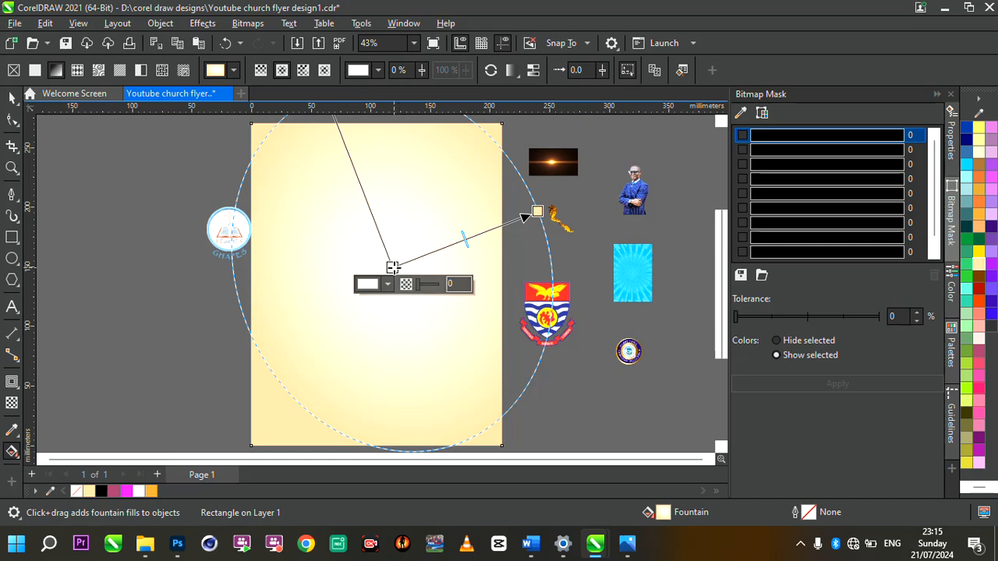
left_click_drag(536, 212, 506, 228)
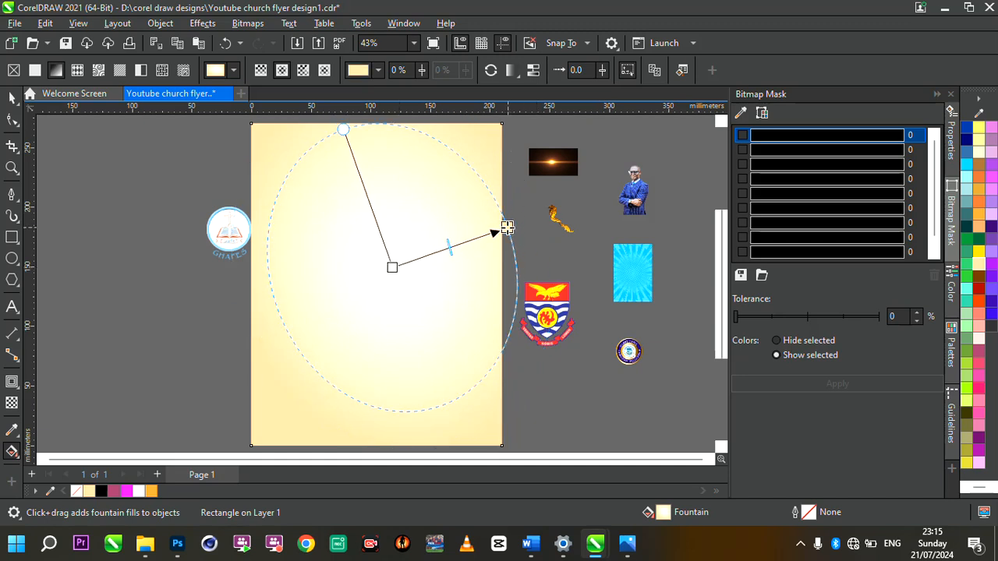
left_click_drag(342, 130, 350, 157)
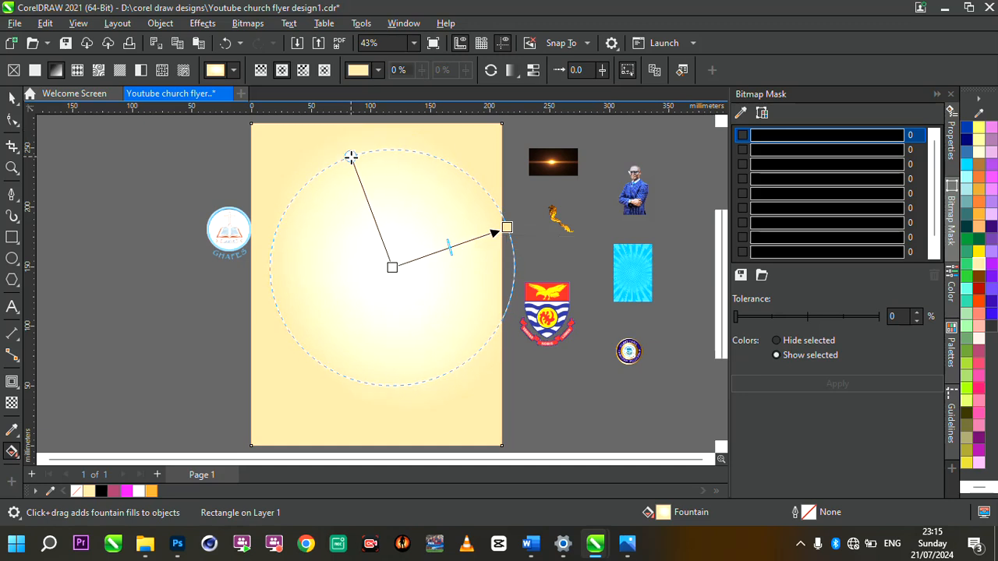
Step: Shift the glow centre slightly left, pull the outer edge inward, and return to the Pick tool
left_click_drag(392, 268, 376, 271)
left_click_drag(508, 226, 496, 227)
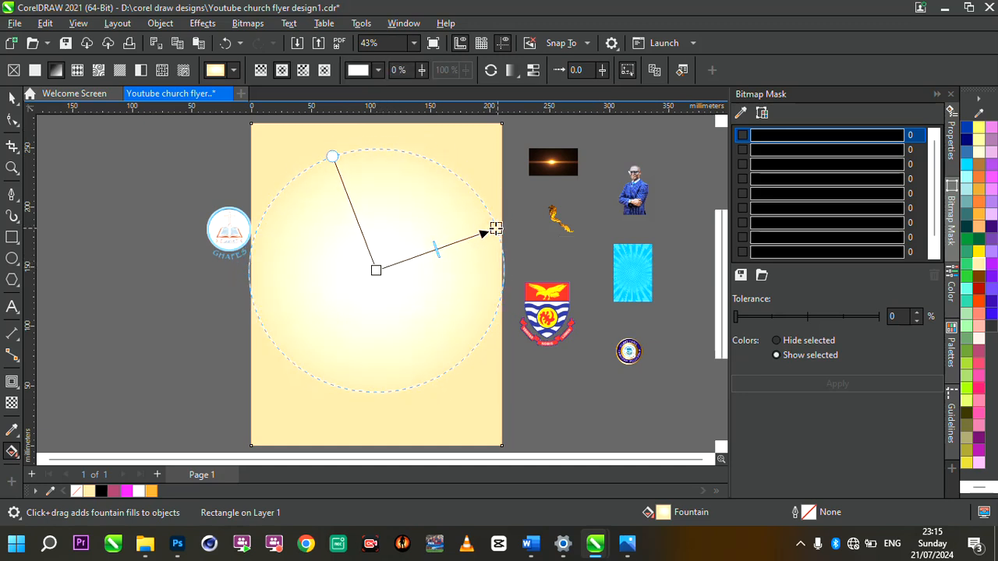
left_click(496, 228)
left_click_drag(379, 270, 374, 270)
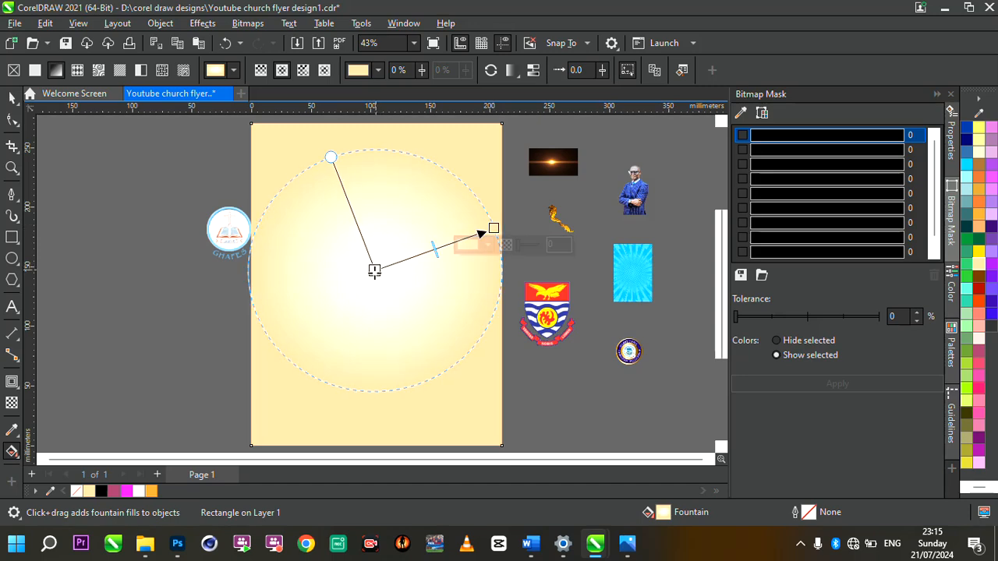
scroll(405, 278, "down", 2)
scroll(454, 276, "up", 3)
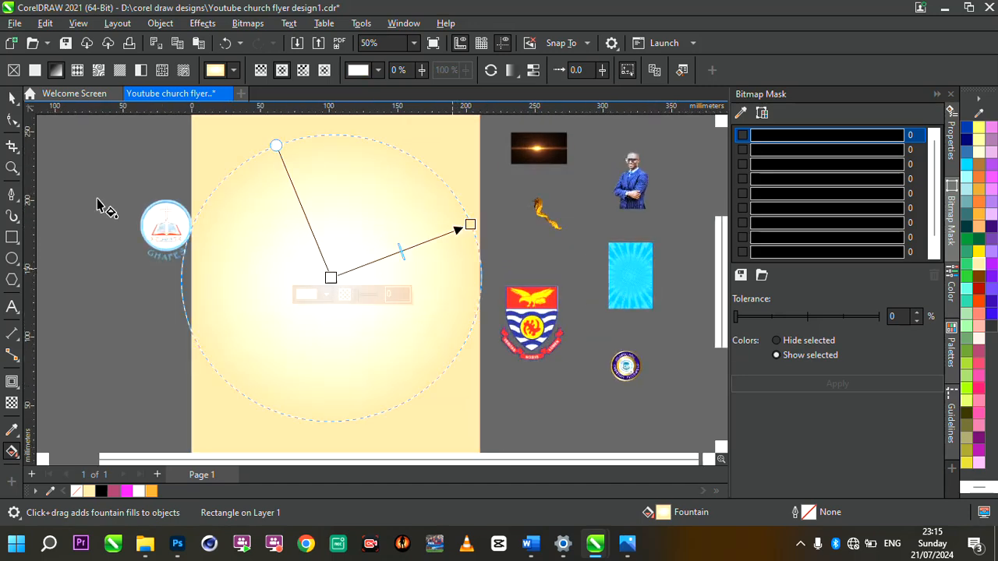
left_click(11, 97)
scroll(349, 239, "down", 2)
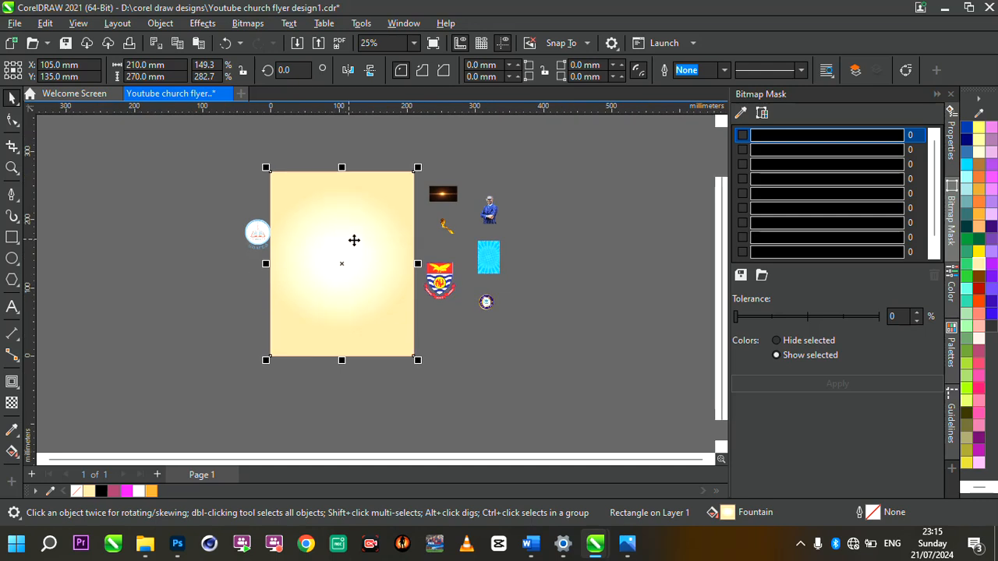
scroll(354, 240, "up", 2)
Step: Move the blue sunburst image onto the page and enlarge it to about 152.8 × 229.2 mm
left_click(572, 282)
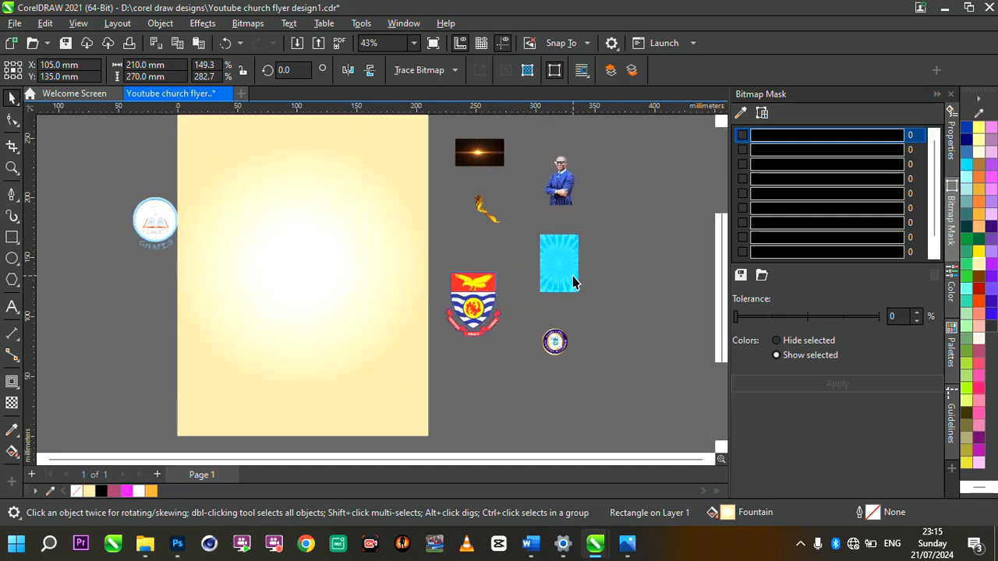
left_click_drag(573, 282, 400, 434)
scroll(305, 284, "up", 5)
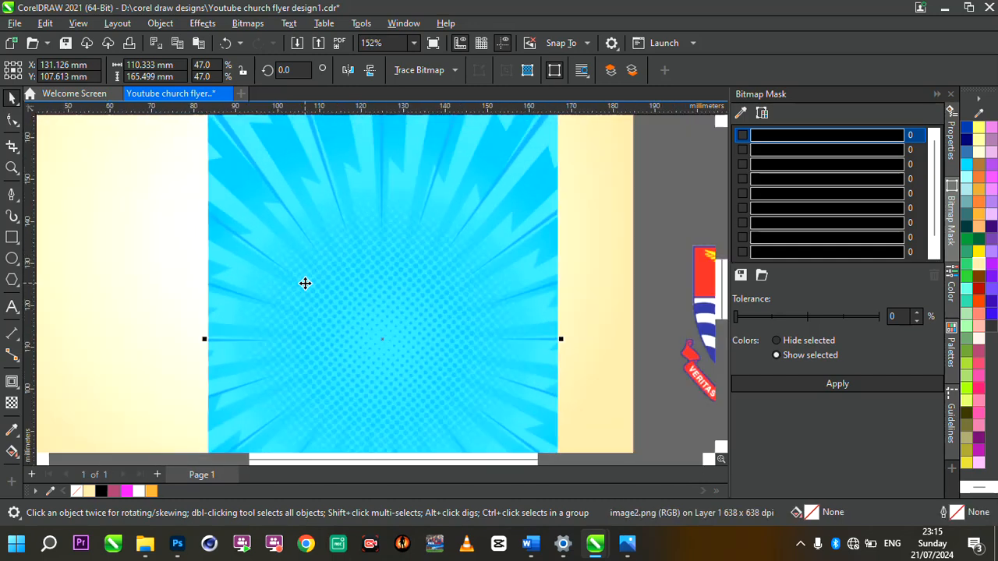
scroll(305, 284, "down", 1)
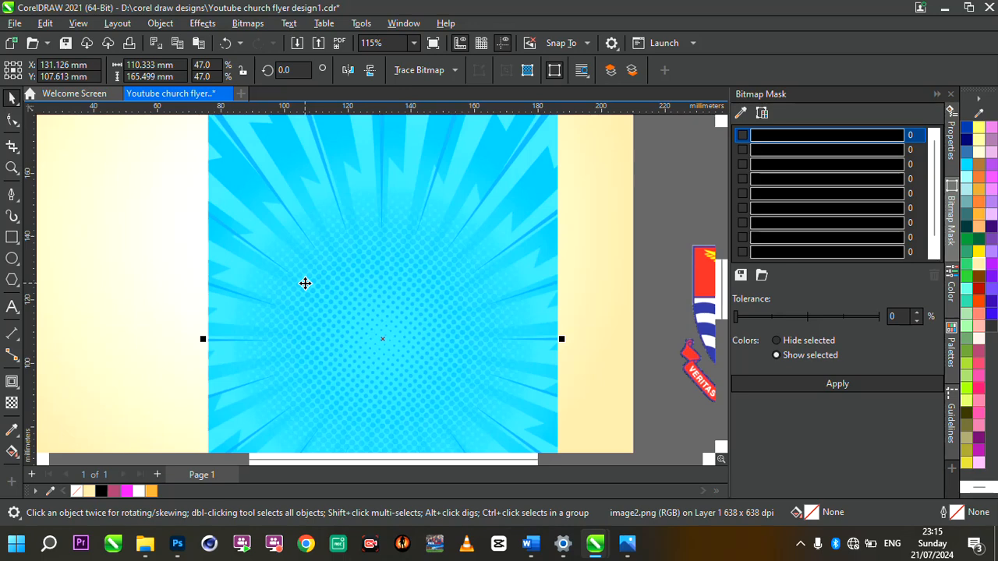
scroll(305, 283, "down", 2)
scroll(305, 283, "down", 1)
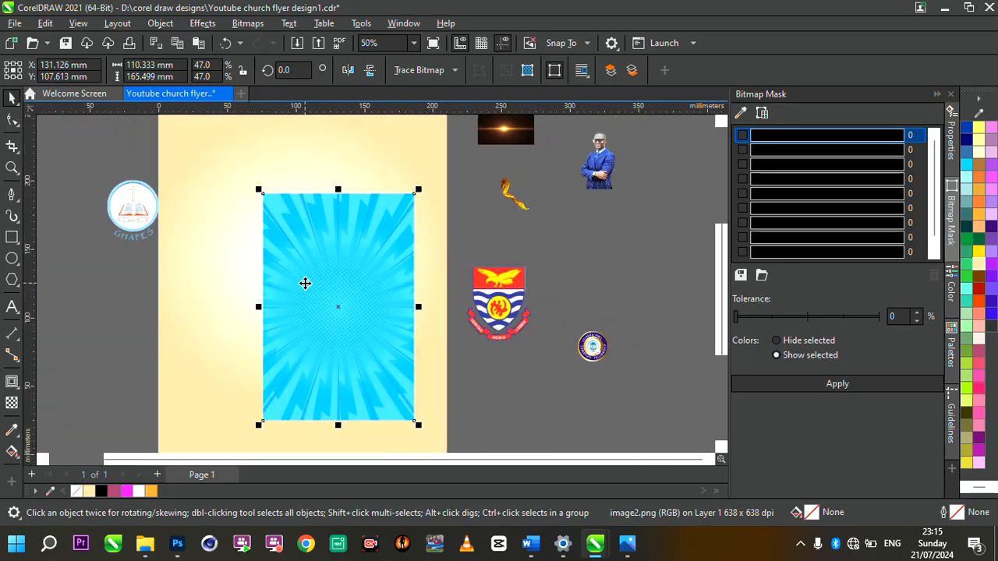
scroll(333, 277, "down", 2)
scroll(283, 239, "up", 2)
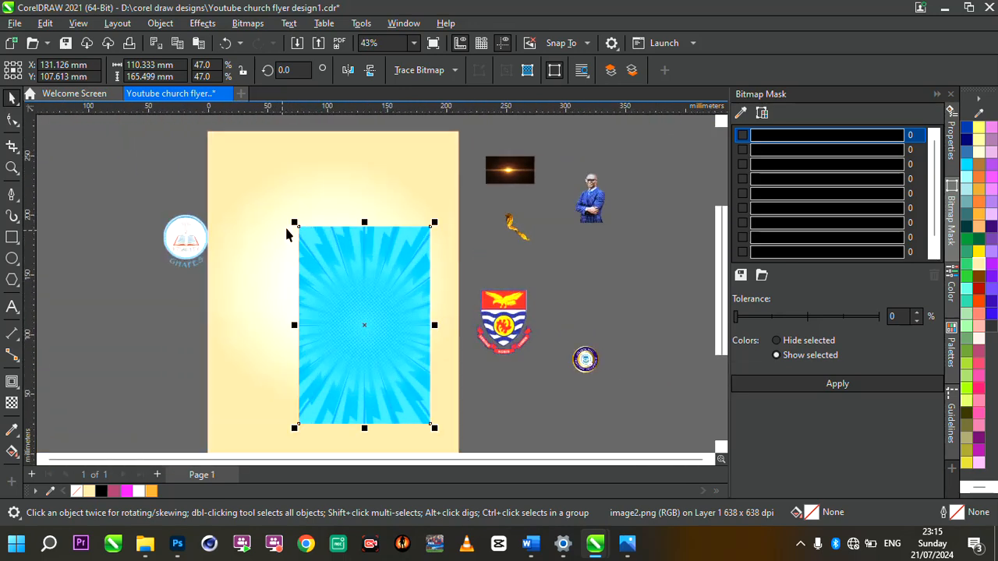
left_click_drag(294, 225, 191, 148)
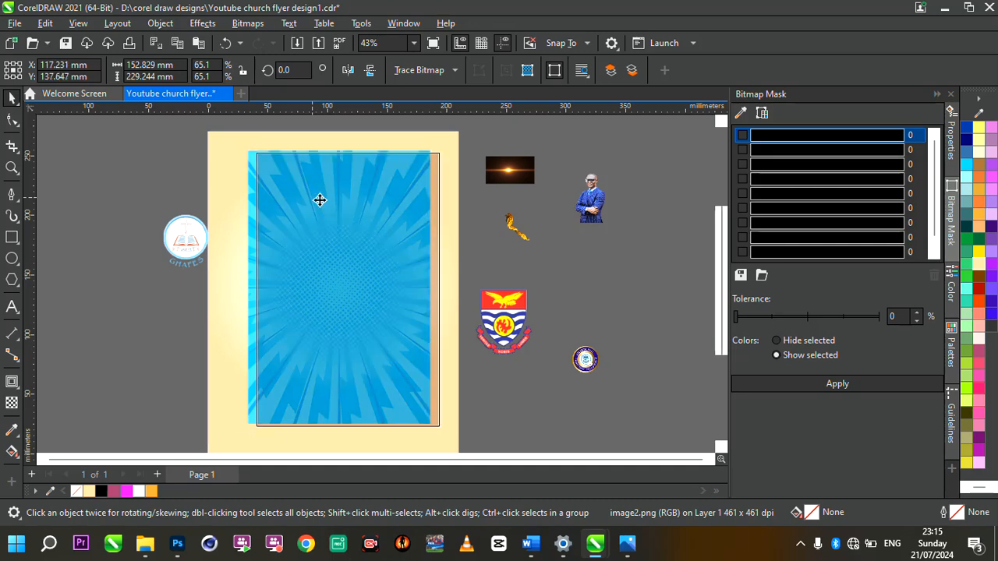
scroll(320, 200, "up", 2)
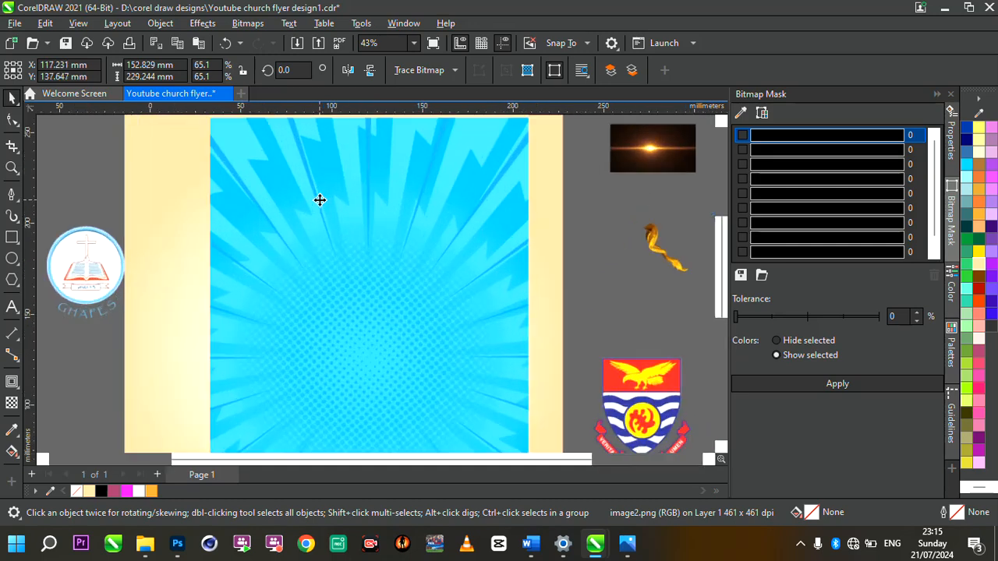
Step: Convert the sunburst image to Grayscale (8-bit) via Bitmaps > Mode
left_click(246, 23)
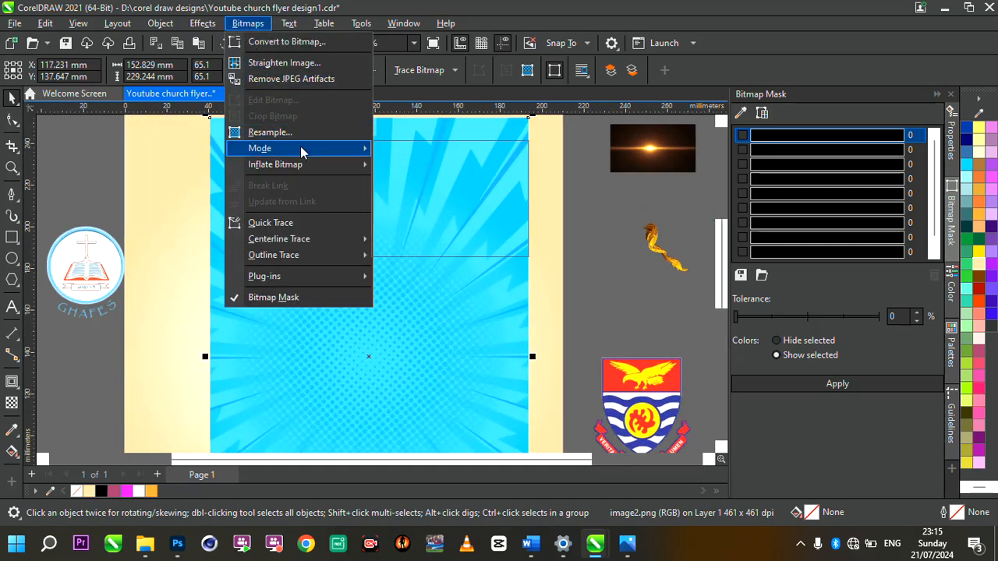
mouse_move(304, 152)
left_click(417, 167)
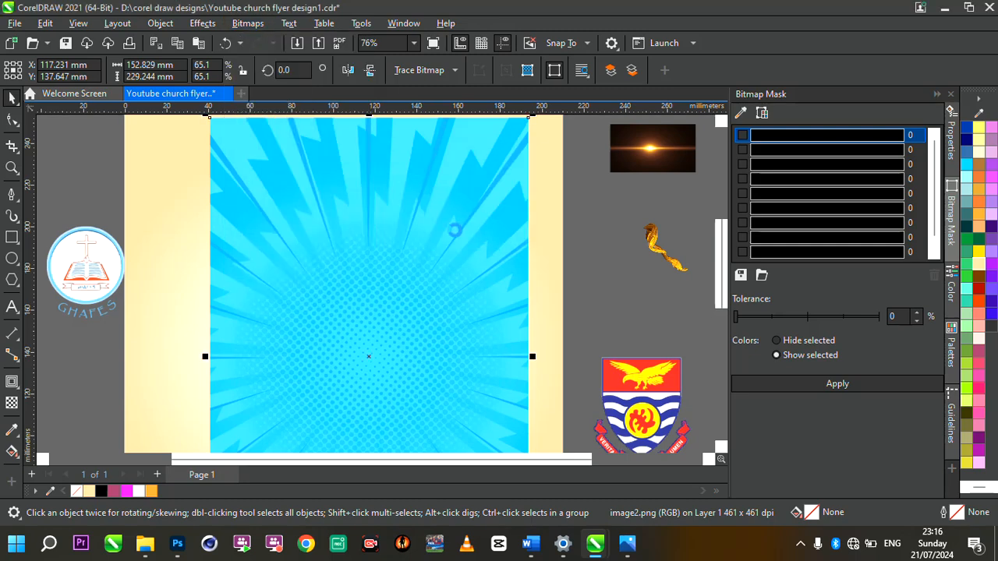
Step: Enlarge the grey sunburst from its bottom-left corner to about 168 × 252 mm
scroll(455, 231, "down", 3)
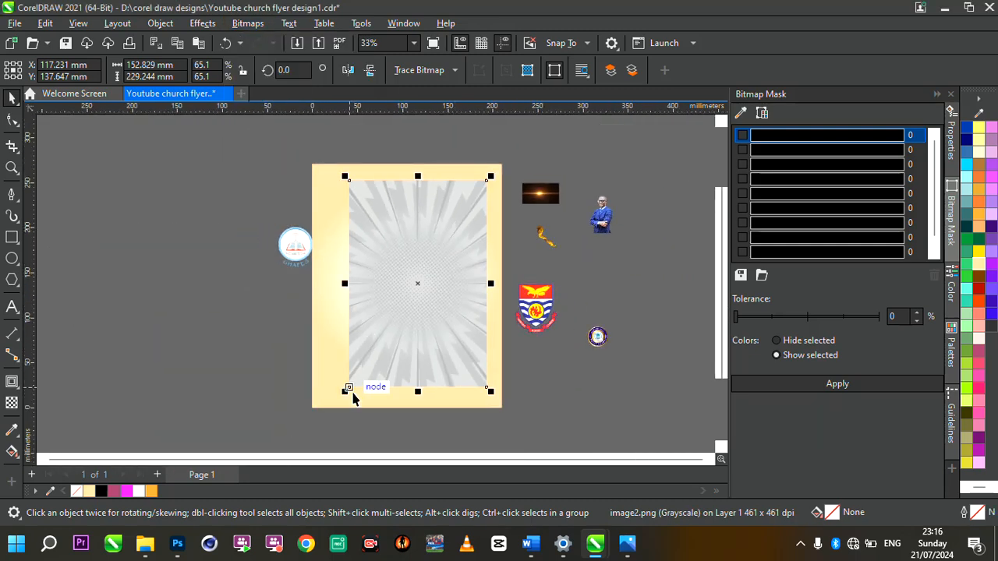
left_click_drag(348, 396, 334, 416)
scroll(440, 329, "up", 3)
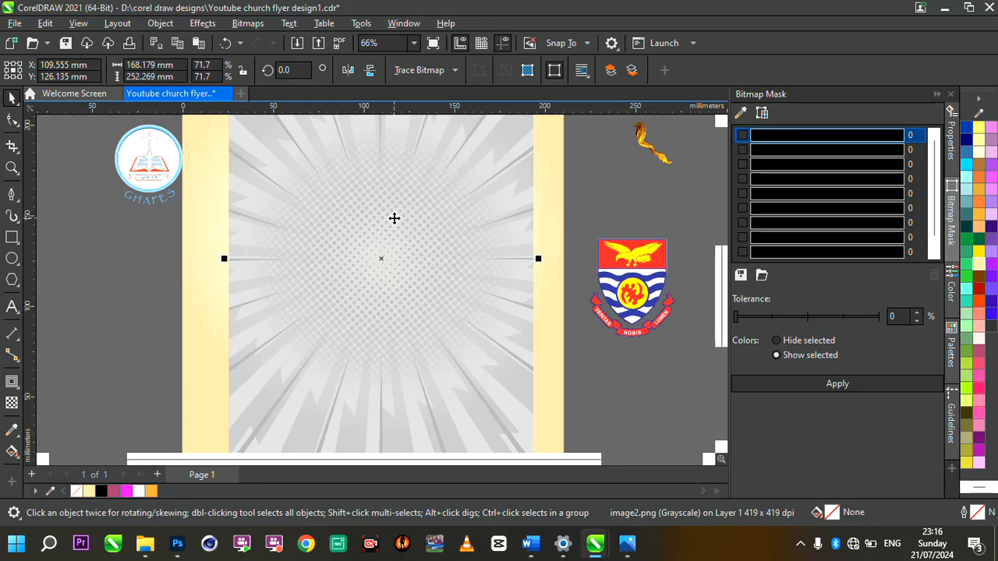
Step: Apply Add Noise to the grey sunburst: Uniform type, level 32, density 36
left_click(206, 28)
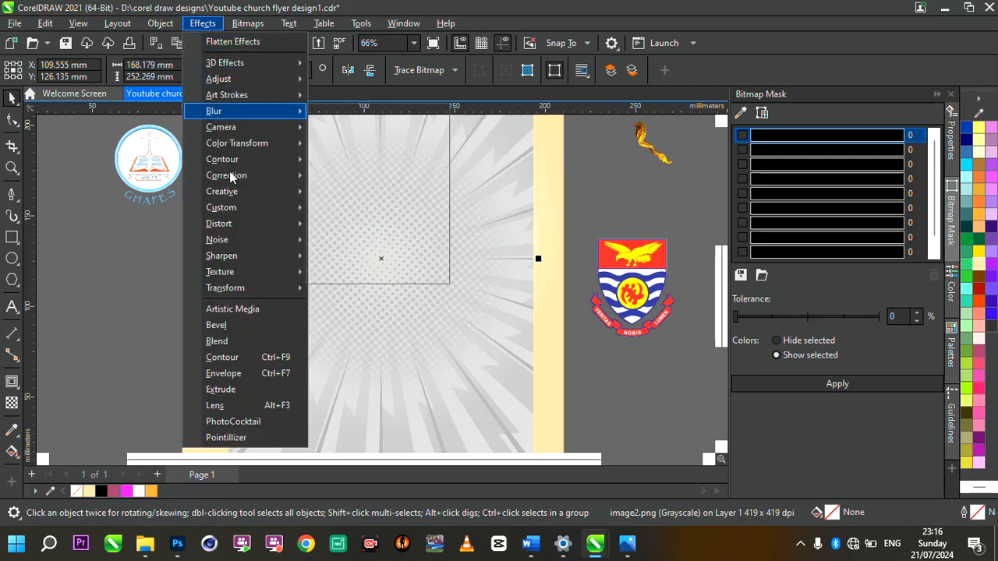
mouse_move(253, 245)
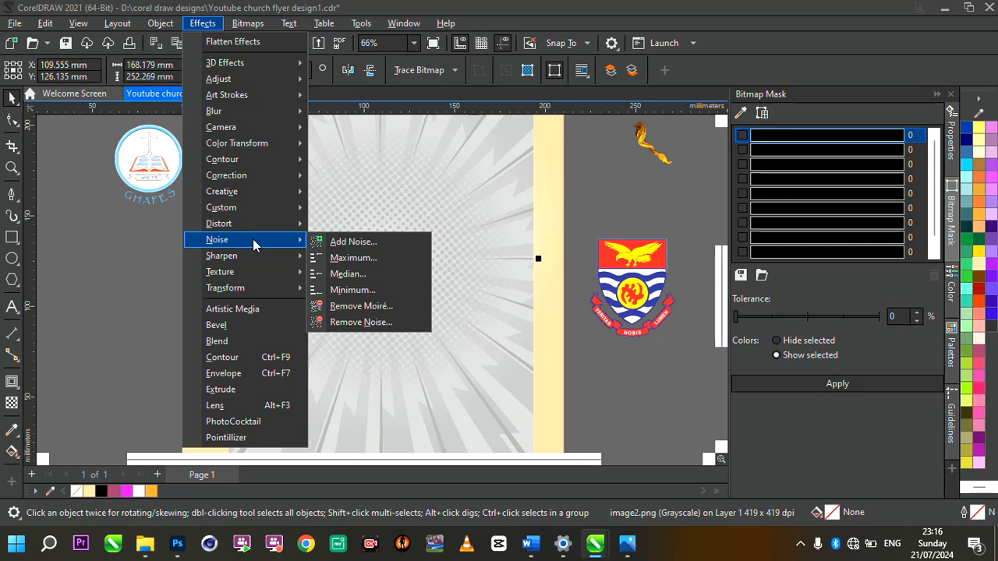
left_click(357, 244)
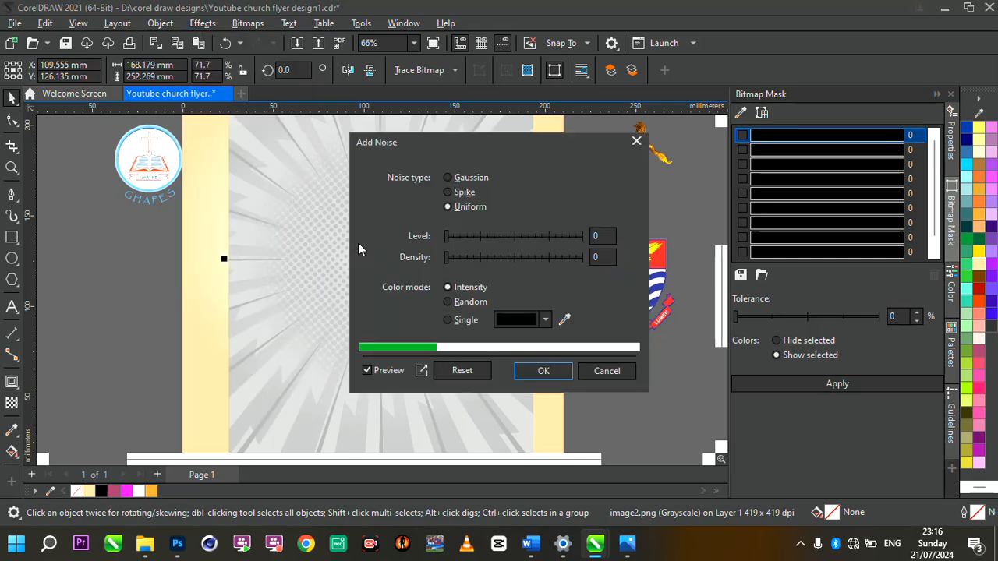
left_click_drag(565, 141, 709, 138)
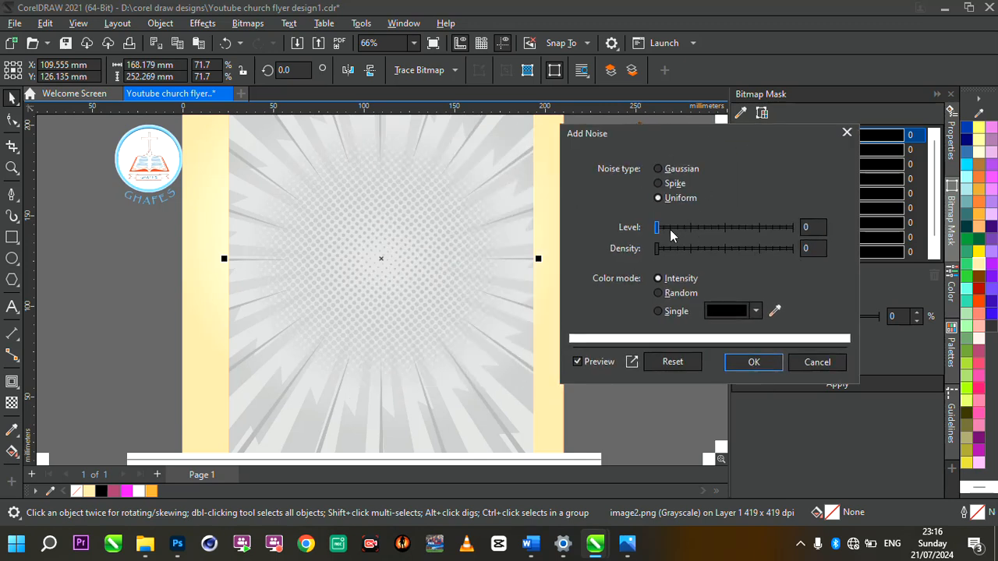
left_click_drag(659, 232, 750, 234)
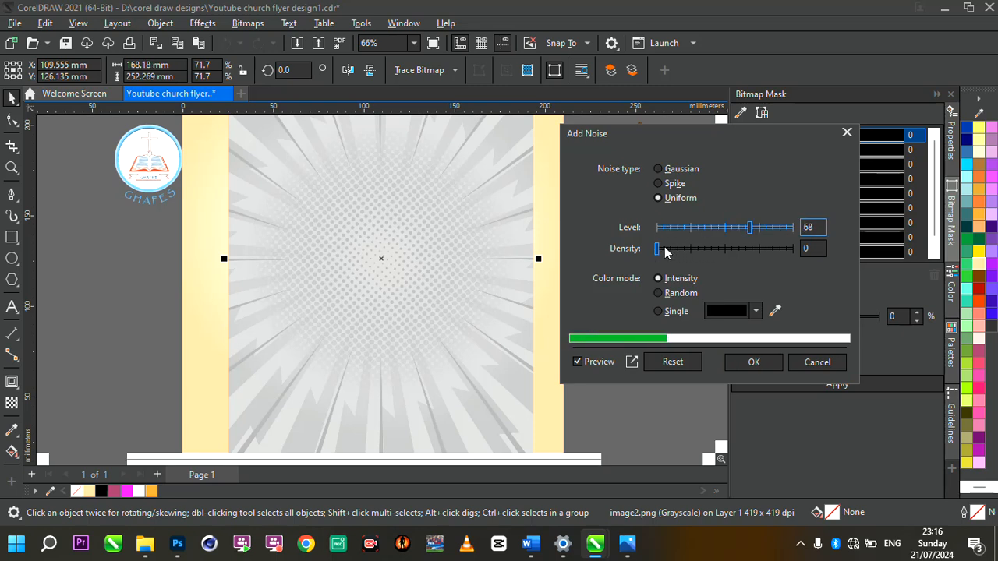
left_click_drag(659, 249, 761, 253)
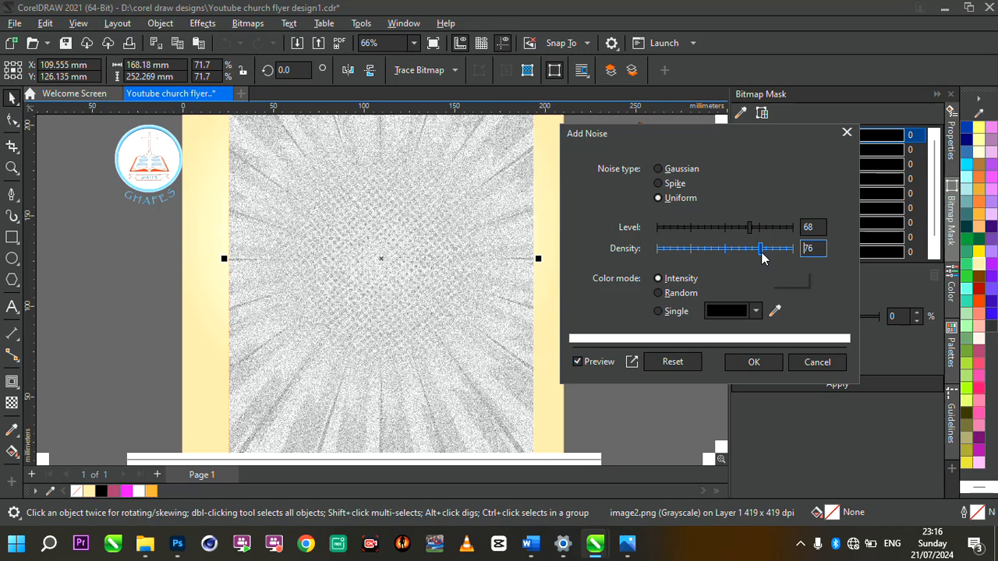
left_click_drag(761, 252, 727, 234)
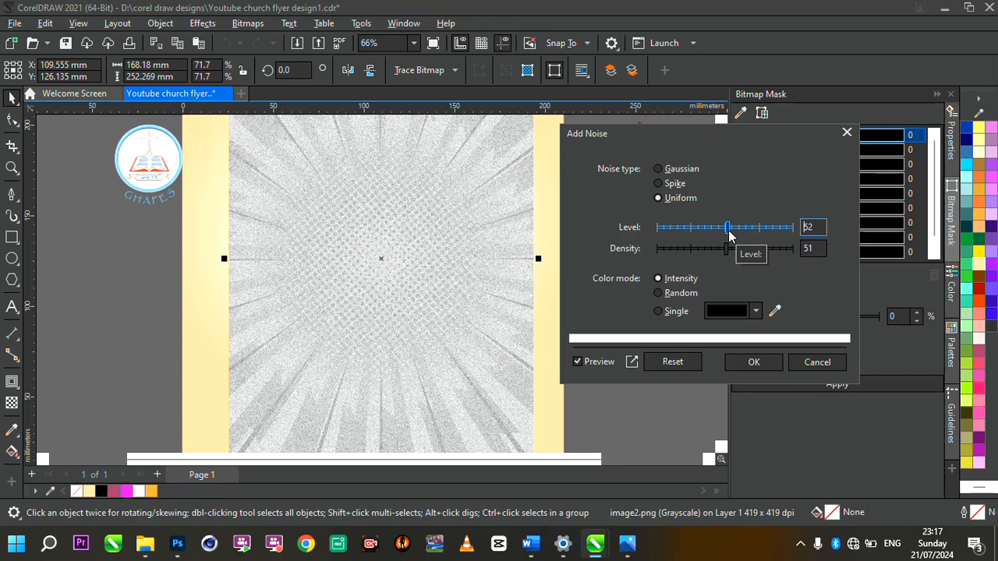
left_click_drag(730, 236, 702, 231)
left_click(725, 250)
left_click(712, 227)
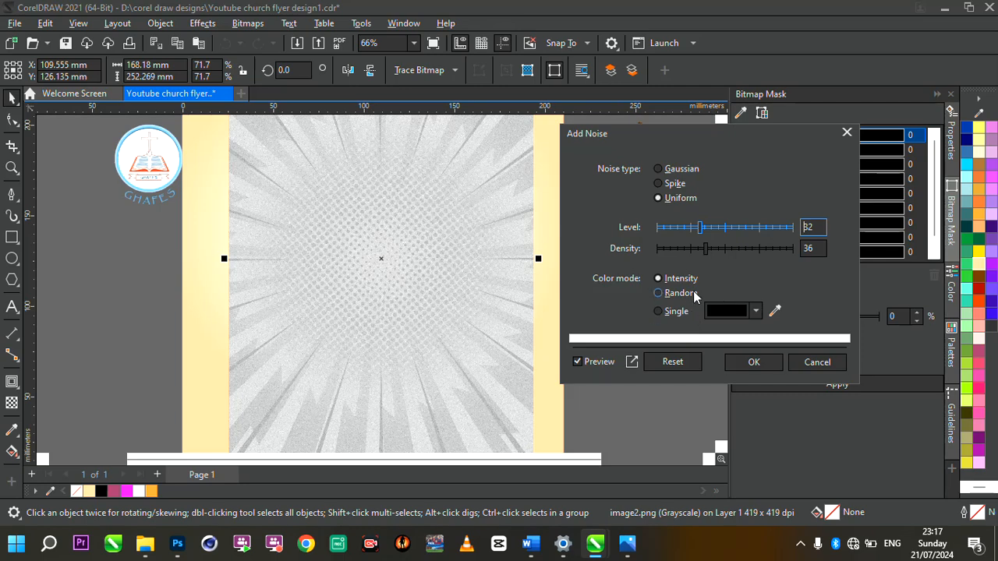
left_click(752, 361)
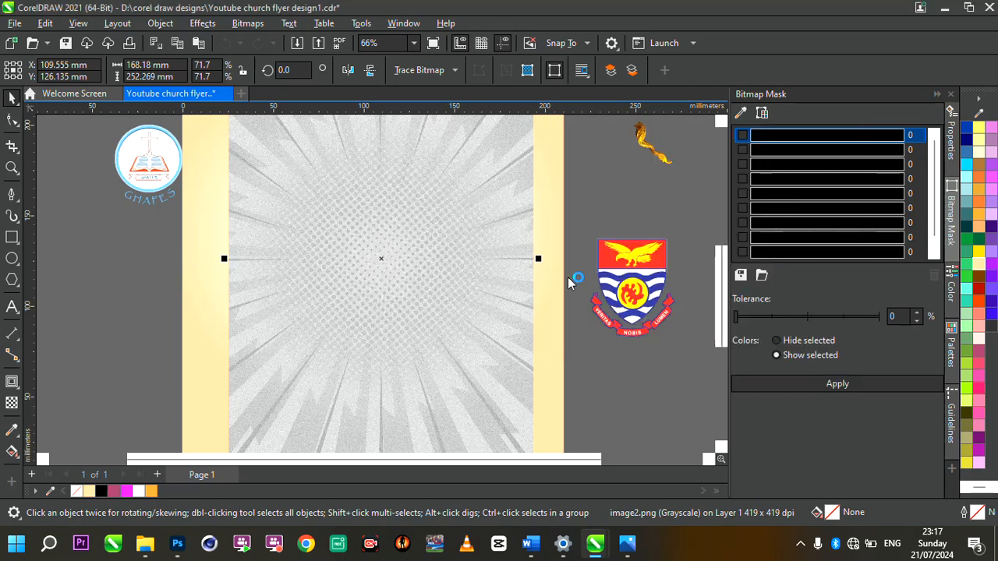
Step: Scale the sunburst up to 196.129 × 294.193 mm and move it up to the page top
scroll(568, 282, "down", 3)
scroll(568, 283, "up", 2)
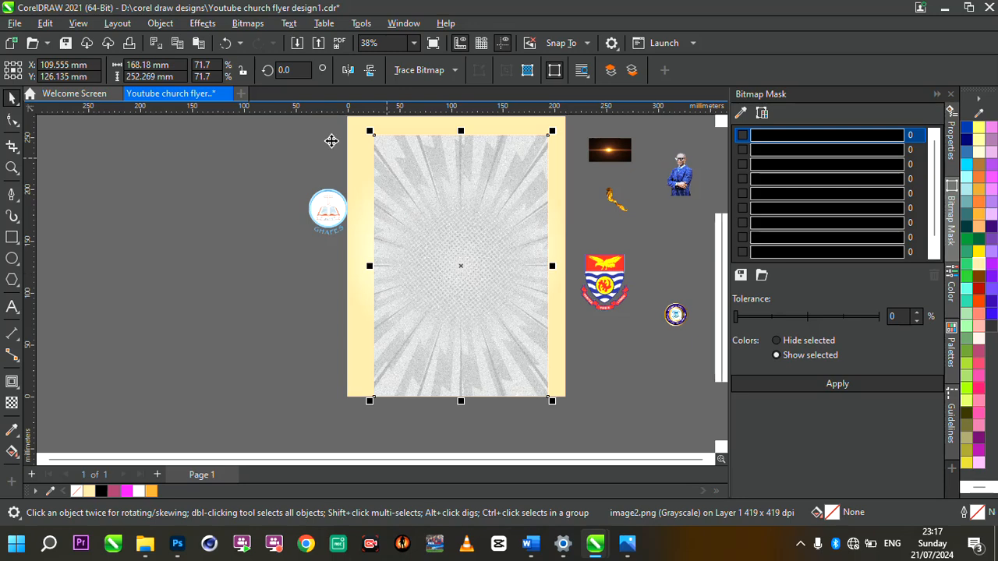
scroll(421, 179, "up", 5)
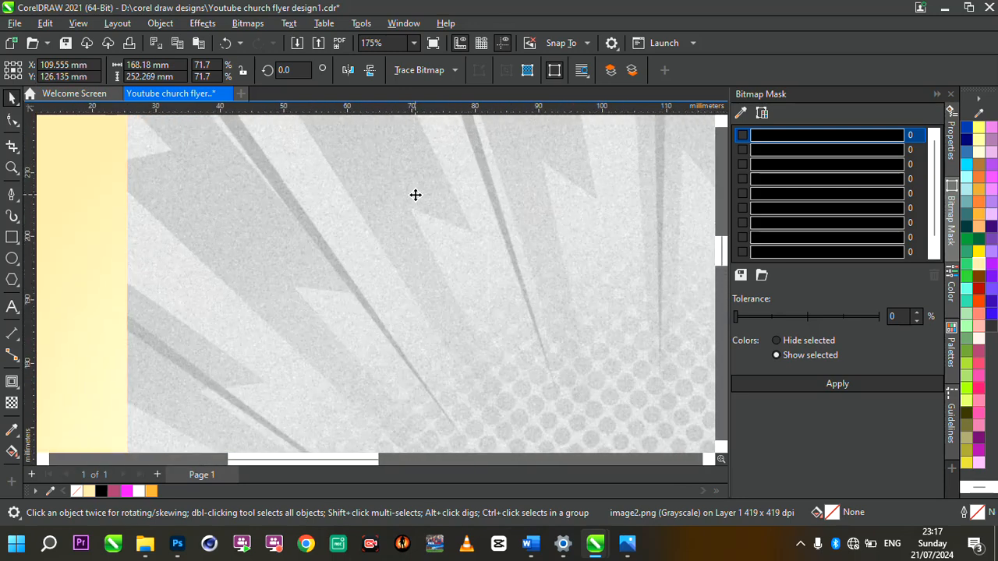
scroll(415, 195, "up", 1)
scroll(438, 210, "up", 1)
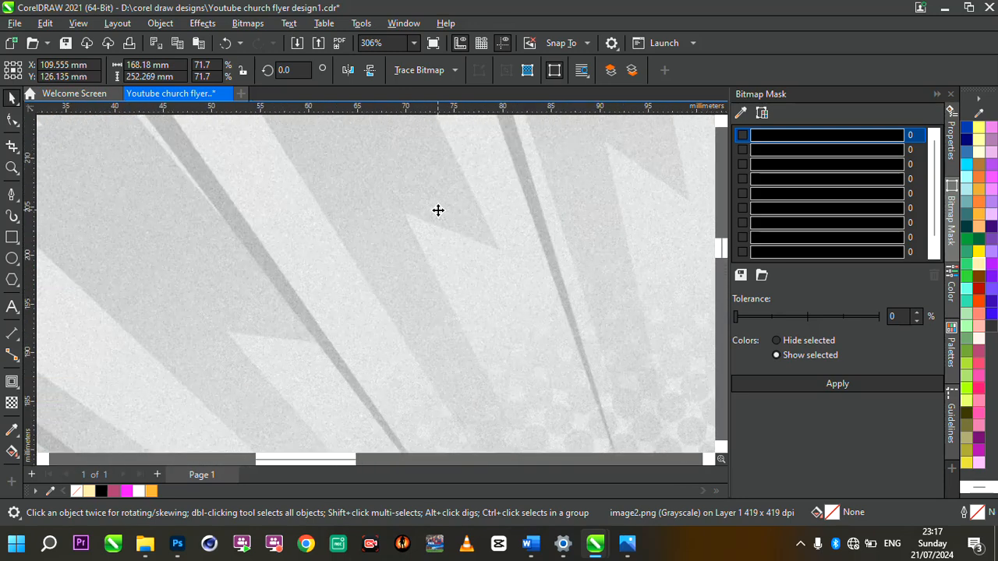
scroll(438, 210, "up", 1)
scroll(438, 210, "down", 8)
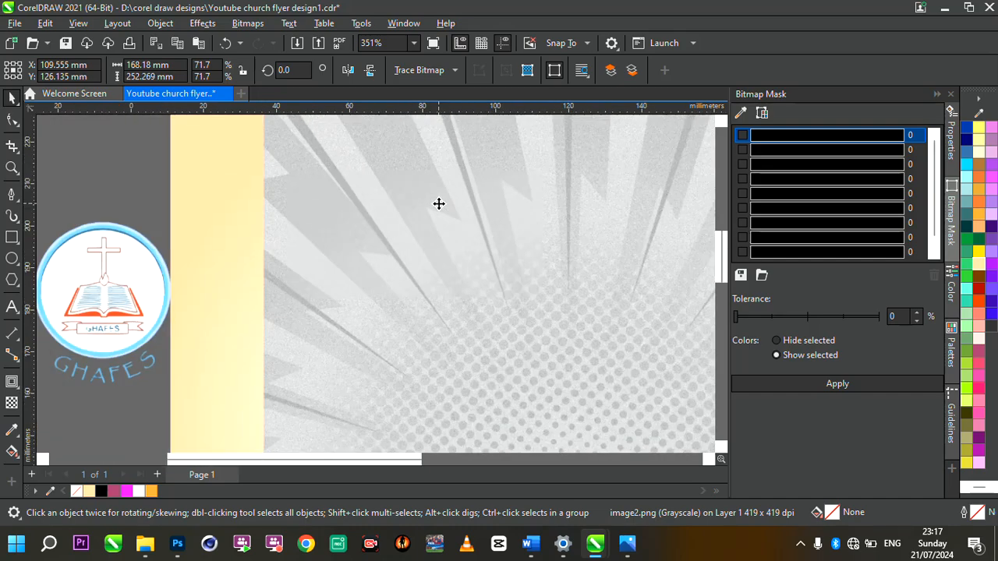
scroll(499, 177, "up", 1)
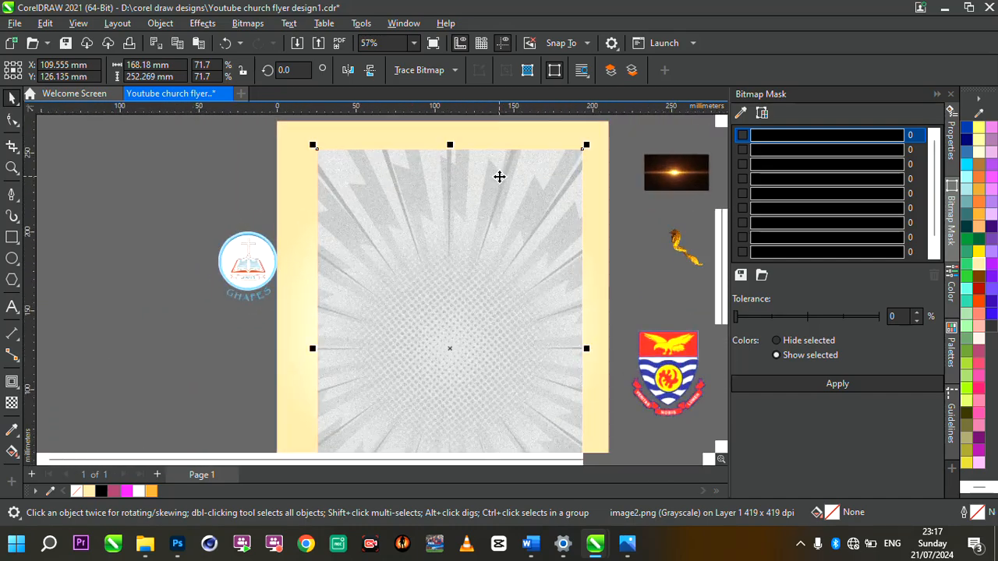
left_click_drag(223, 109, 224, 105)
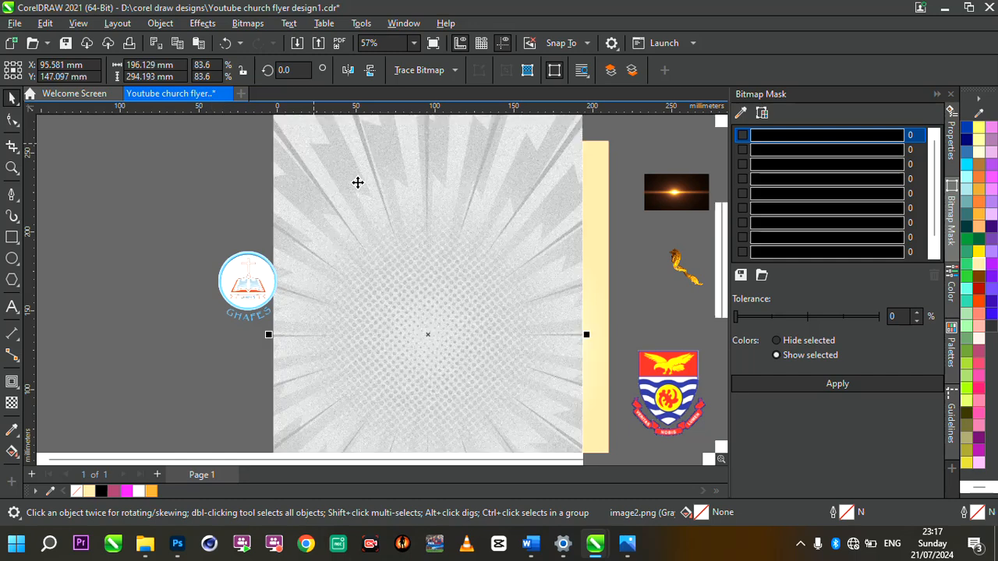
left_click_drag(359, 183, 376, 168)
scroll(377, 168, "down", 1)
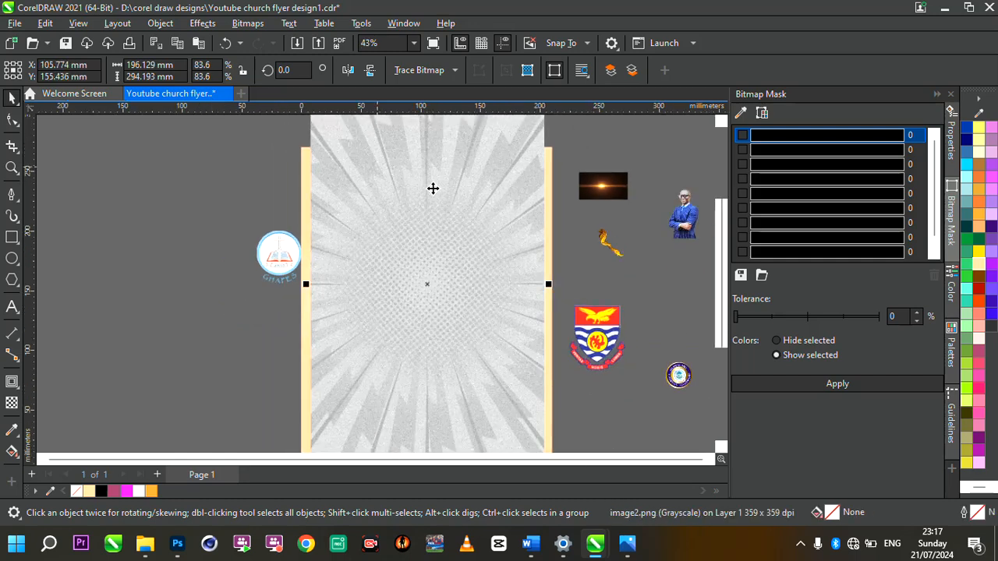
left_click_drag(433, 189, 432, 172)
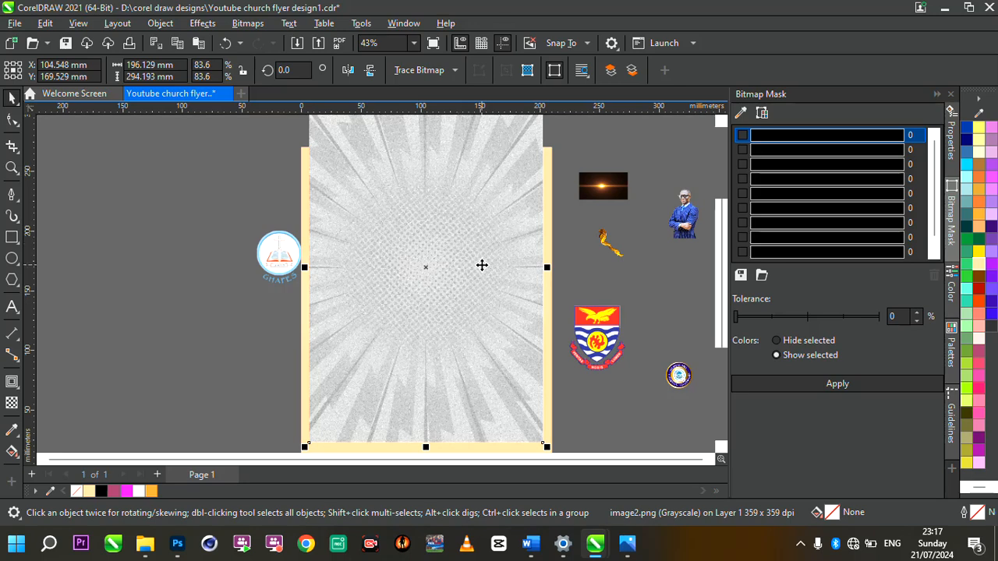
Step: PowerClip the sunburst inside the 210 × 270 mm cream page rectangle, then select the rectangle
right_click(481, 265)
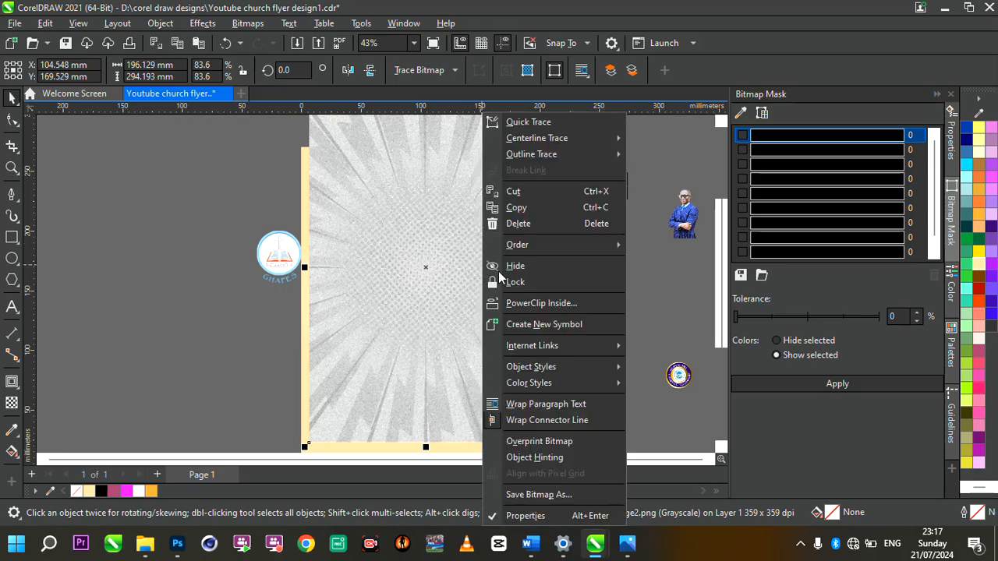
left_click(538, 301)
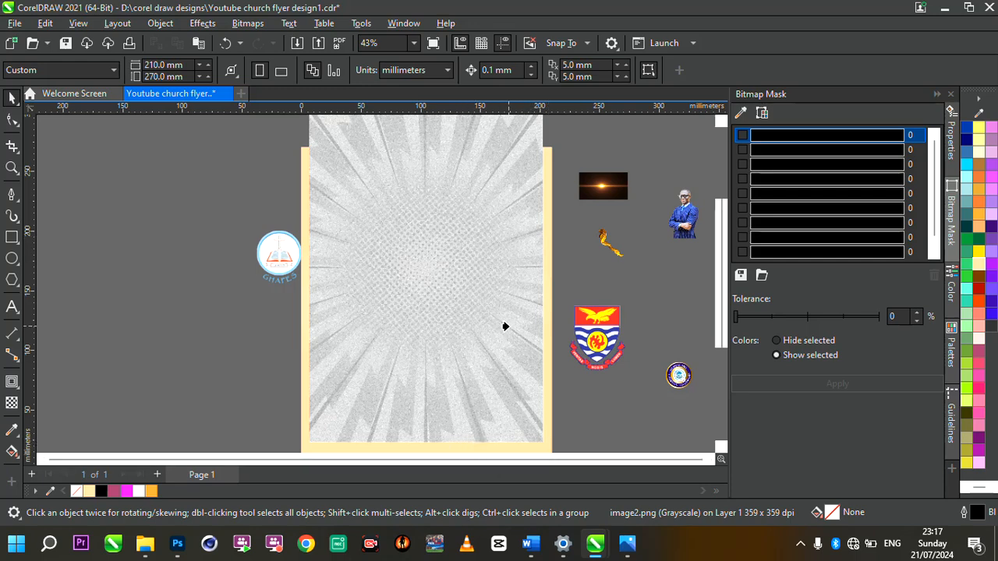
left_click(544, 341)
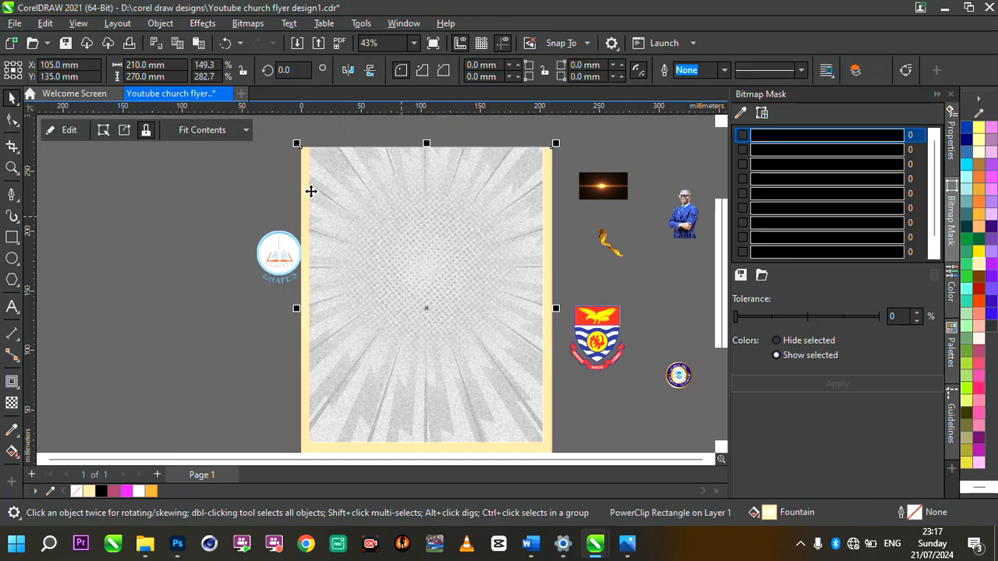
right_click(383, 201)
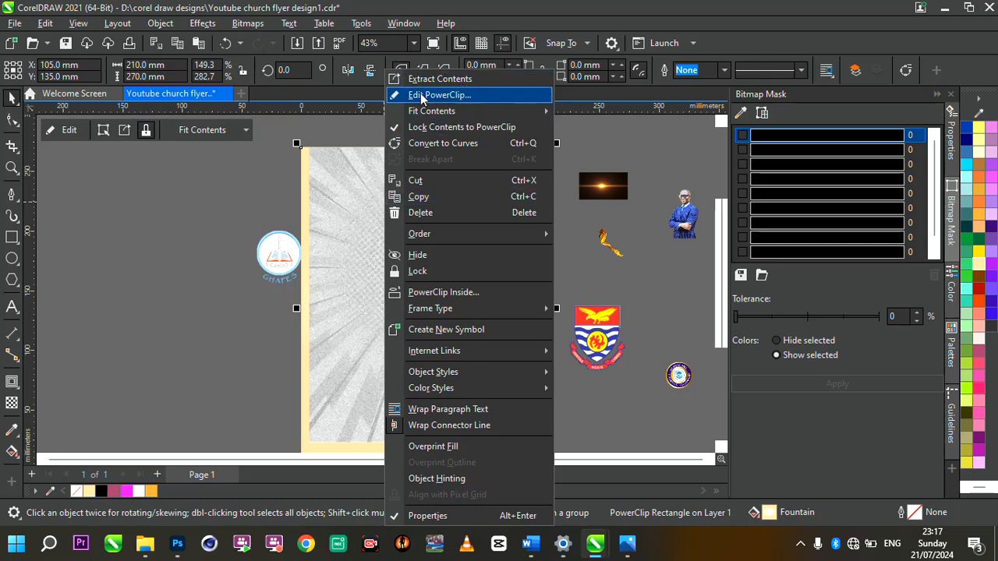
left_click(379, 243)
left_click(379, 243)
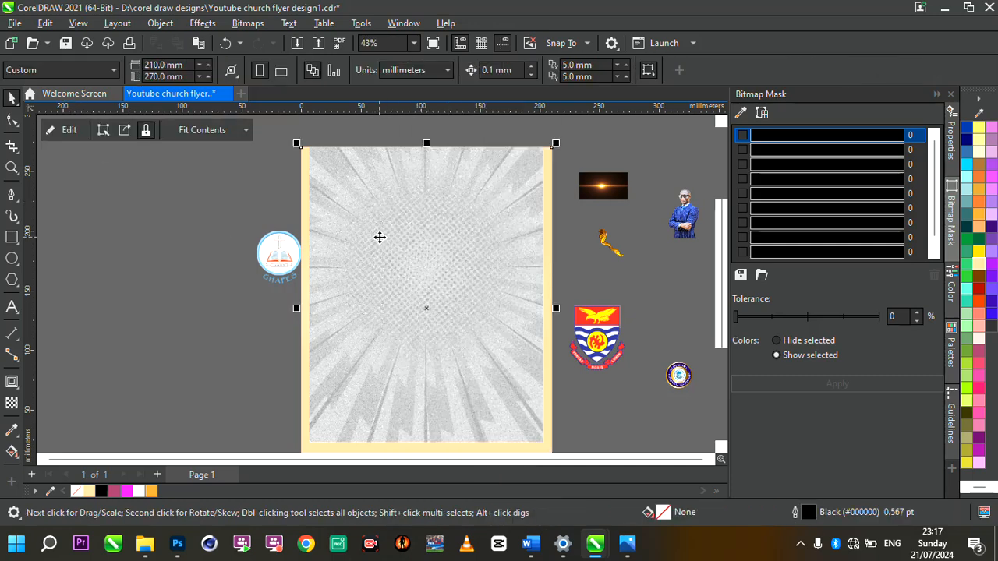
Step: Edit the PowerClip contents, enlarging the sunburst to 223.155 × 334.732 mm and centring it
left_click(60, 134)
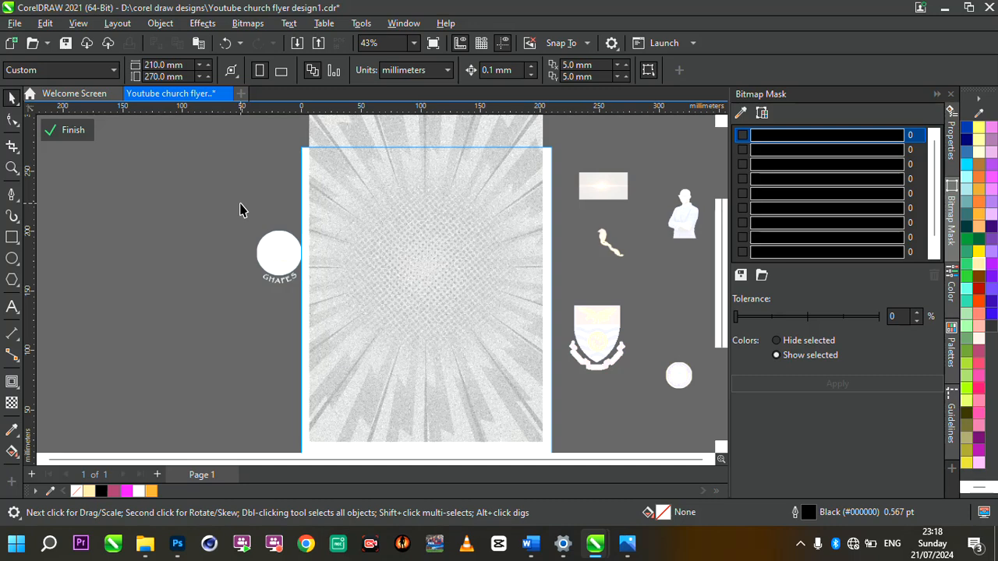
scroll(405, 235, "down", 2)
scroll(444, 260, "up", 1)
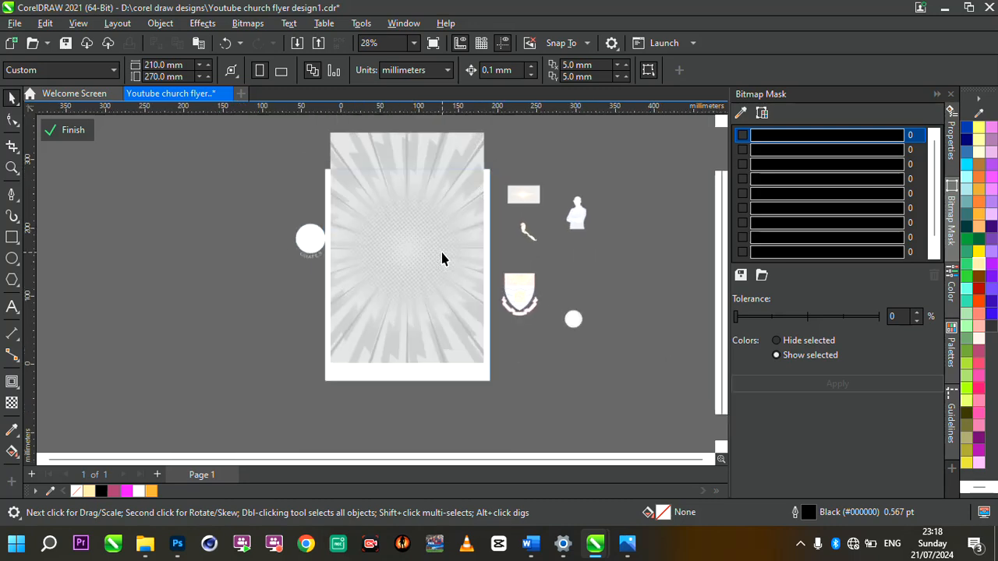
scroll(441, 258, "up", 1)
left_click(323, 312)
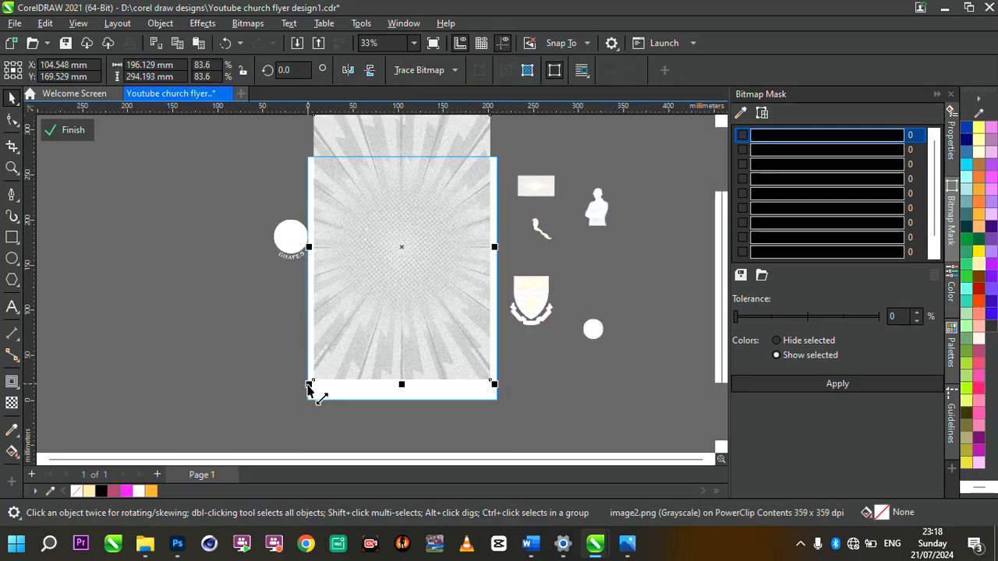
left_click_drag(308, 384, 252, 419)
mouse_move(361, 350)
left_mouse_down()
mouse_move(378, 350)
mouse_move(347, 361)
left_mouse_up()
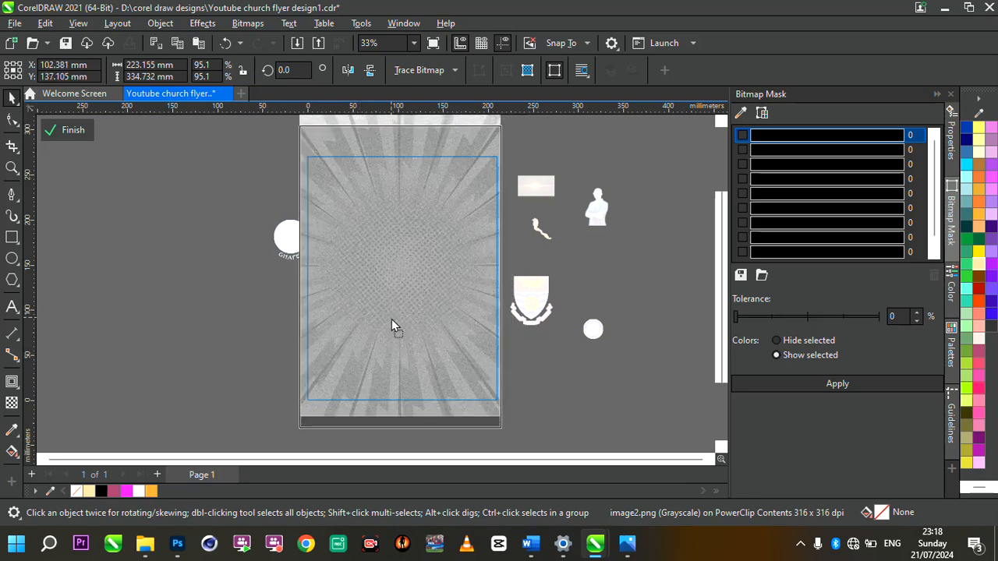
scroll(410, 287, "up", 3)
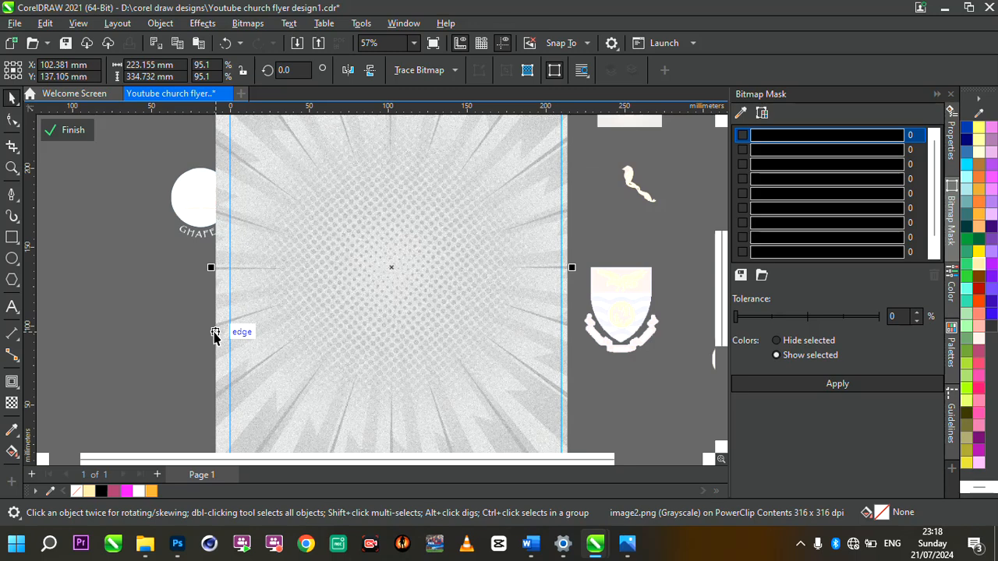
Step: Give the clipped sunburst an Overlay transparency merge mode, then finish PowerClip editing
left_click(11, 403)
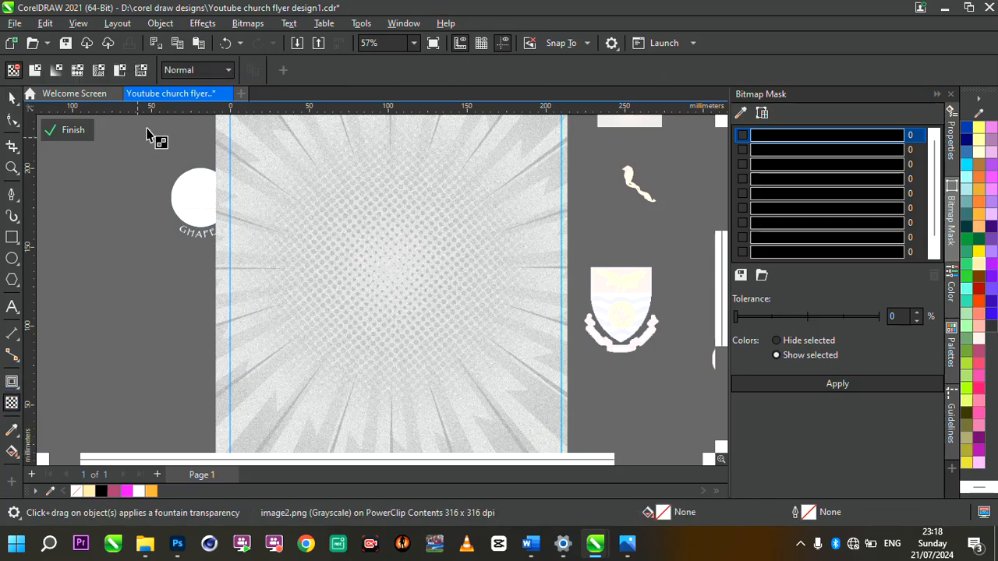
left_click(191, 72)
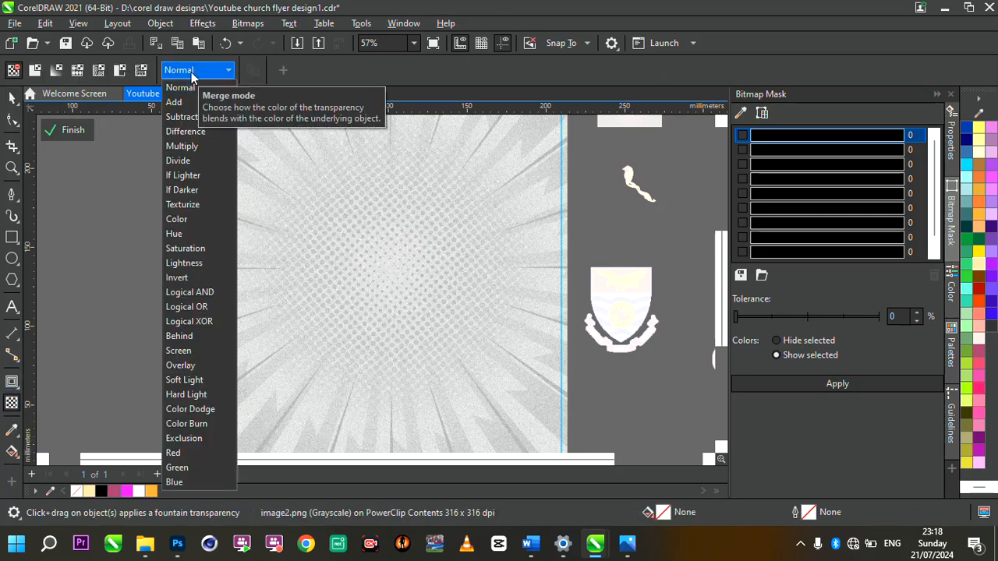
left_click(190, 366)
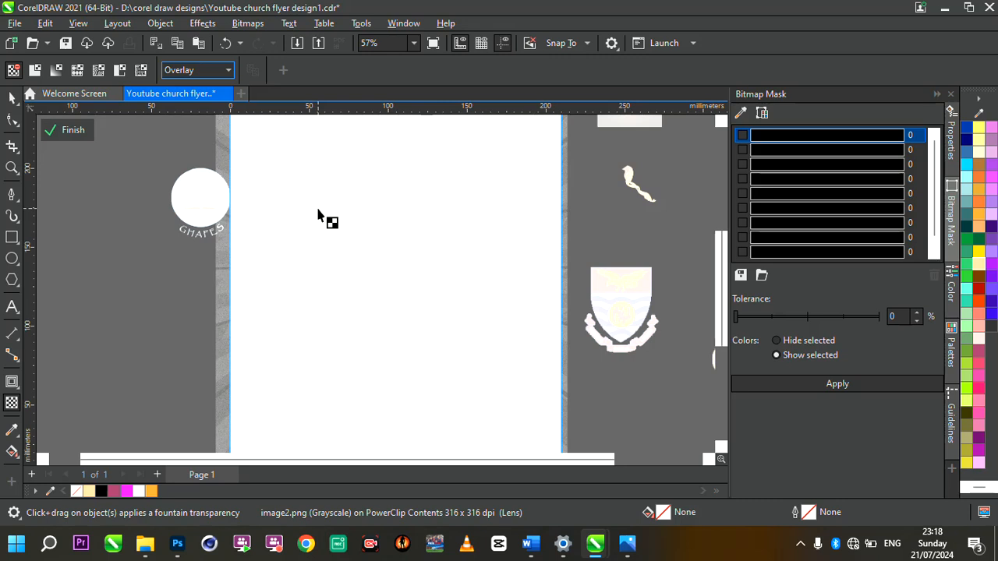
left_click(63, 131)
Step: Bring up the Word document with the event text, then minimize Word back to CorelDRAW
scroll(410, 194, "down", 1)
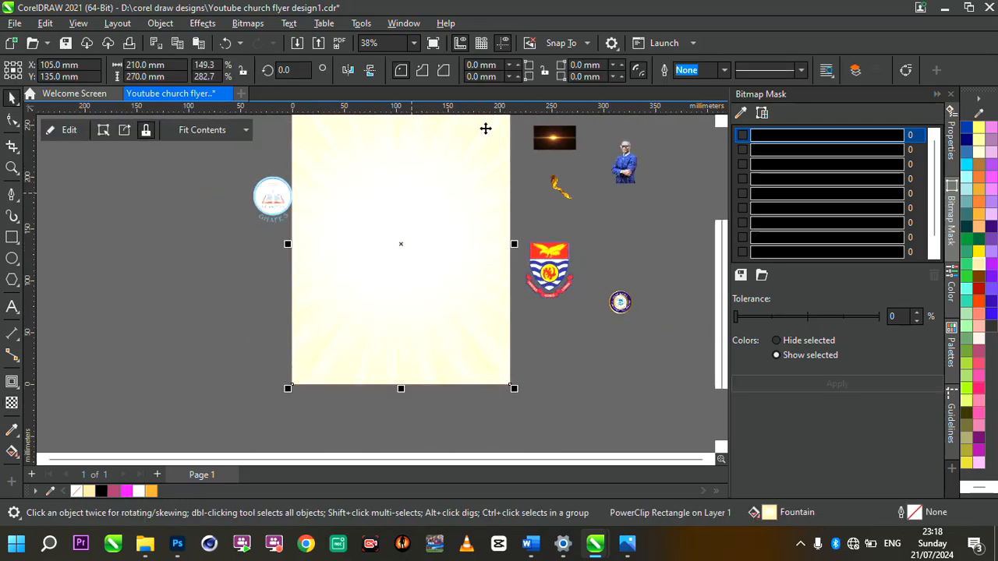
scroll(489, 125, "up", 1)
scroll(434, 230, "down", 1)
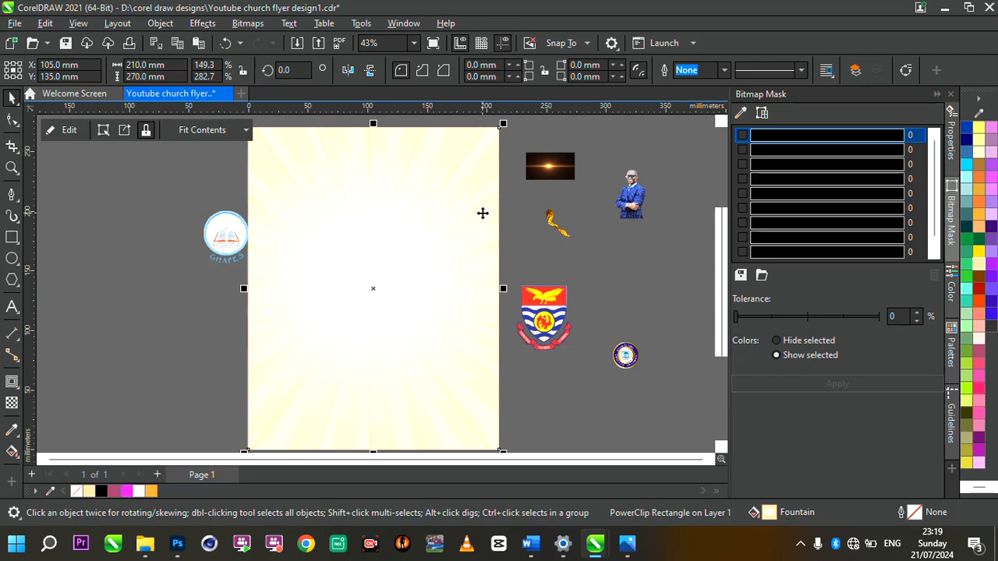
scroll(670, 166, "up", 4)
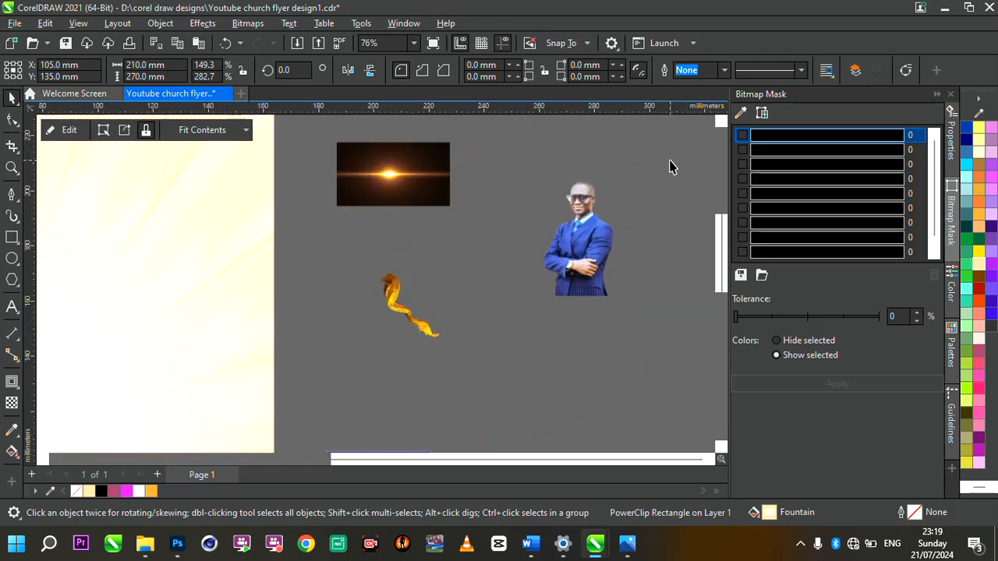
scroll(629, 252, "down", 1)
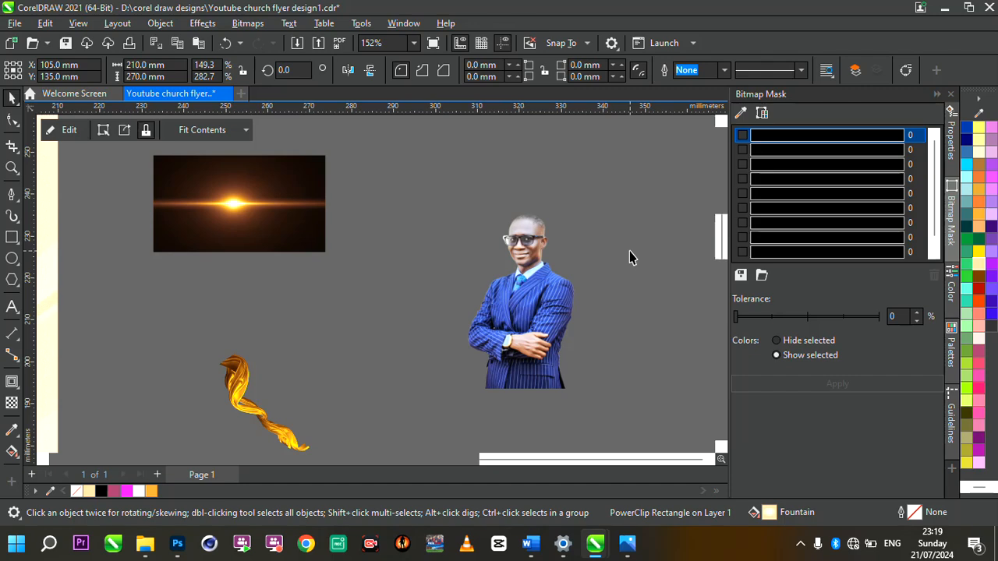
scroll(629, 251, "down", 5)
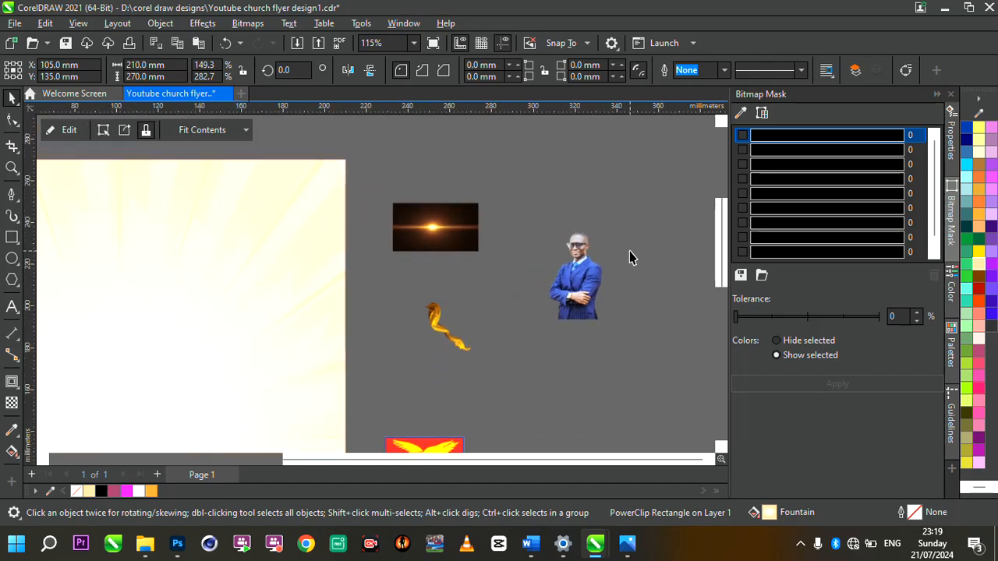
scroll(456, 339, "down", 3)
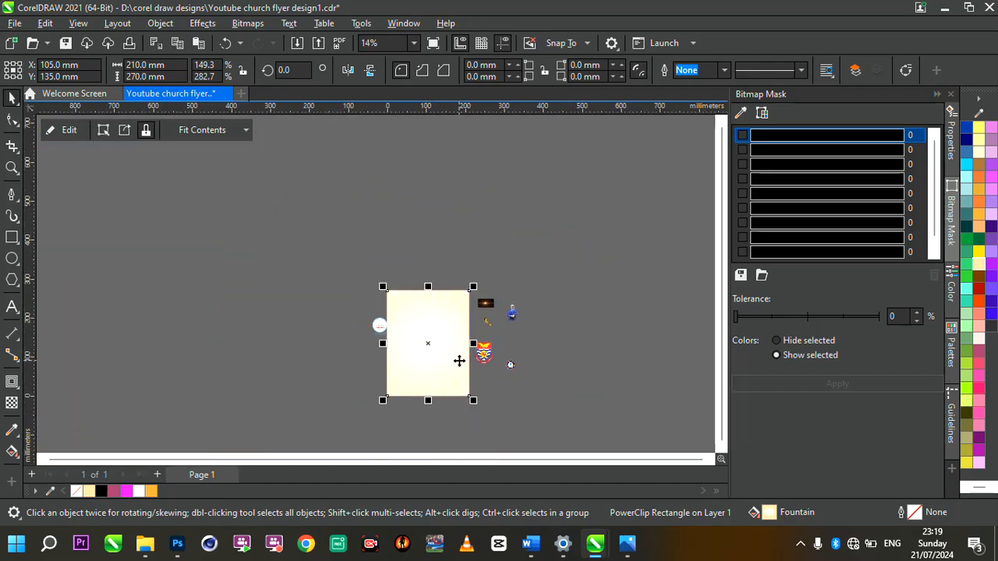
scroll(459, 359, "up", 4)
scroll(457, 320, "up", 2)
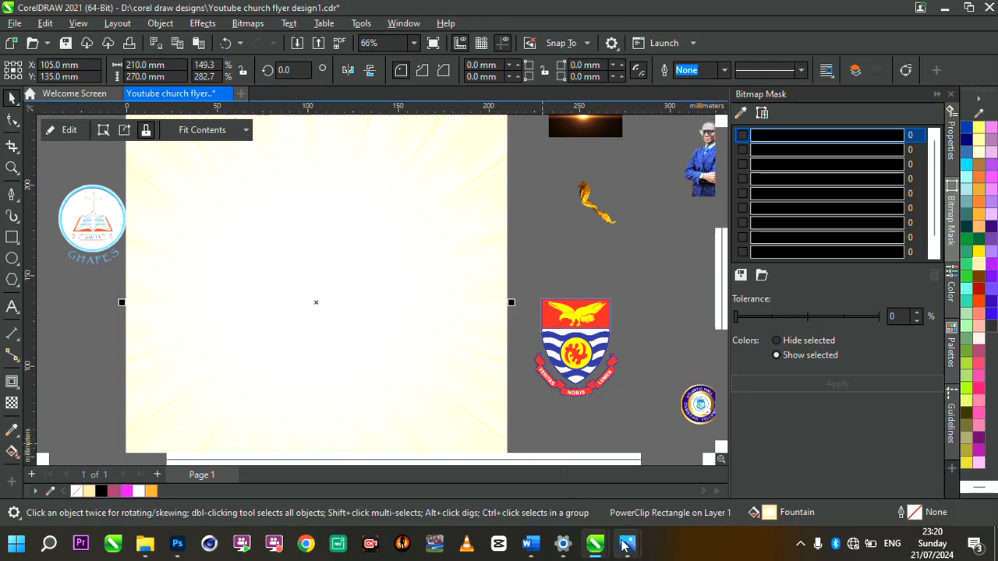
mouse_move(527, 538)
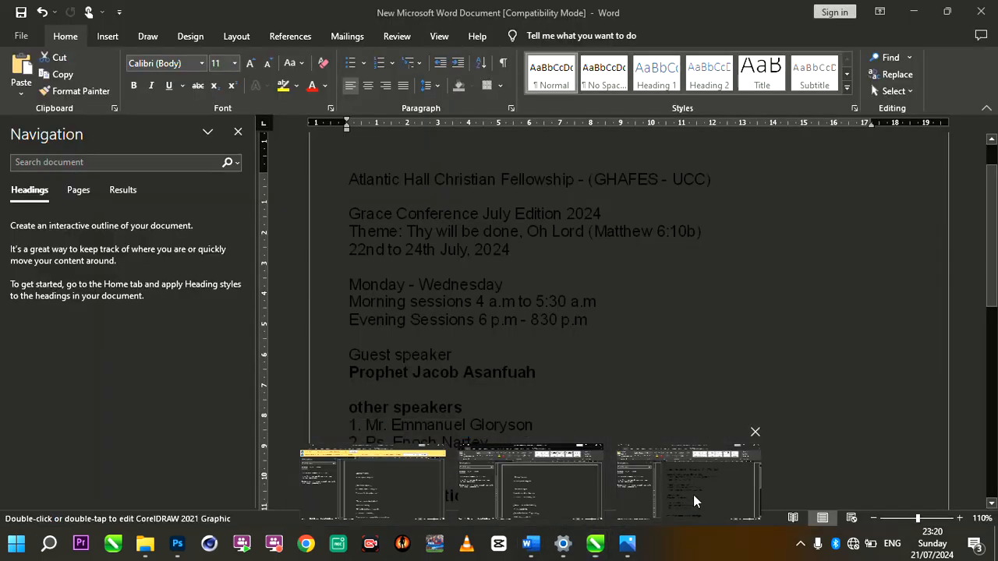
left_click(694, 499)
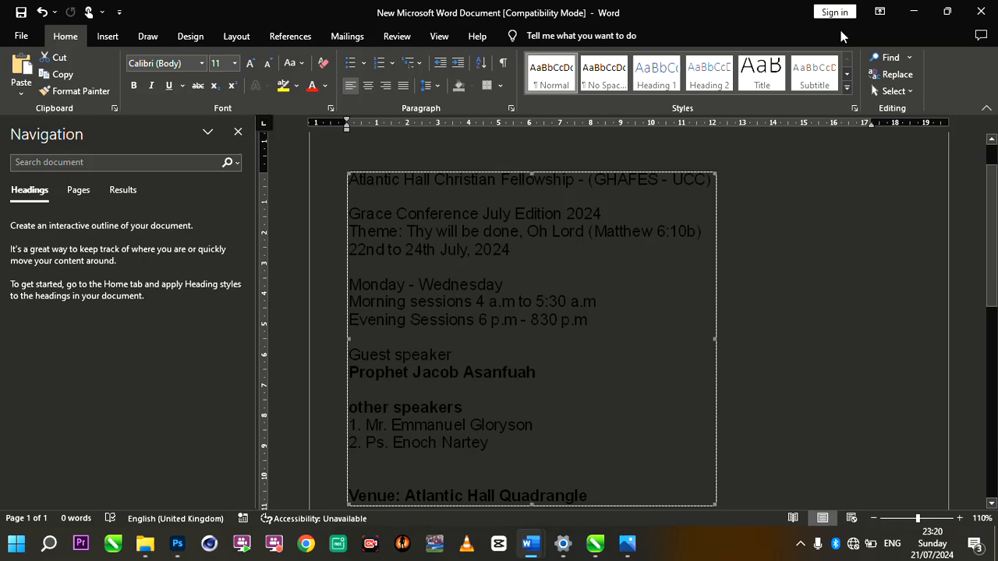
left_click(913, 12)
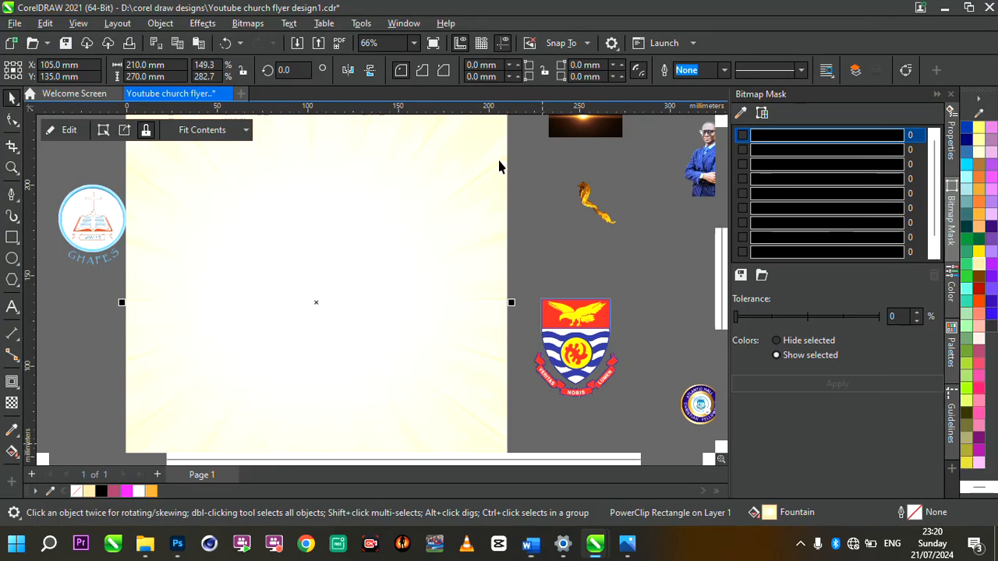
Step: Paste the conference details as a text block beside the page and enlarge it
scroll(369, 194, "down", 2)
left_click(370, 194)
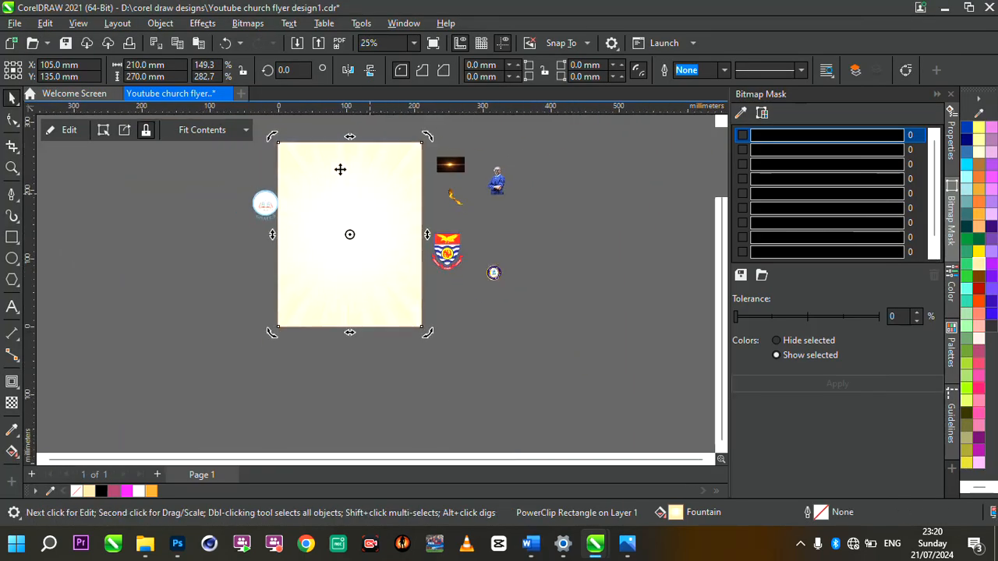
left_click(12, 306)
left_click(128, 273)
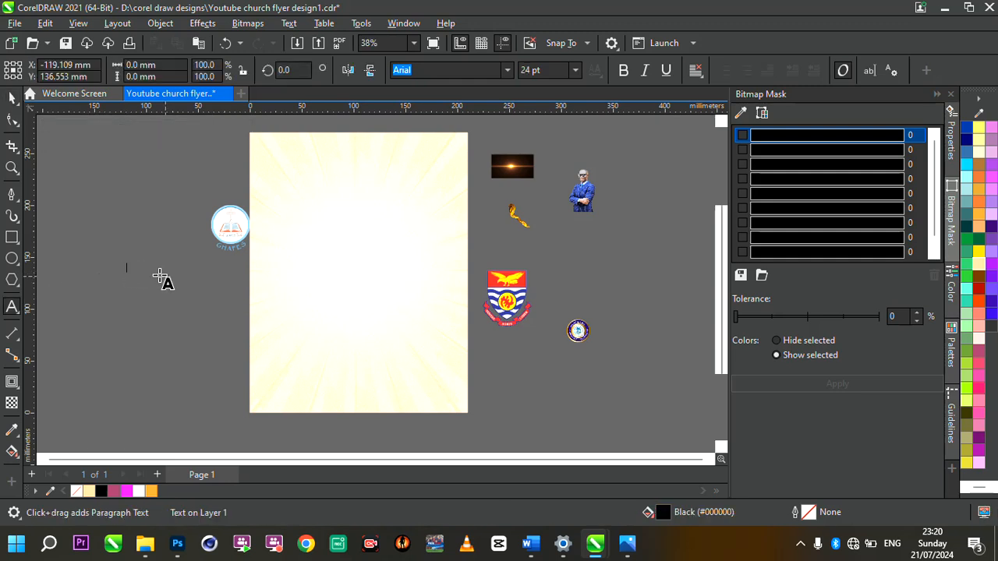
key("ctrl+v")
left_click_drag(250, 379, 359, 459)
Step: Select the 'Atlantic Hall Christian Fellowship - (GHAFES - UCC)' line in the details text
scroll(173, 326, "up", 1)
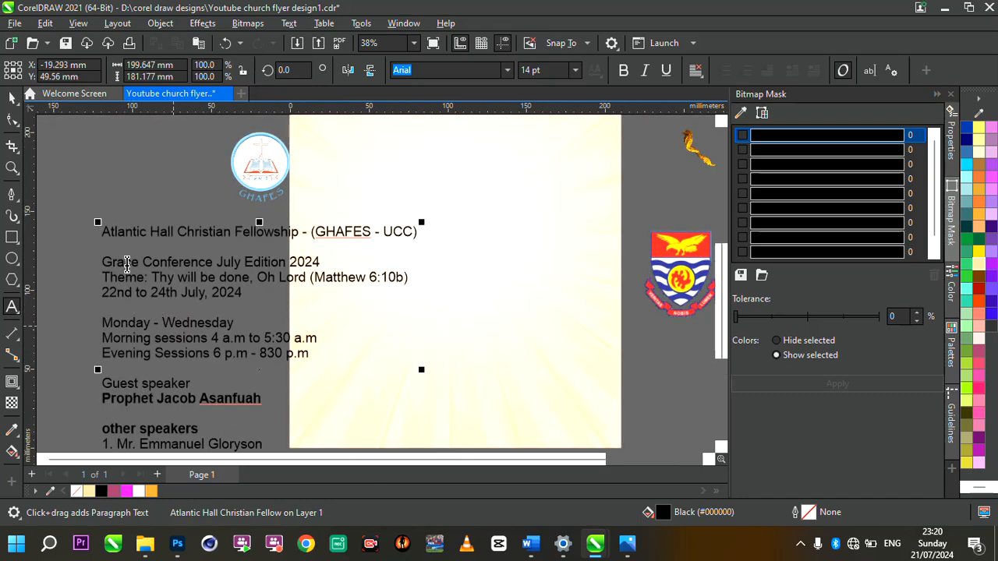
scroll(120, 257, "up", 2)
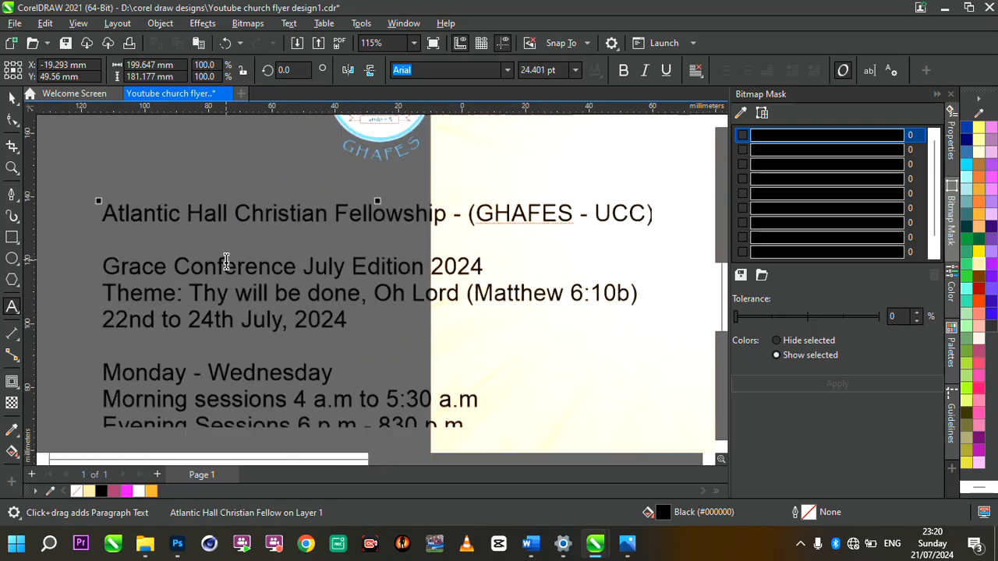
scroll(226, 262, "down", 1)
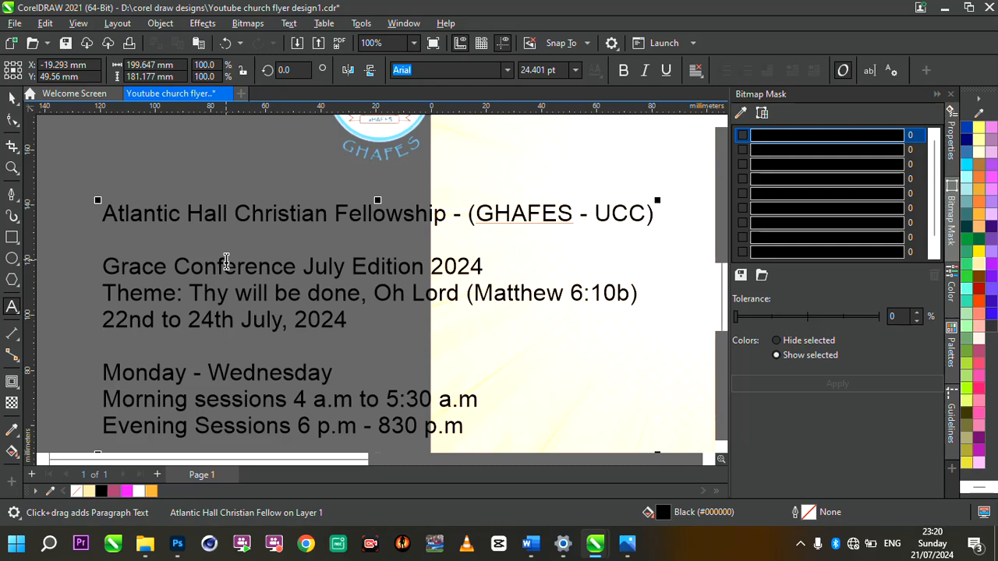
scroll(226, 262, "down", 3)
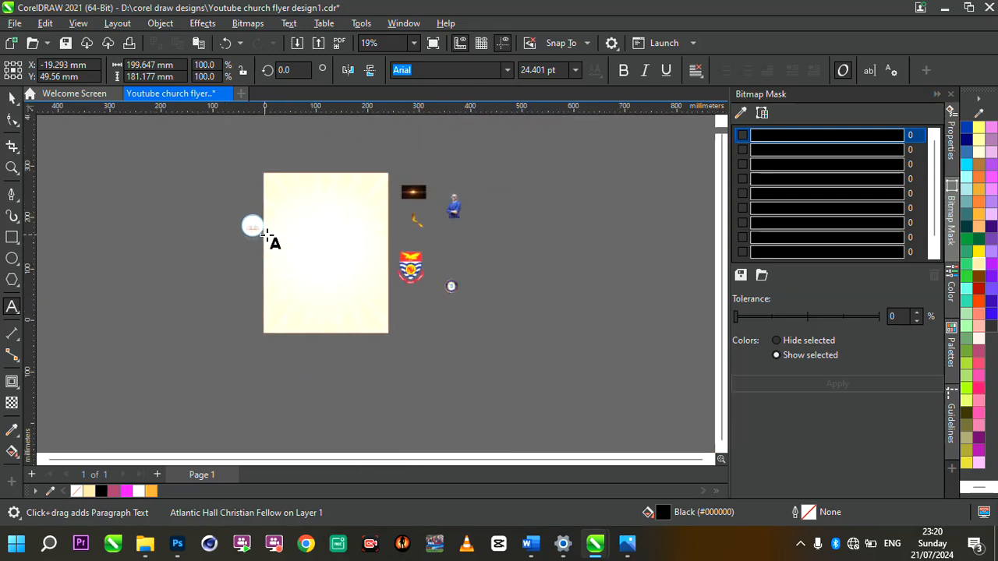
scroll(267, 236, "up", 2)
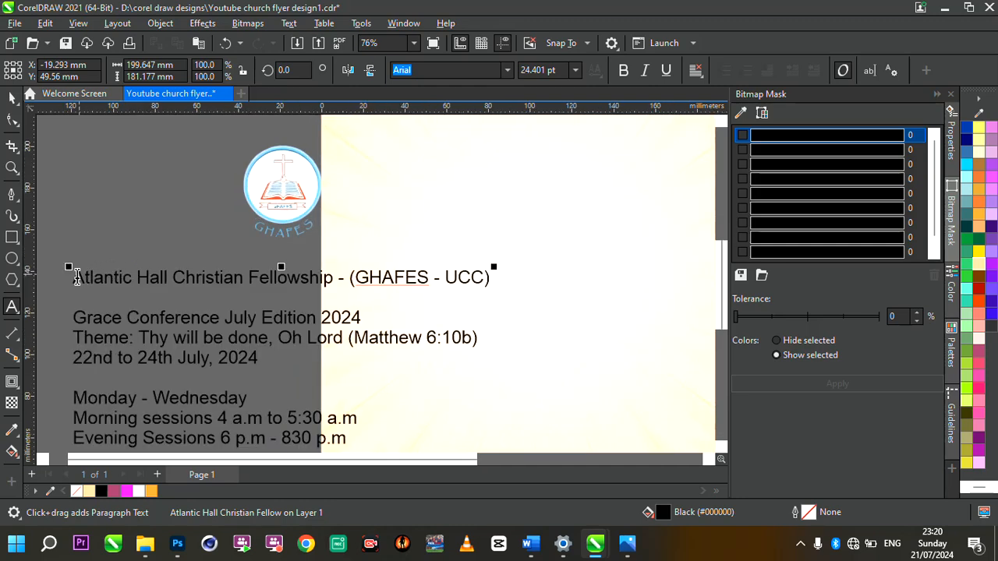
scroll(75, 276, "up", 2)
left_click_drag(73, 277, 483, 291)
key("ctrl+c")
scroll(485, 285, "down", 4)
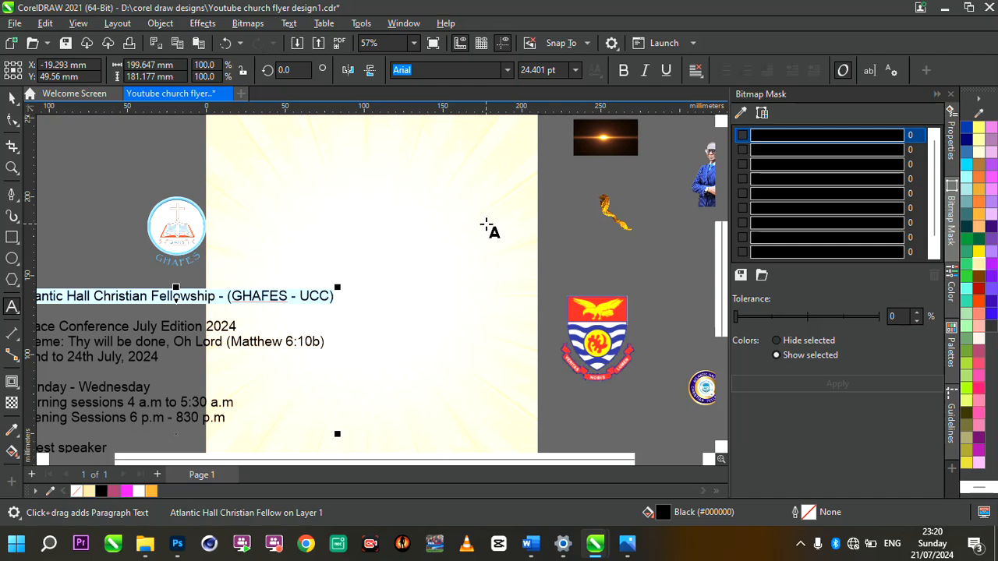
scroll(417, 249, "down", 1)
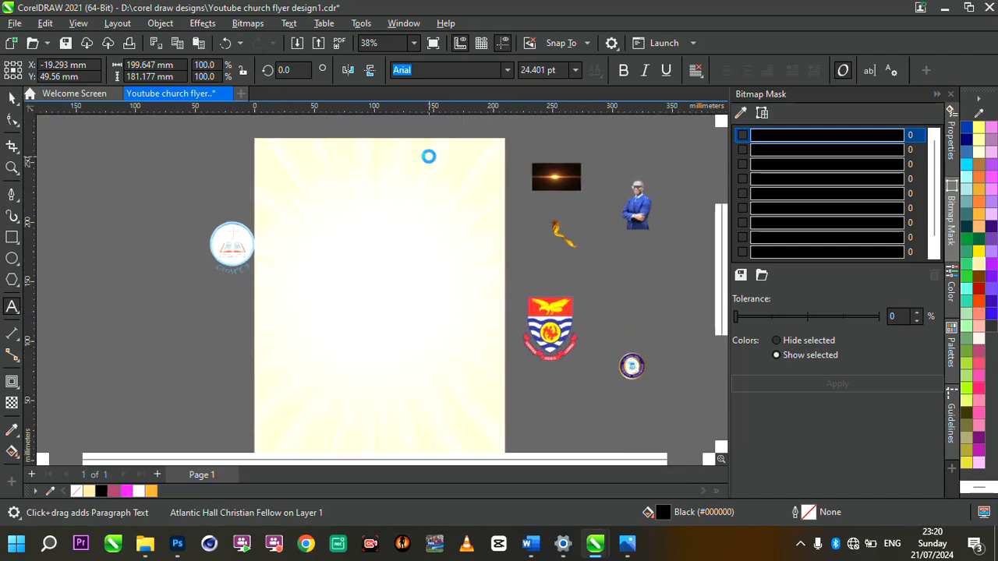
scroll(190, 252, "up", 1)
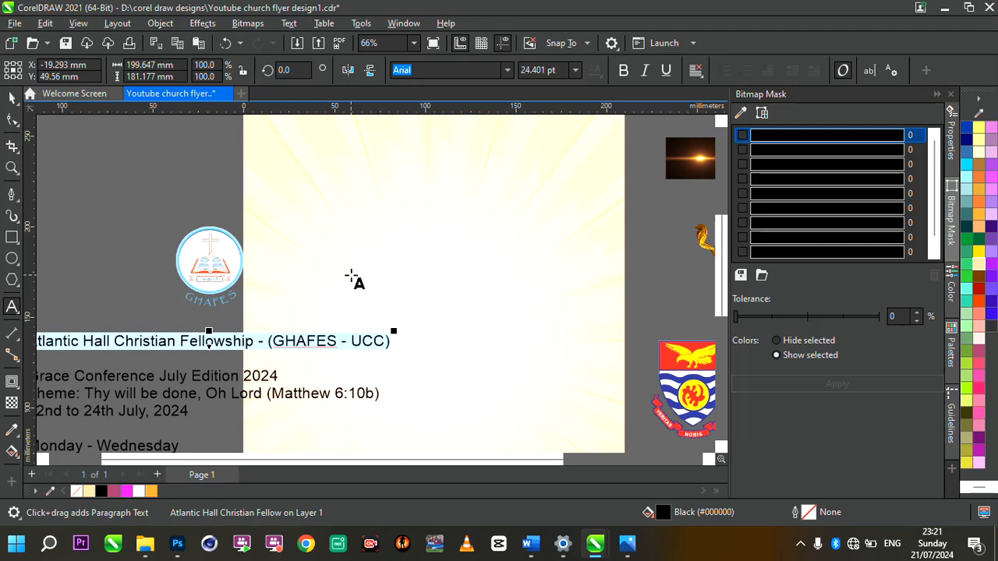
scroll(353, 279, "down", 1)
scroll(245, 302, "up", 1)
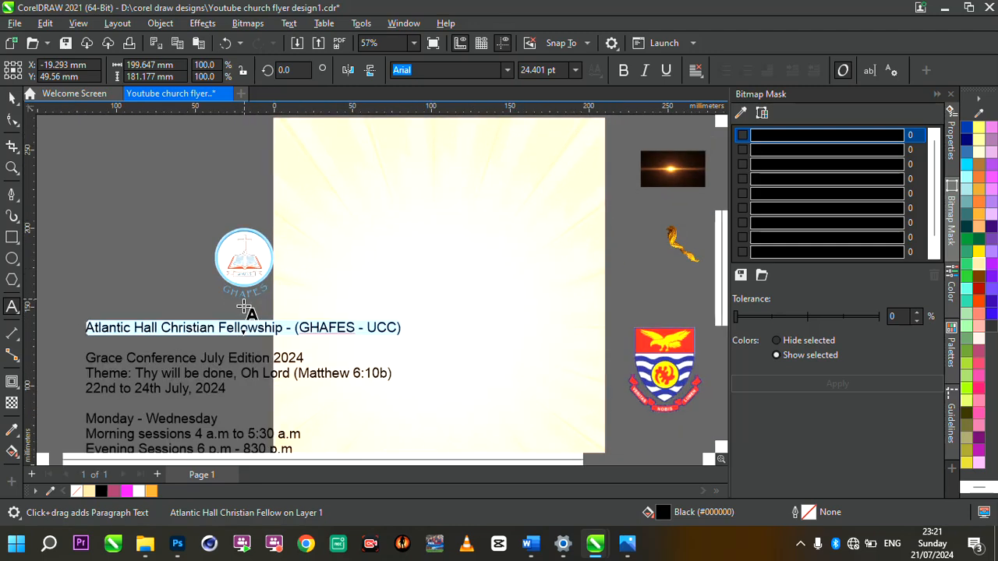
Step: Paste the fellowship name at the page top, moving '- (GHAFES - UCC)' to a second line
left_click(300, 148)
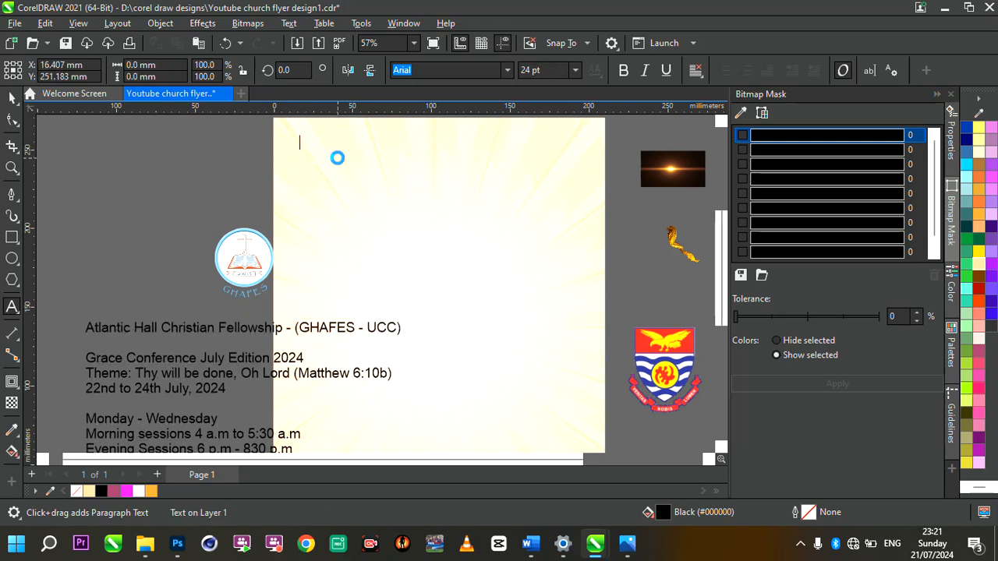
key("ctrl+v")
left_click(503, 143)
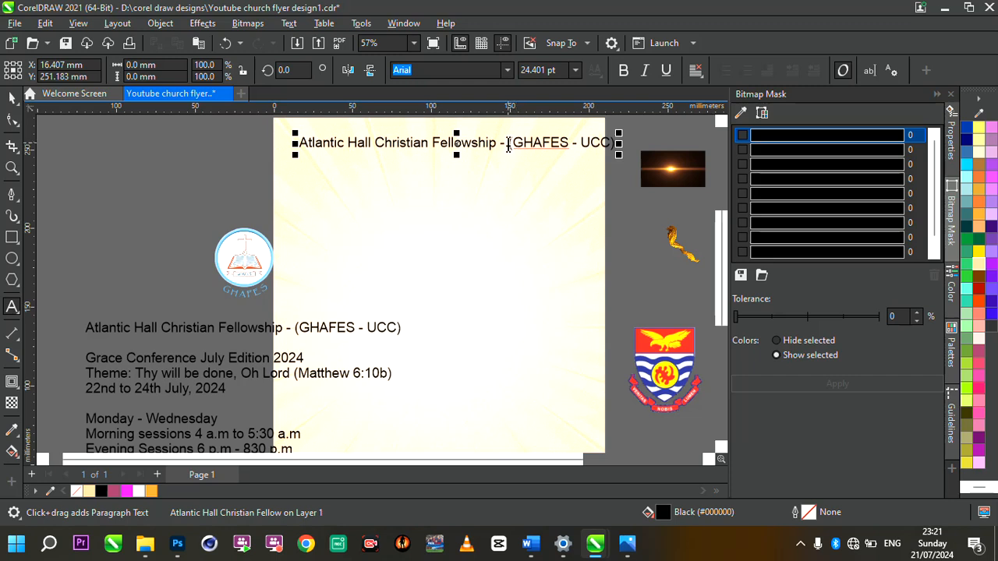
left_click(507, 144)
key("Return")
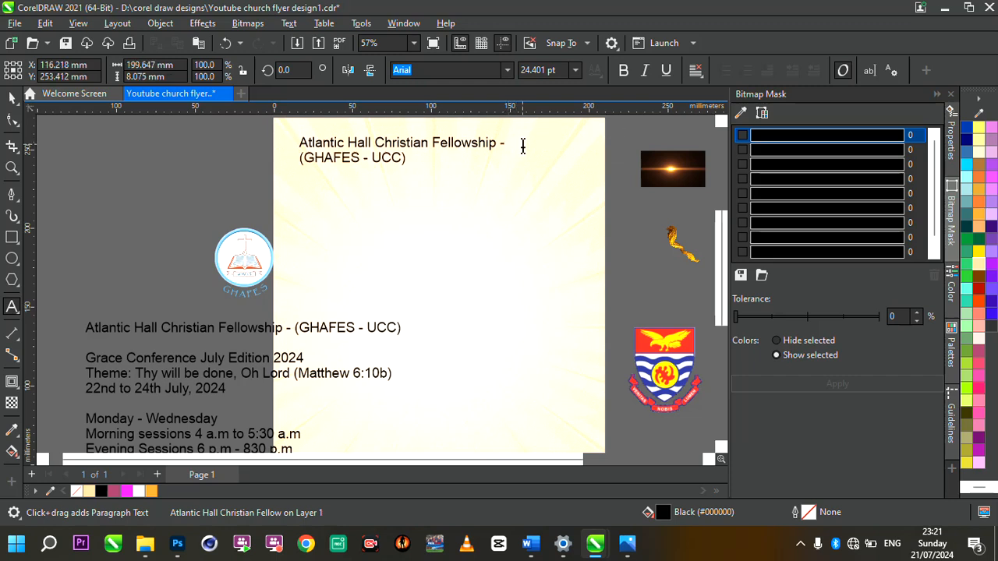
key("BackSpace")
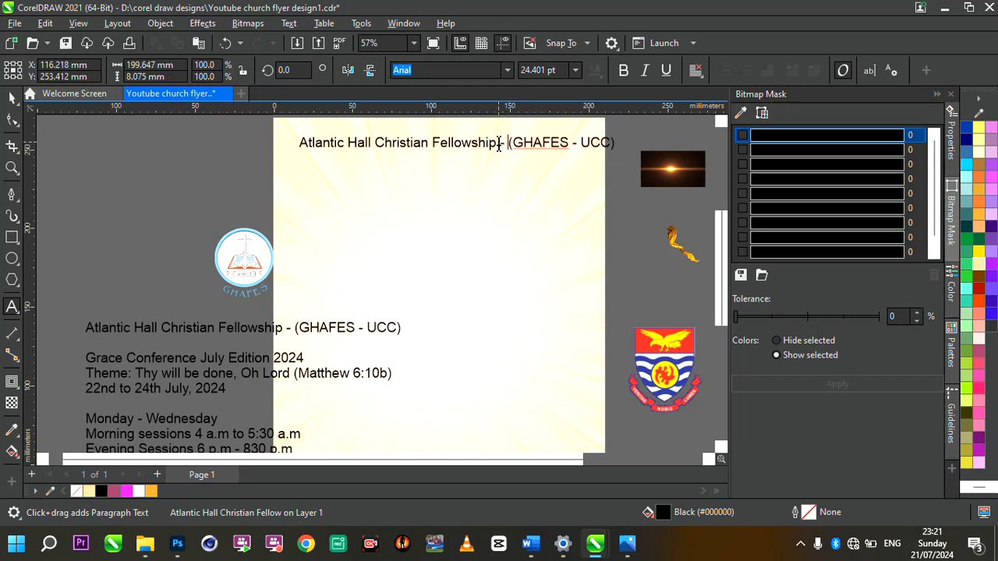
scroll(535, 135, "up", 3)
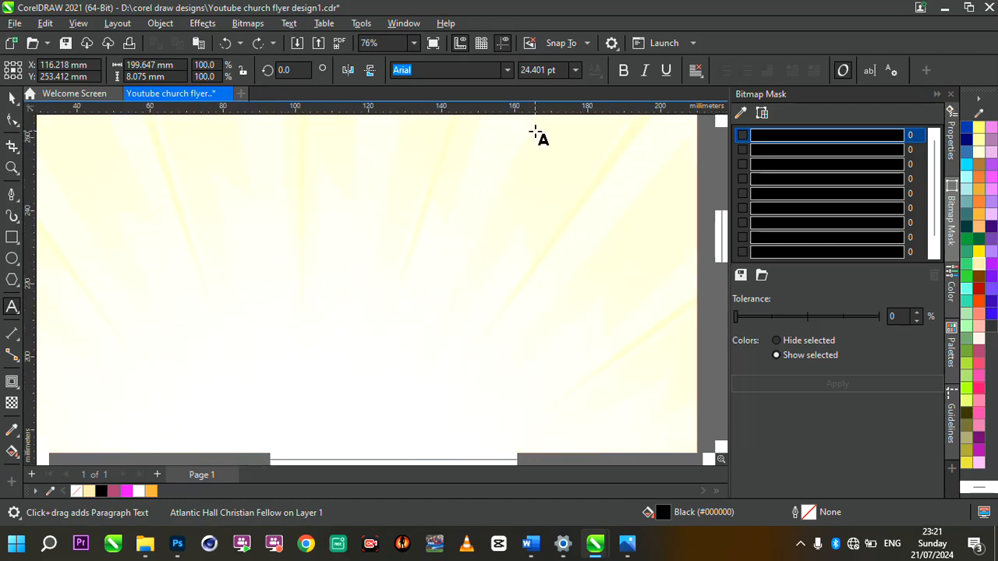
key("Return")
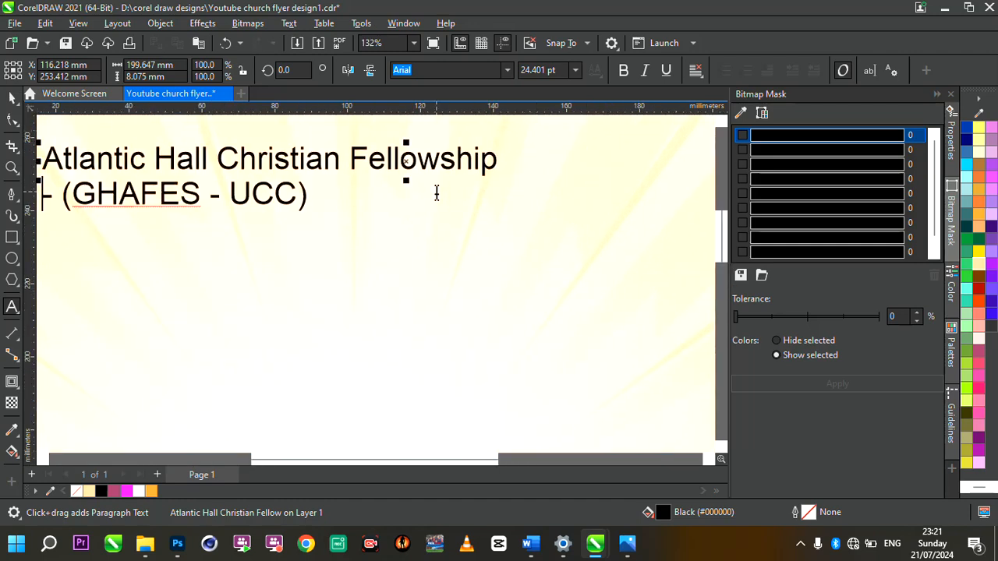
scroll(436, 191, "down", 2)
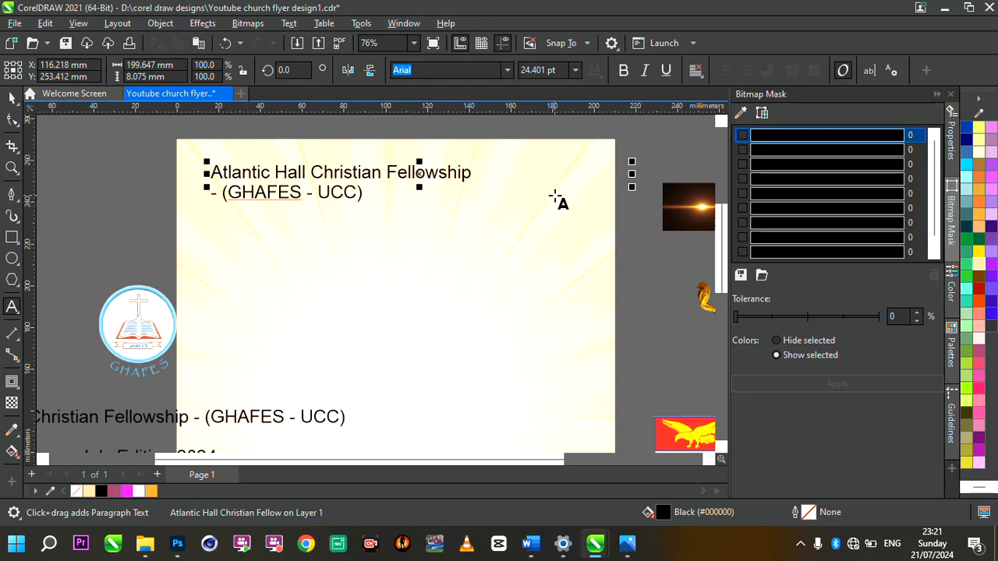
Step: Shrink the two-line heading and set its font to Tw Cen MT
left_click(445, 187)
left_click(410, 175)
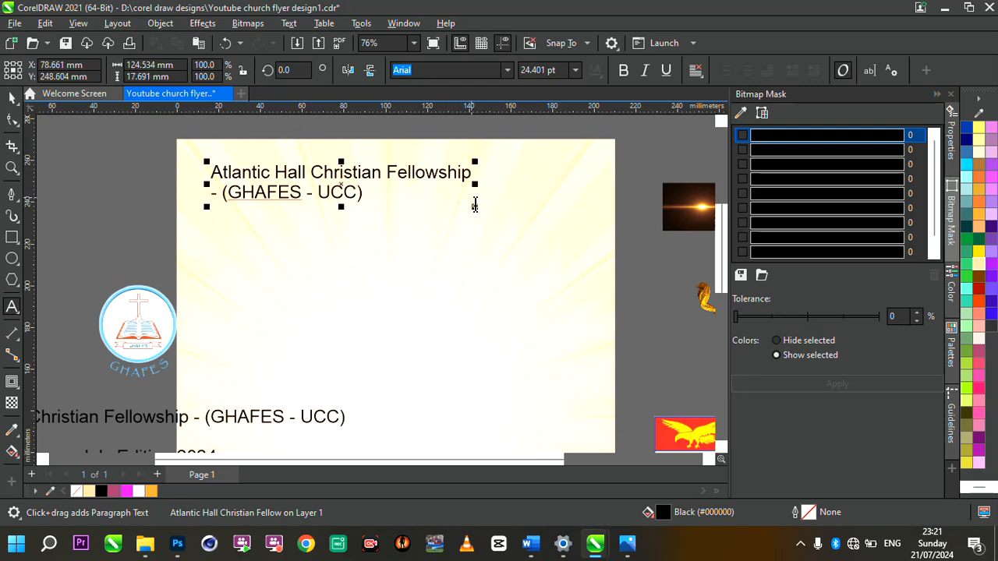
left_click_drag(477, 209, 359, 190)
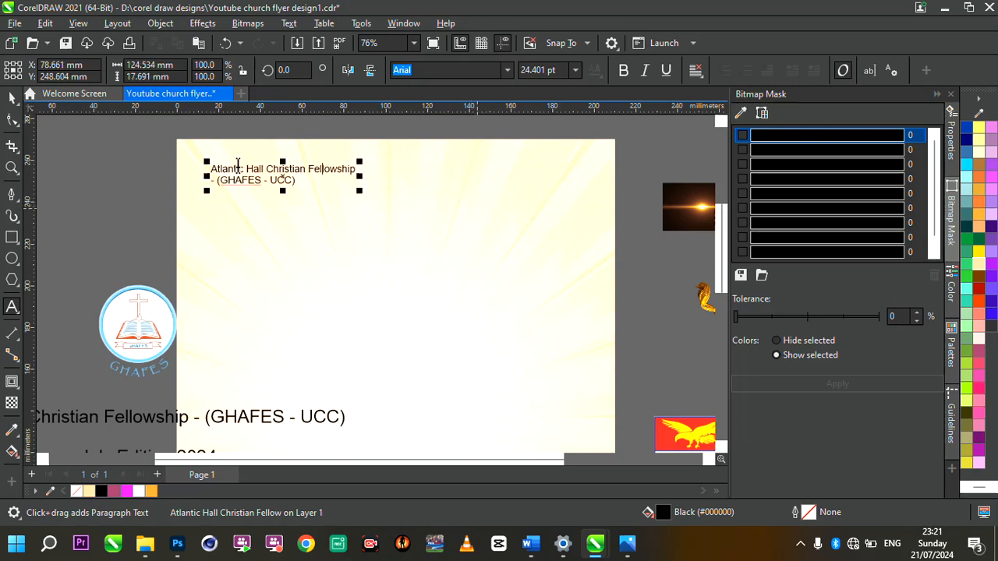
key("ctrl+space")
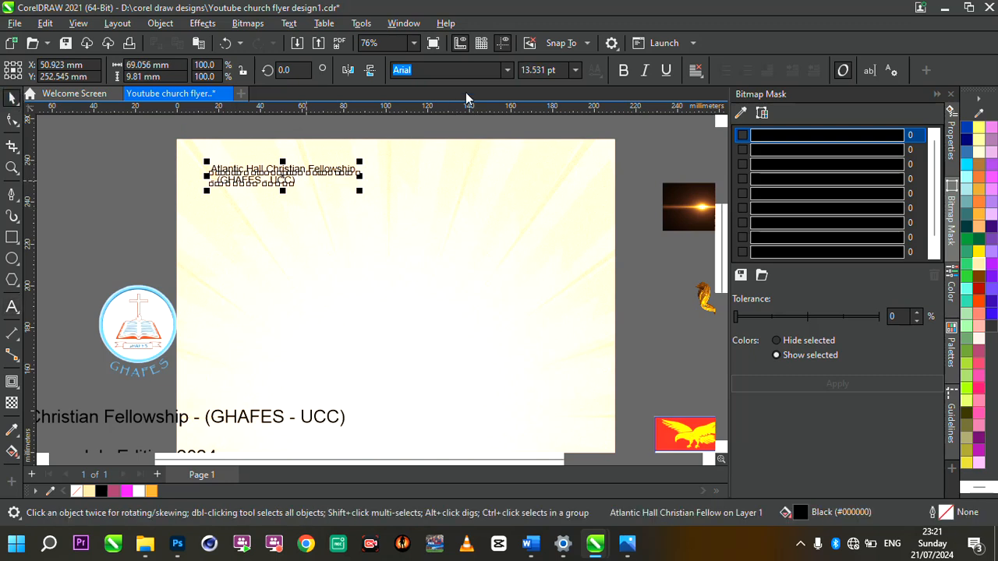
left_click(503, 77)
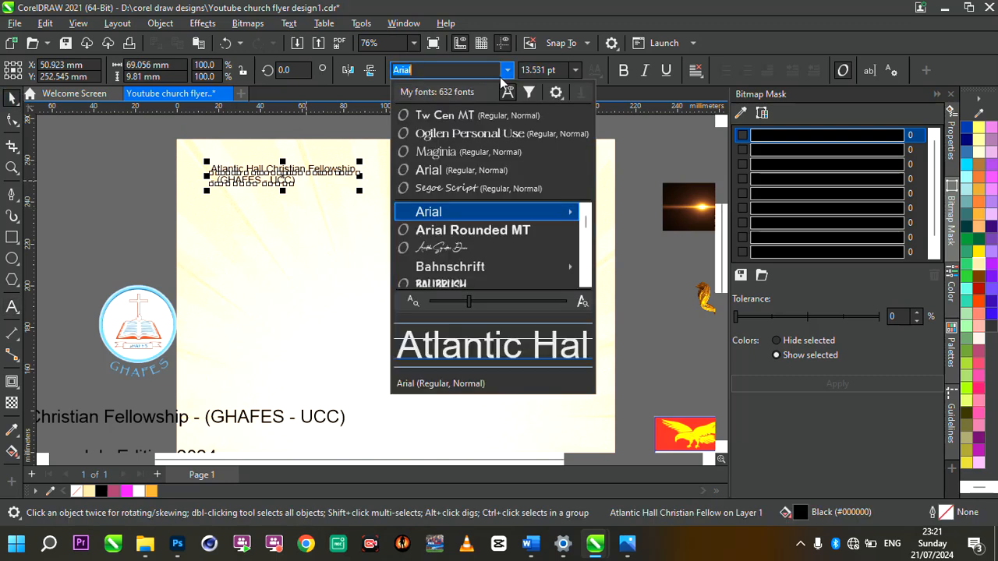
left_click(448, 116)
scroll(429, 182, "down", 2)
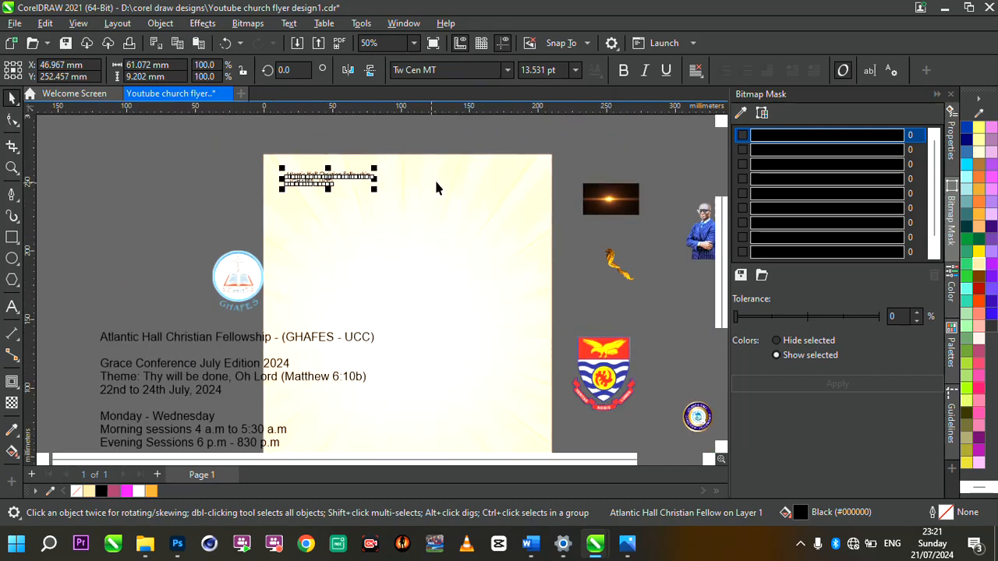
scroll(392, 161, "down", 2)
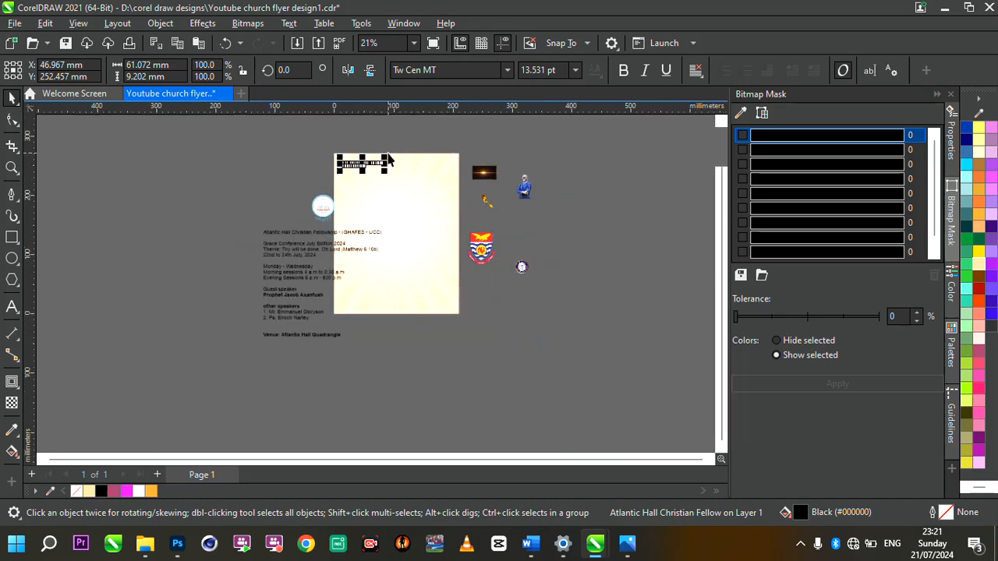
scroll(312, 283, "up", 2)
Step: Apply Tw Cen MT to the conference details block beside the page, matching the heading
left_click(284, 252)
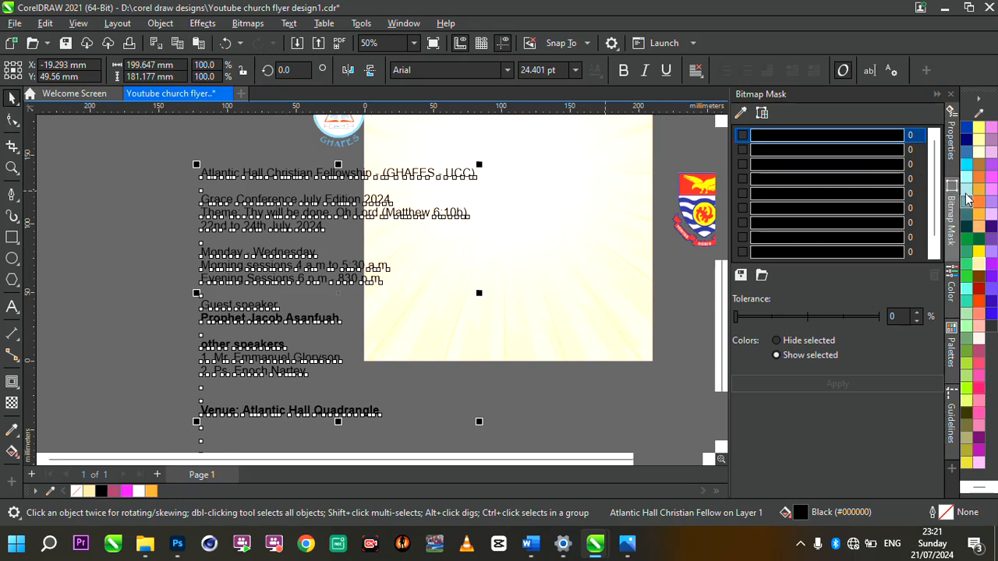
left_click(506, 69)
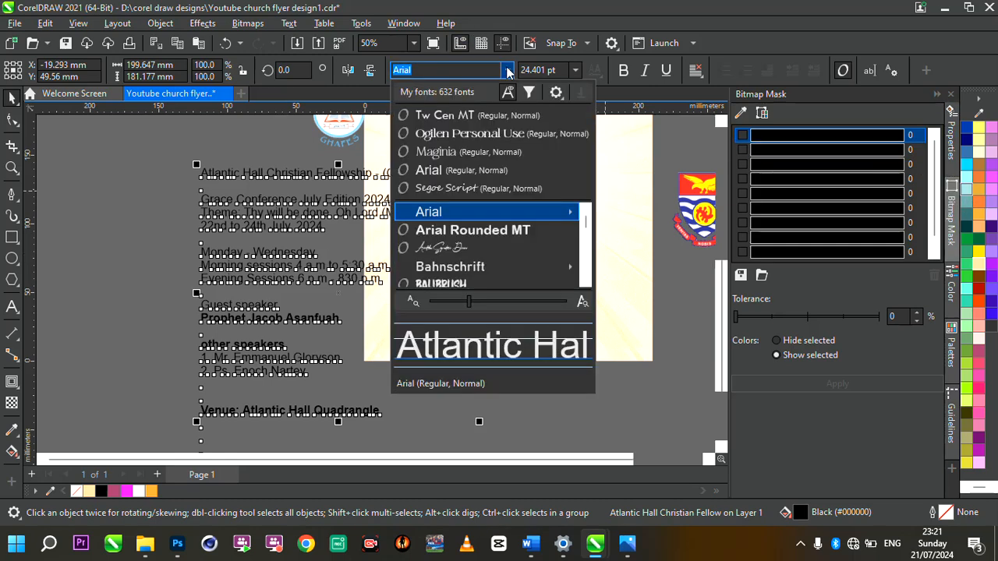
left_click(470, 115)
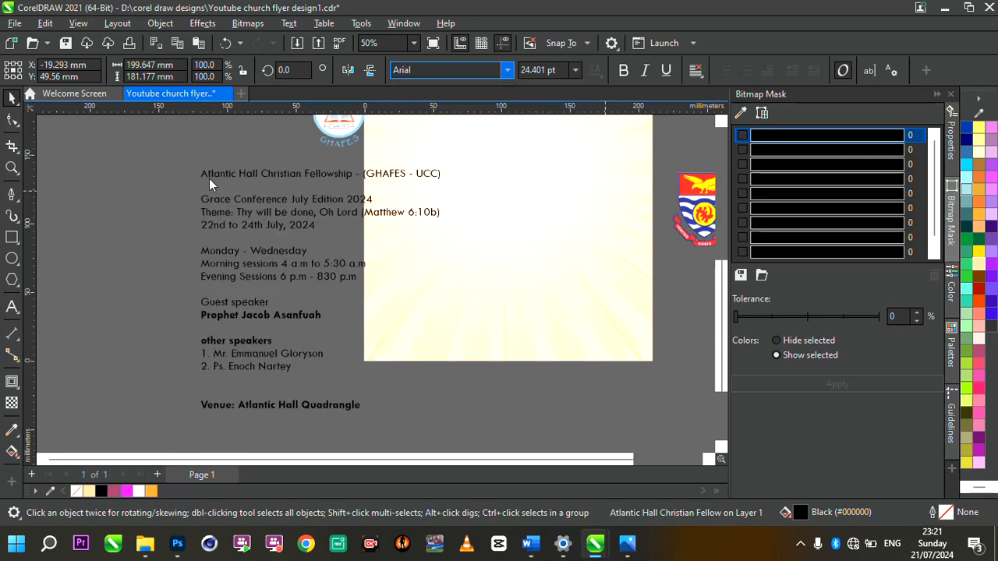
scroll(255, 341, "down", 3)
scroll(363, 278, "up", 1)
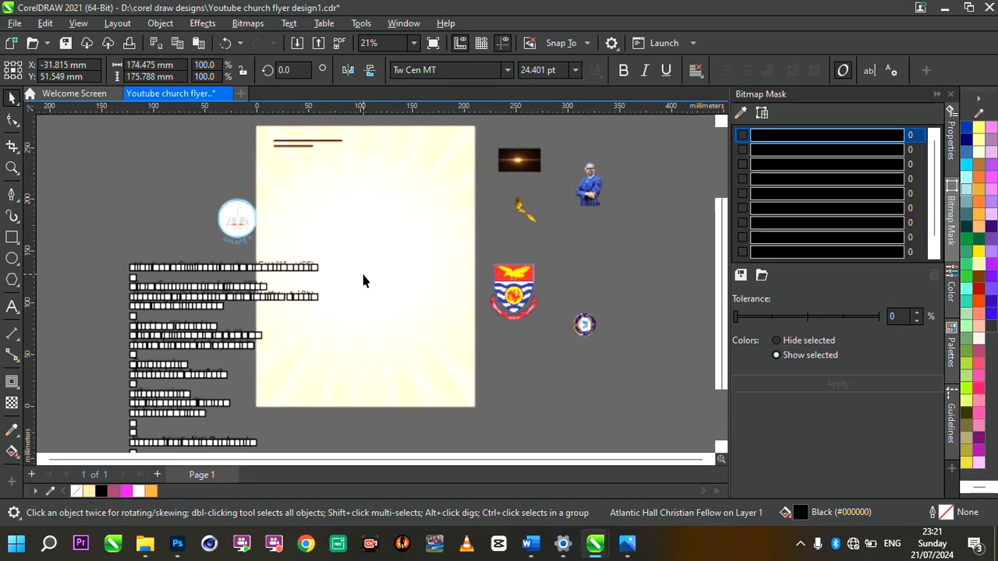
scroll(288, 148, "up", 2)
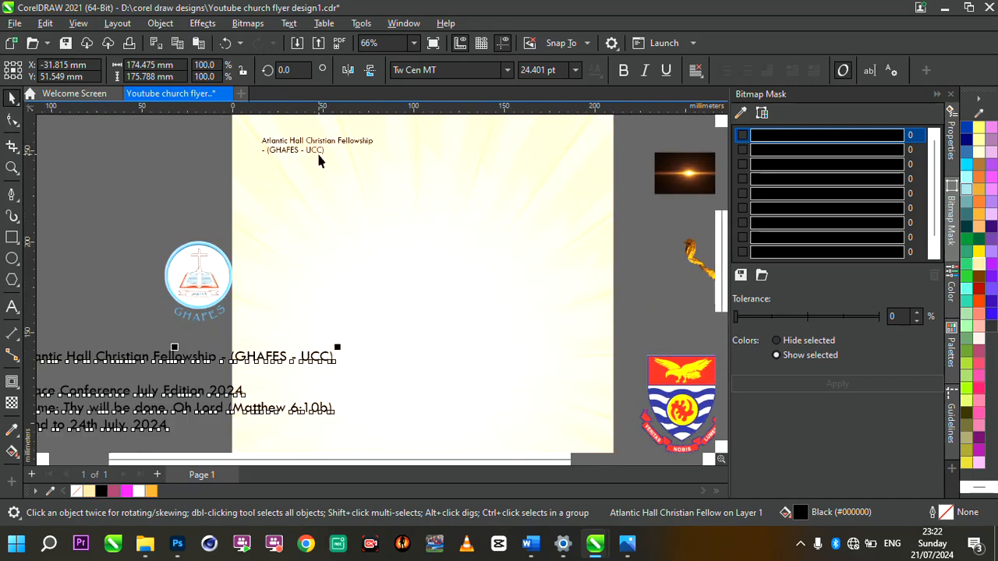
left_click(316, 151)
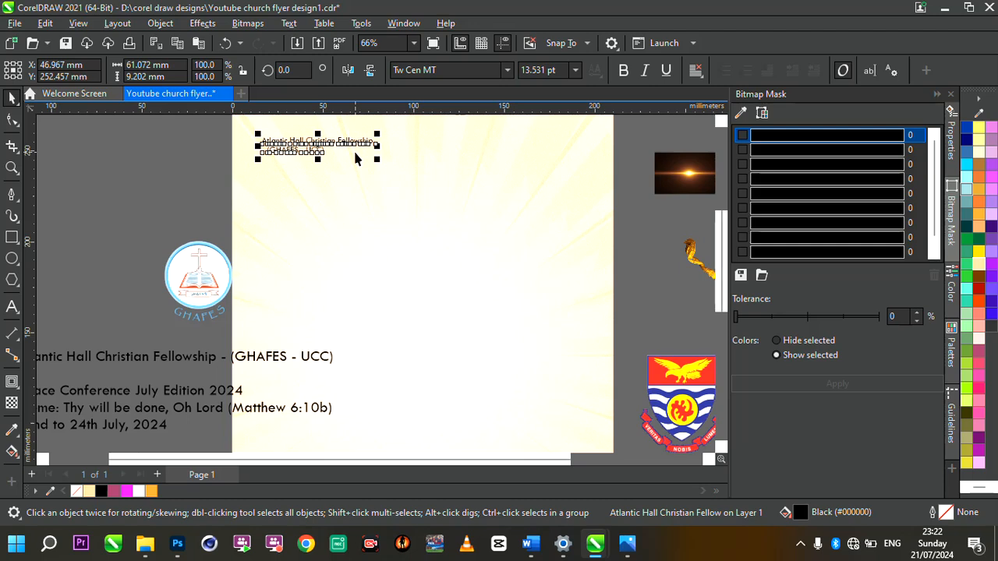
scroll(355, 159, "up", 3)
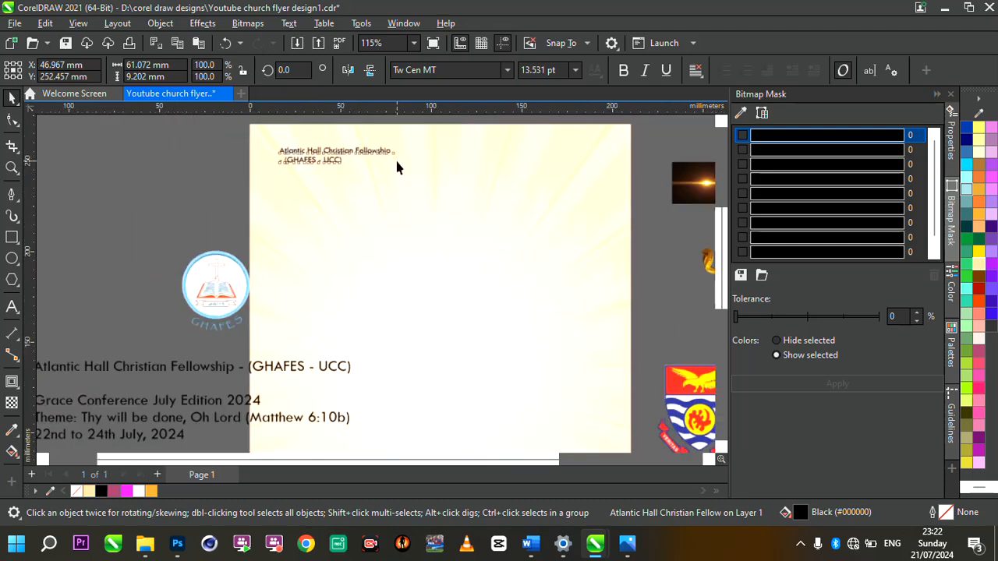
scroll(314, 222, "down", 4)
scroll(354, 243, "up", 2)
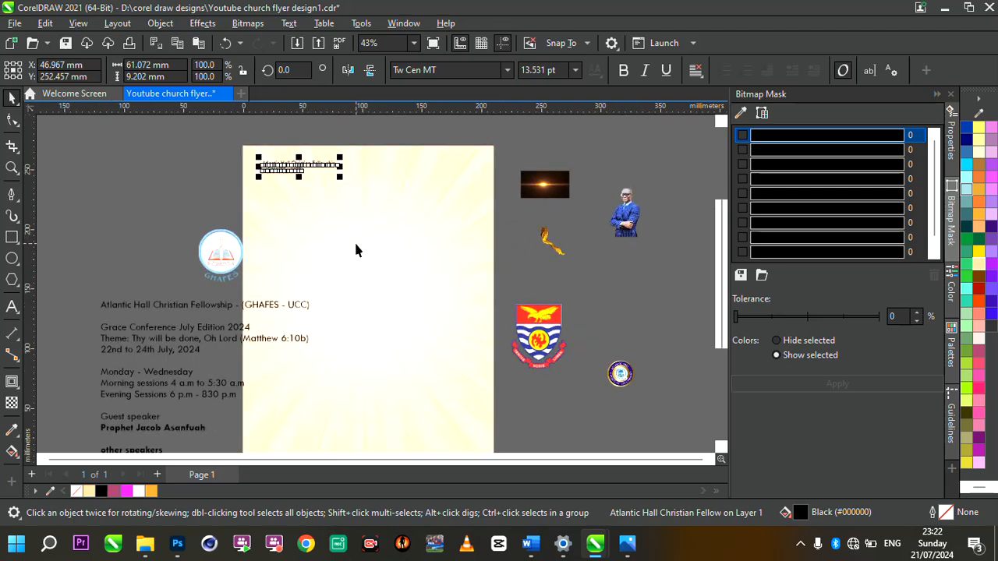
left_click(214, 309)
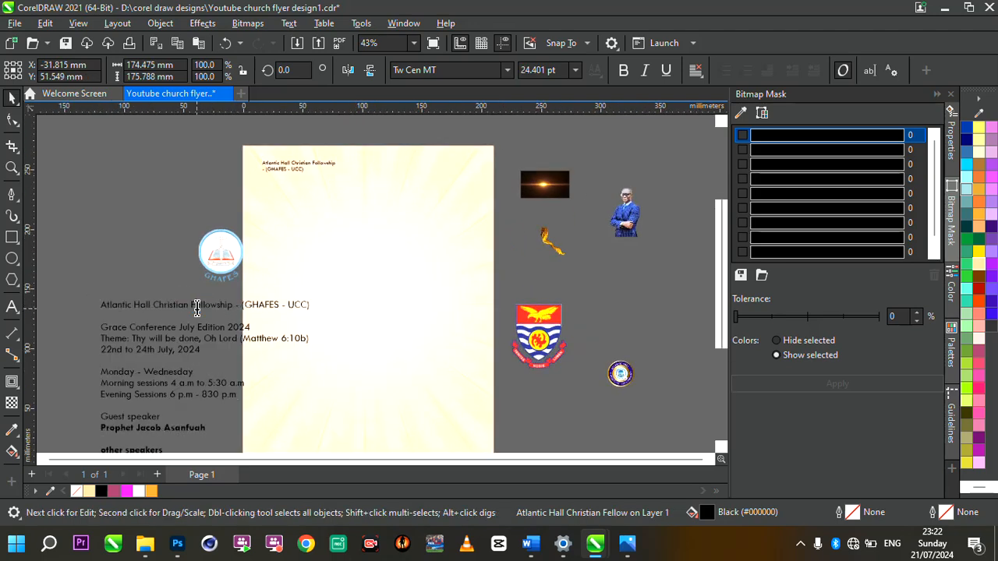
Step: Copy 'Grace Conference July Edition 2024' from the event details and paste it below the fellowship header
left_click(197, 309)
left_click_drag(101, 326, 257, 328)
key("ctrl+c")
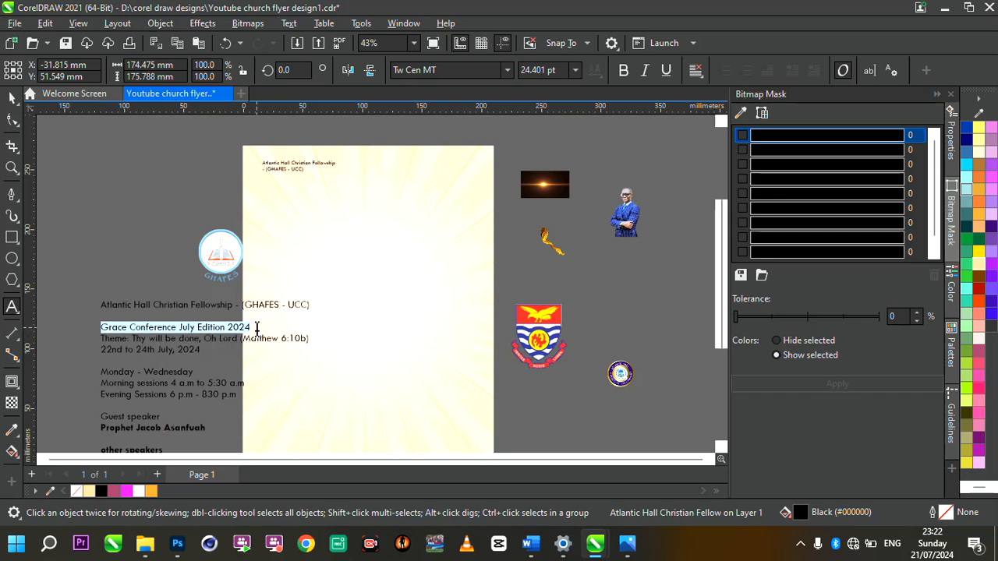
left_click(288, 219)
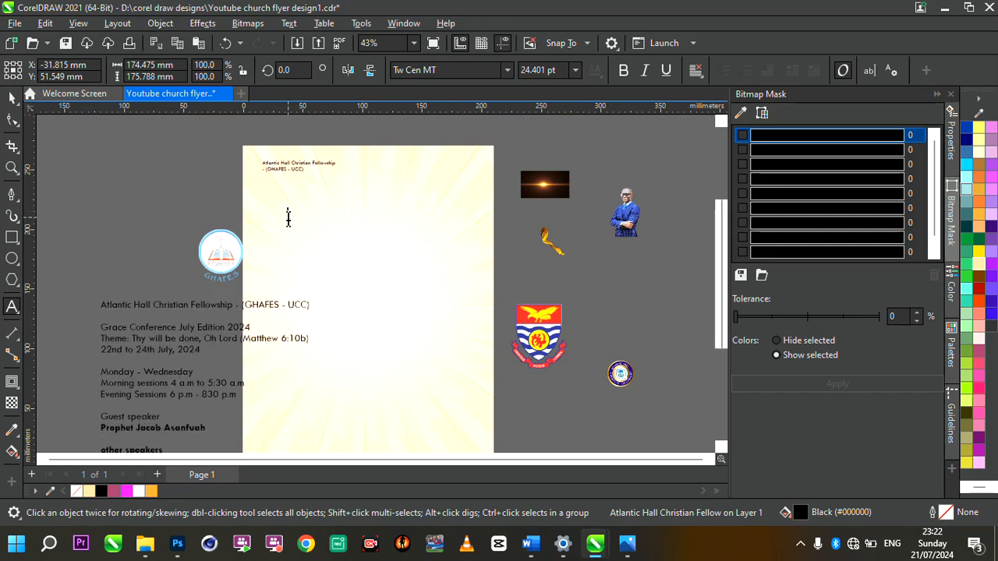
key("ctrl+v")
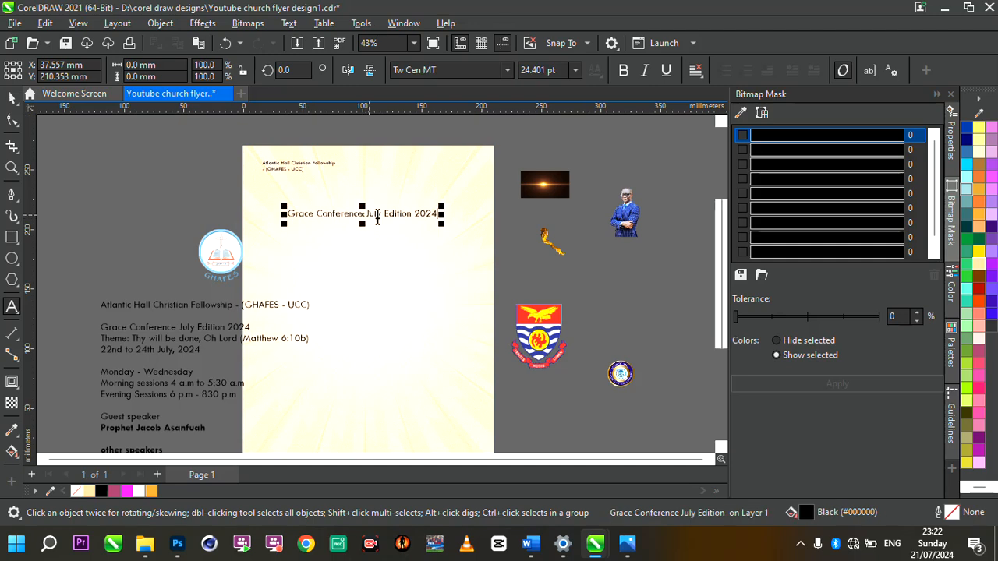
scroll(371, 216, "up", 3)
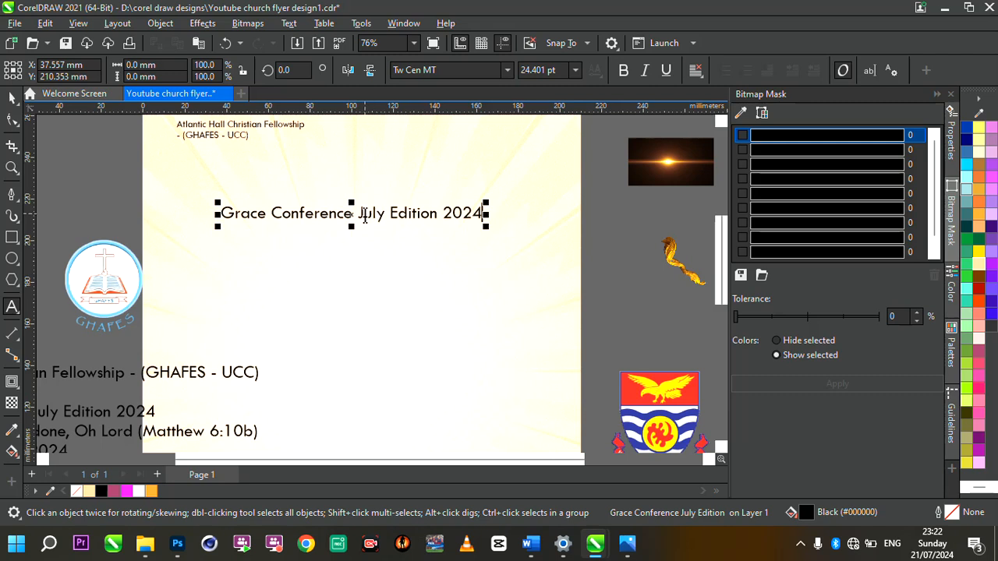
left_click(364, 216)
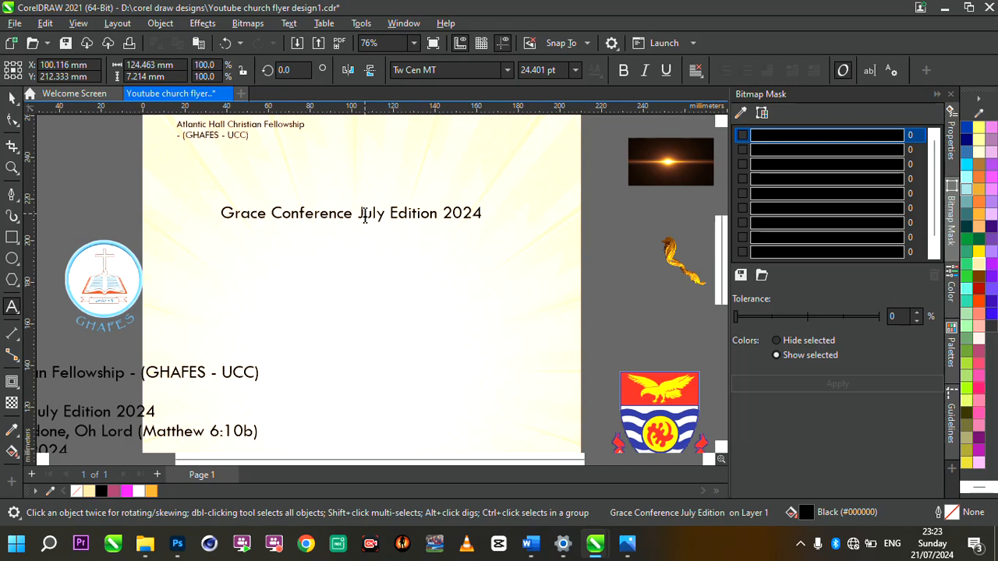
Step: Break 'July Edition 2024' onto its own line and remove 'Grace Conference' from the pasted text
scroll(364, 215, "up", 3)
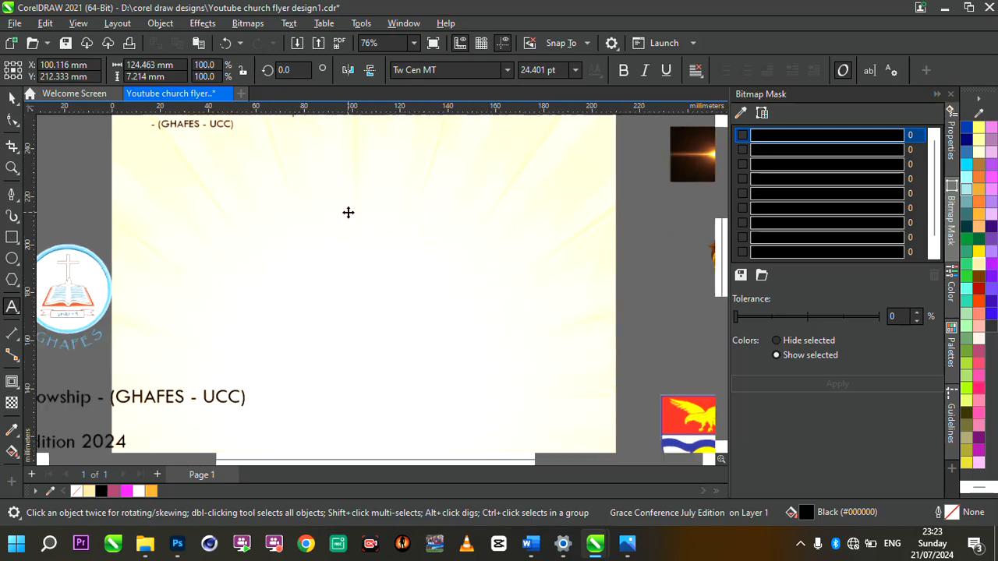
left_click(366, 215)
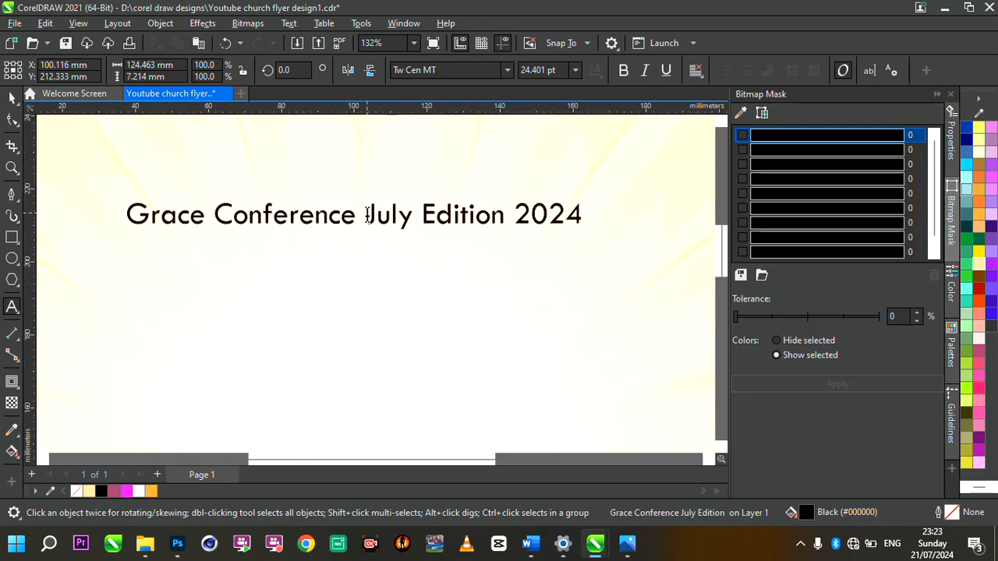
key("Return")
left_click_drag(357, 219, 124, 215)
key("ctrl+c")
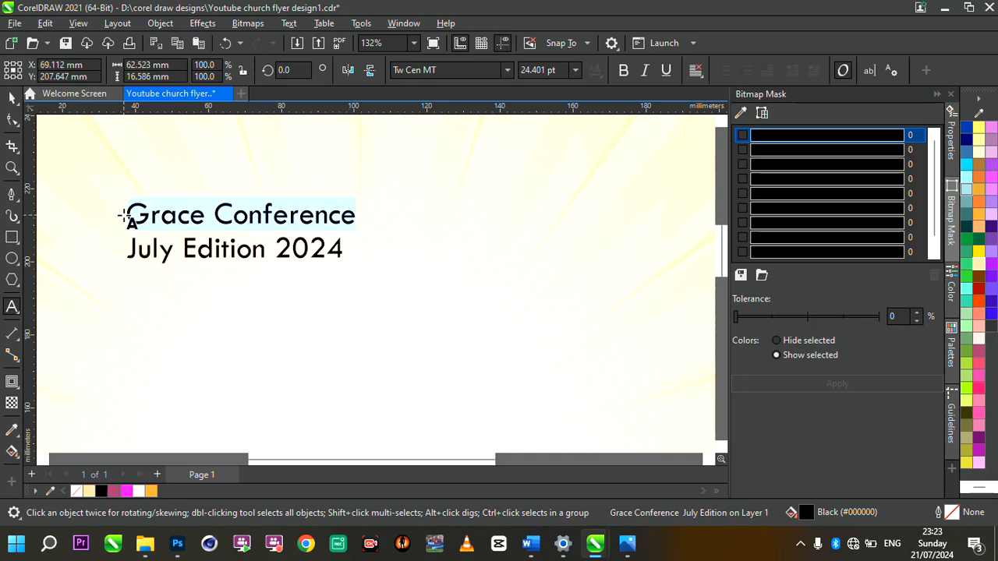
key("Delete")
key("Delete")
Step: Paste 'Grace Conference' onto the page as its own text object
left_click(427, 188)
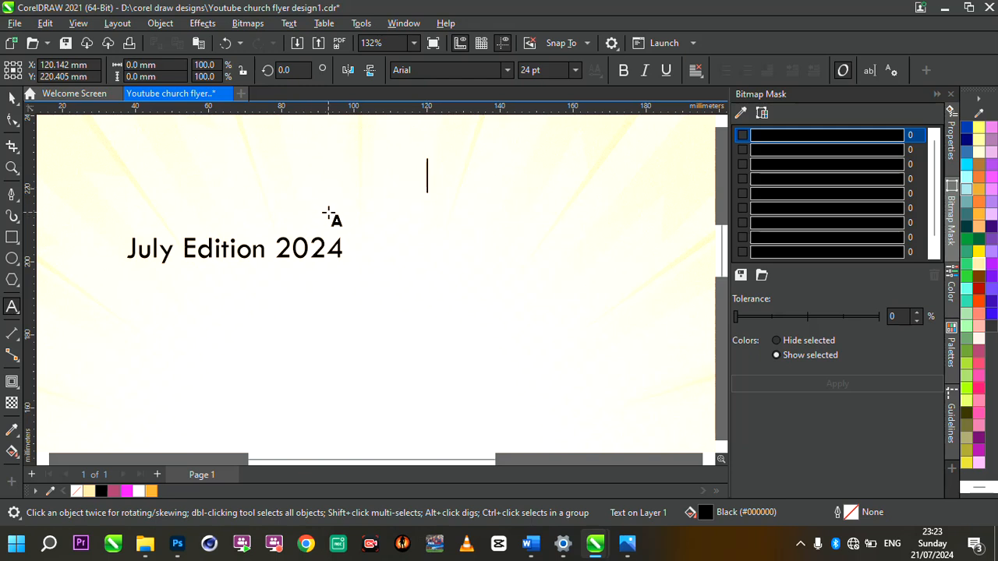
left_click(402, 213)
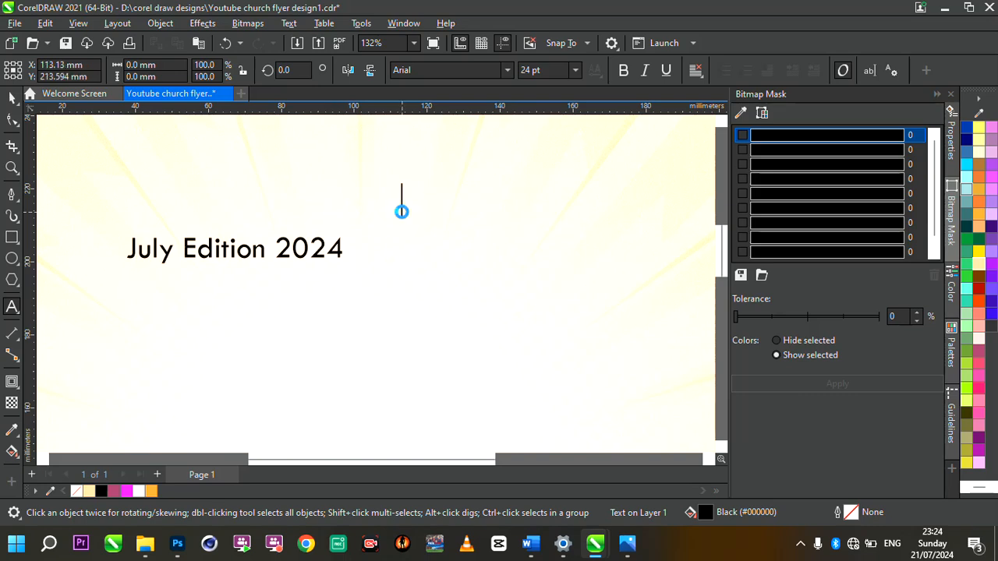
key("ctrl+v")
scroll(461, 221, "down", 2)
scroll(462, 220, "up", 2)
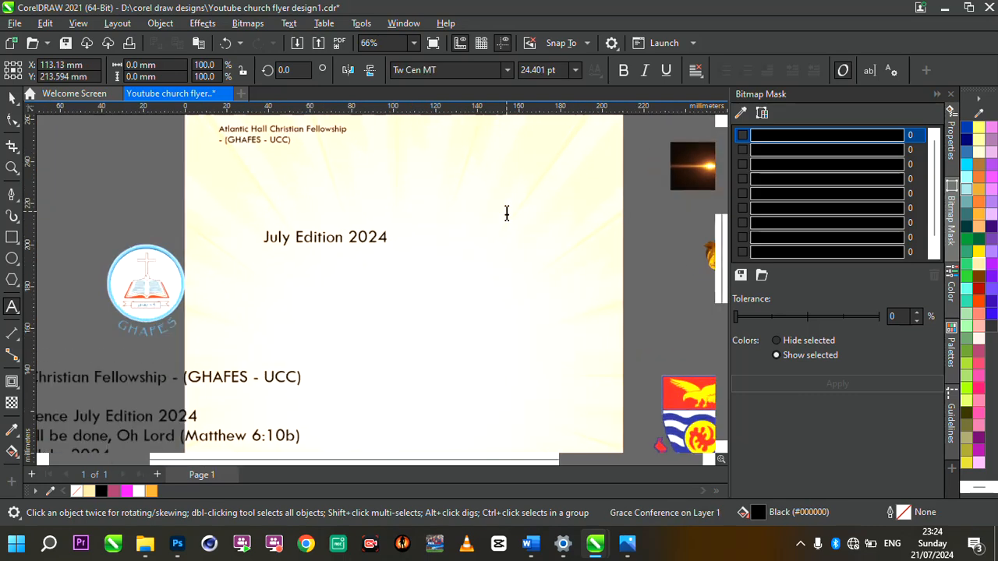
Step: Enlarge the title, split Conference off below Grace, and scale Grace to about 80 pt
left_click_drag(331, 201, 238, 163)
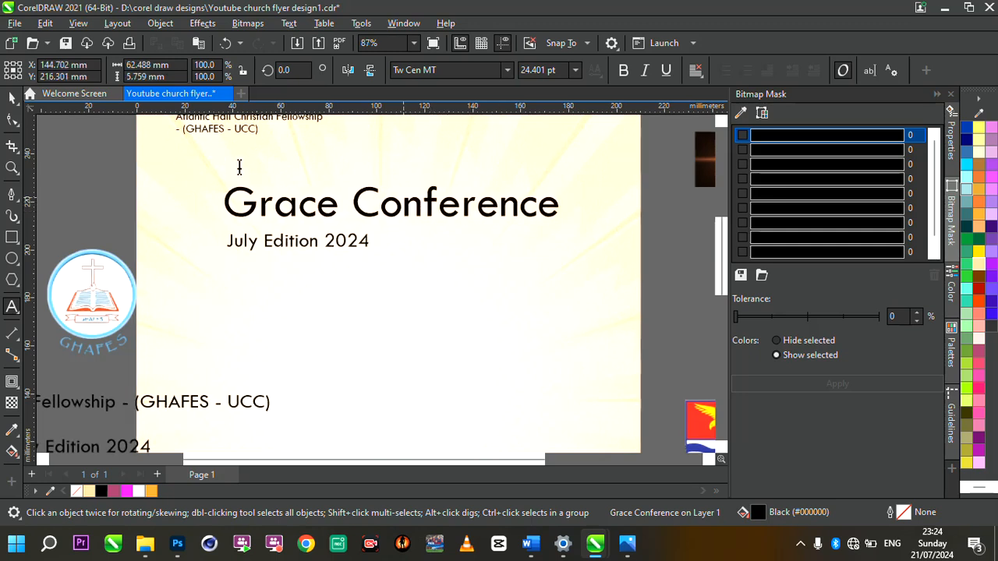
left_click_drag(390, 205, 347, 187)
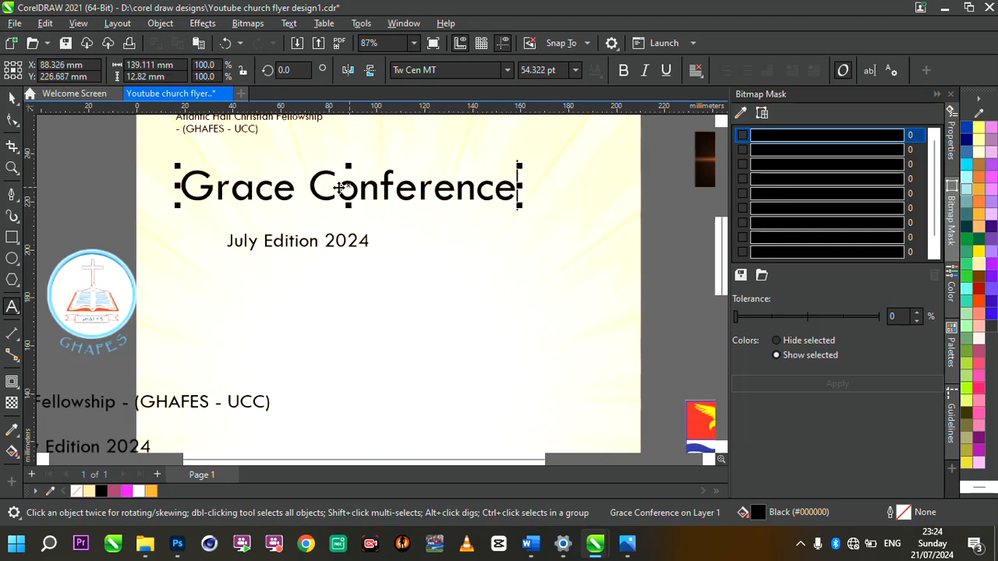
left_click(313, 190)
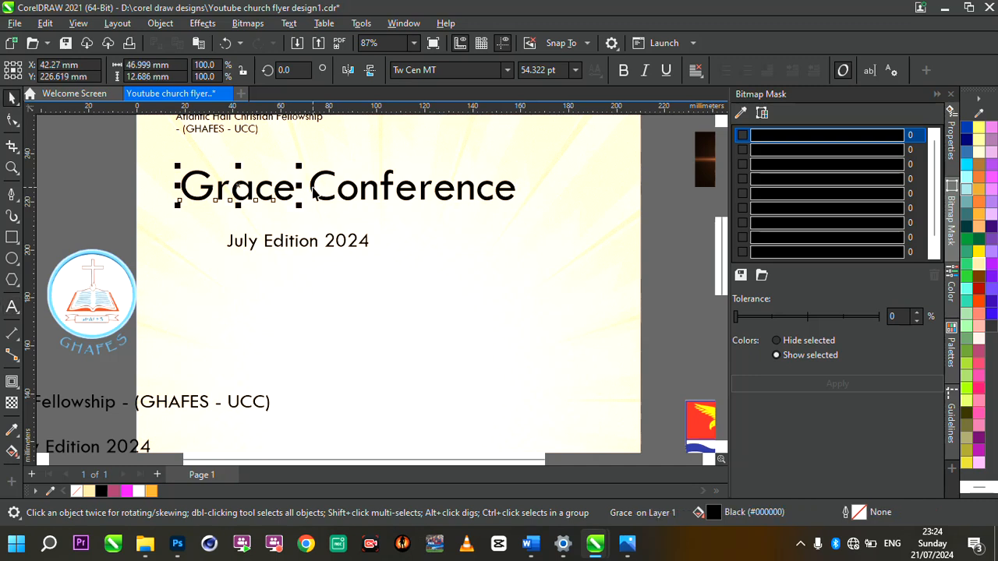
left_click(316, 194)
left_click_drag(316, 193, 188, 232)
left_click(261, 189)
left_click_drag(262, 189, 292, 181)
scroll(282, 178, "up", 2)
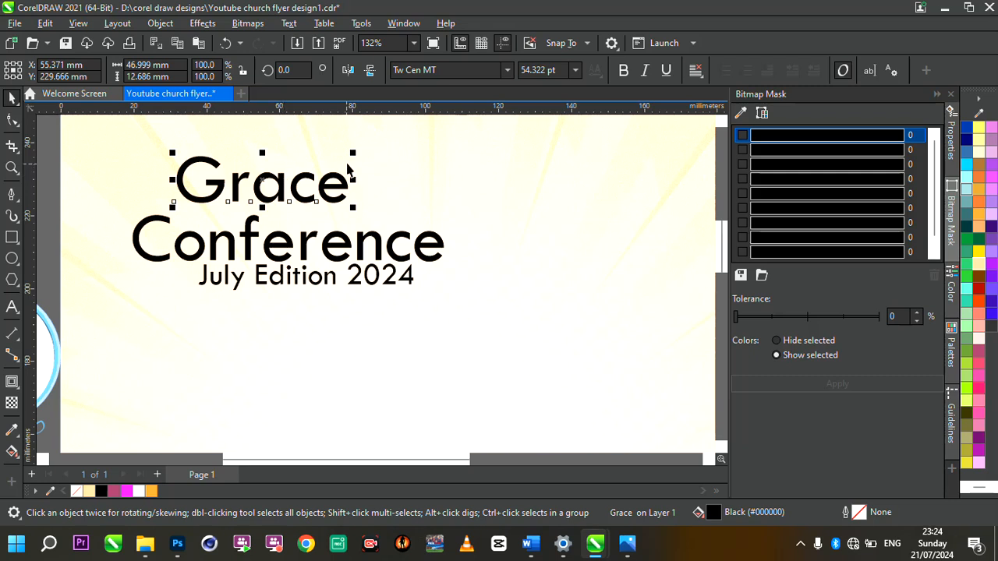
left_click_drag(353, 152, 441, 128)
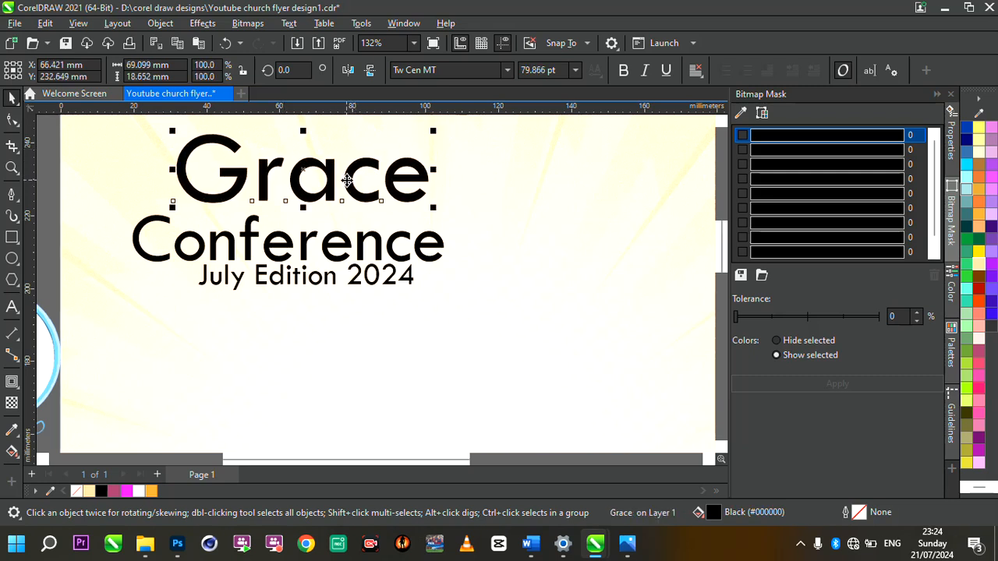
Step: Move 'July Edition 2024' down directly under Conference
scroll(329, 178, "down", 2)
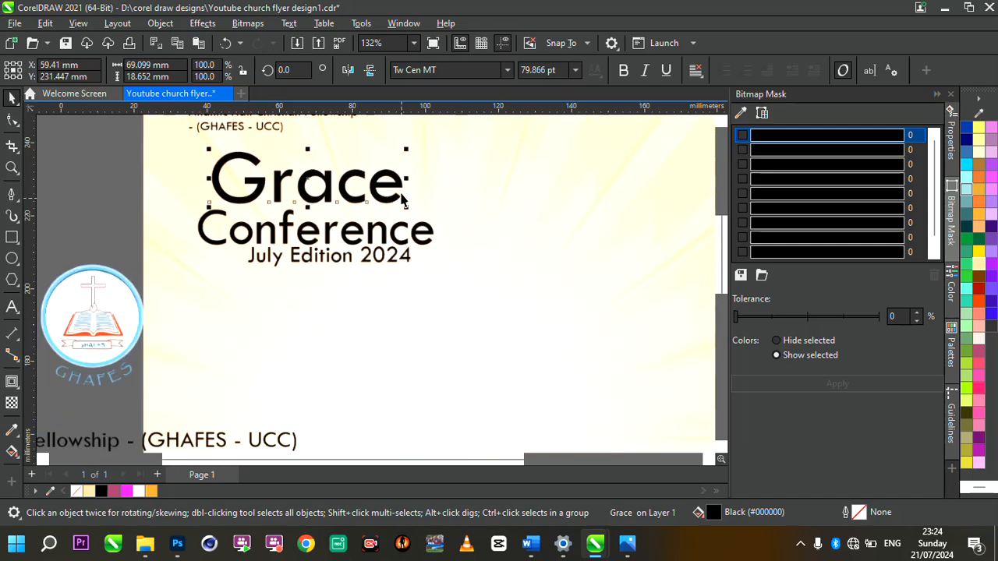
left_click(387, 249)
scroll(387, 248, "up", 3)
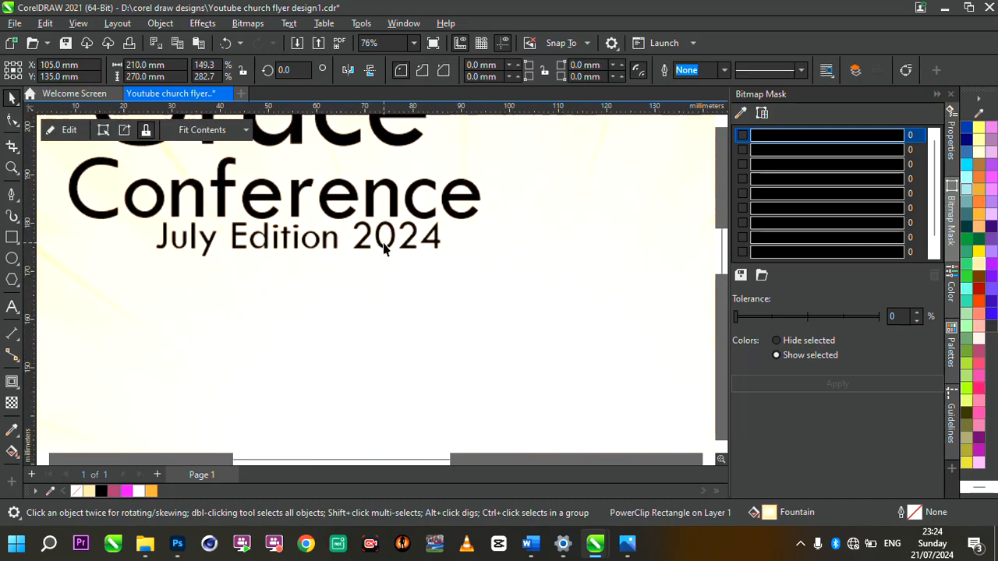
left_click(391, 247)
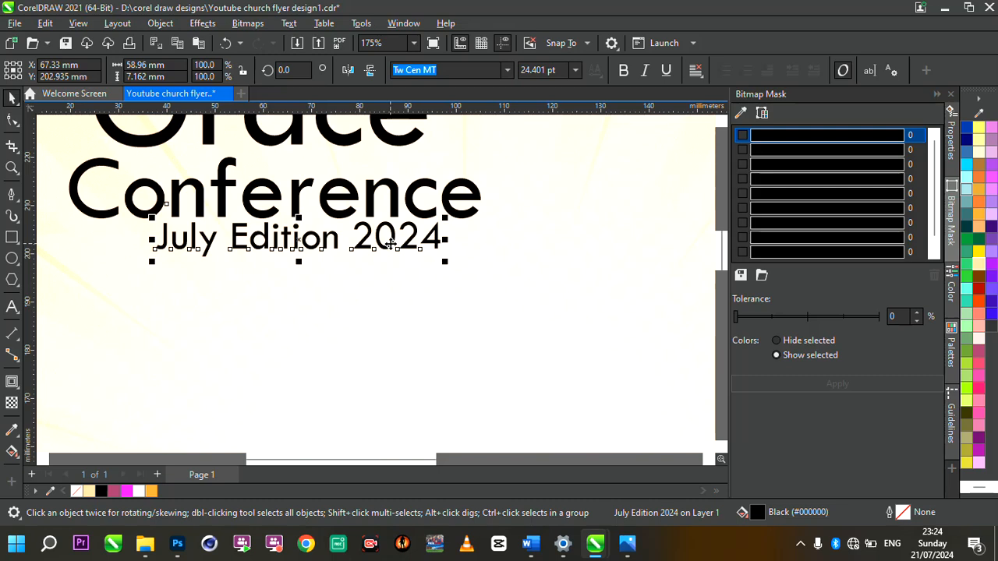
left_click_drag(391, 246, 312, 264)
scroll(336, 257, "down", 2)
scroll(308, 206, "up", 2)
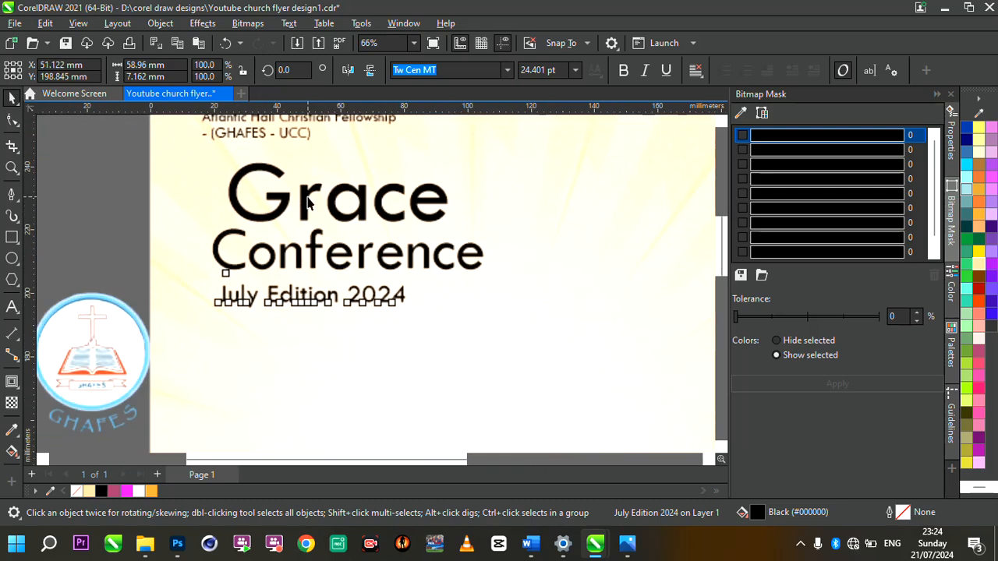
Step: Select Grace and Conference together
left_click(304, 200)
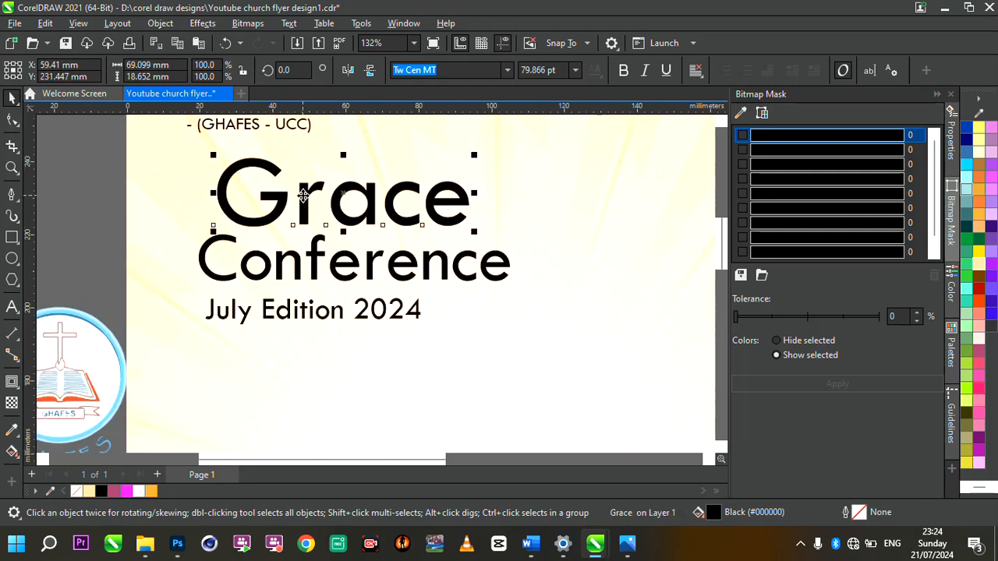
left_click(337, 265, "shift")
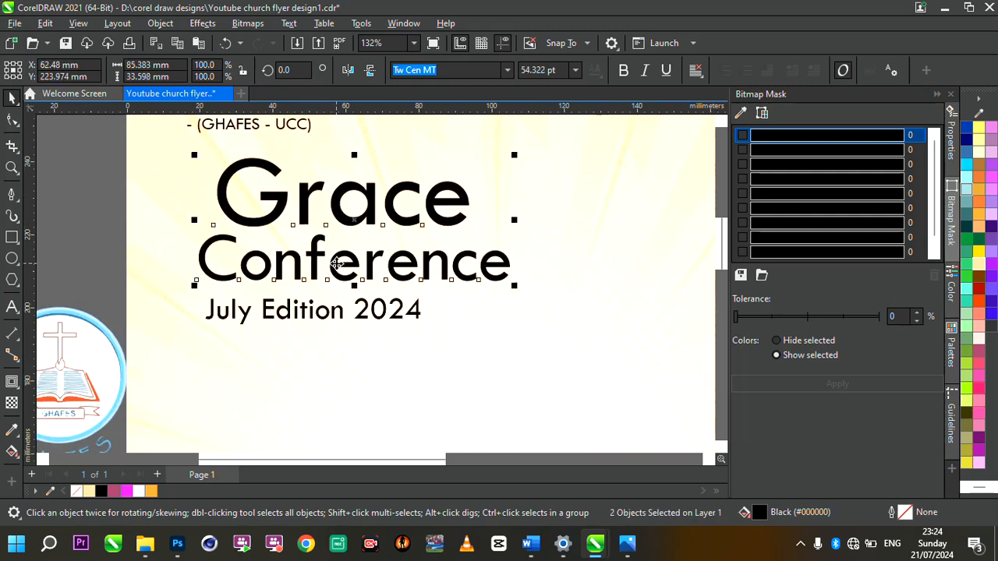
left_click(80, 210)
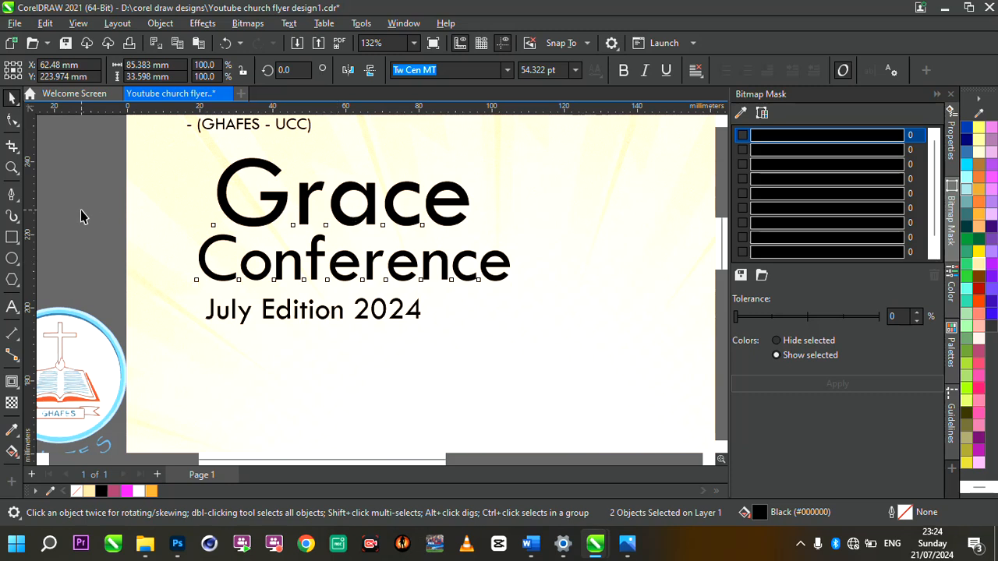
left_click(285, 211)
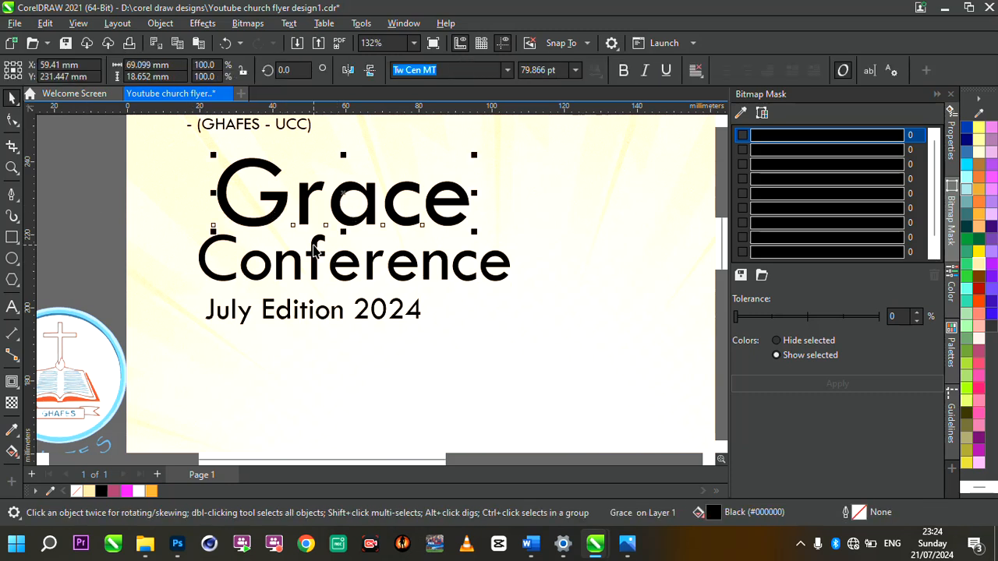
left_click(314, 249, "shift")
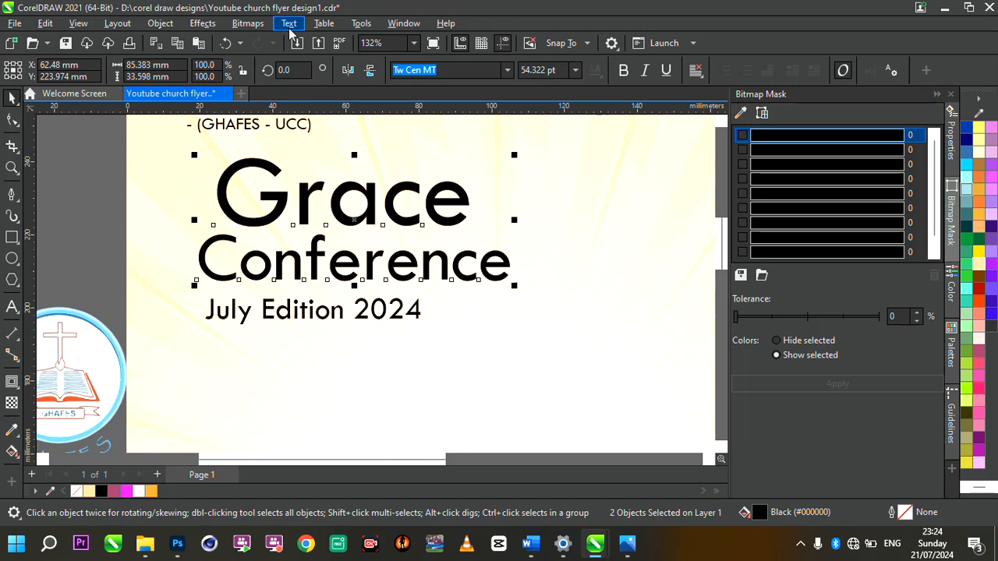
Step: Apply Text > Change Case > UPPERCASE so the heading reads GRACE CONFERENCE
left_click(289, 24)
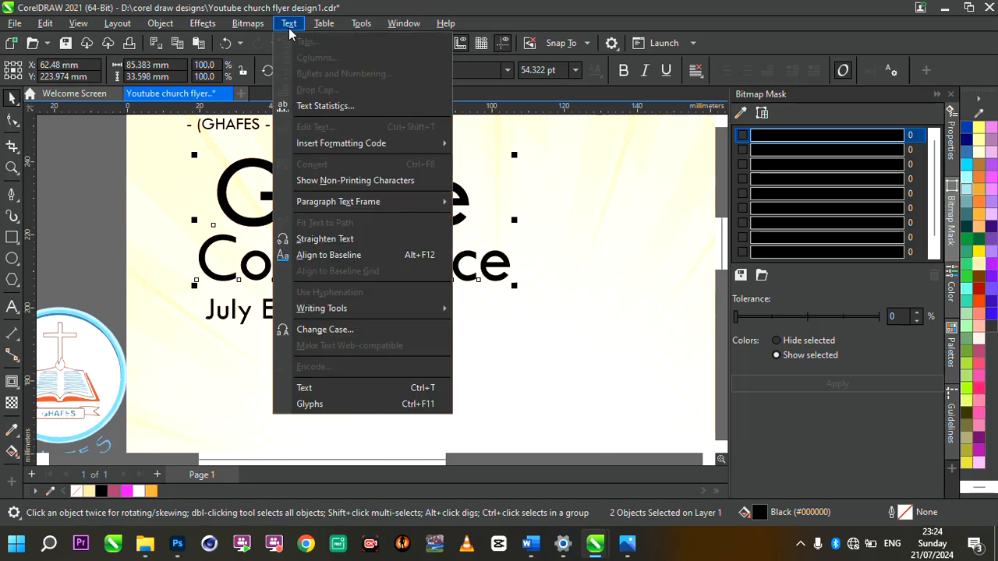
left_click(355, 331)
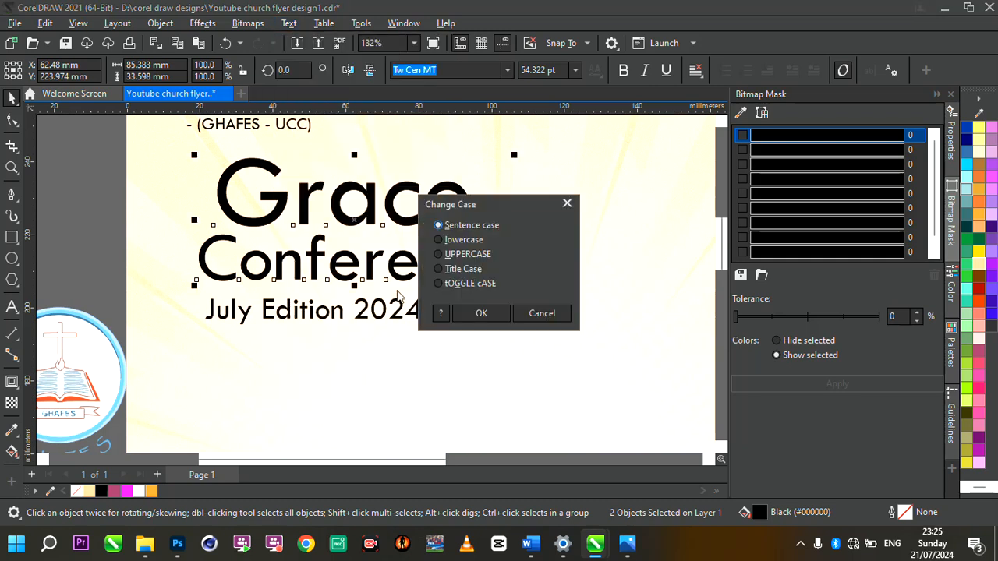
left_click(439, 255)
left_click(481, 314)
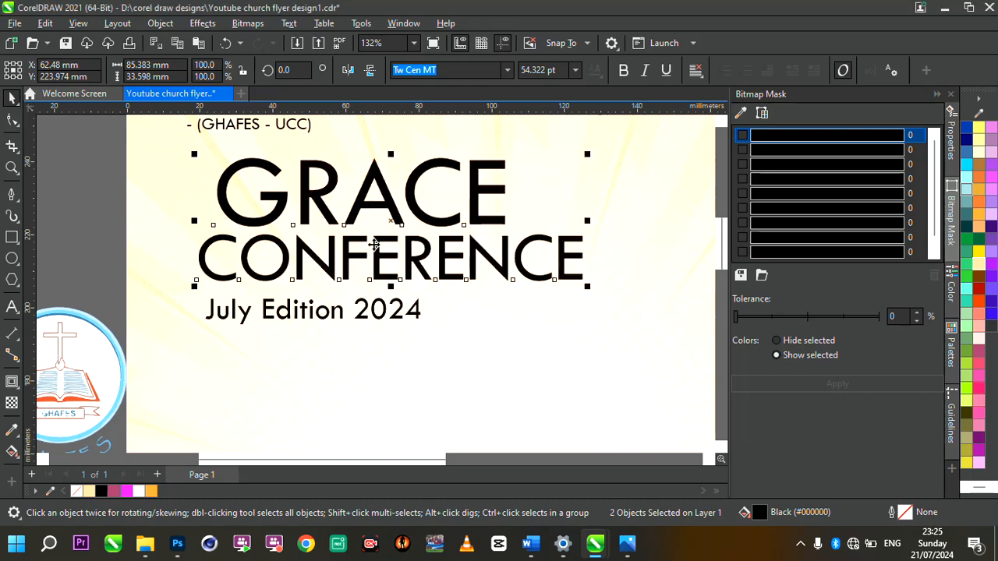
scroll(389, 230, "down", 4)
scroll(388, 231, "up", 4)
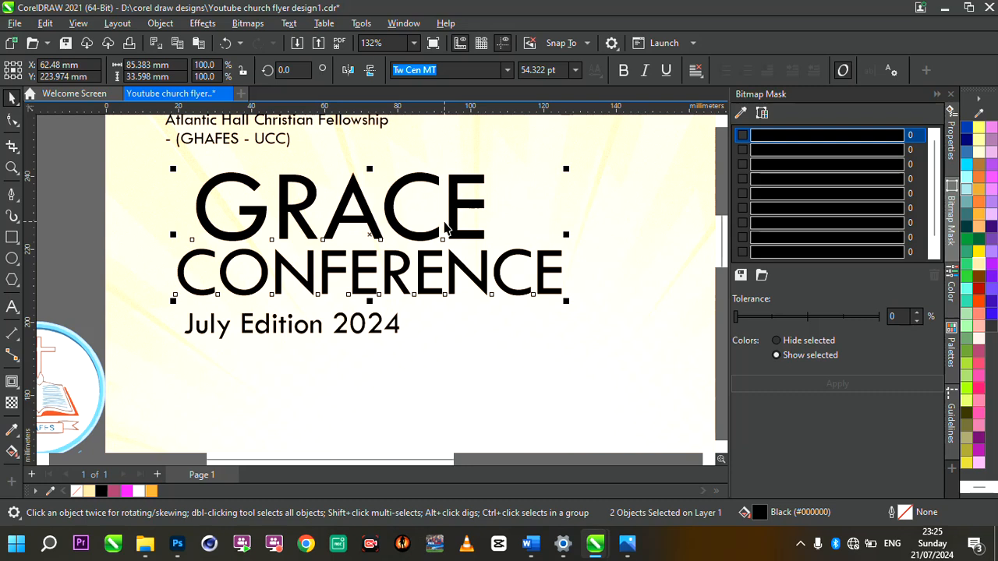
Step: Change the heading font from Tw Cen MT to Maginia by entering 'maginia' in the font box
left_click(508, 70)
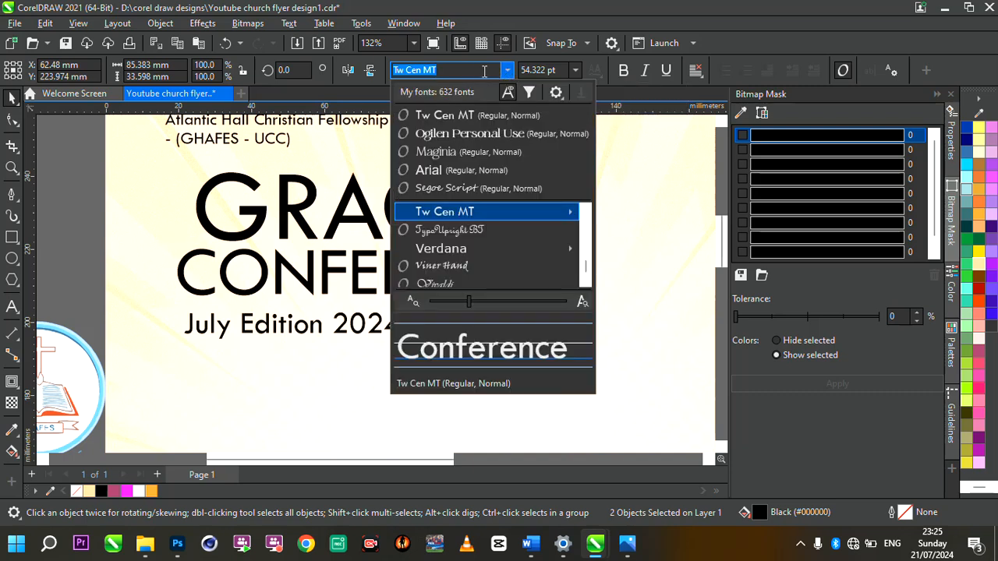
left_click(469, 72)
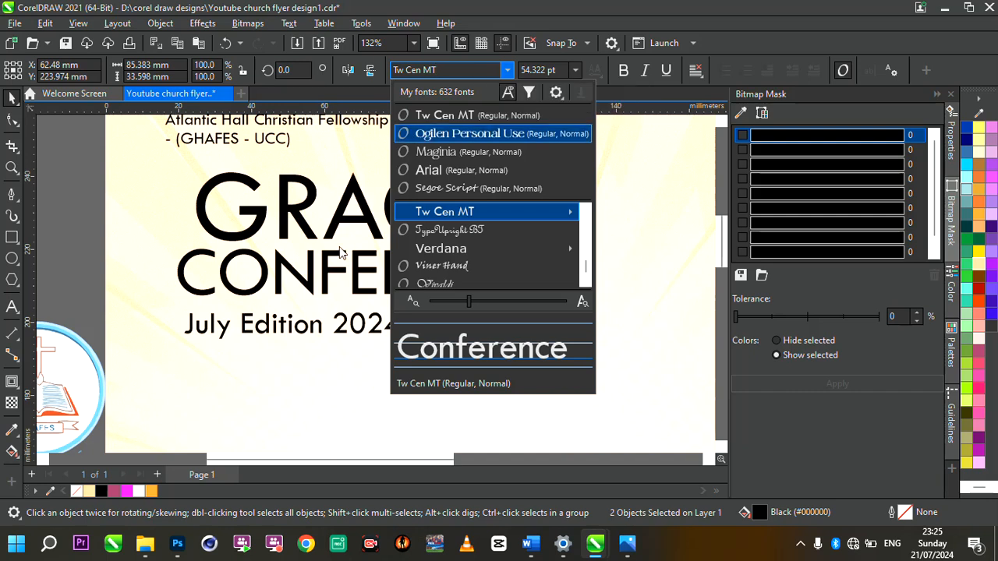
left_click(550, 521)
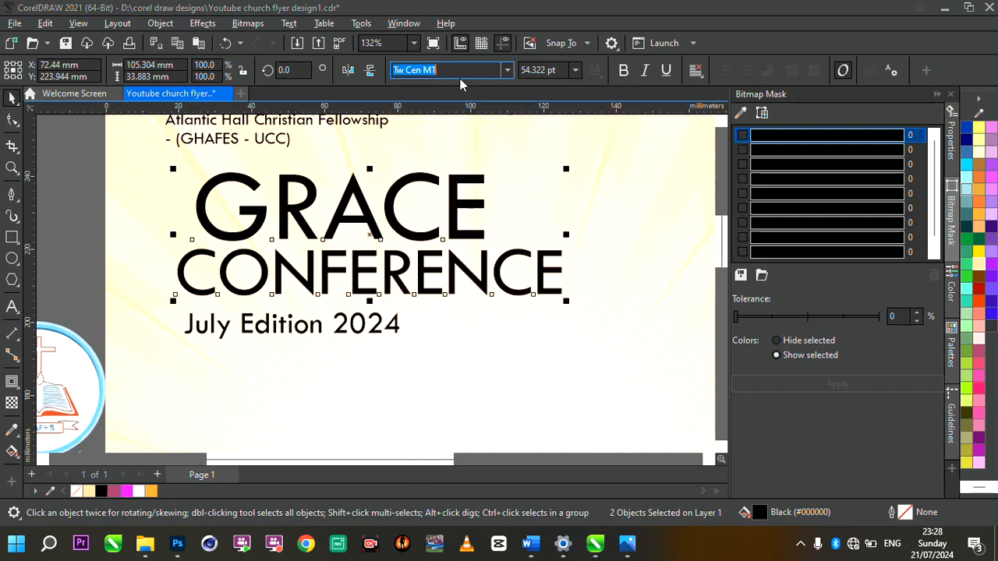
left_click(454, 74)
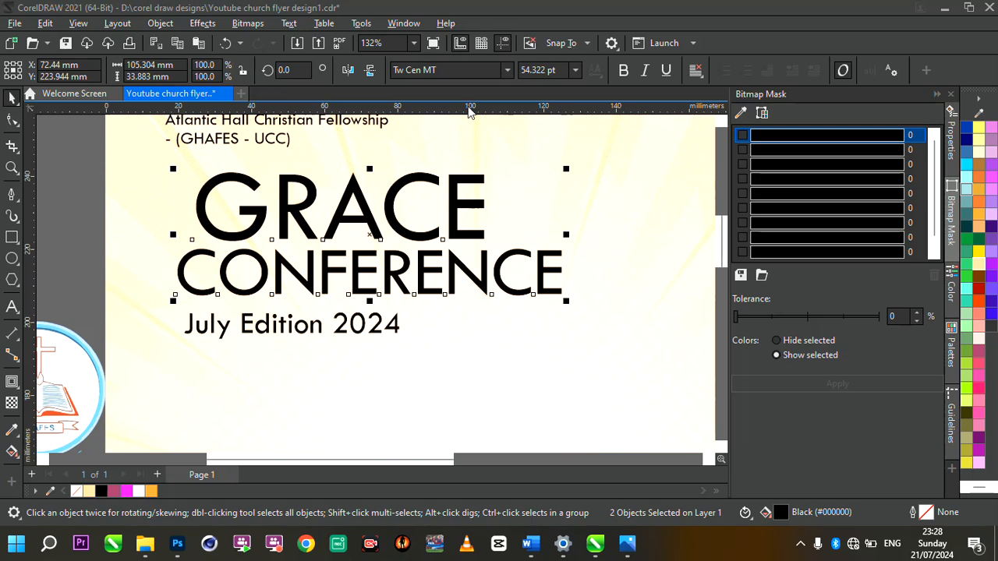
left_click(508, 73)
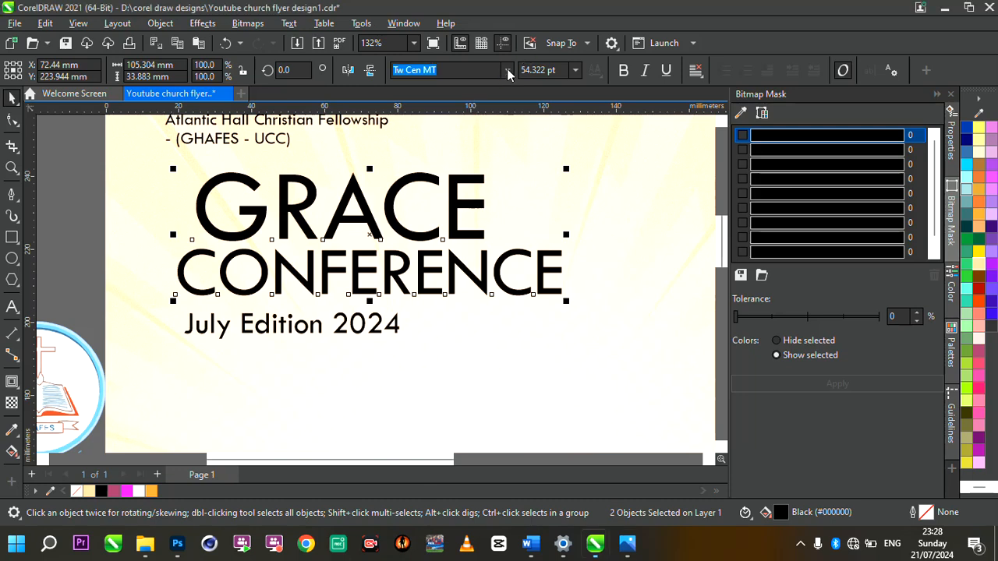
left_click(507, 71)
left_click(507, 71)
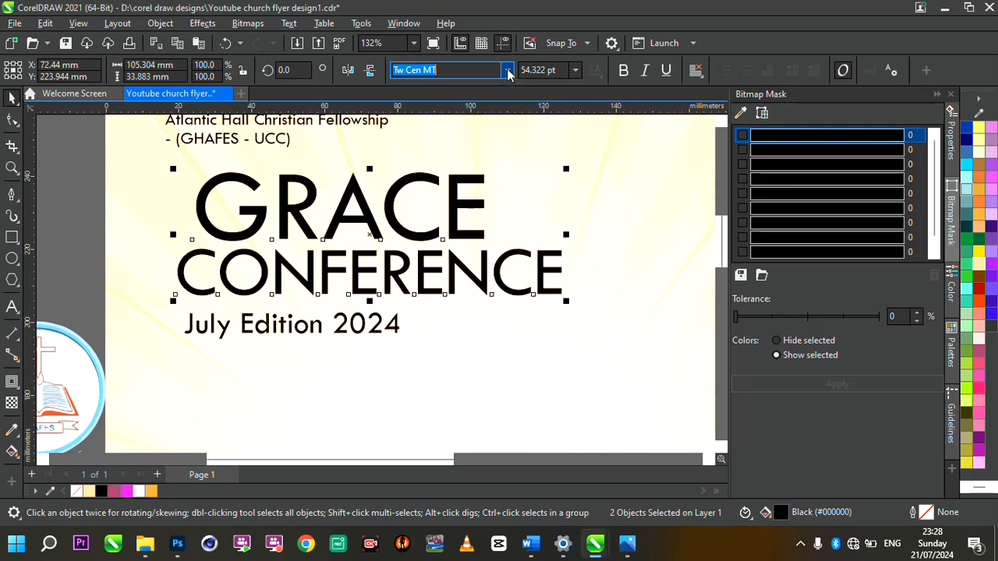
left_click(507, 71)
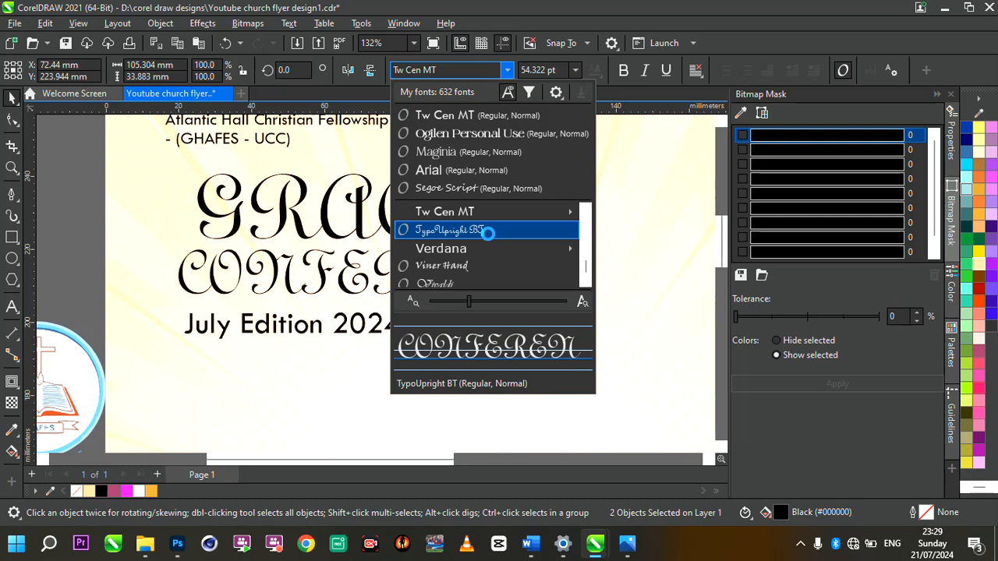
left_click(460, 69)
type("m")
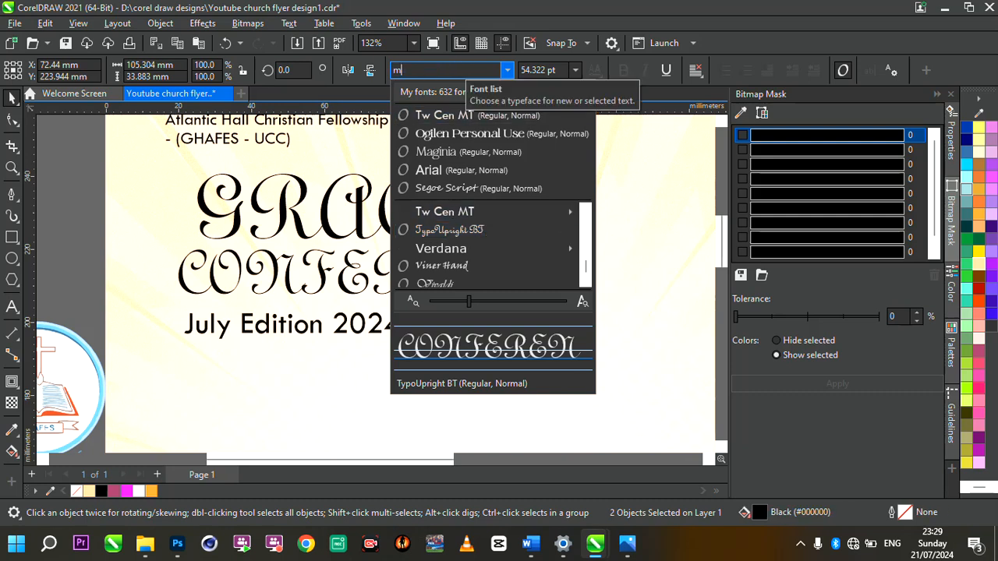
type("aginia")
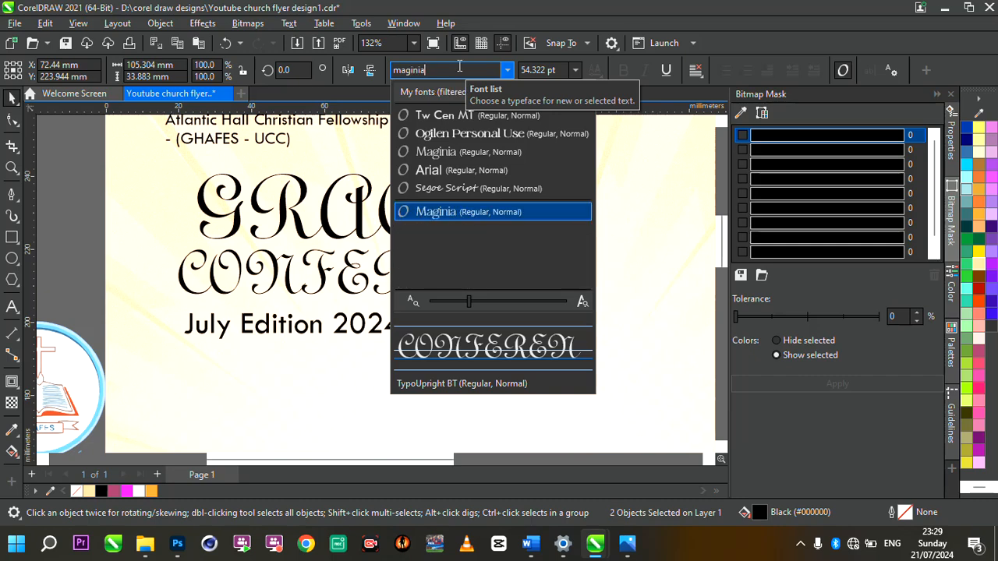
left_click(461, 153)
Step: Enlarge GRACE to match CONFERENCE's width, shifting CONFERENCE slightly right beneath it
scroll(412, 209, "down", 2)
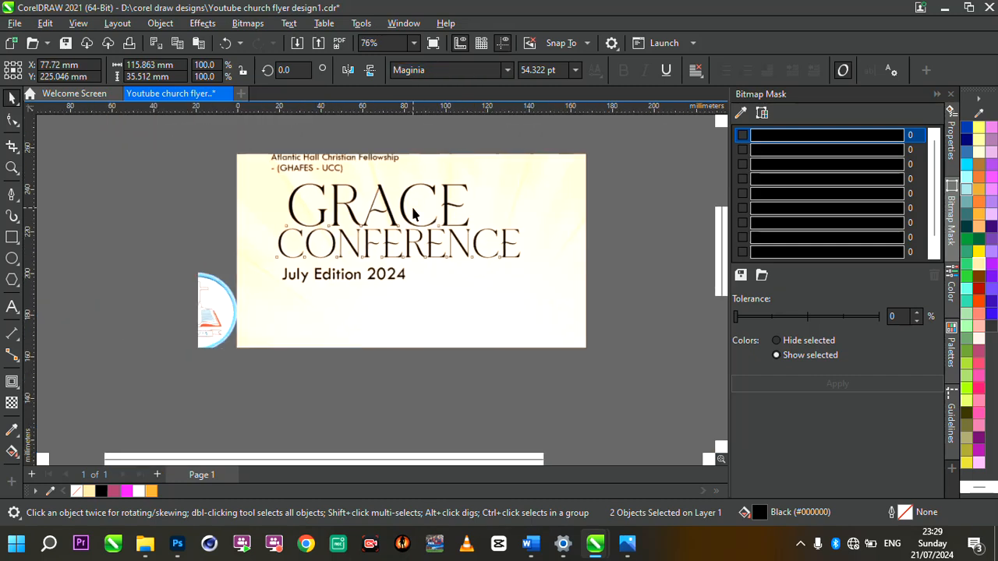
scroll(357, 176, "up", 1)
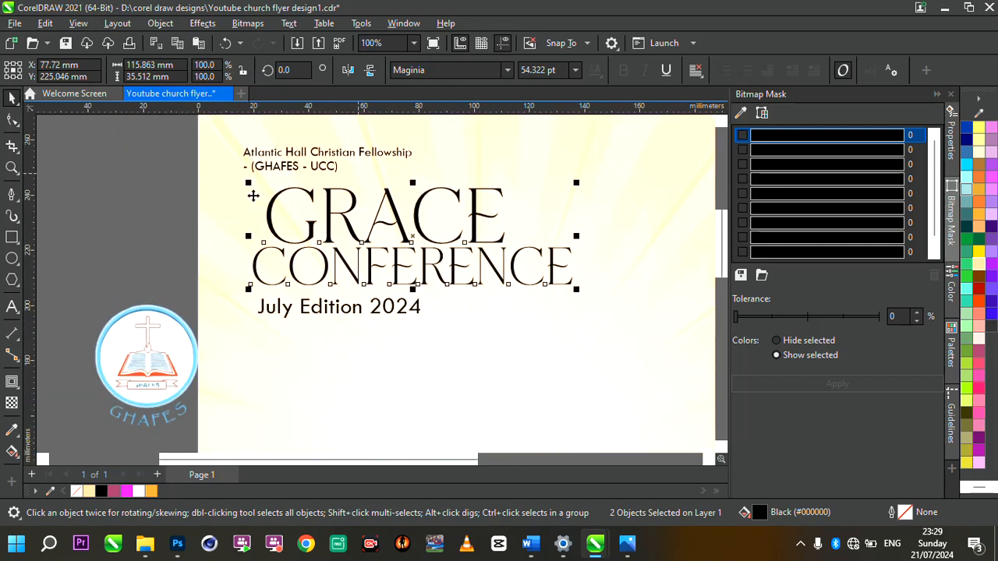
left_click(341, 216)
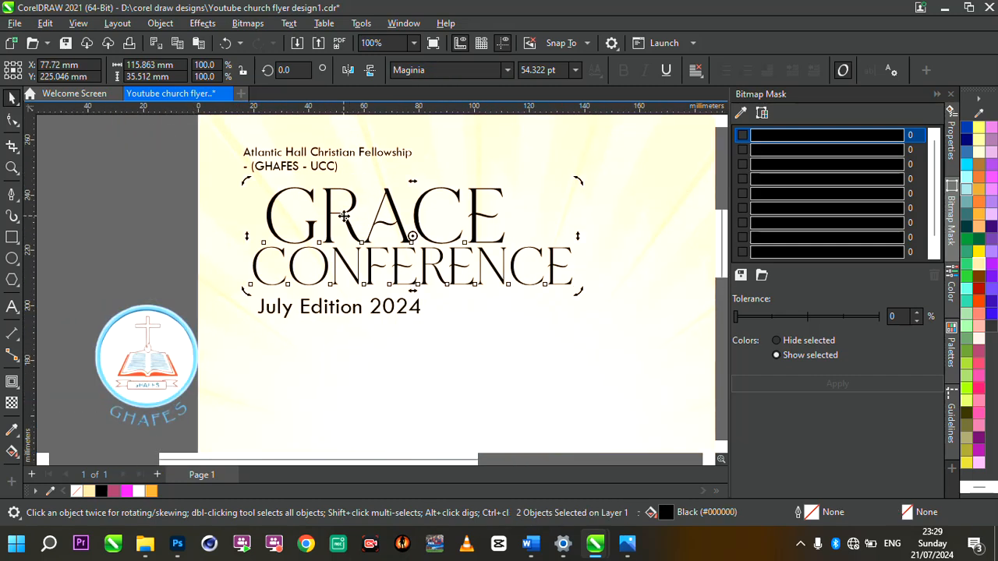
left_click(257, 217)
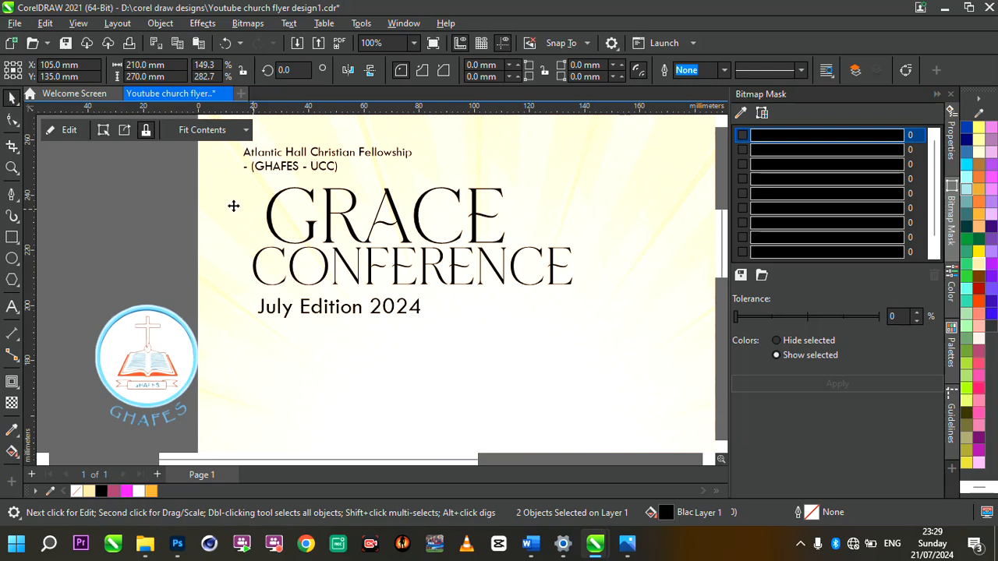
left_click(398, 224)
left_click_drag(510, 185, 575, 160)
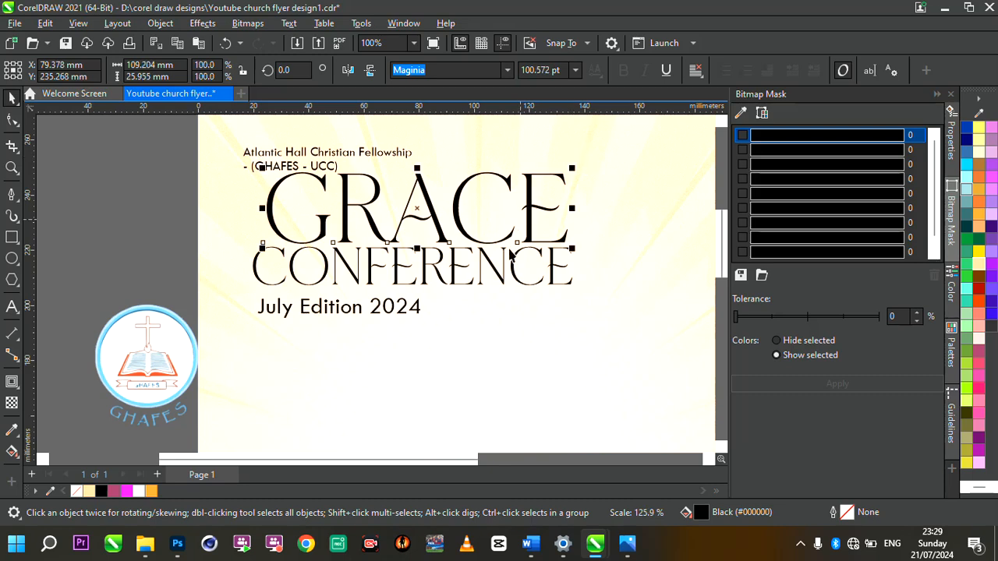
left_click(516, 265)
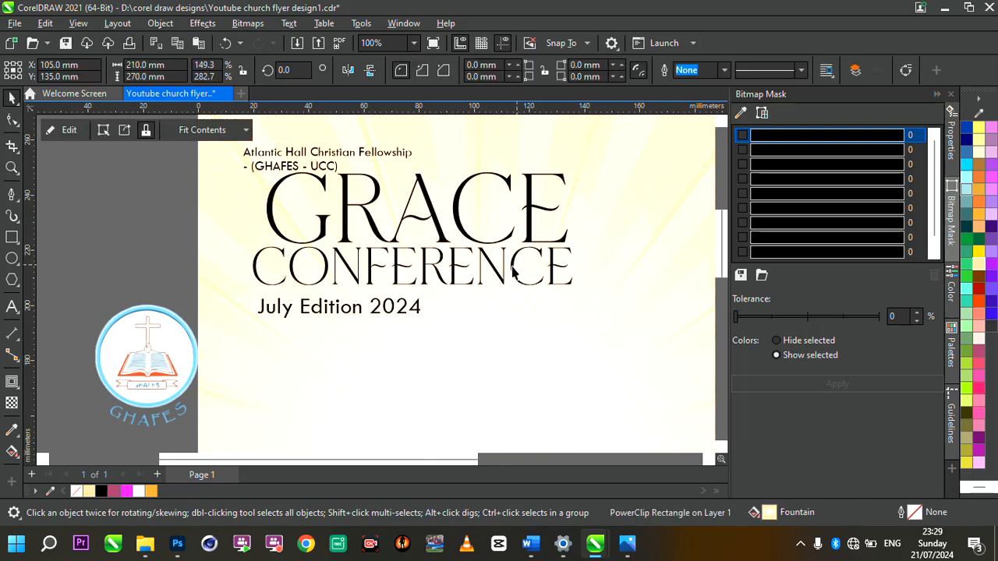
left_click(516, 265)
left_click_drag(516, 266, 523, 273)
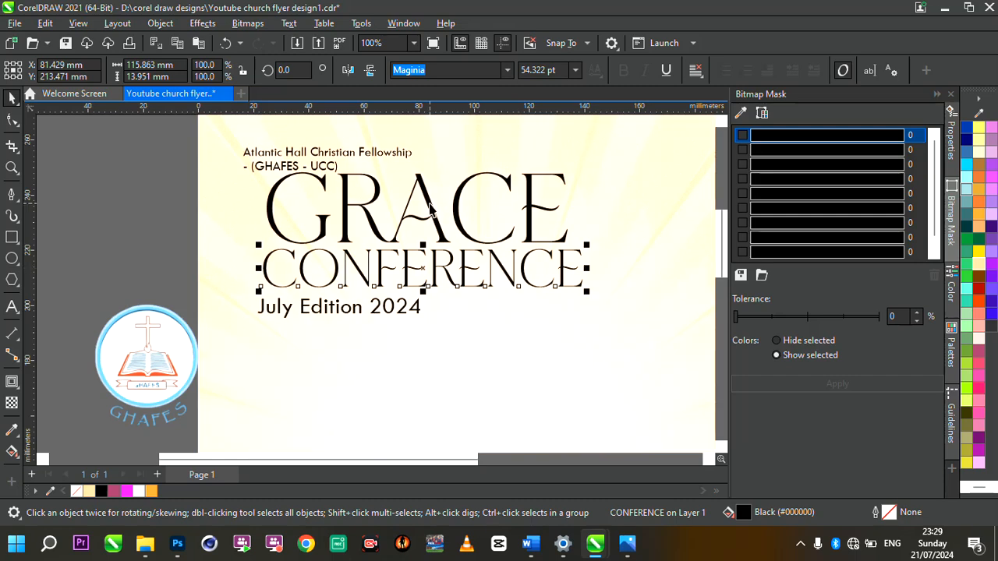
left_click(430, 206)
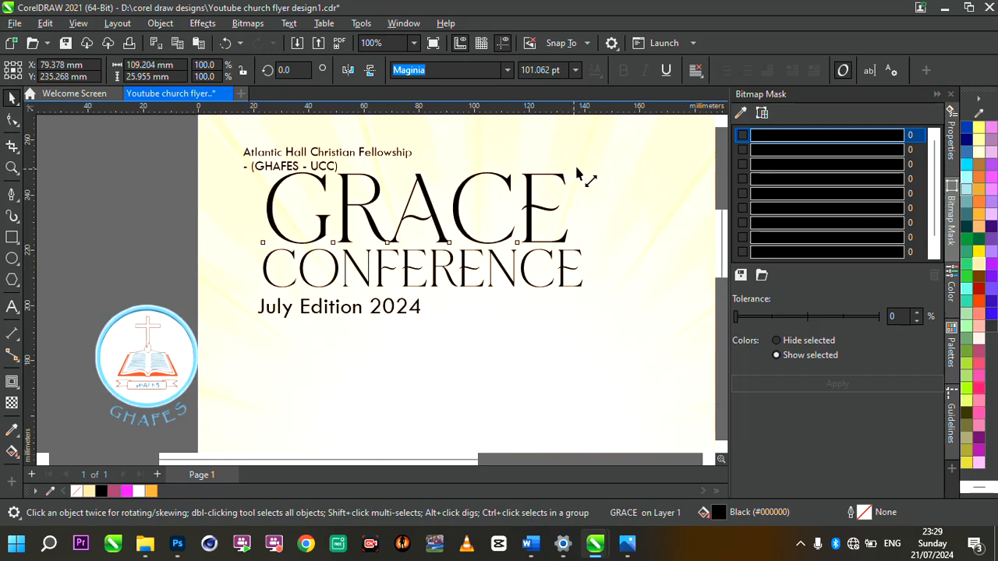
left_click_drag(580, 176, 583, 163)
Step: Shrink the title and date block to about 82% and move it slightly left and down
scroll(583, 163, "down", 2)
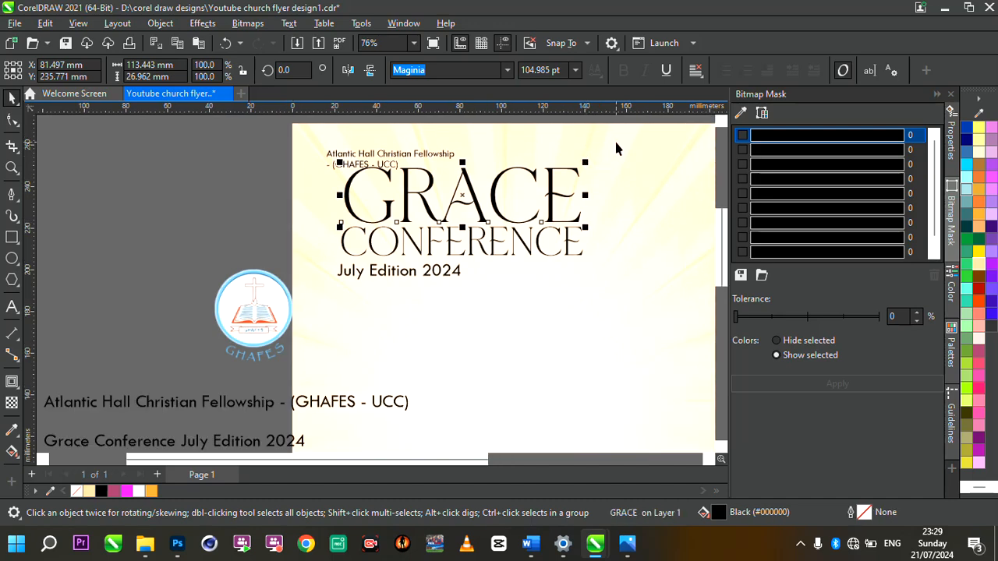
scroll(615, 148, "up", 3)
left_click_drag(115, 162, 645, 392)
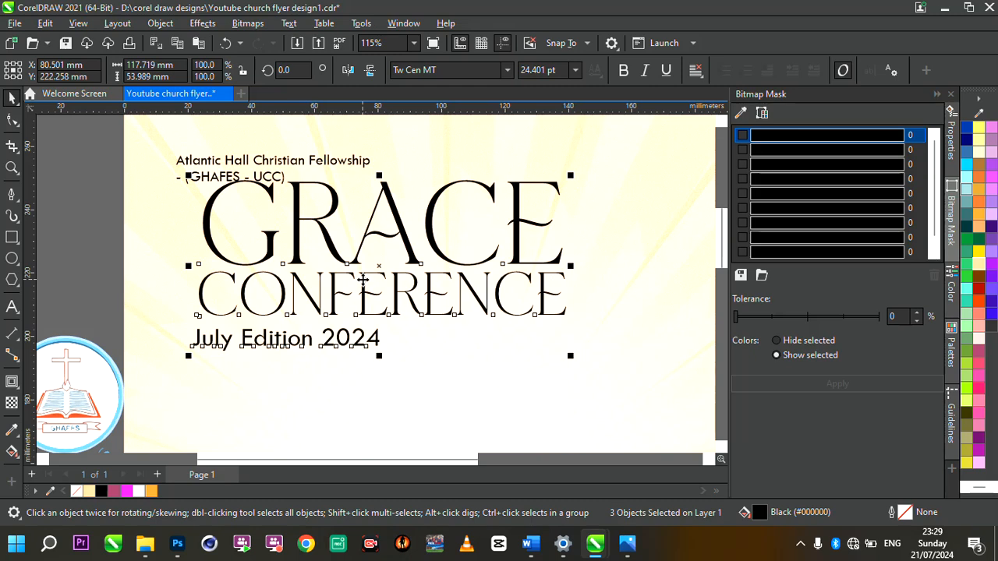
scroll(363, 281, "down", 3)
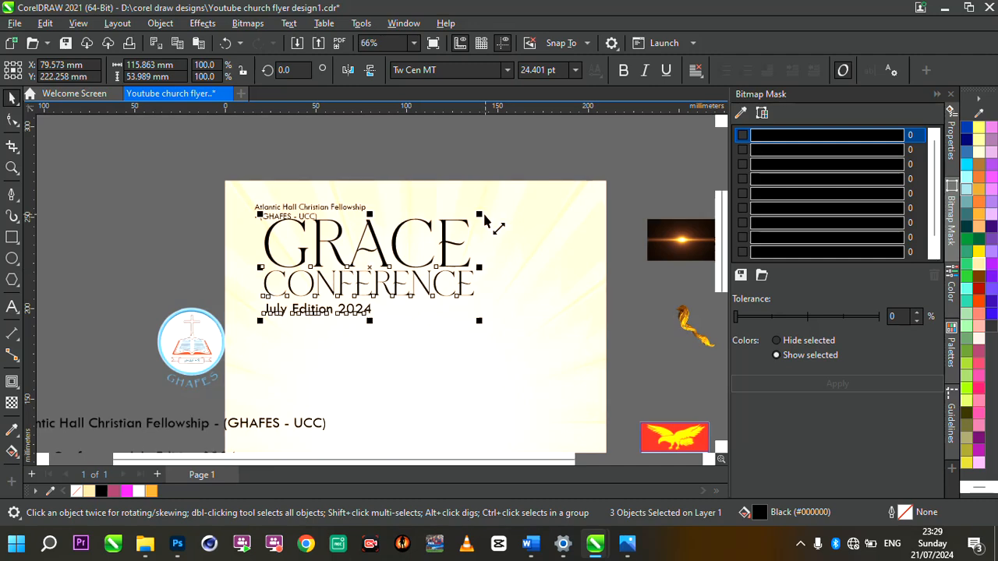
left_click_drag(483, 219, 446, 236)
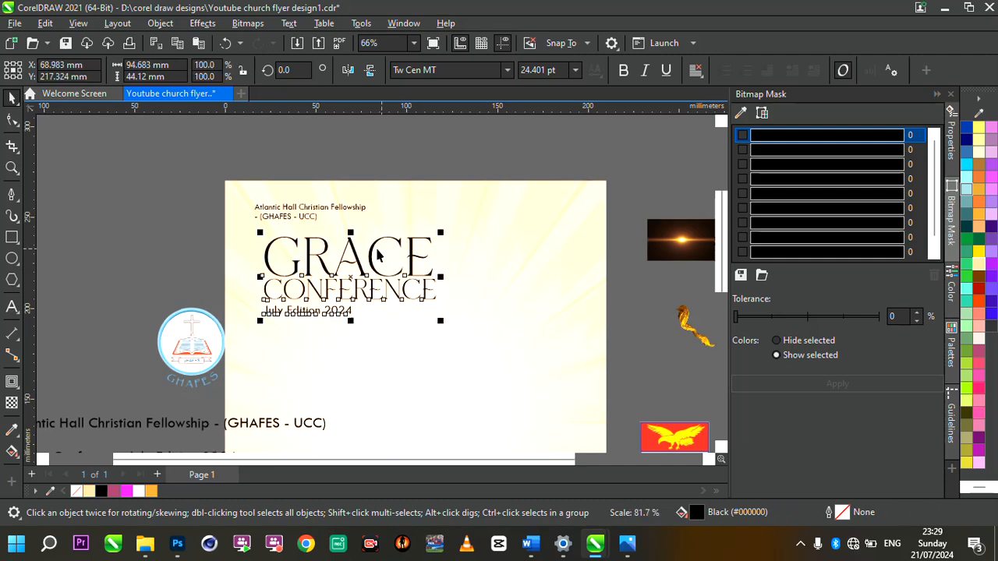
left_click_drag(373, 252, 355, 258)
Step: Centre the sunburst background on the page and nudge the title block right
scroll(296, 244, "down", 3)
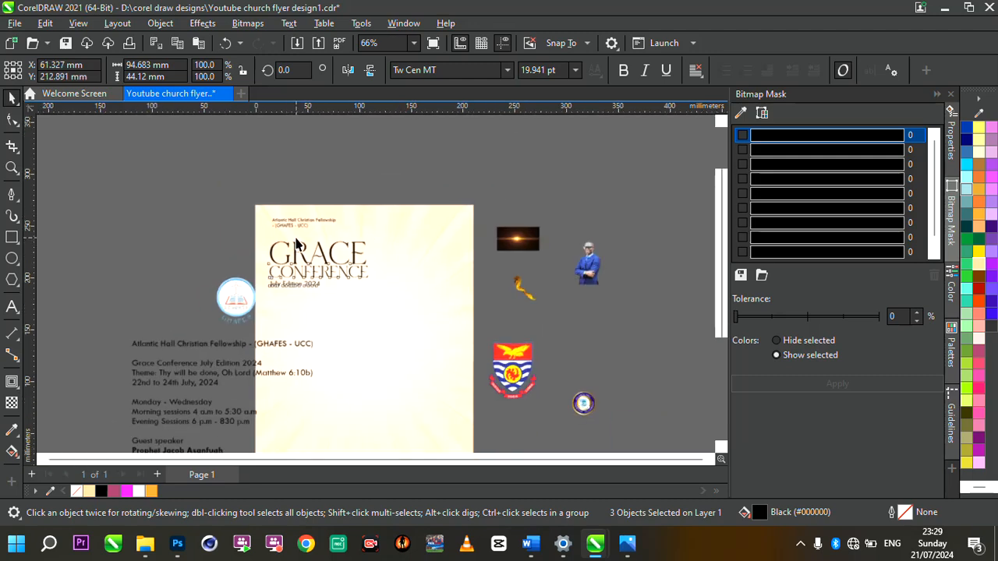
left_click(281, 332)
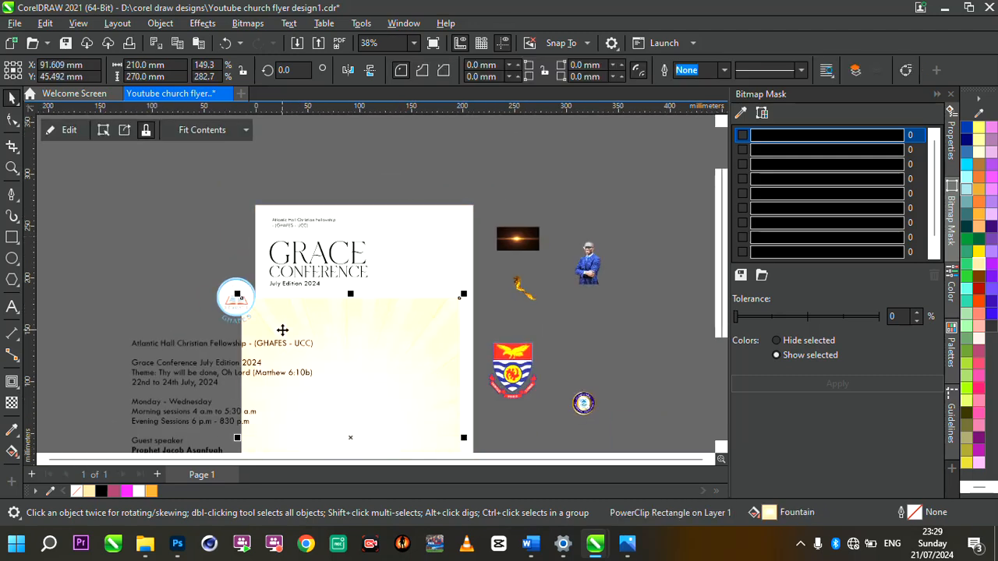
key("p")
scroll(276, 223, "up", 2)
left_click_drag(202, 190, 470, 333)
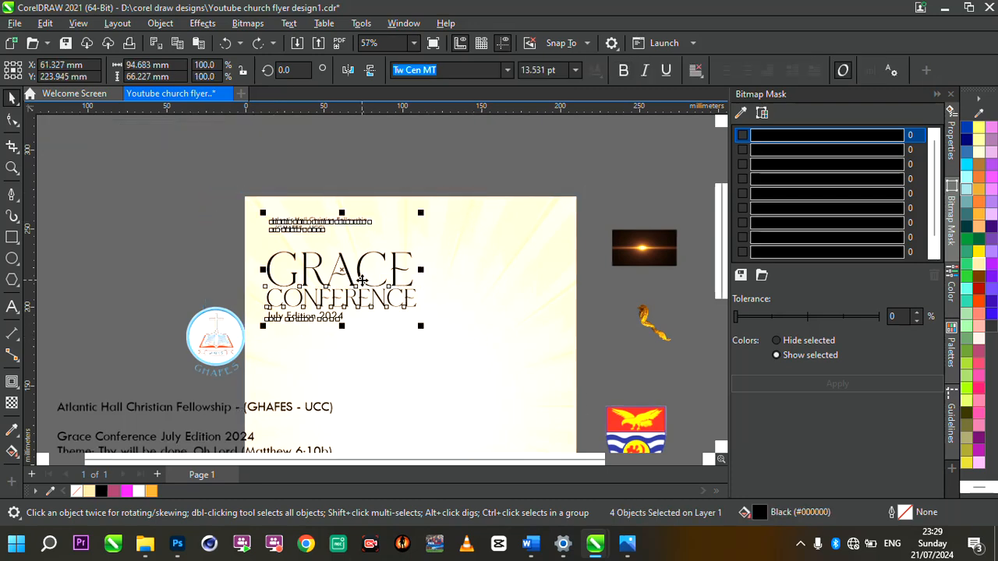
left_click_drag(361, 280, 369, 280)
Step: Move the heading lines down and set 'July Edition 2024' slightly lower
scroll(366, 272, "down", 3)
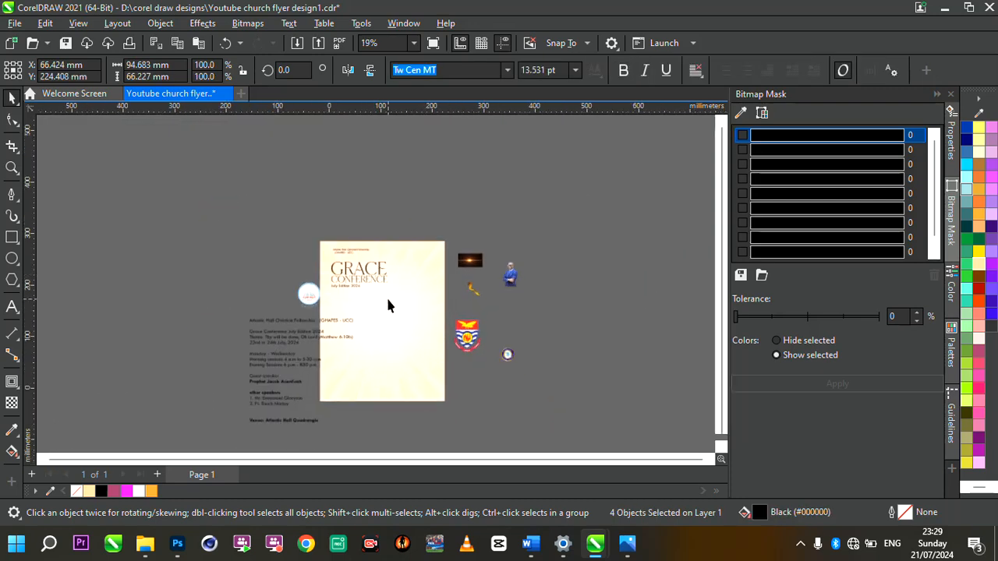
scroll(387, 305, "up", 3)
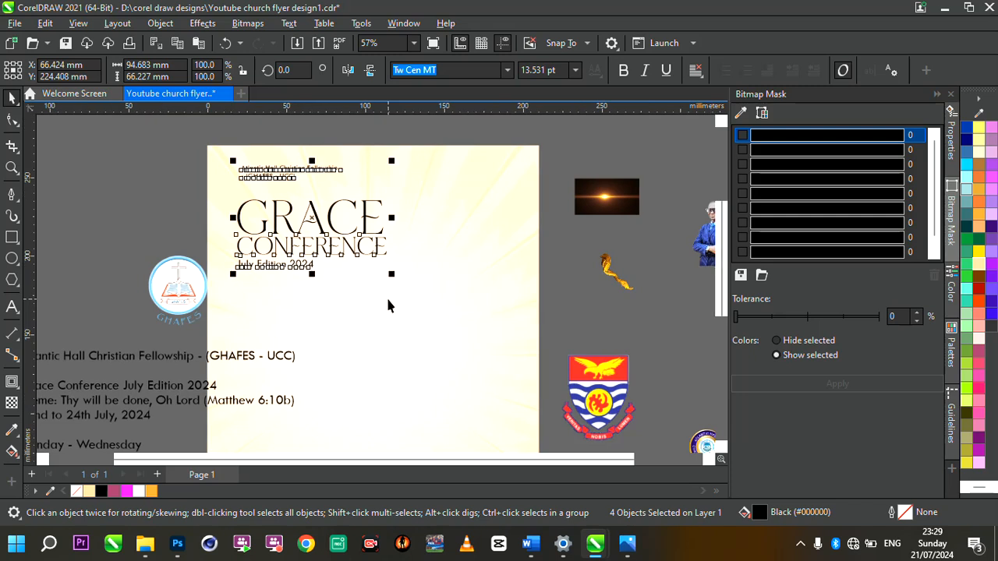
left_click(328, 229)
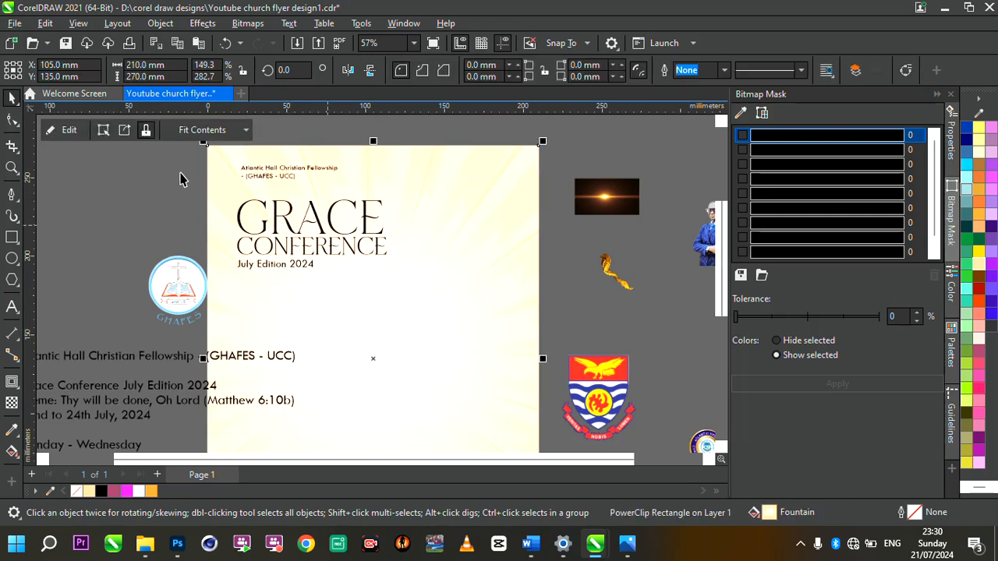
left_click_drag(477, 280, 468, 291)
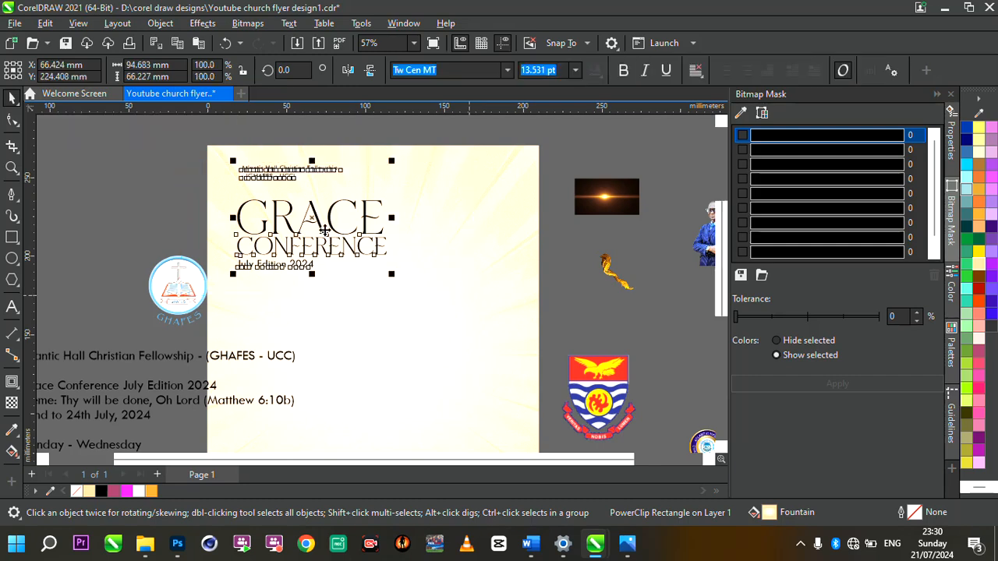
left_click_drag(323, 227, 326, 243)
left_click(124, 213)
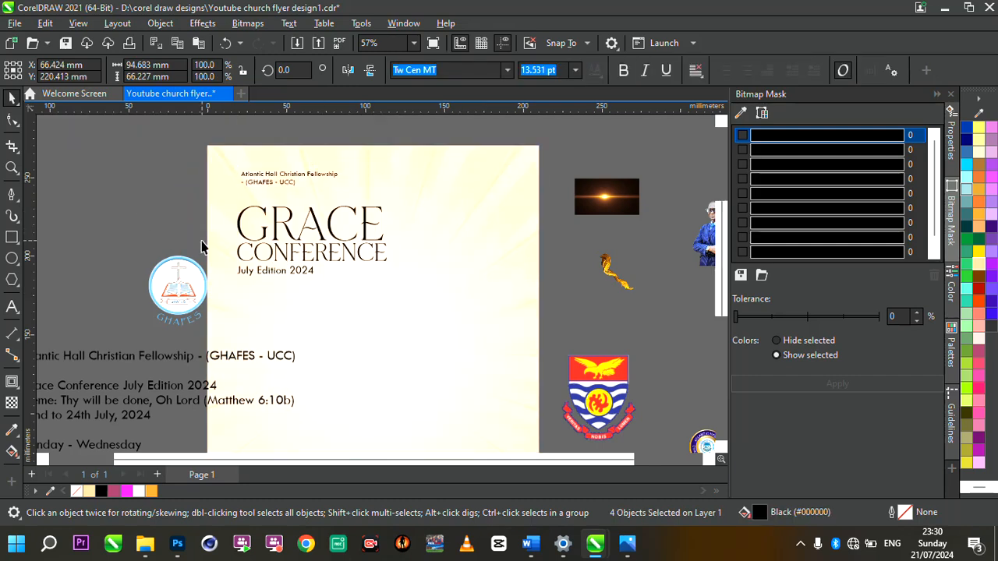
left_click(297, 277)
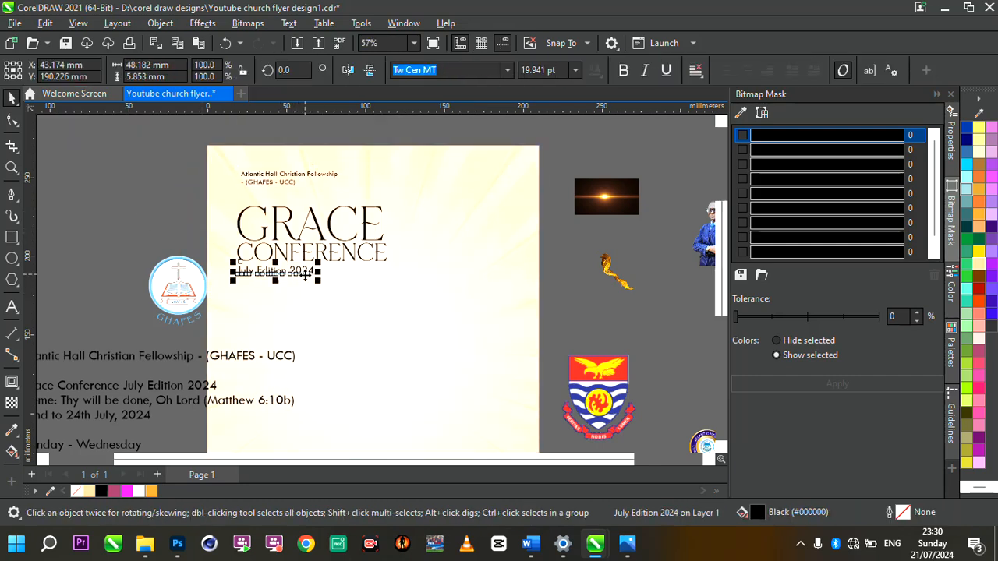
left_click_drag(297, 277, 305, 283)
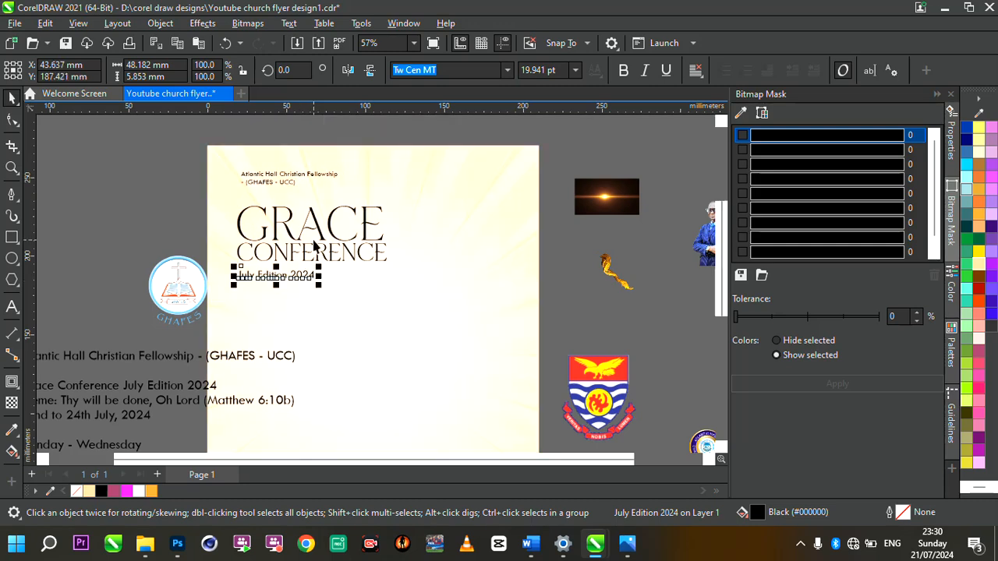
Step: Scale GRACE and CONFERENCE up together
scroll(311, 241, "up", 2)
left_click(342, 232)
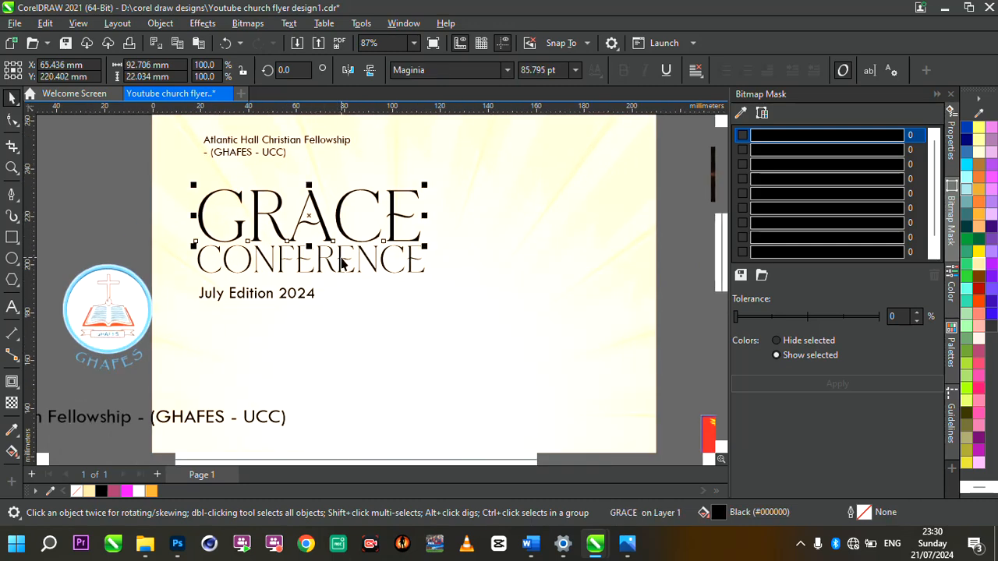
left_click(342, 263, "shift")
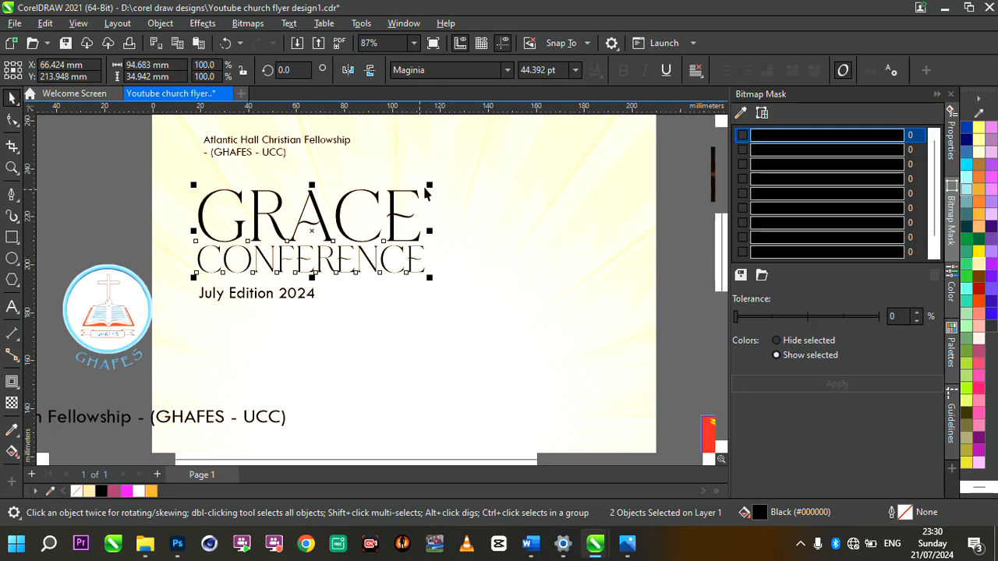
left_click_drag(429, 187, 454, 177)
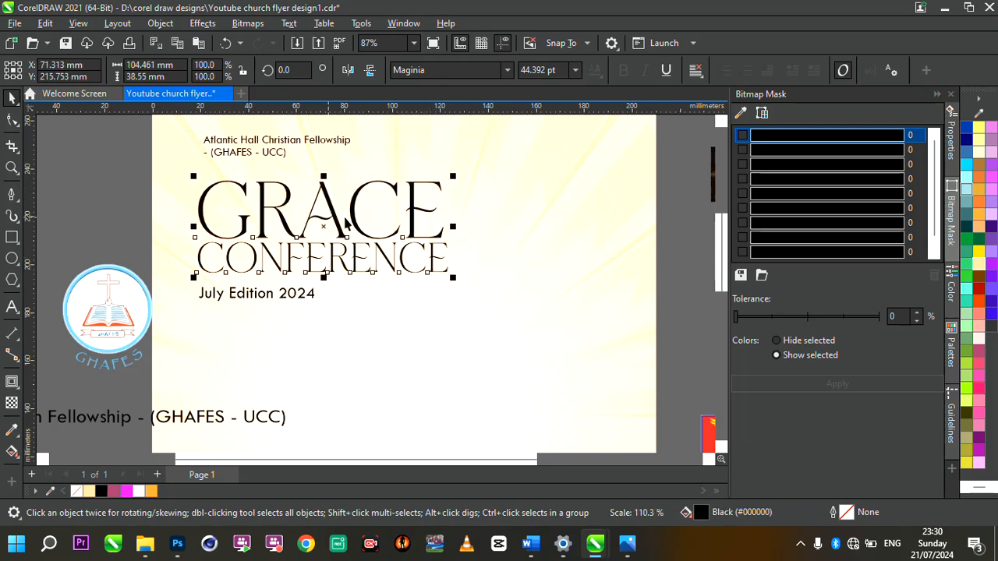
left_click_drag(354, 218, 353, 217)
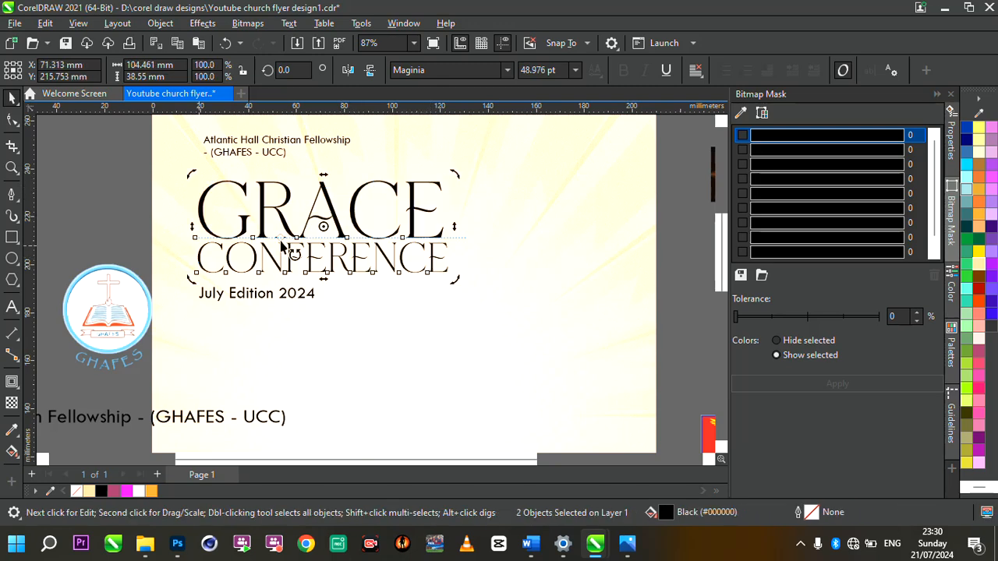
Step: Fill GRACE CONFERENCE with a linear gradient from near-black on the left to pinkish red
left_click(12, 451)
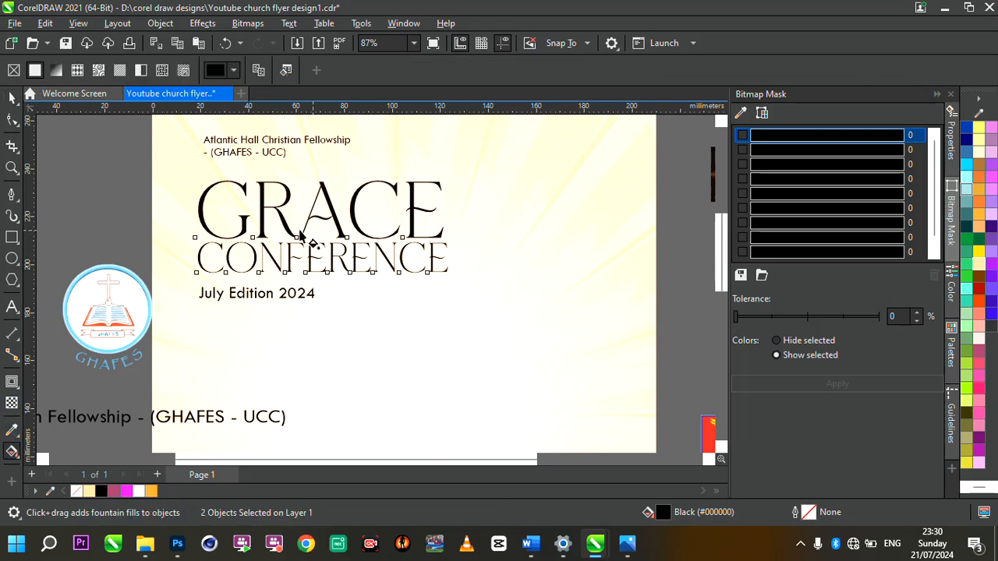
left_click_drag(193, 213, 503, 189)
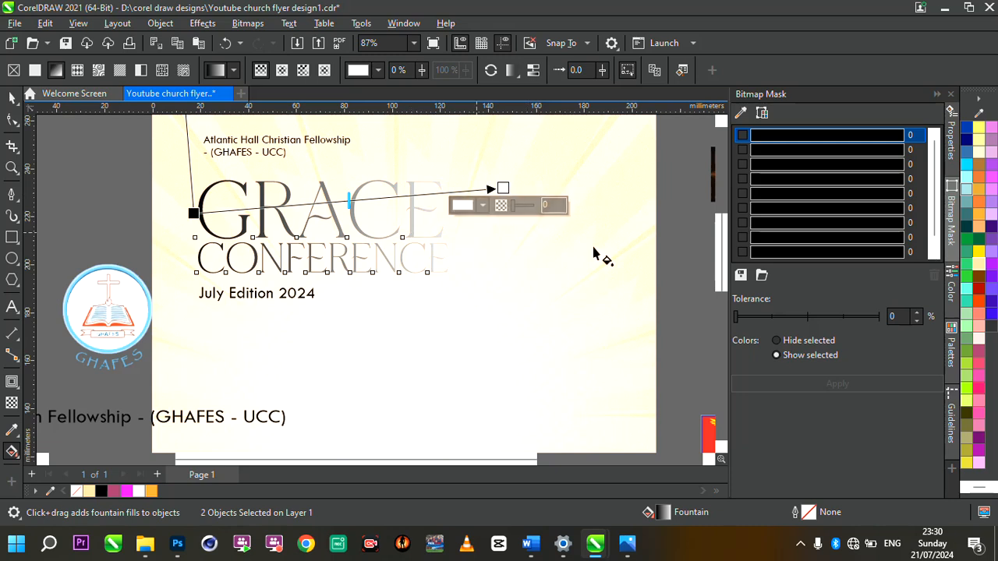
left_click(978, 369)
left_click_drag(503, 188, 438, 203)
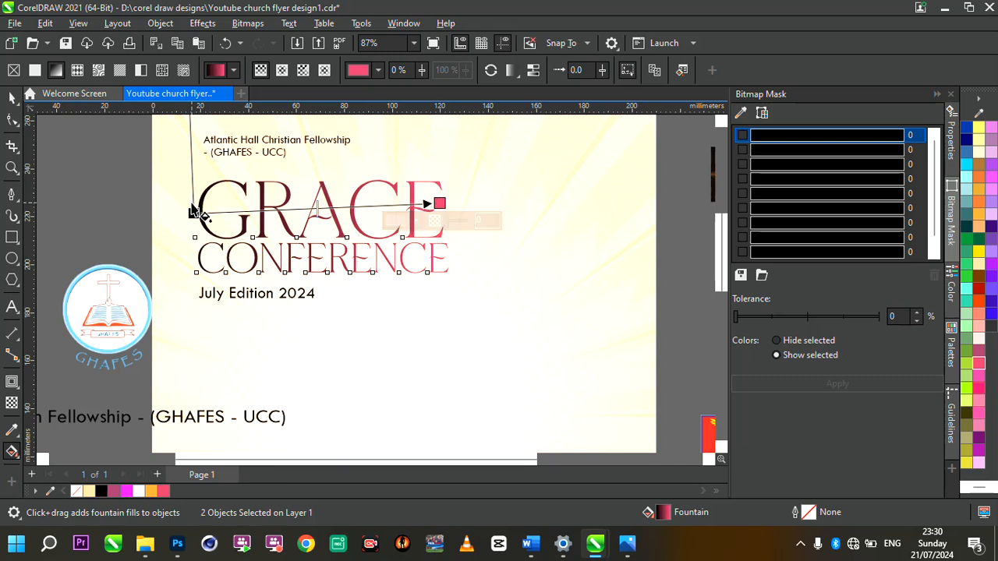
left_click_drag(192, 212, 172, 221)
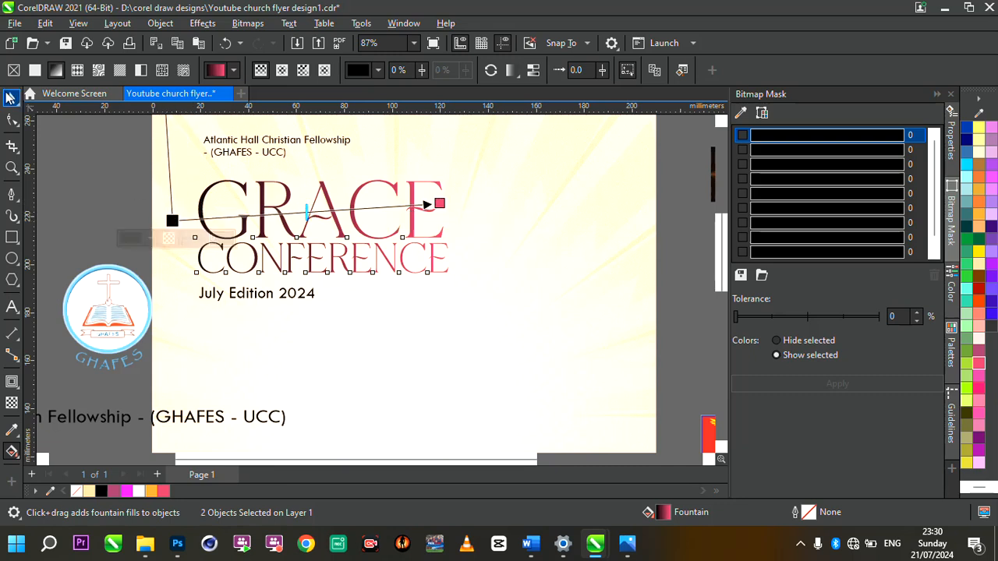
left_click(10, 97)
left_click(82, 172)
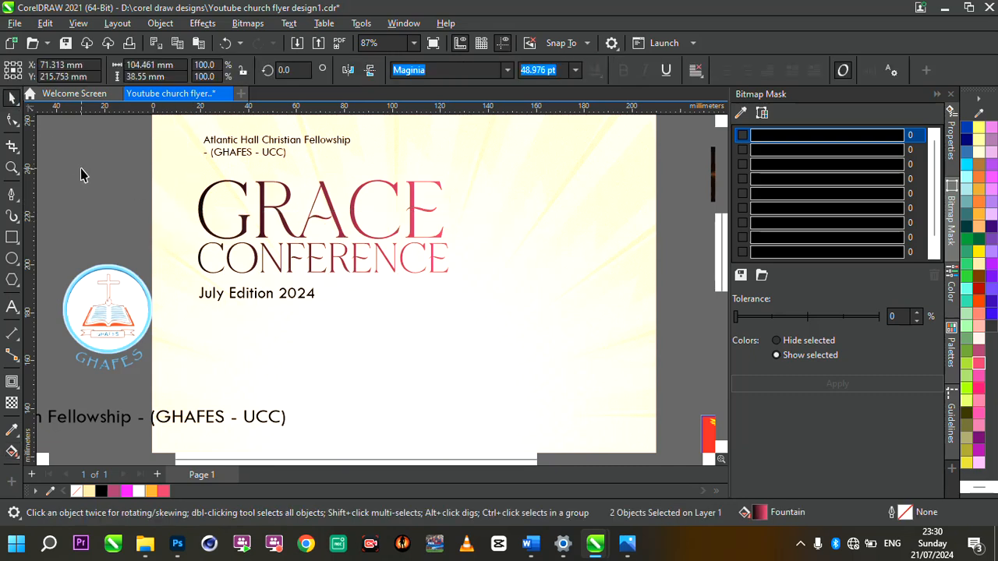
Step: Draw a magenta circle with no outline over the start of GRACE
left_click(10, 259)
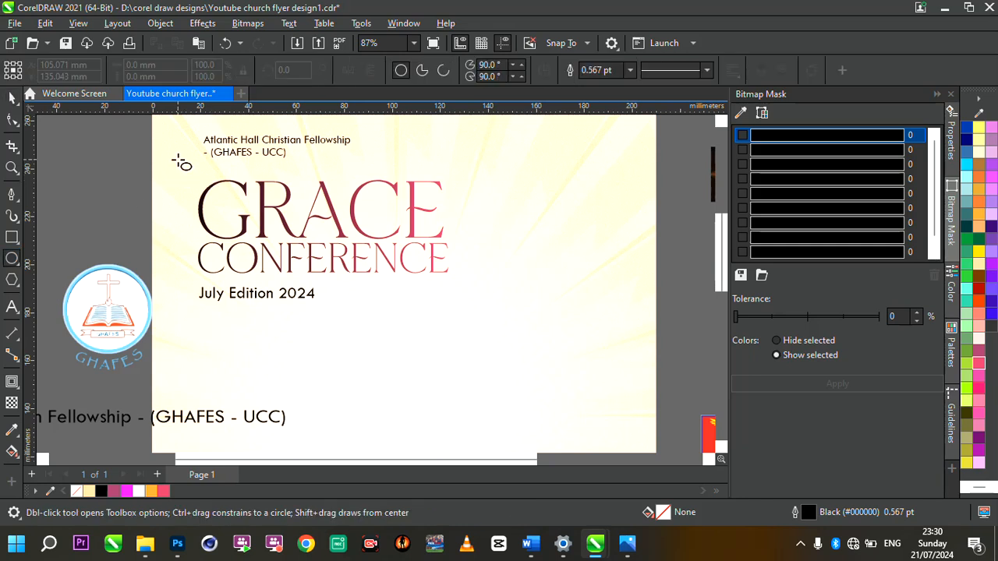
left_click_drag(173, 155, 240, 179)
key("space")
left_click(127, 491)
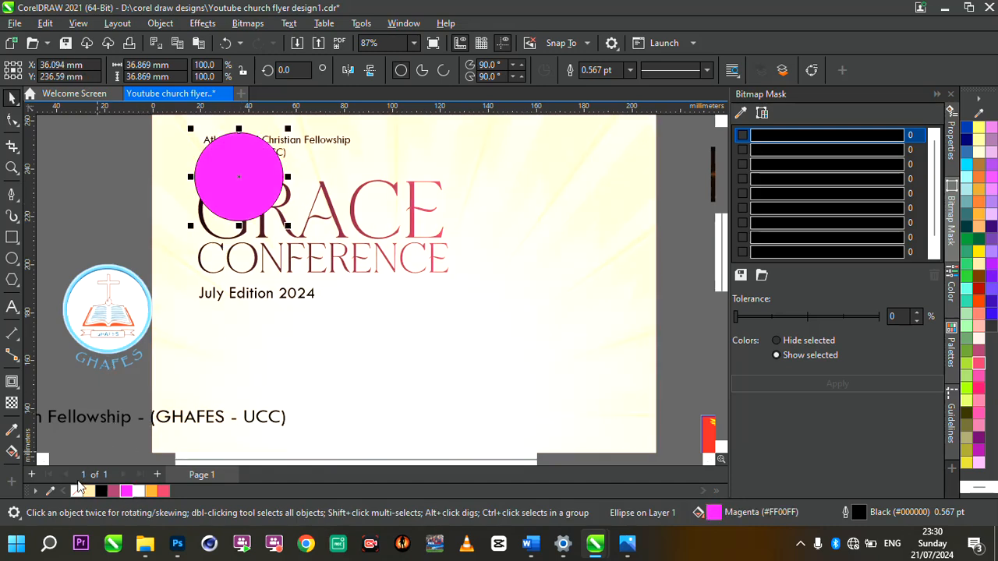
right_click(76, 492)
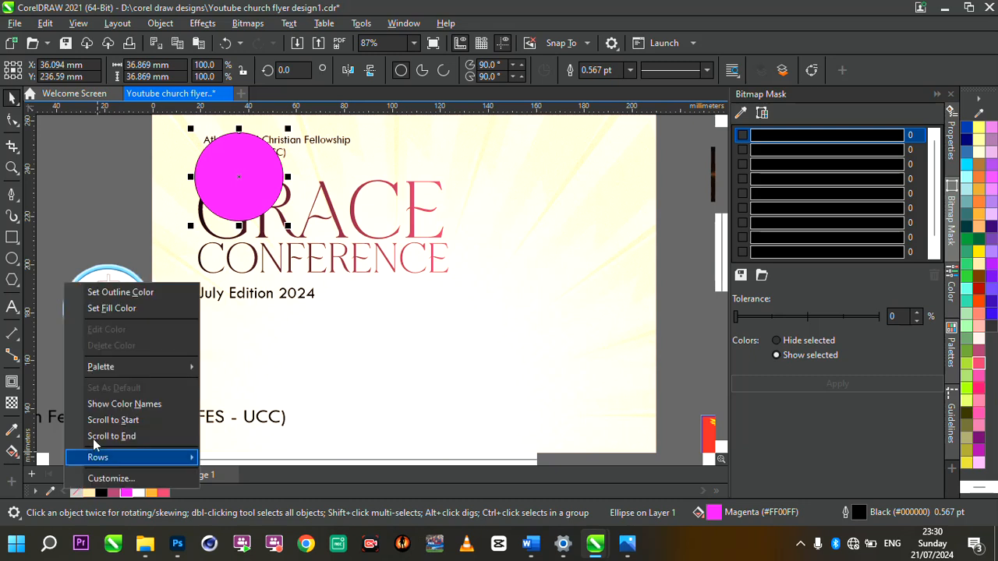
left_click(123, 294)
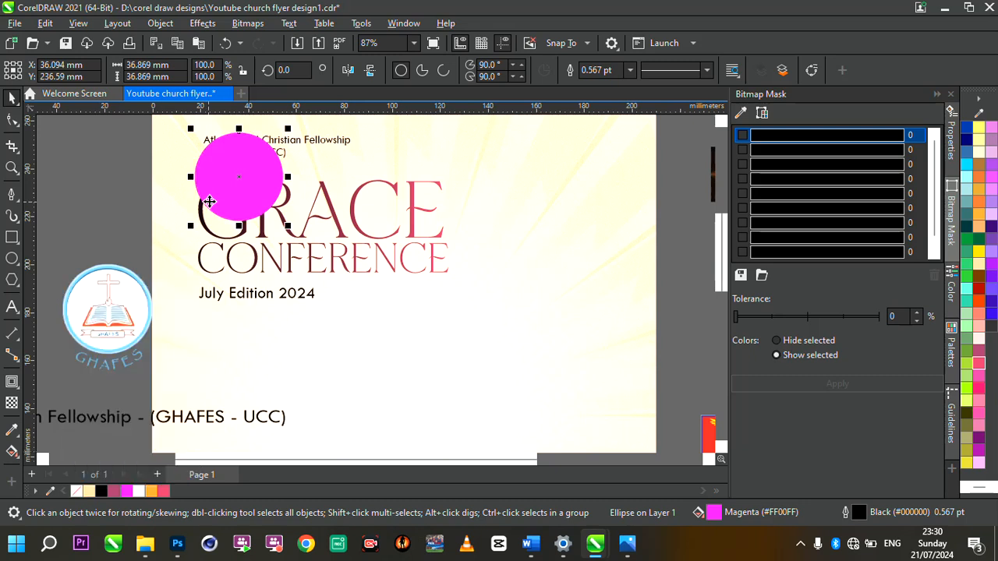
Step: Group GRACE and CONFERENCE into one object with Ctrl+G
left_click(334, 219)
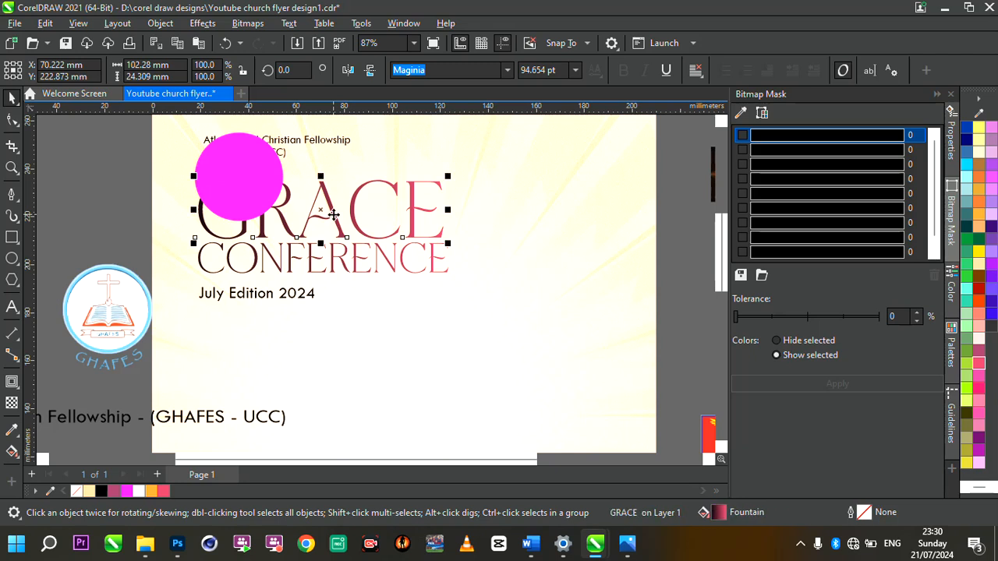
left_click(341, 261, "shift")
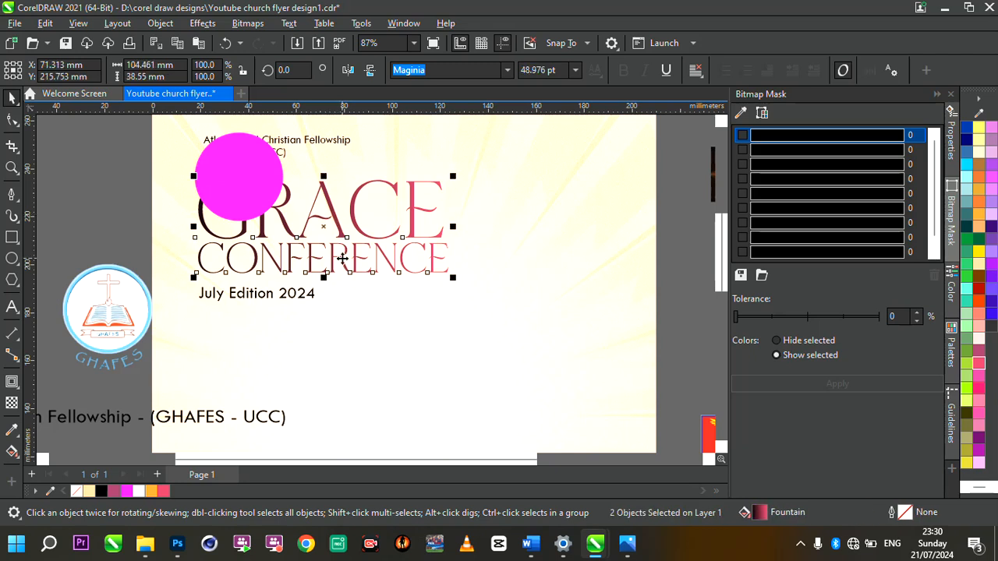
key("ctrl+g")
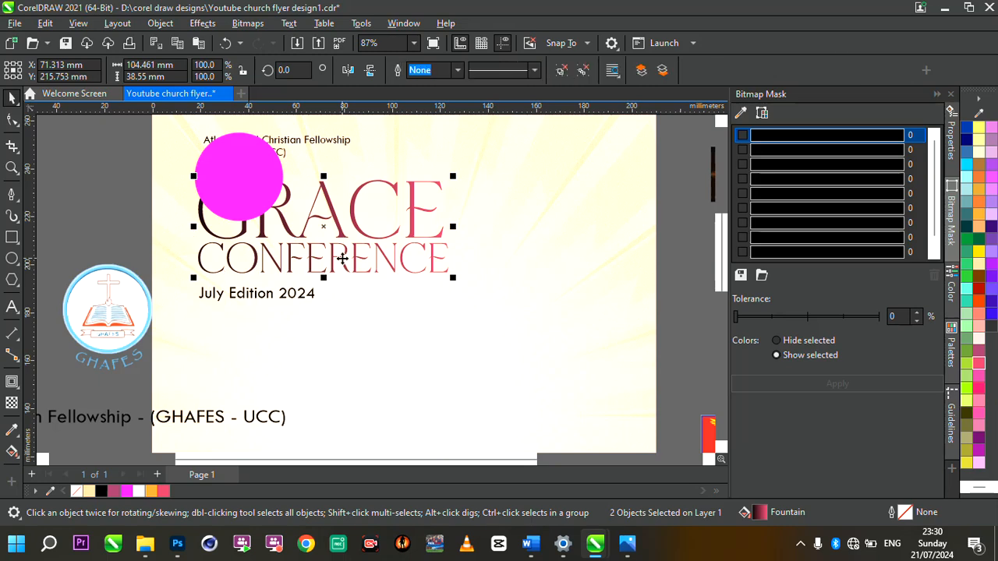
scroll(308, 211, "up", 1)
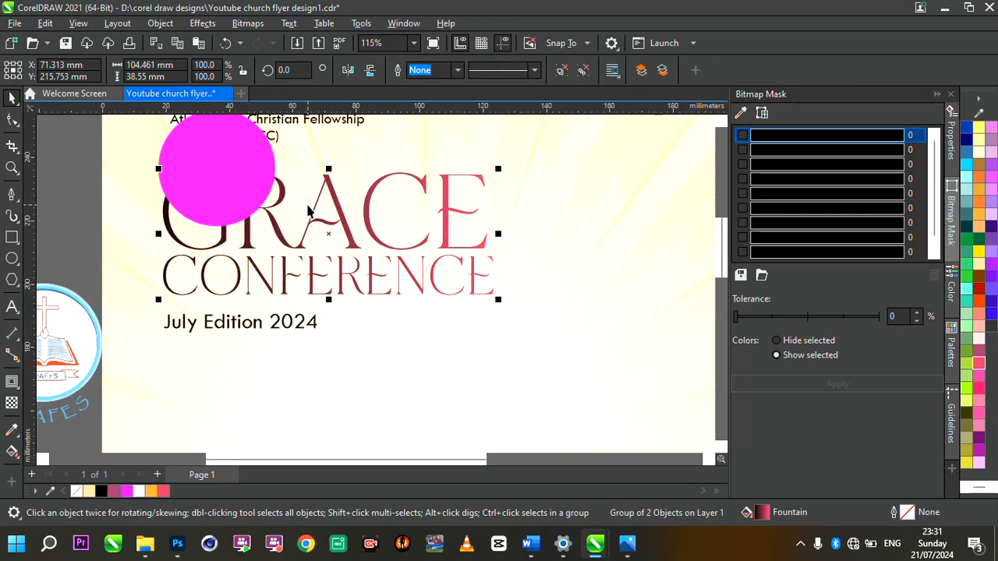
Step: PowerClip the magenta circle inside the GRACE CONFERENCE title lettering
left_click(219, 176)
right_click(219, 176)
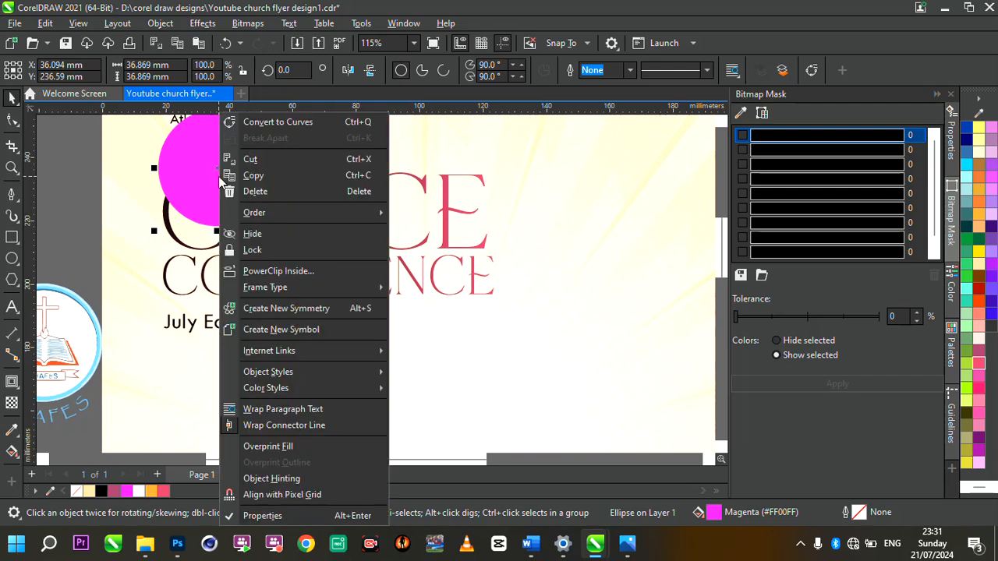
left_click(280, 270)
left_click(293, 243)
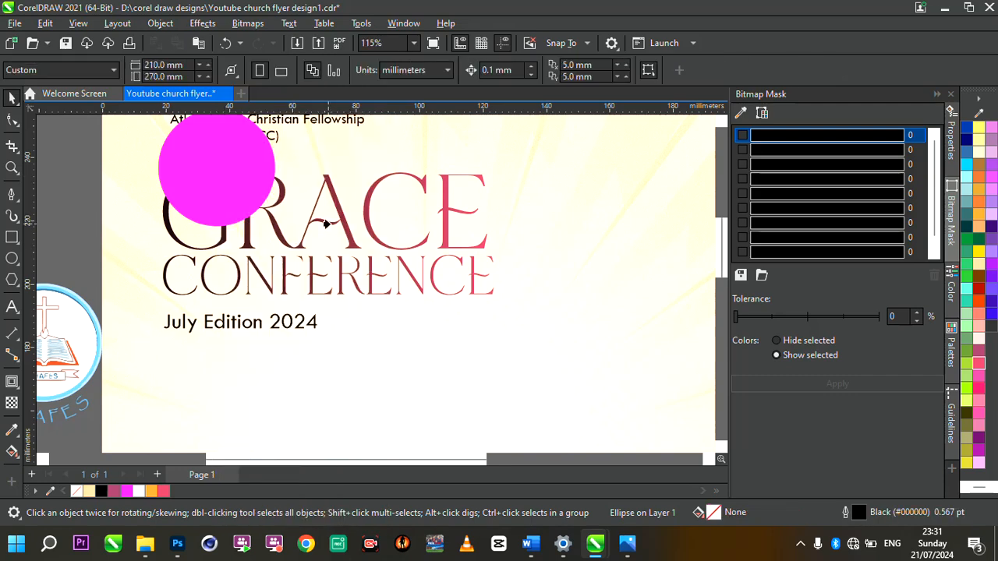
left_click(338, 223)
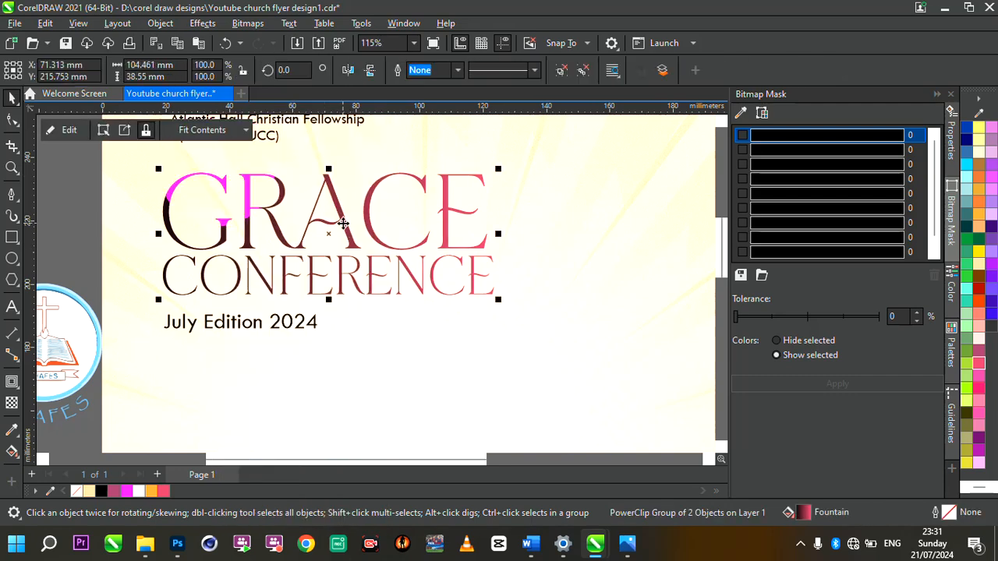
scroll(341, 222, "down", 3)
scroll(341, 222, "up", 2)
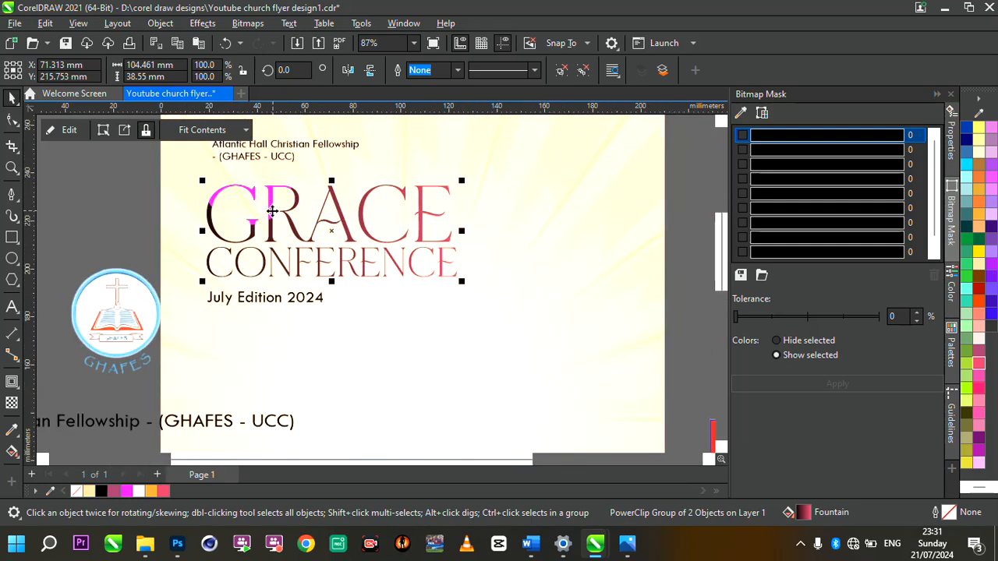
Step: Inside the clip, place the circle over GRACE and add copies at CONFERENCE's end and start
left_click(69, 131)
left_click(258, 190)
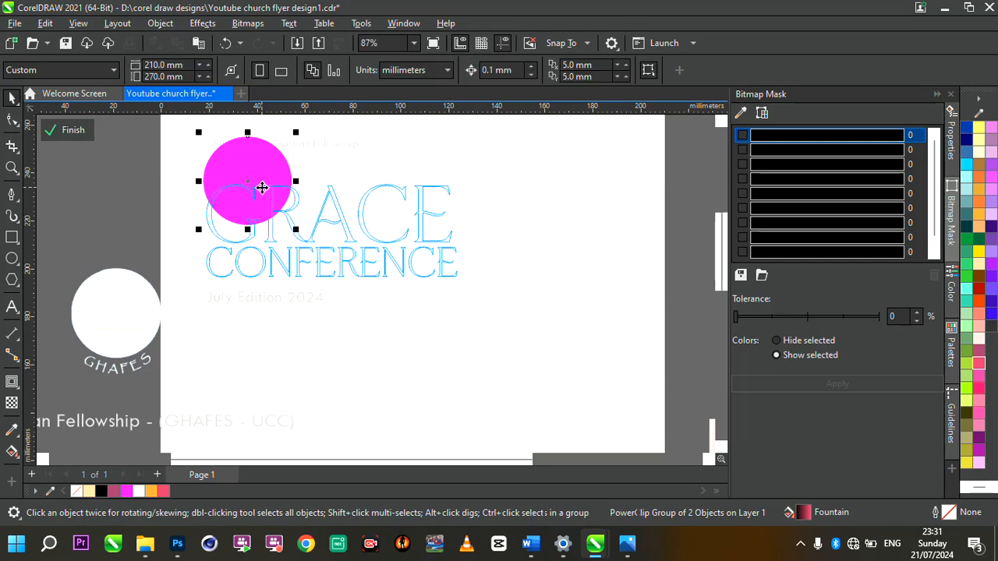
left_click_drag(254, 182, 262, 168)
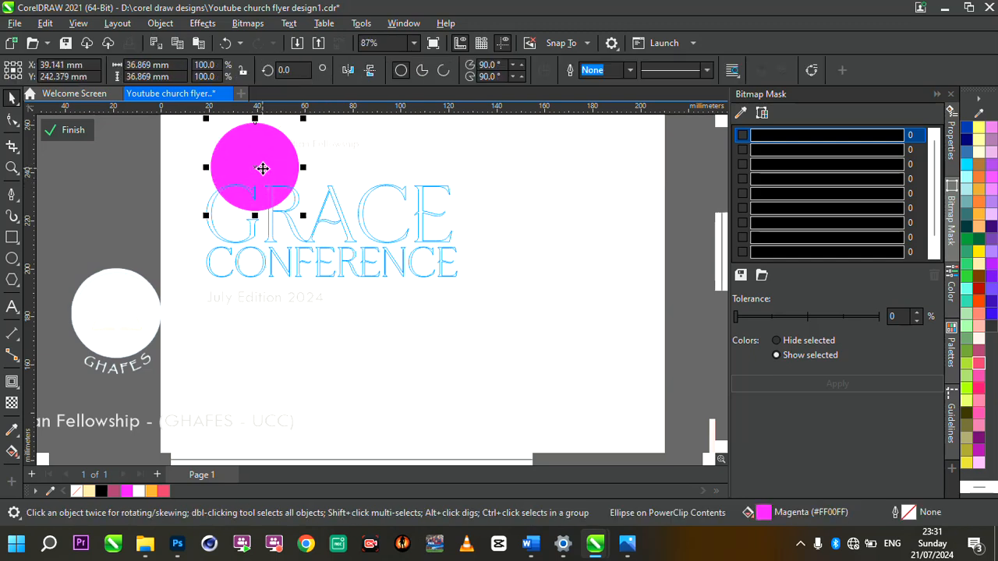
left_click(264, 168)
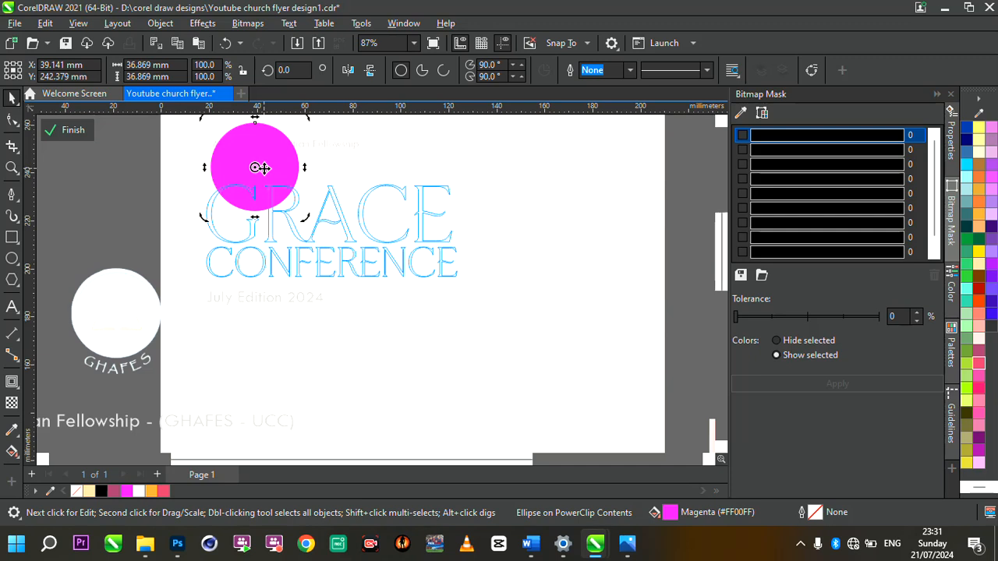
key("ctrl+d")
left_click(285, 161)
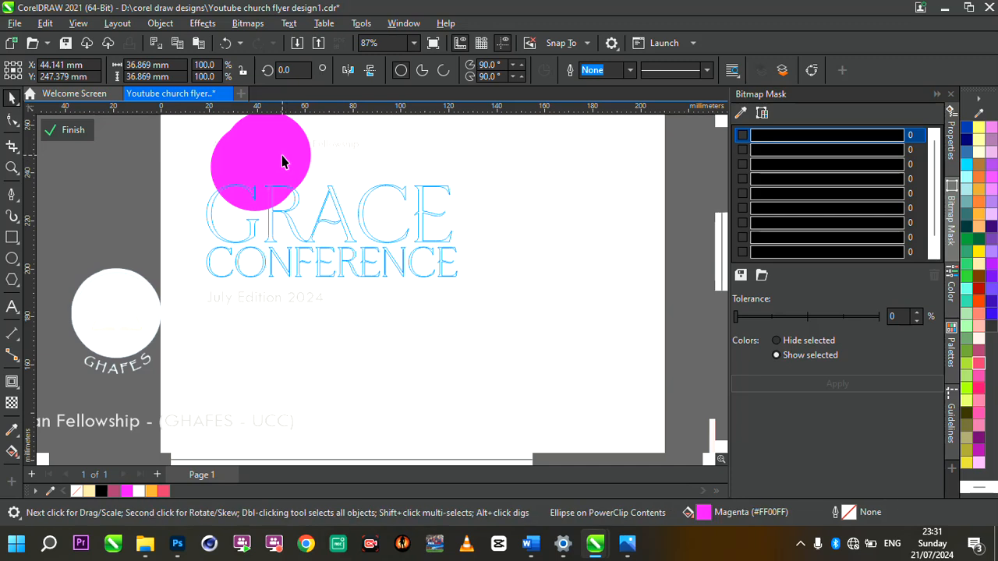
left_click_drag(274, 151, 415, 304)
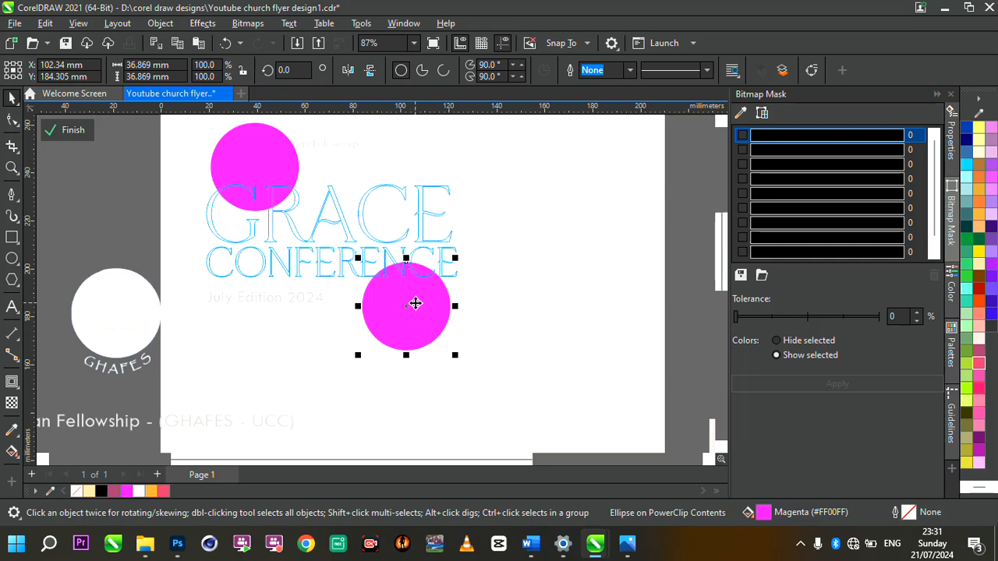
key("ctrl+d")
left_click_drag(554, 408, 231, 272)
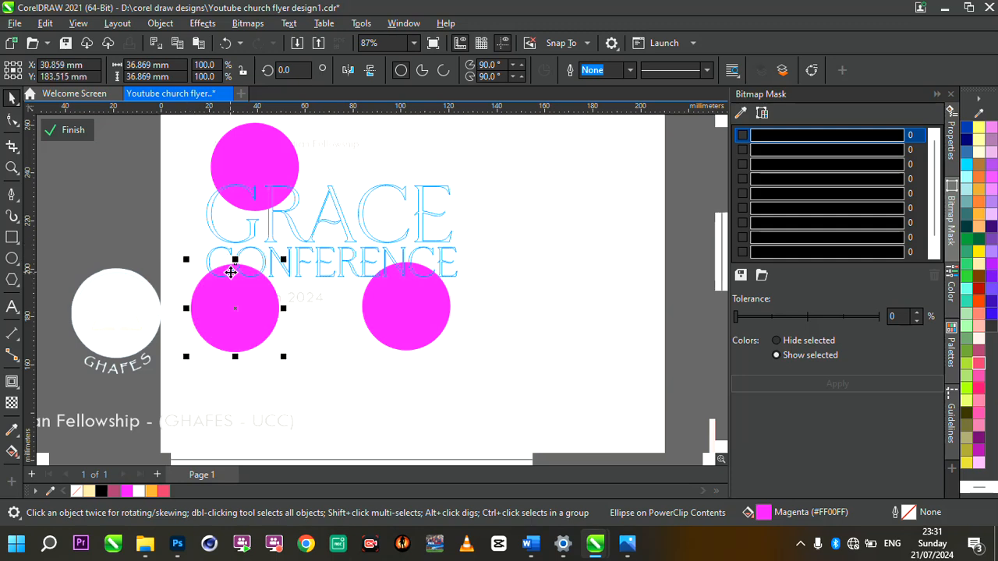
left_click(78, 134)
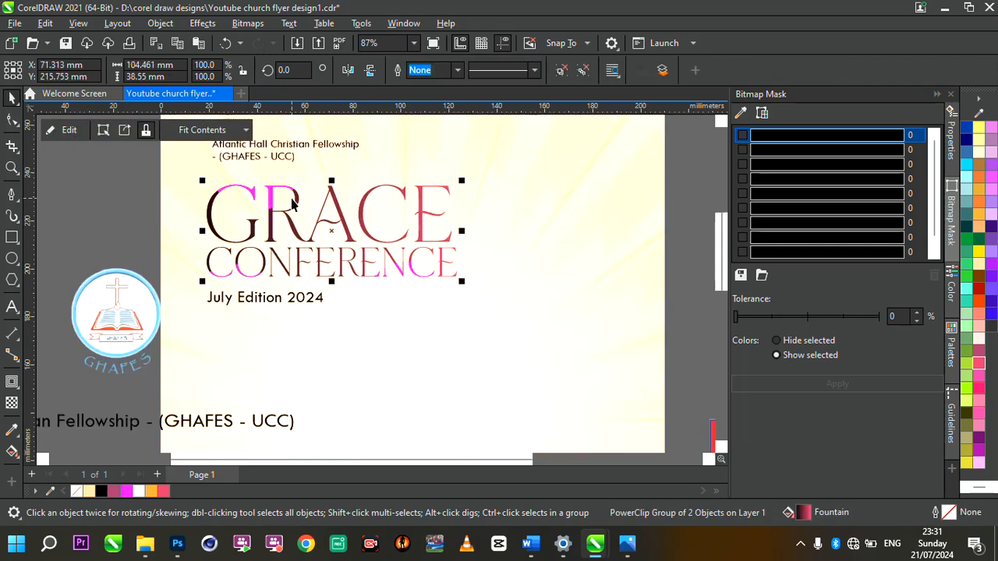
Step: Shrink the GRACE CONFERENCE title group to about 91%
scroll(294, 198, "down", 2)
scroll(364, 189, "up", 2)
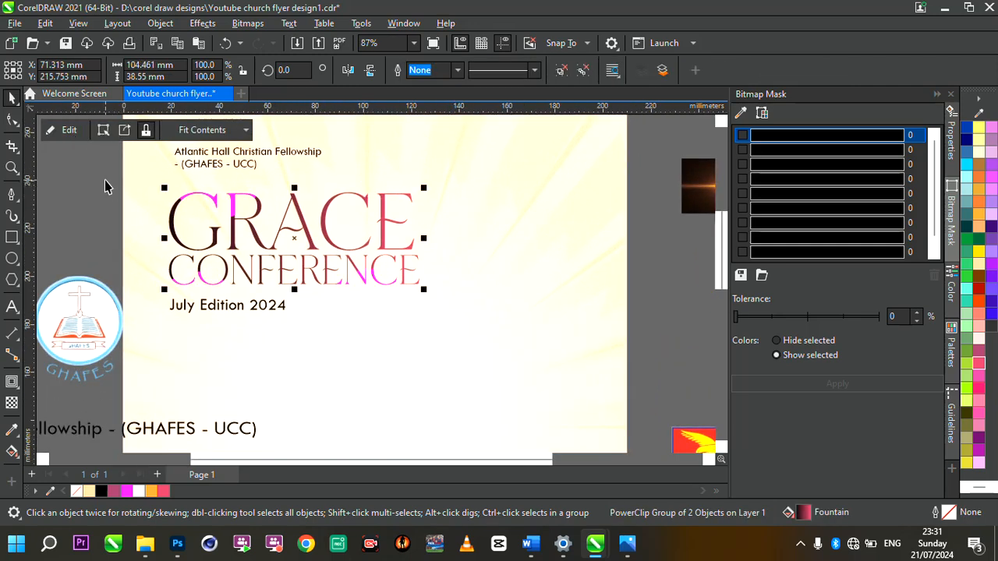
left_click_drag(104, 180, 465, 311)
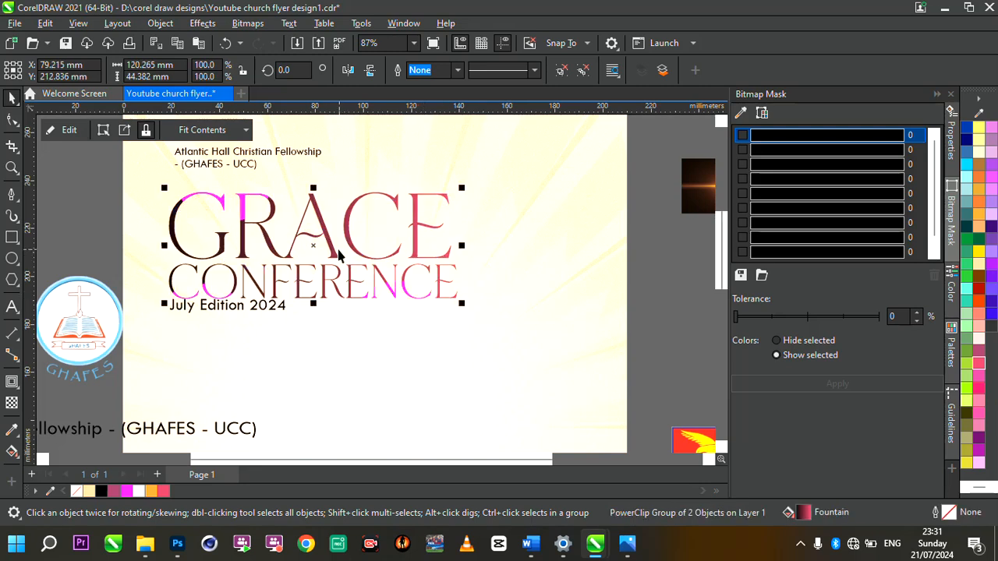
left_click_drag(333, 250, 333, 250)
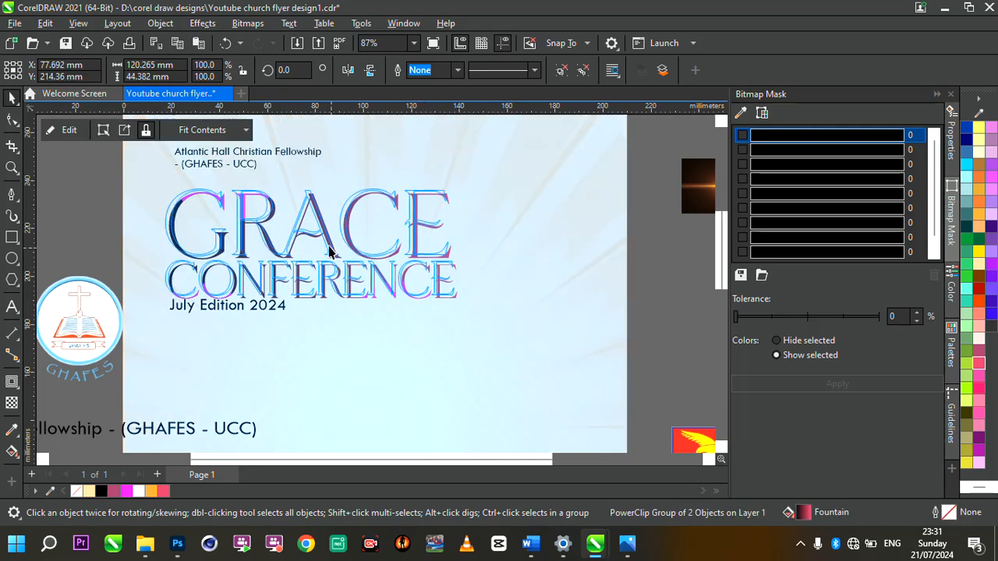
scroll(331, 248, "down", 3)
scroll(312, 230, "up", 2)
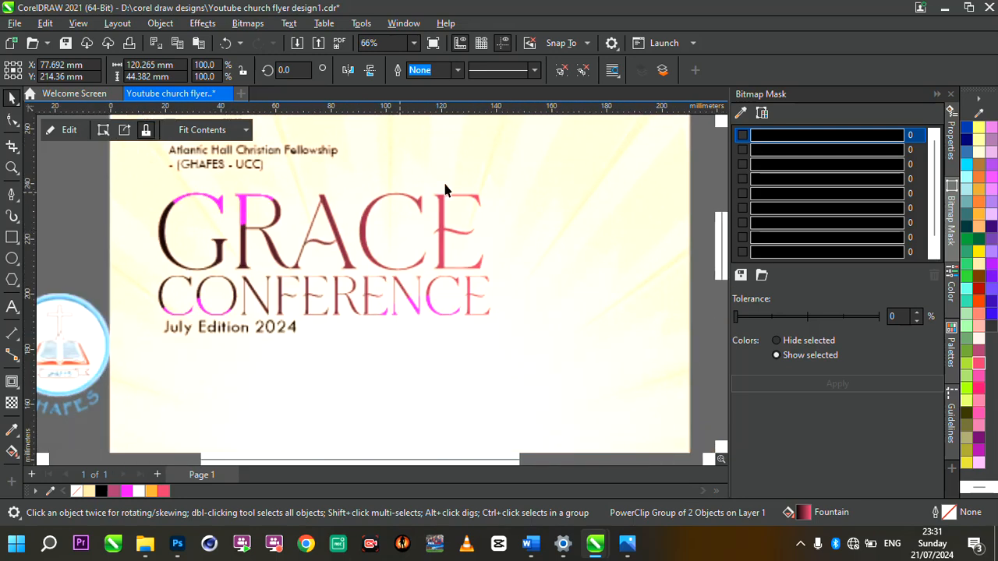
left_click_drag(503, 198, 464, 195)
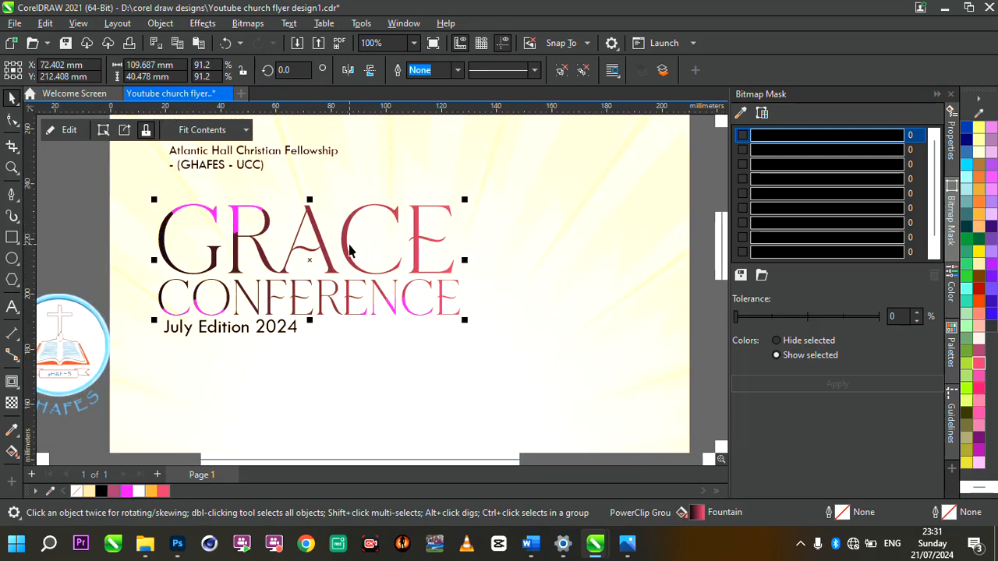
scroll(342, 241, "down", 2)
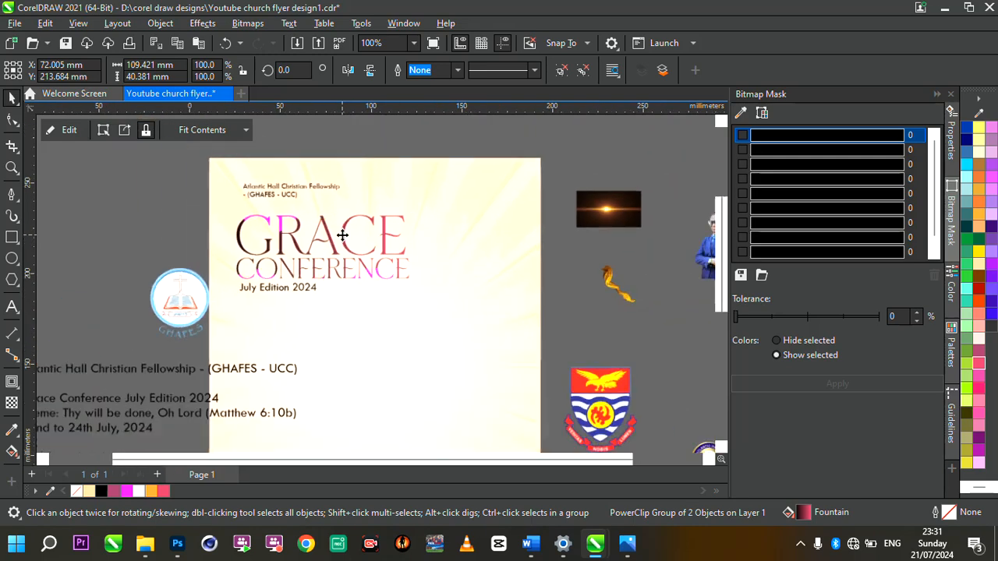
left_click(127, 201)
Step: Enlarge the 'July Edition 2024' date line to 27.3 pt
left_click(314, 289)
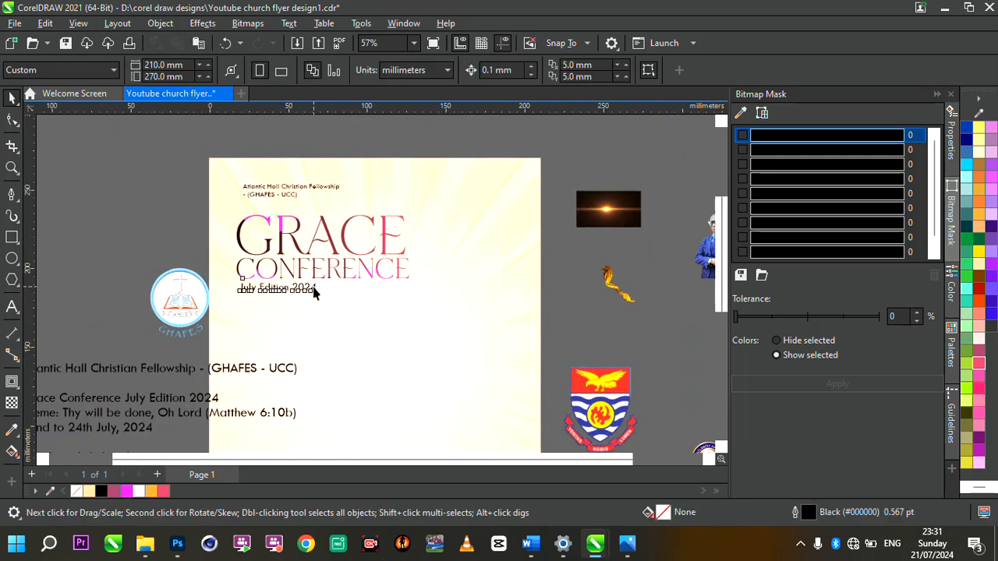
scroll(316, 290, "up", 3)
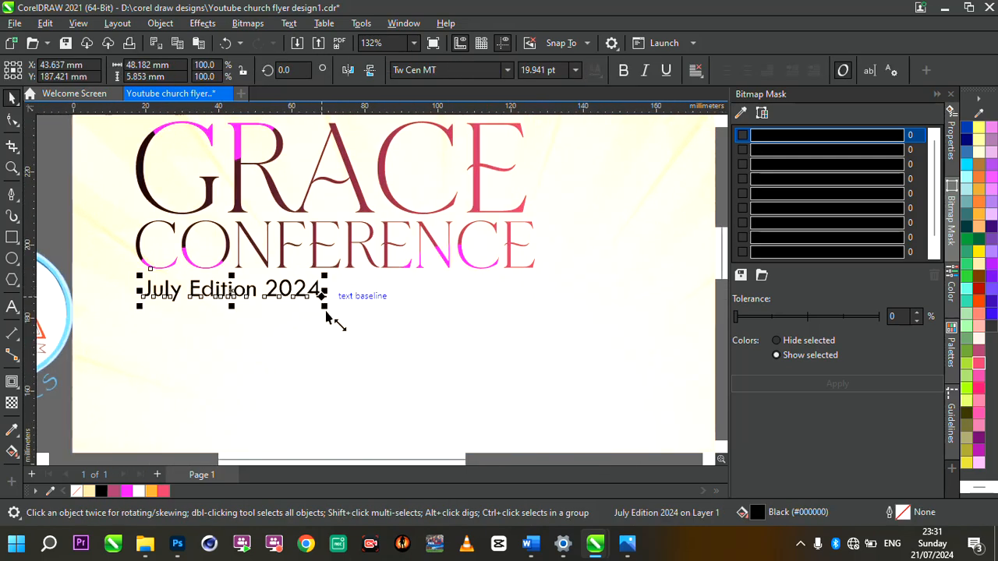
left_click_drag(326, 307, 389, 332)
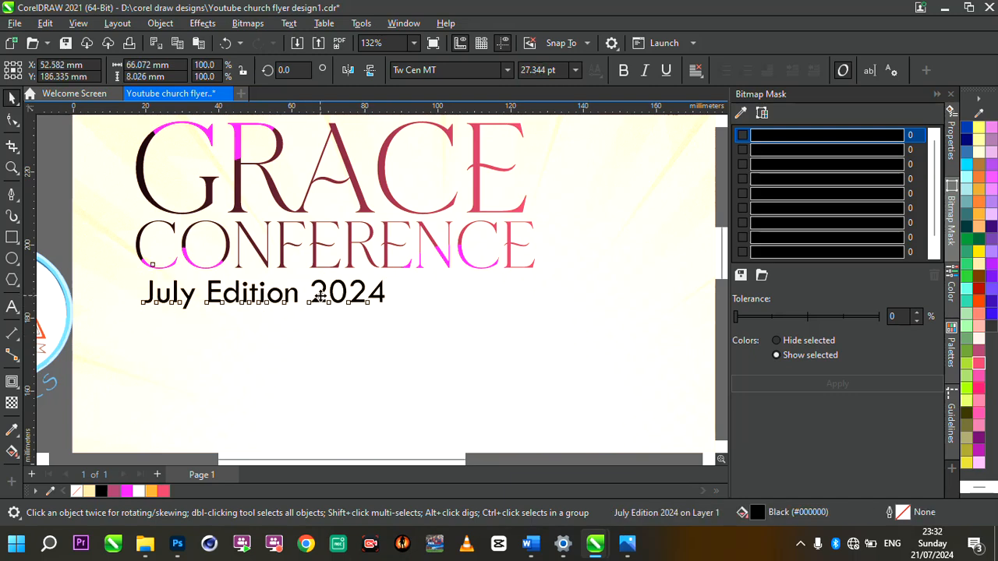
scroll(315, 294, "down", 5)
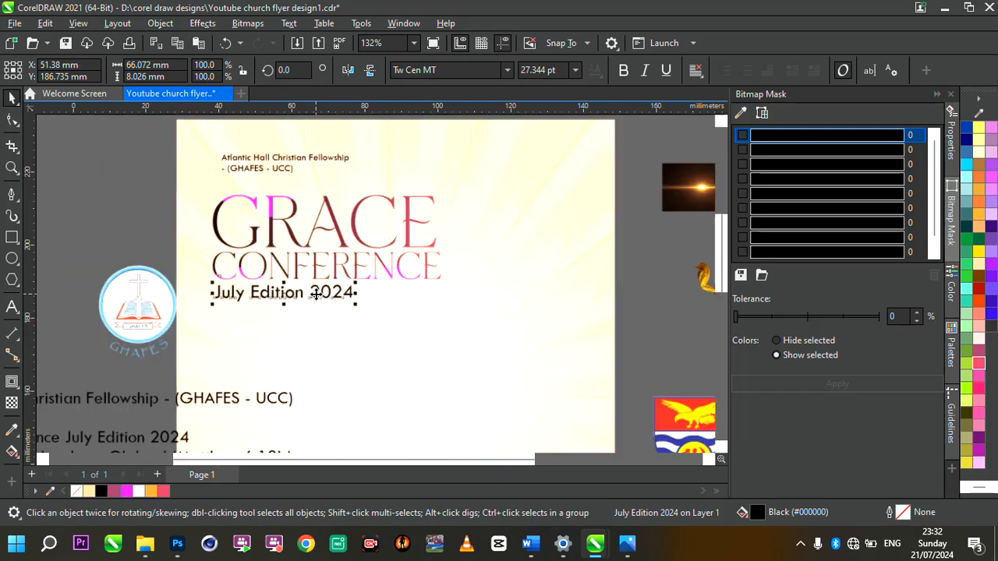
scroll(352, 340, "up", 1)
Step: Bring the speaker photo from beside the page onto the flyer and enlarge it
left_click(199, 217)
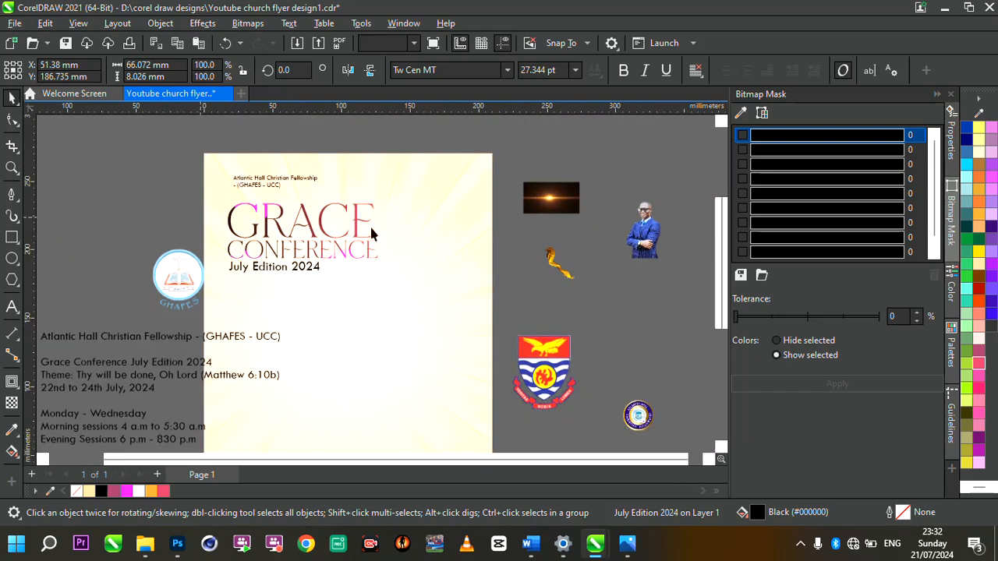
scroll(385, 231, "down", 2)
scroll(434, 288, "up", 1)
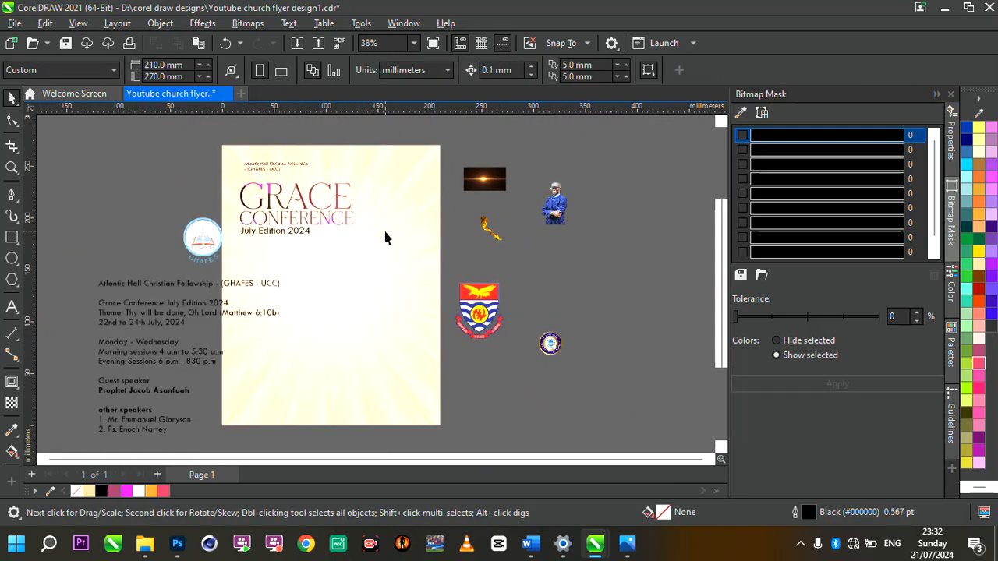
scroll(334, 215, "up", 1)
left_click(630, 229)
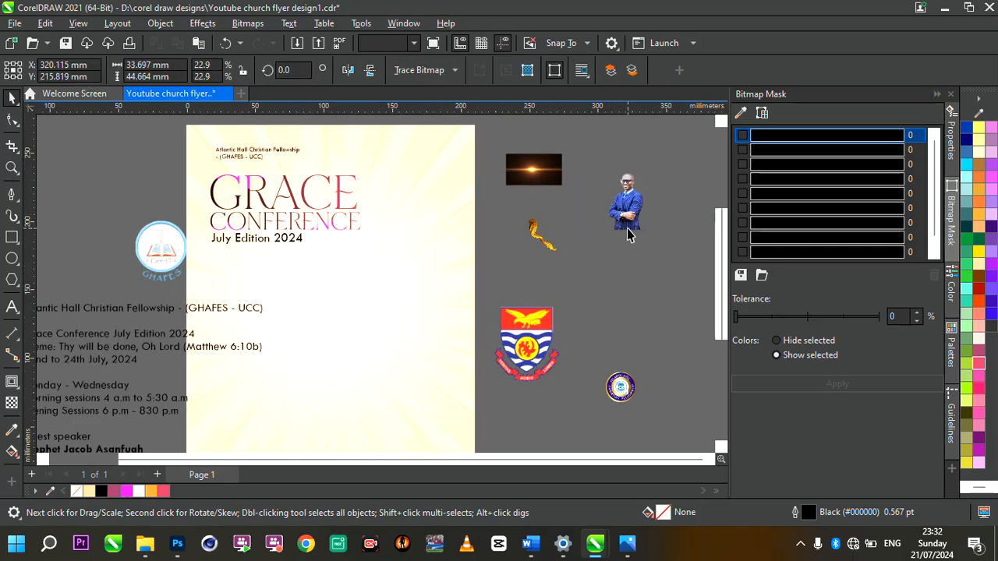
left_click_drag(630, 229, 338, 387)
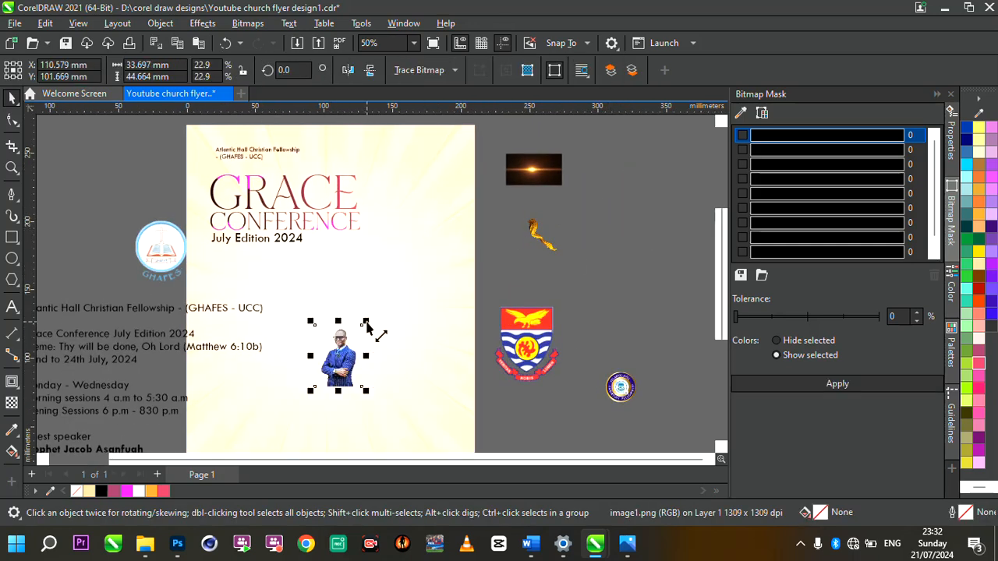
left_click_drag(364, 323, 555, 185)
Step: Lower the photo and scale it up to 155.162 × 205.661 mm, nudged slightly left
scroll(377, 293, "down", 2)
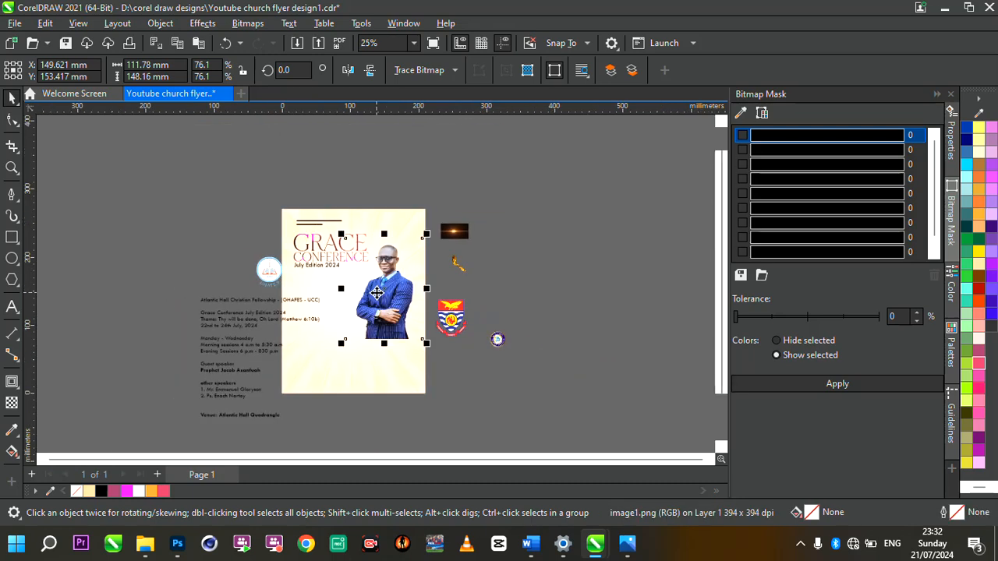
scroll(387, 388, "up", 1)
left_click_drag(390, 284, 390, 360)
left_click_drag(321, 238, 315, 224)
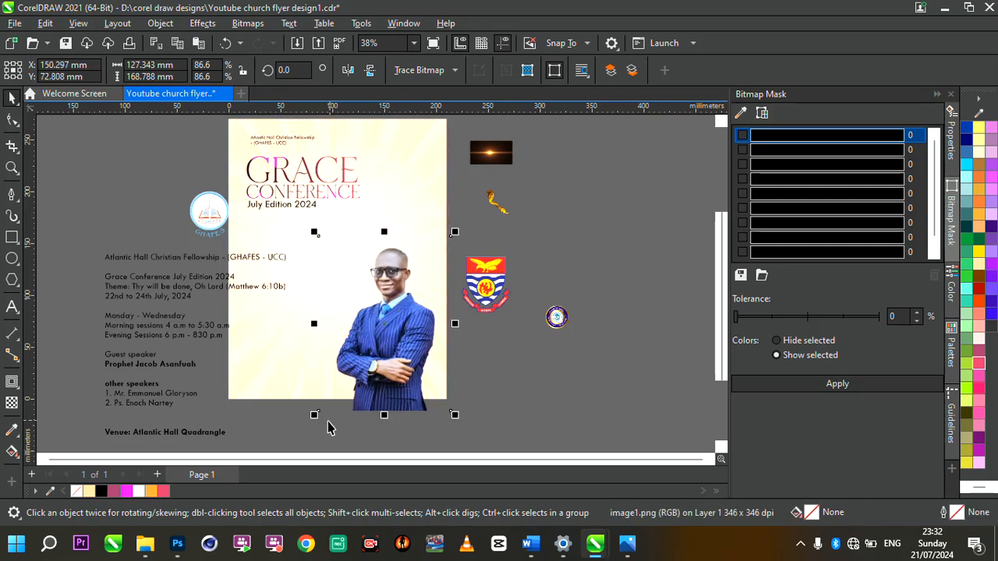
left_click_drag(323, 419, 290, 445)
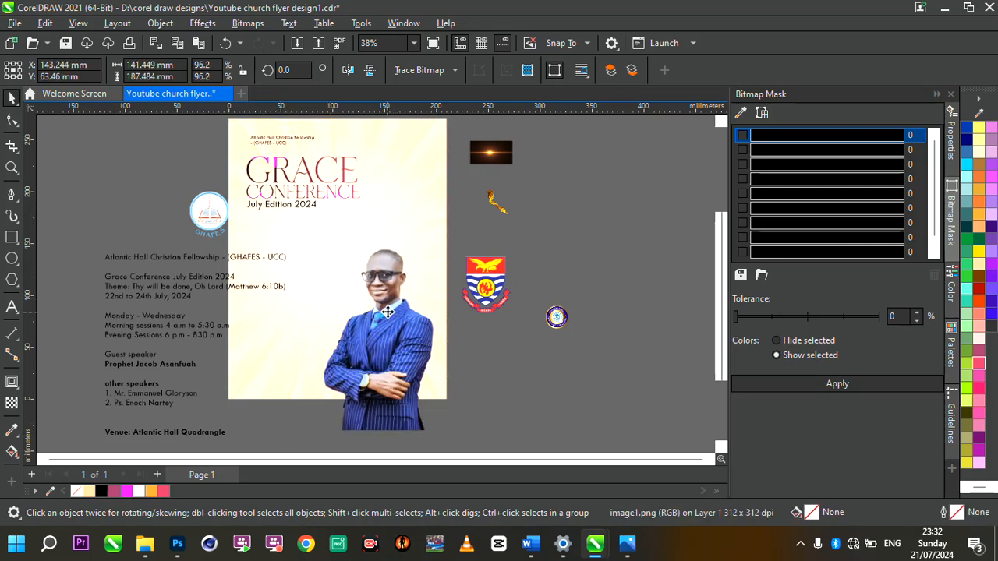
scroll(388, 306, "up", 2)
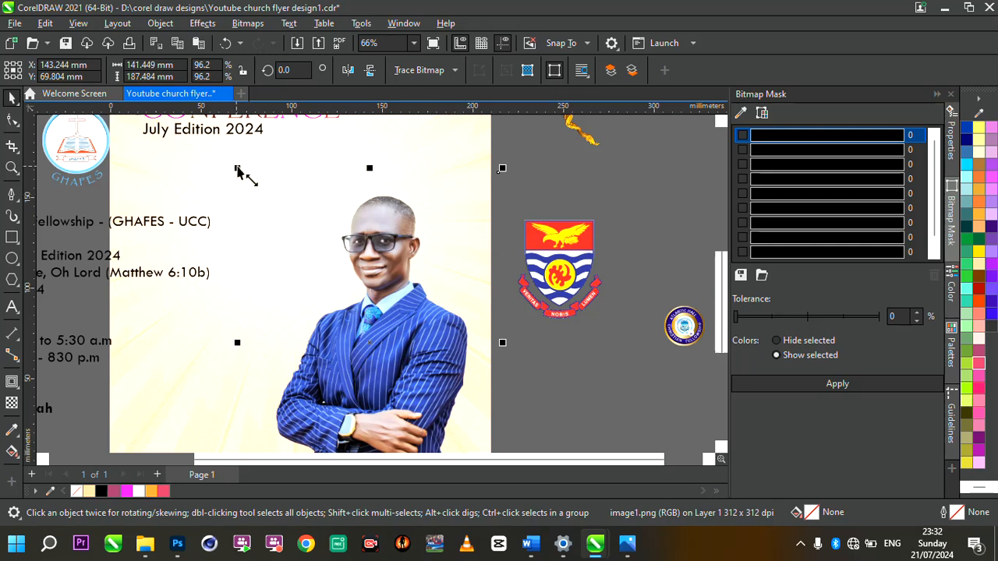
left_click_drag(240, 169, 213, 135)
scroll(389, 258, "down", 3)
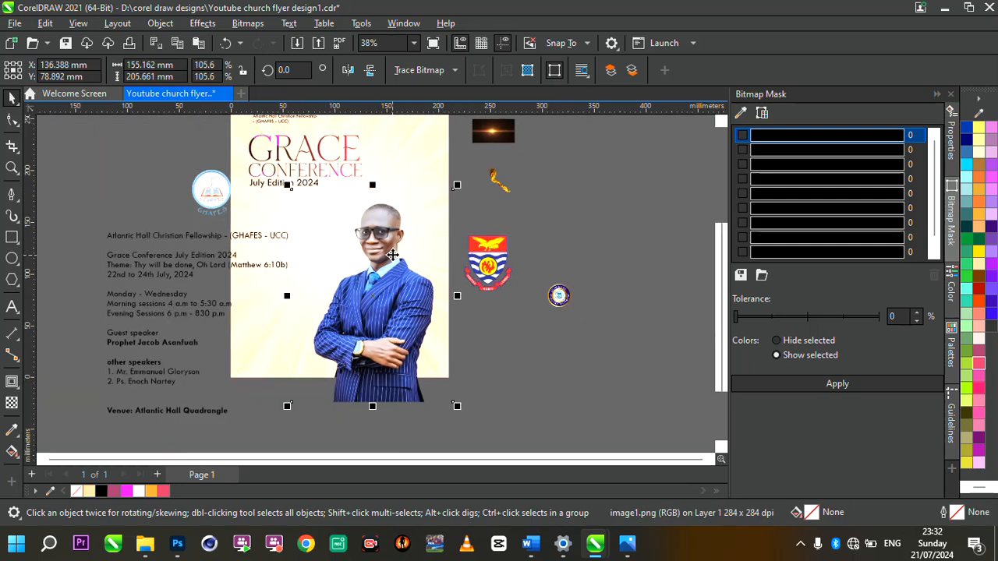
scroll(395, 257, "up", 1)
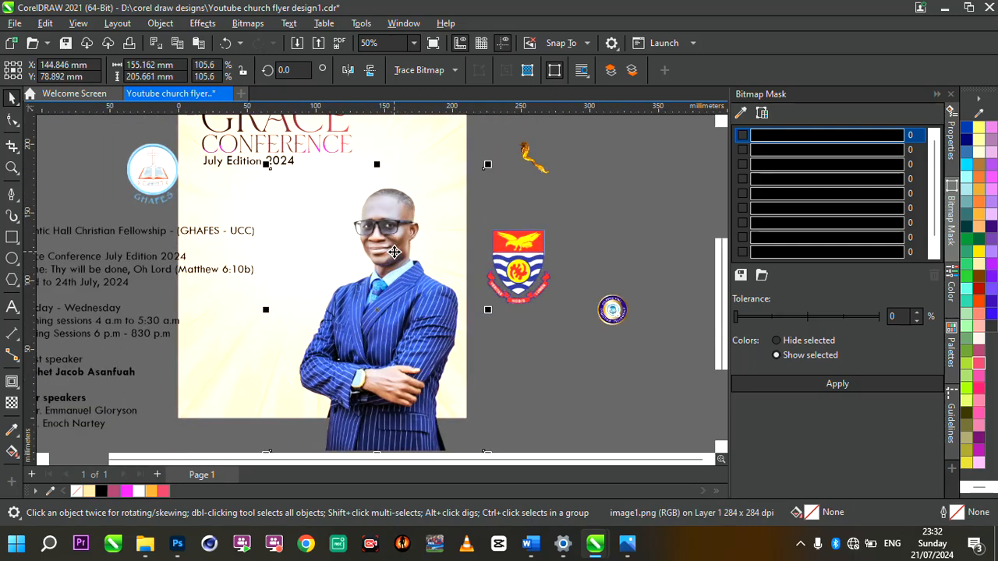
left_click_drag(394, 254, 388, 251)
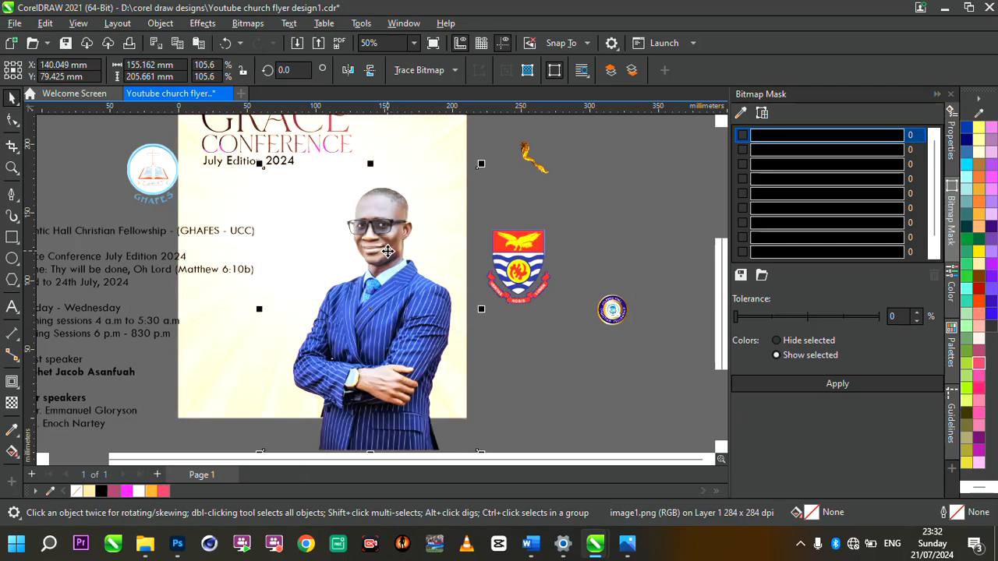
Step: Start a PowerClip Inside on the speaker photo
scroll(387, 251, "down", 4)
scroll(387, 251, "up", 2)
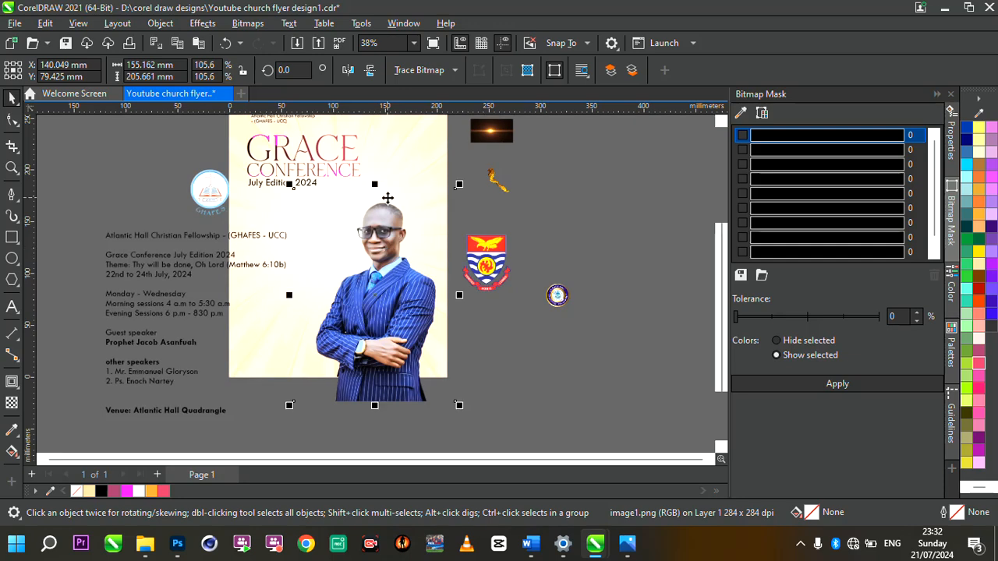
scroll(387, 198, "up", 1)
left_click(387, 259)
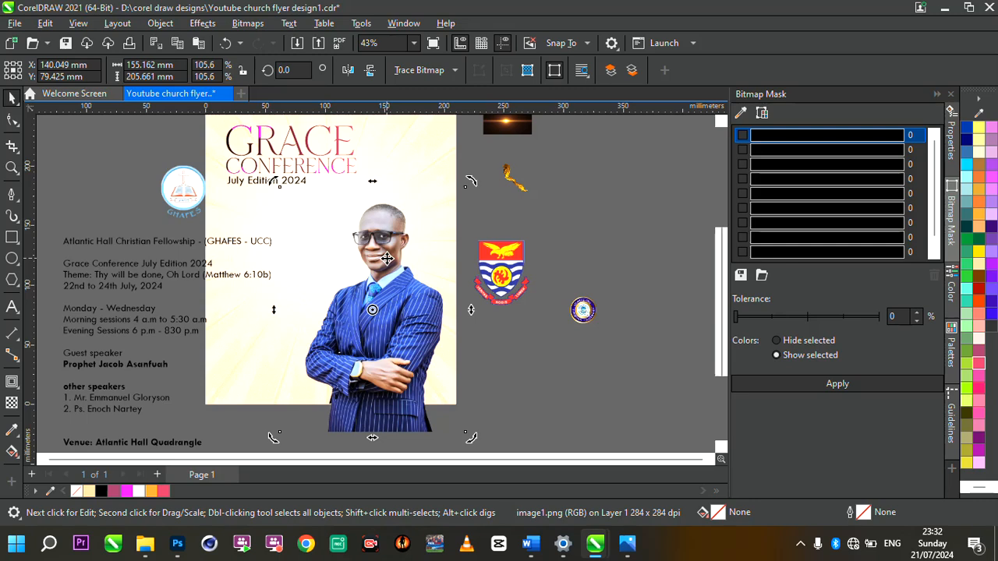
right_click(387, 258)
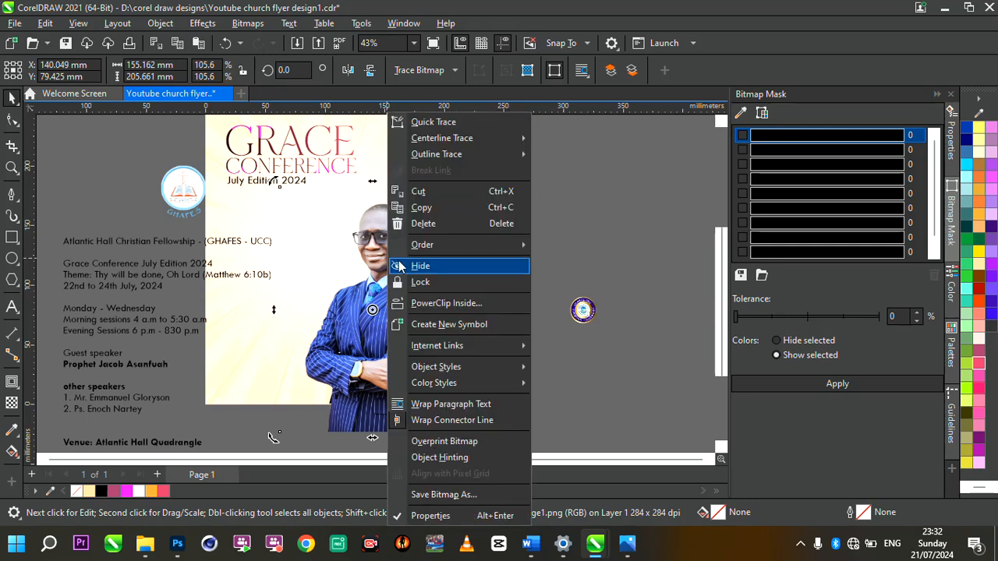
left_click(445, 305)
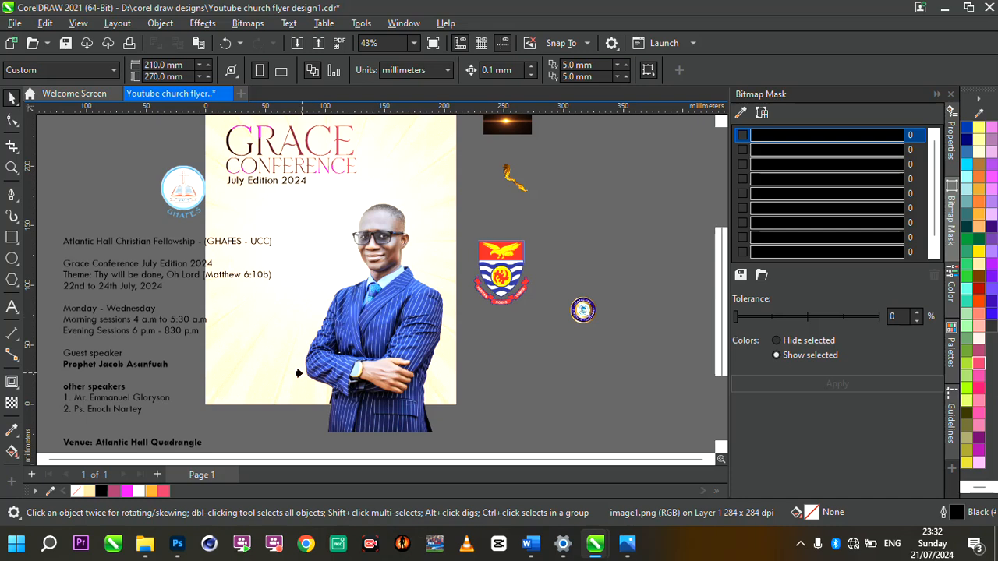
Step: Clip the speaker photo inside the flyer's page background rectangle with PowerClip Inside
left_click(402, 281)
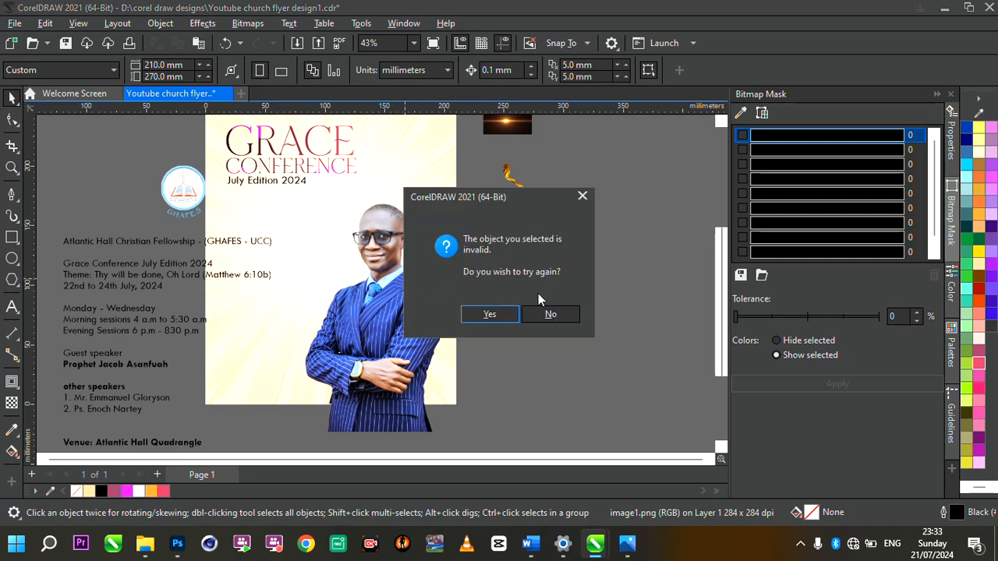
left_click(550, 314)
left_click(389, 297)
left_click(387, 300)
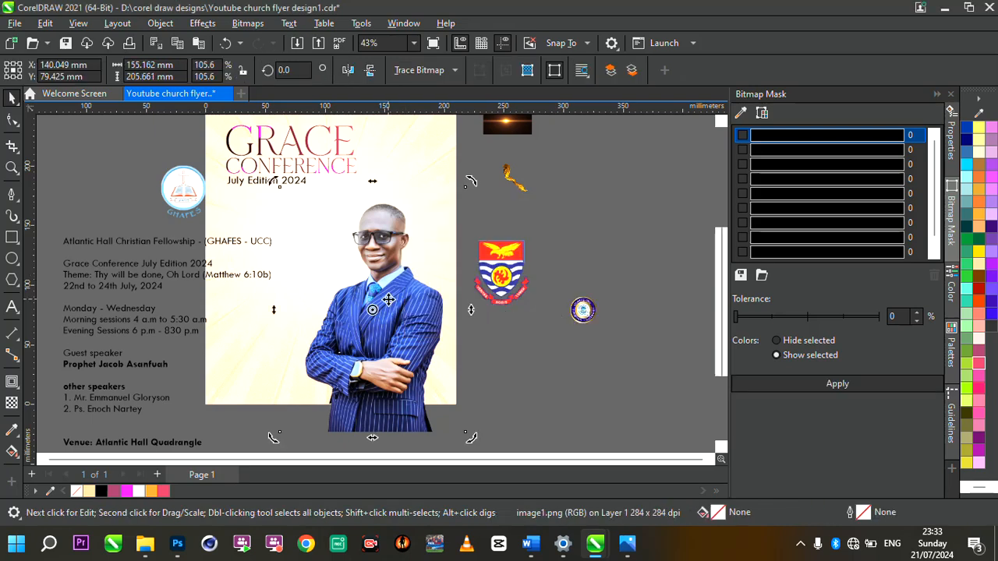
right_click(403, 277)
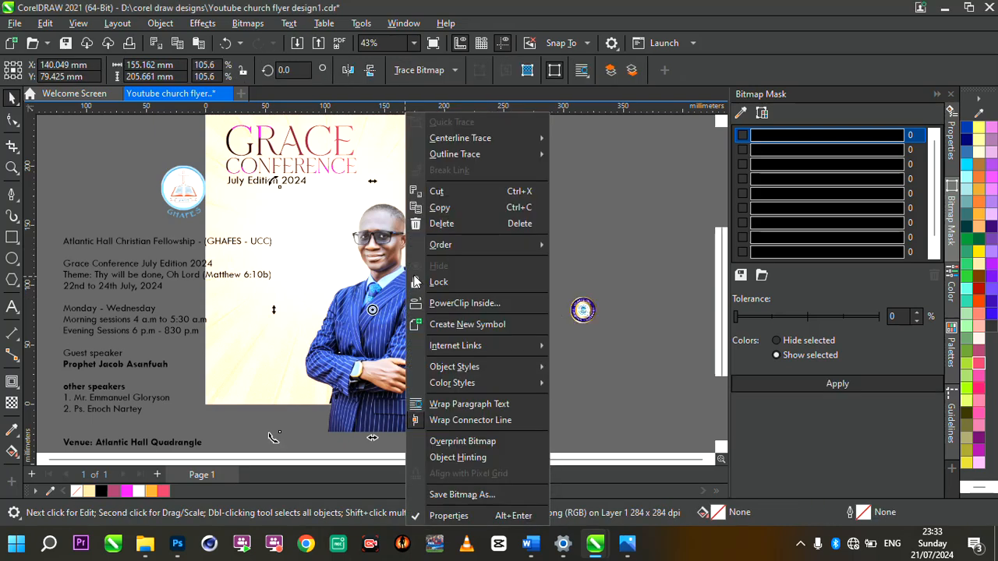
left_click(471, 301)
left_click(436, 159)
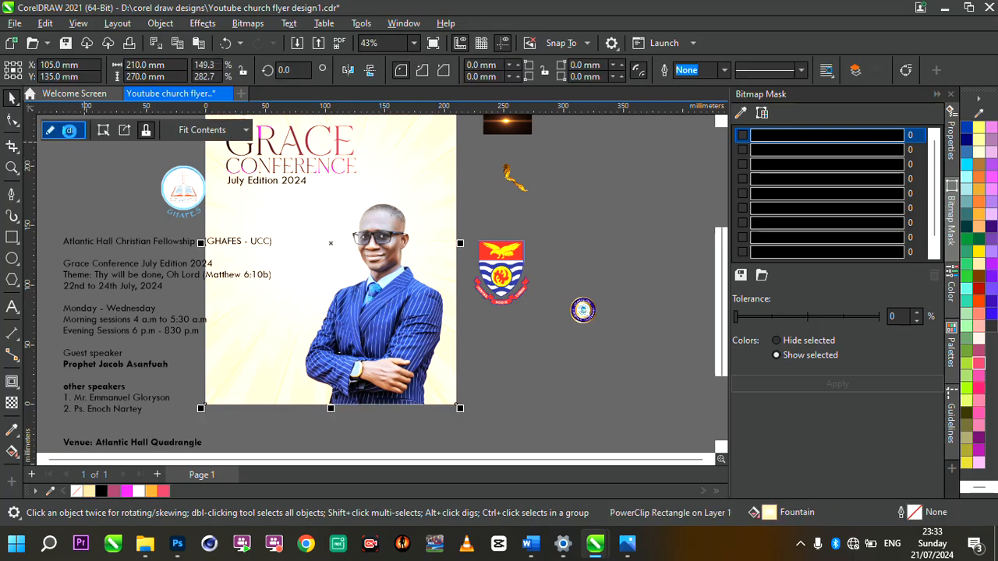
Step: Inside the PowerClip, enlarge the photo to about 114.6% and nudge it slightly right
left_click(70, 132)
scroll(368, 265, "down", 1)
left_click(368, 265)
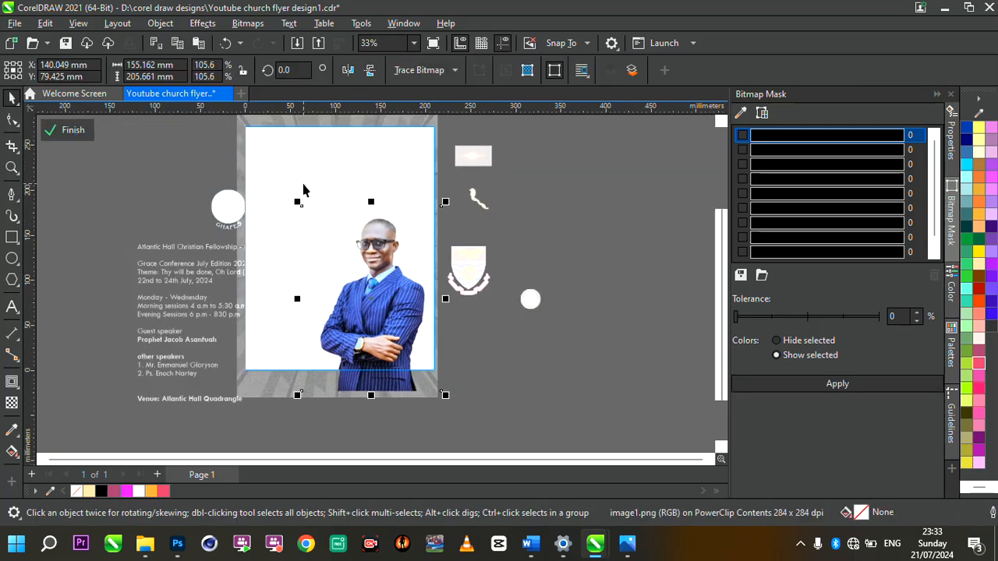
left_click(372, 248)
left_click(362, 235)
left_click_drag(294, 204, 282, 187)
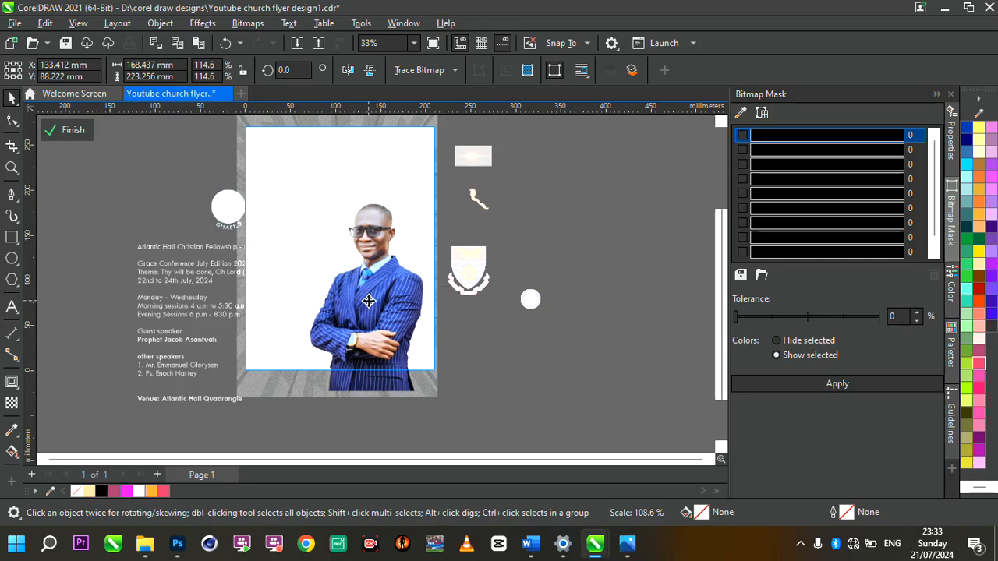
left_click_drag(368, 300, 375, 300)
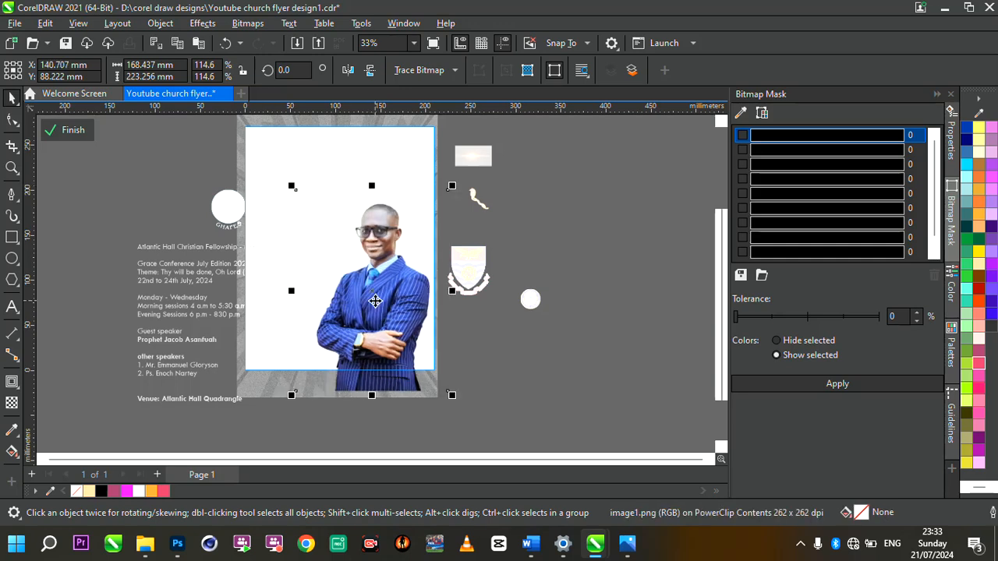
left_click(67, 133)
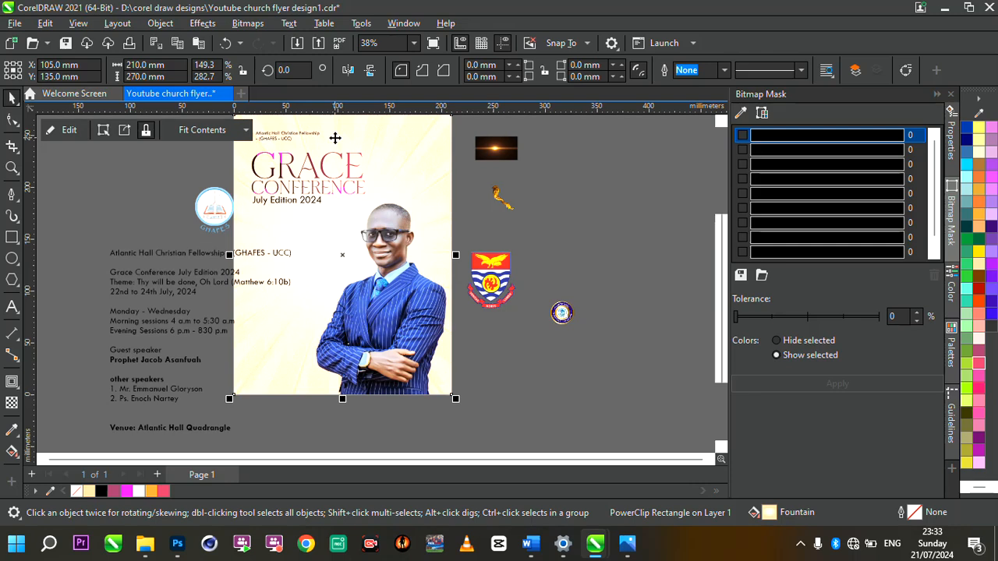
scroll(389, 209, "up", 1)
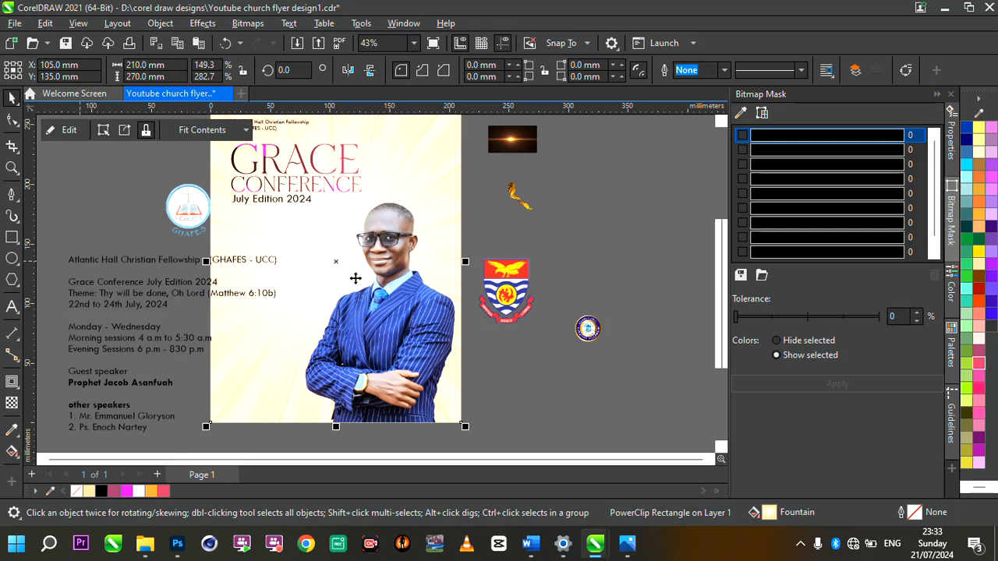
Step: Draw a wide rectangle across the lower flyer and convert it to curves
left_click(21, 244)
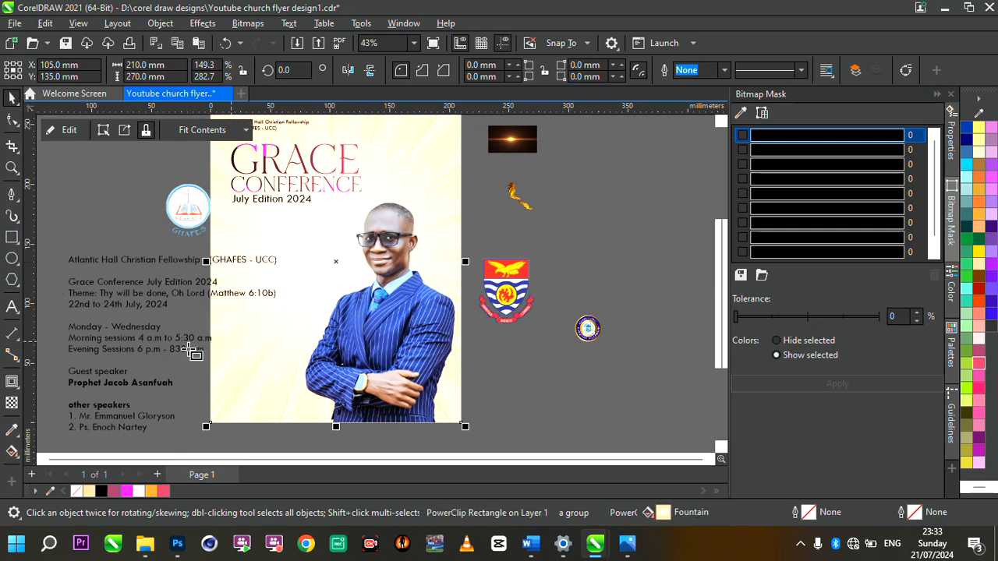
left_click_drag(183, 344, 490, 456)
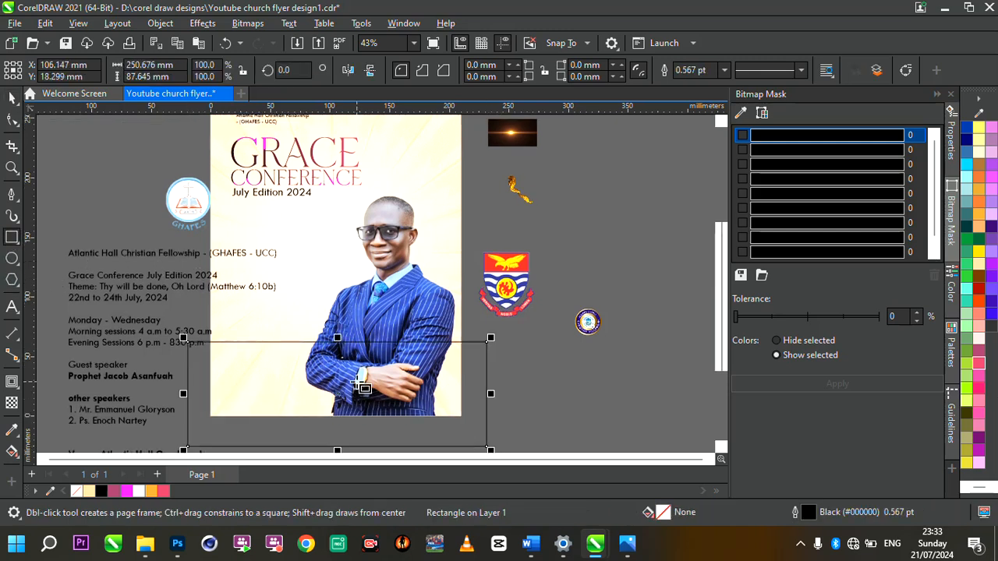
right_click(296, 375)
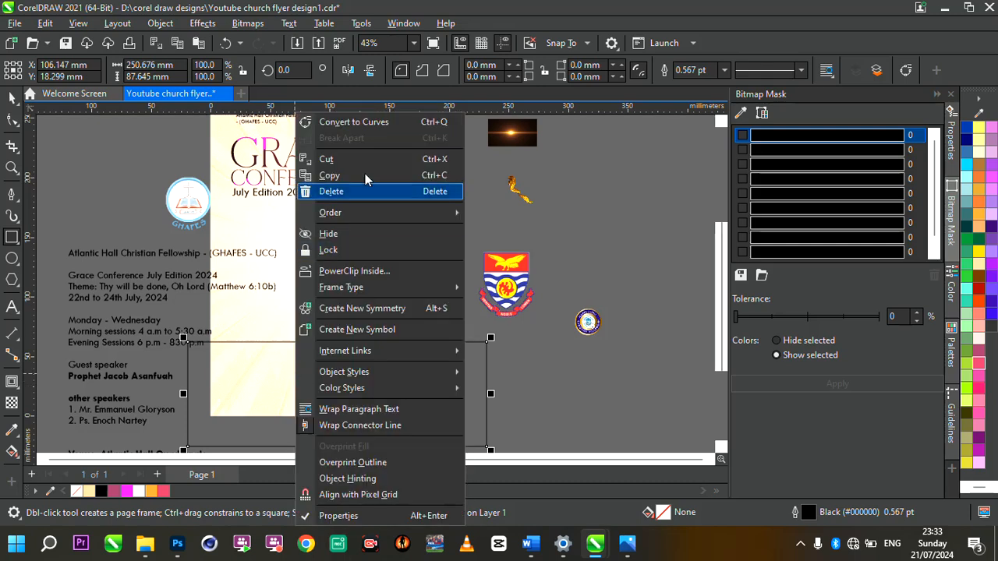
left_click(385, 122)
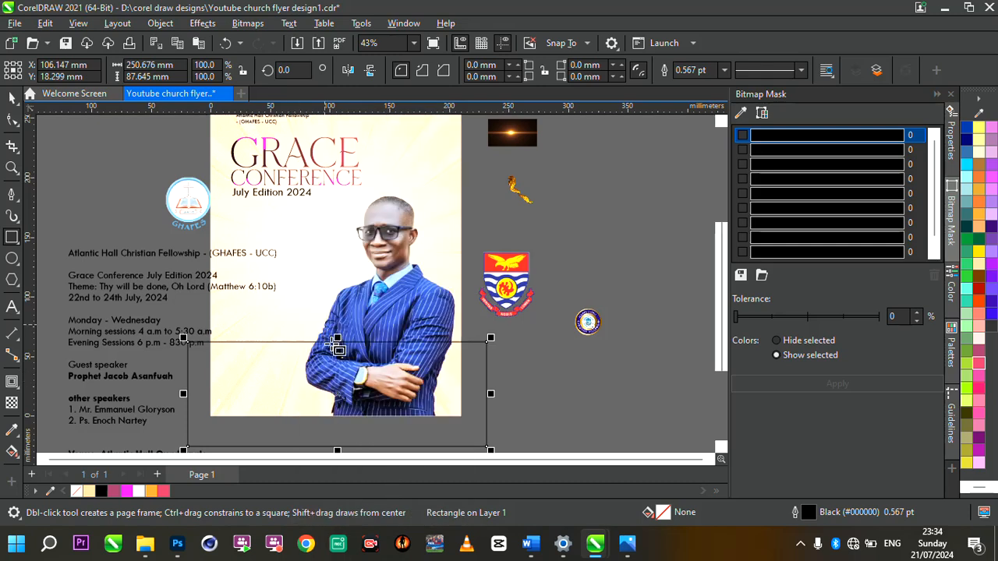
Step: Bend the top edge into a wave sweeping up to the right, then fill it black-to-white
left_click(13, 121)
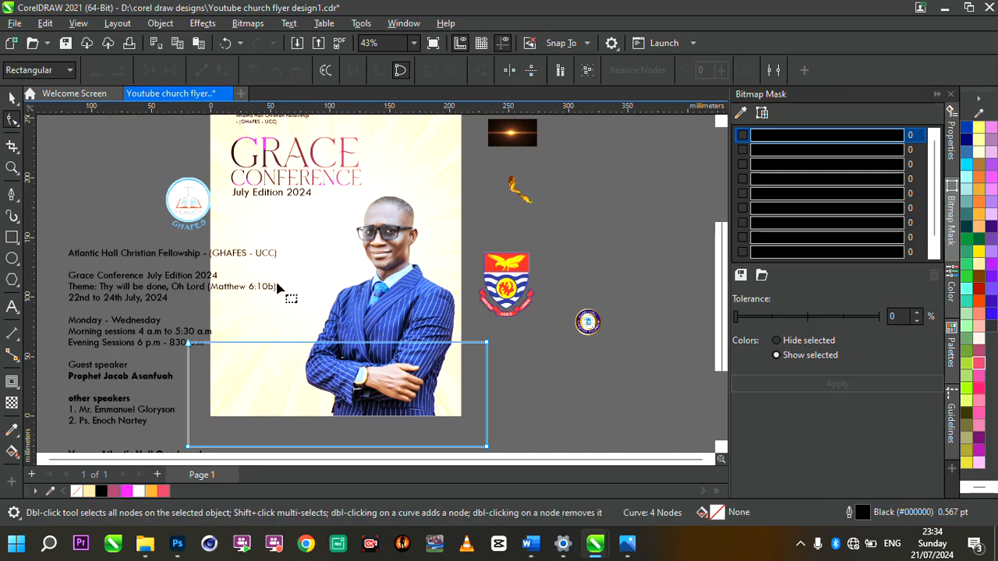
left_click(345, 343)
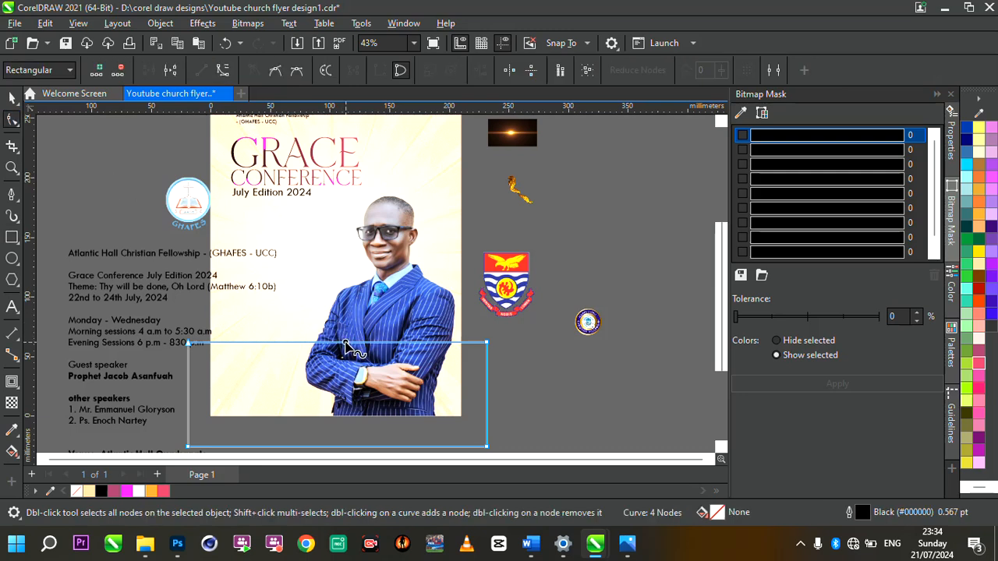
left_click(222, 71)
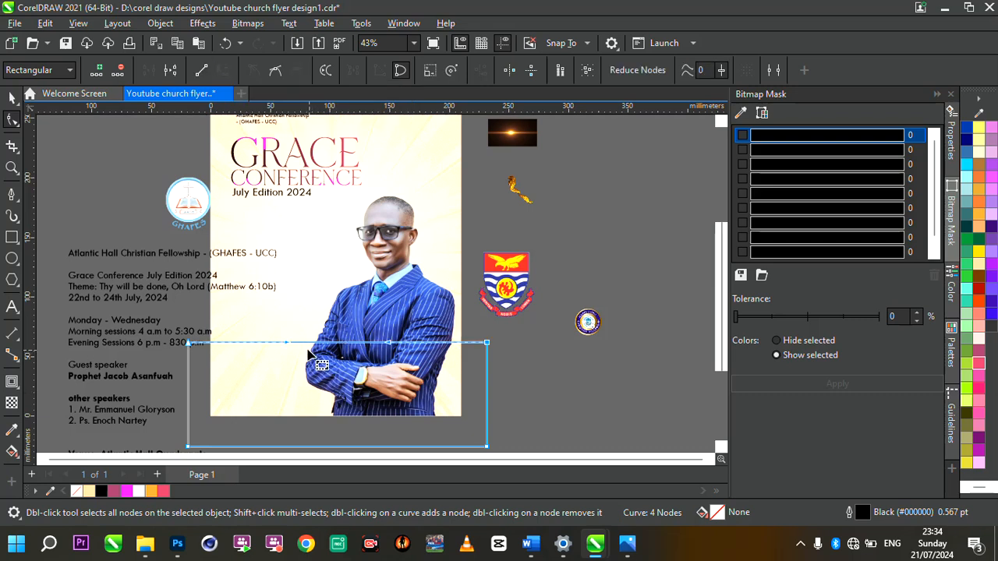
left_click_drag(302, 349, 302, 383)
left_click_drag(486, 344, 485, 255)
left_click_drag(394, 313, 433, 371)
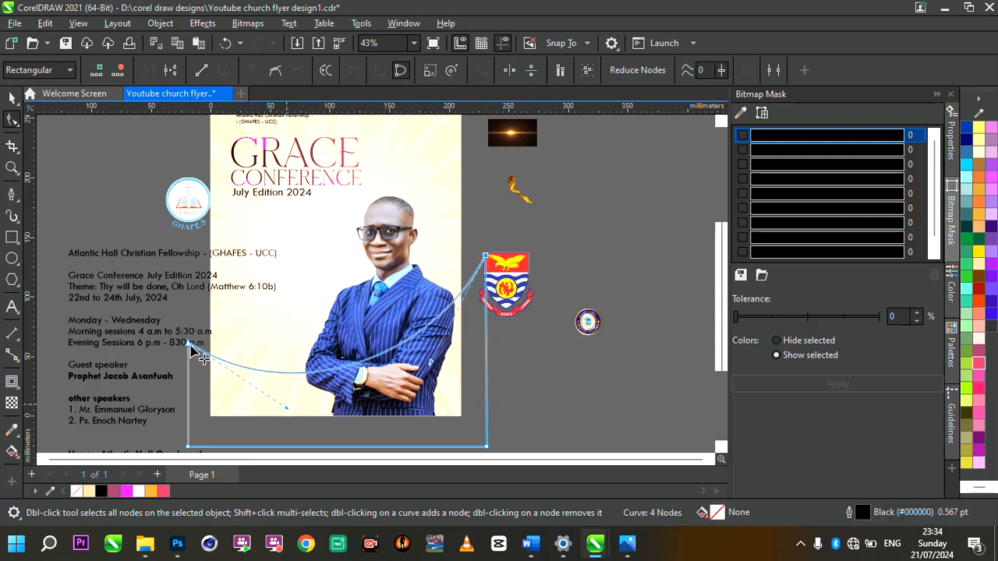
left_click_drag(187, 347, 183, 377)
left_click_drag(279, 440, 289, 415)
scroll(399, 355, "down", 3)
scroll(400, 355, "up", 3)
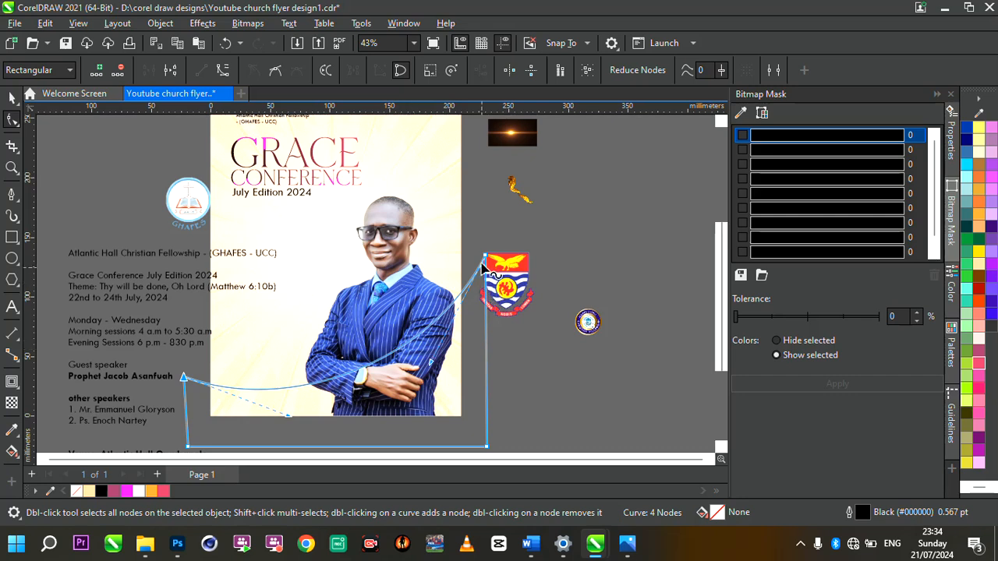
left_click_drag(486, 256, 485, 243)
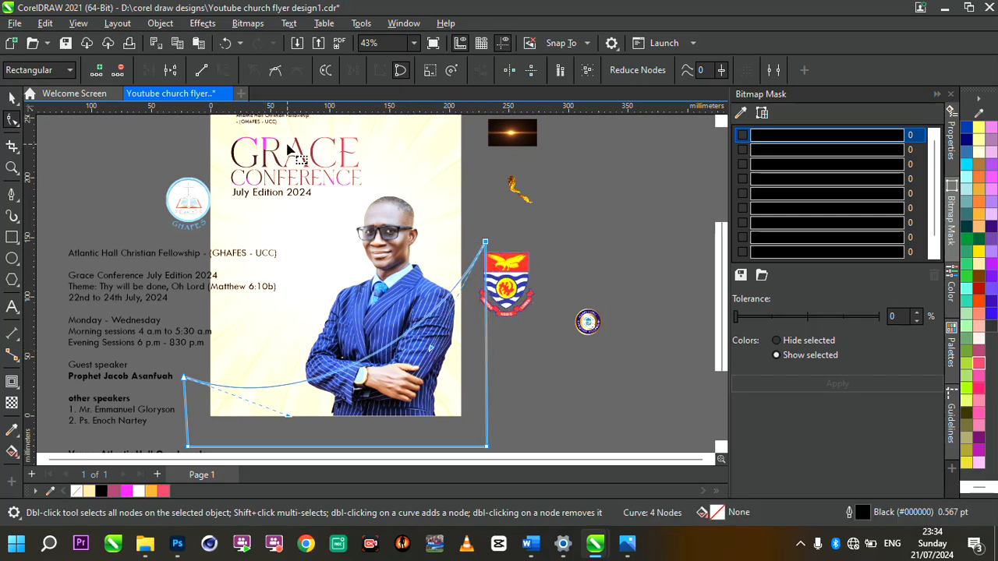
left_click(12, 451)
left_click_drag(159, 388, 499, 373)
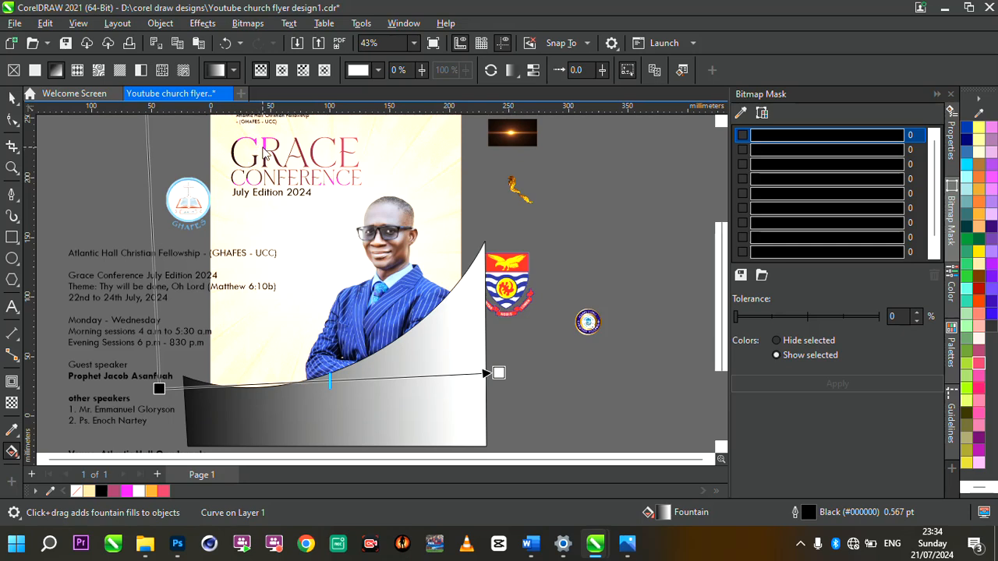
Step: Copy the GRACE title's dark-to-pink gradient onto the wave, spread the pink end, and remove its outline
left_click(265, 154)
scroll(397, 338, "down", 1)
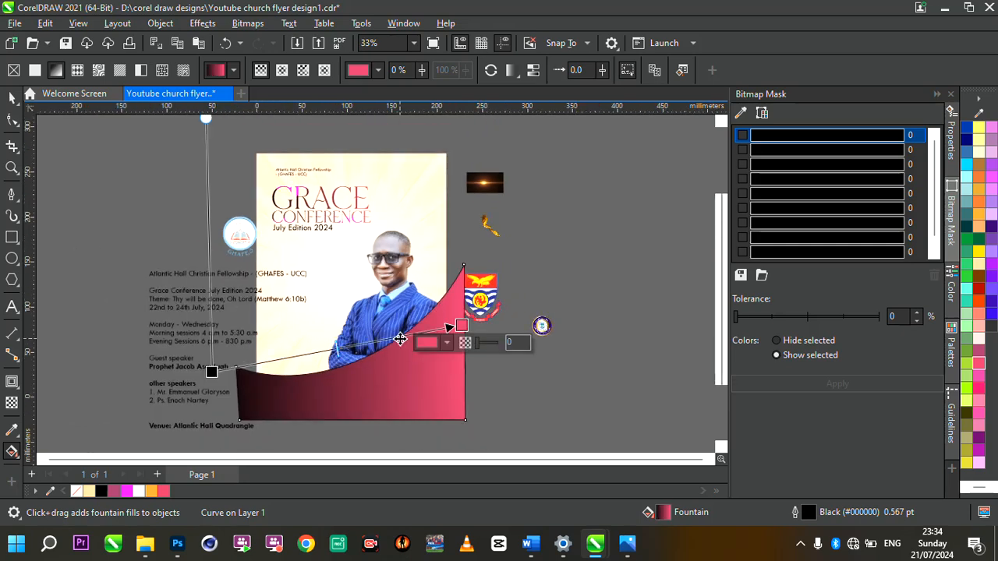
scroll(346, 434, "up", 2)
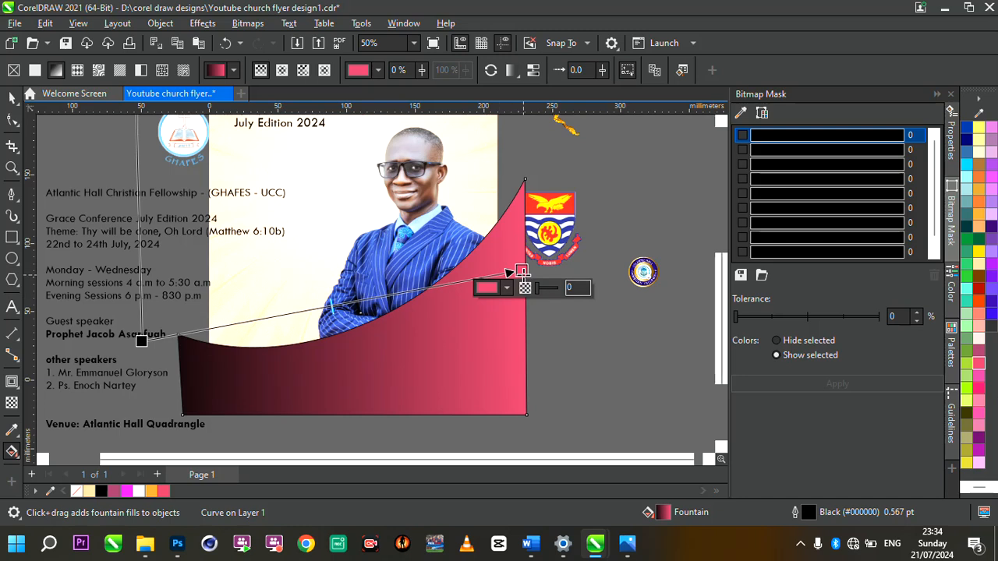
left_click_drag(522, 272, 482, 279)
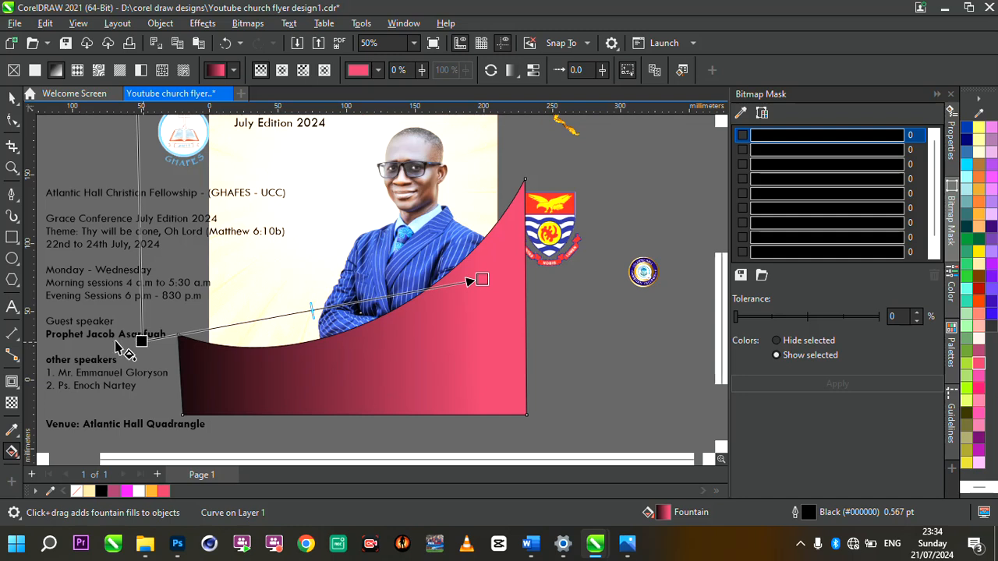
left_click(10, 99)
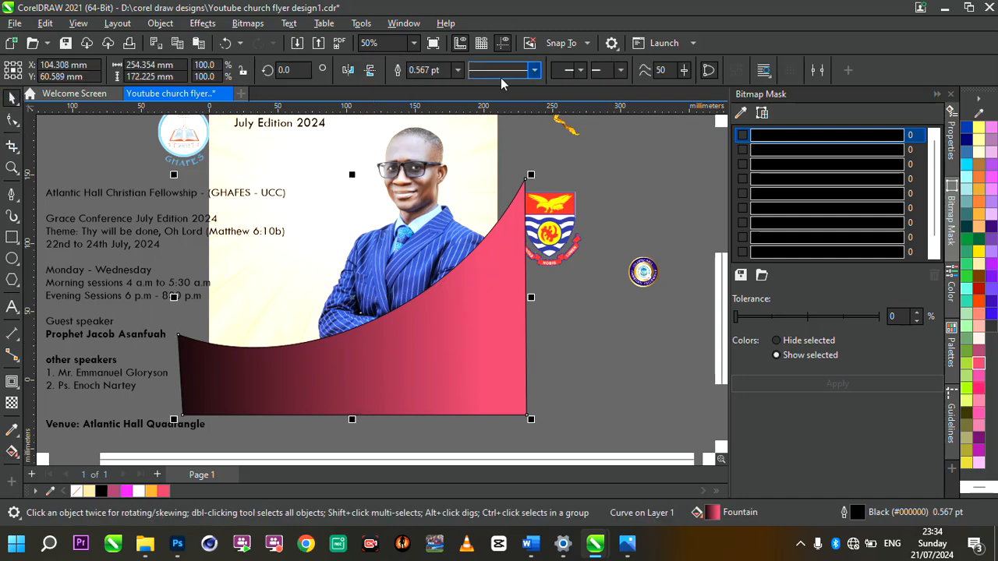
left_click(459, 70)
left_click(441, 84)
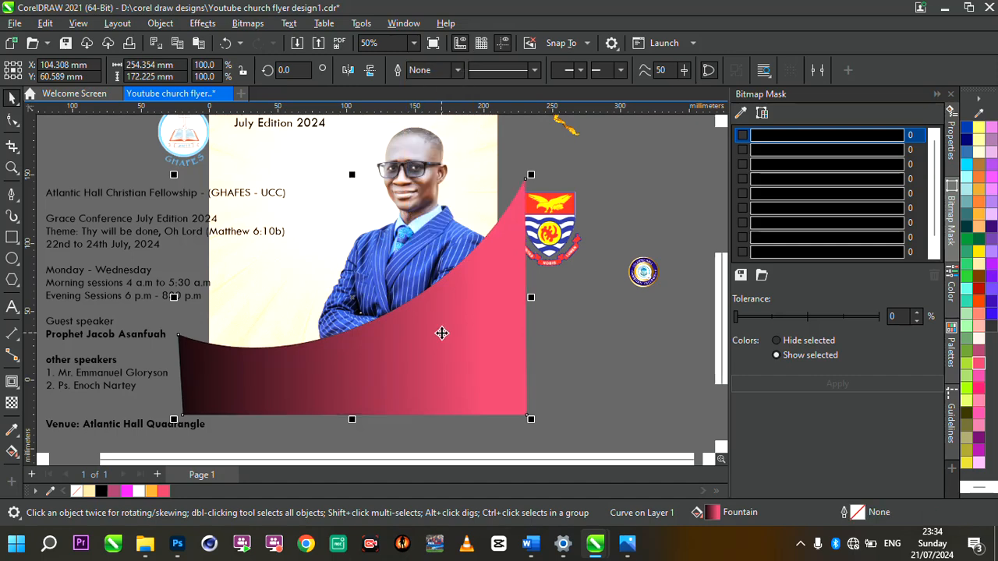
Step: Clip the wave inside the page background with PowerClip Inside
left_click(442, 333)
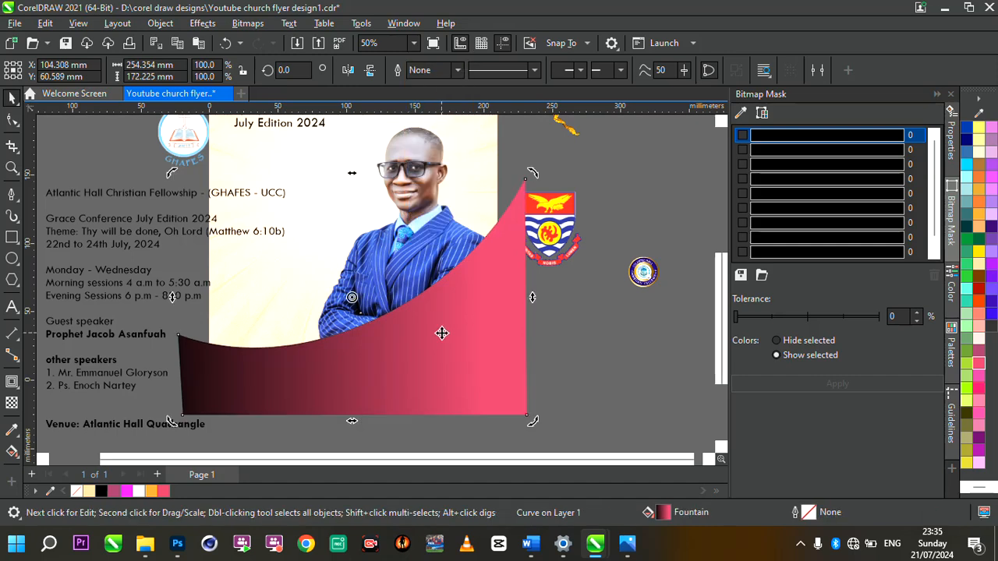
right_click(442, 332)
left_click(508, 271)
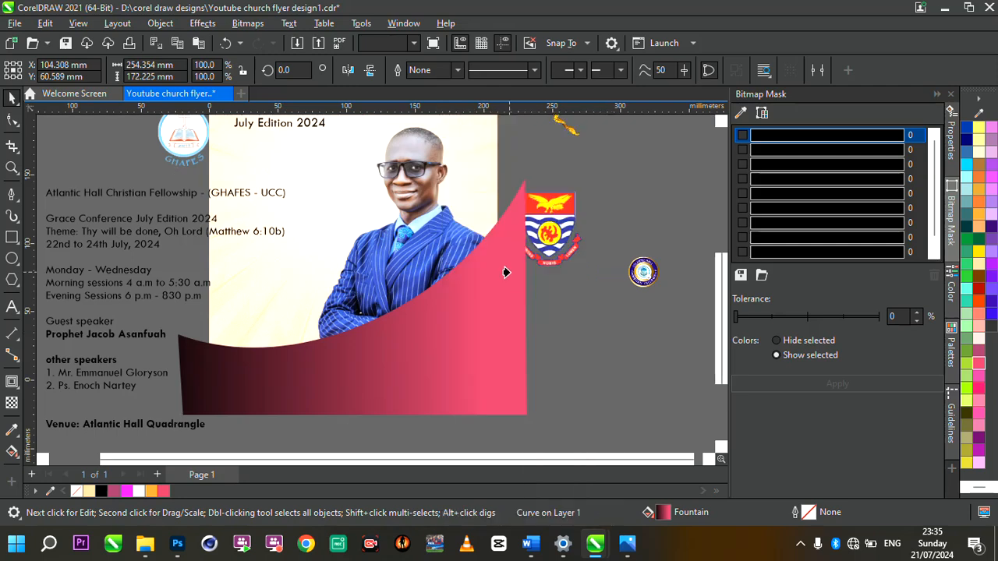
left_click(505, 272)
left_click(453, 133)
Step: Inside the page PowerClip, send the red wave back behind the speaker photo with Ctrl+PgDn
scroll(460, 310, "down", 3)
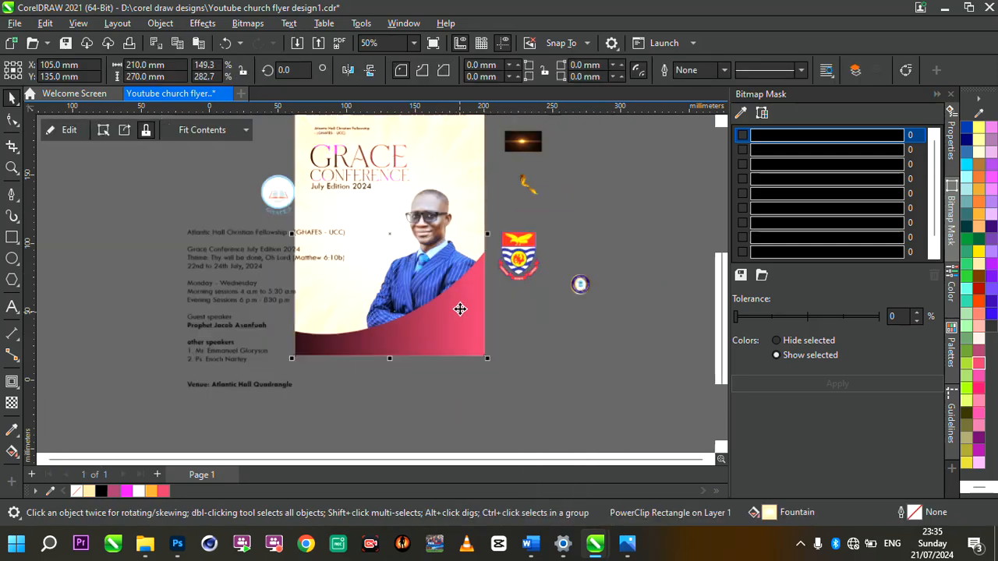
scroll(466, 282, "up", 2)
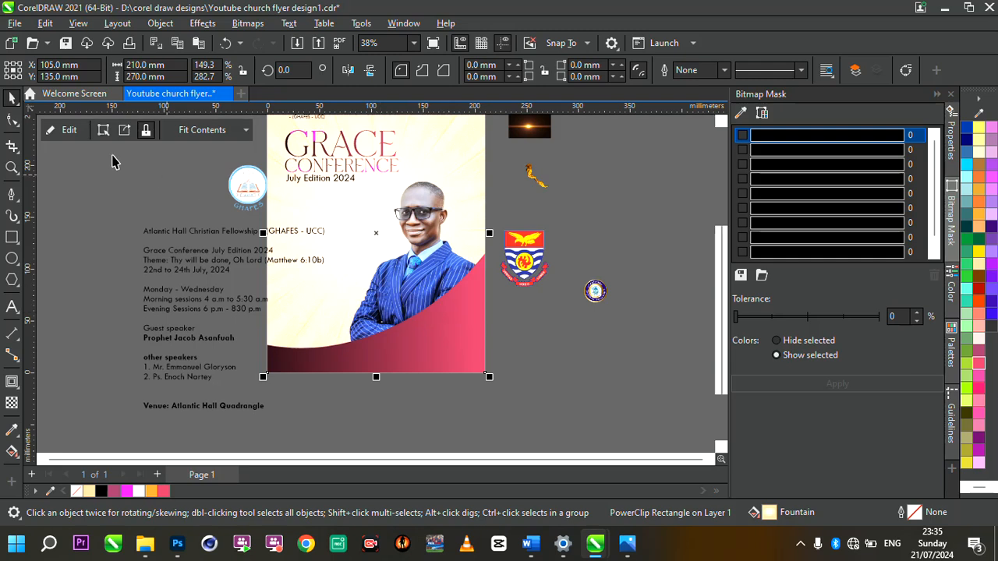
left_click(62, 130)
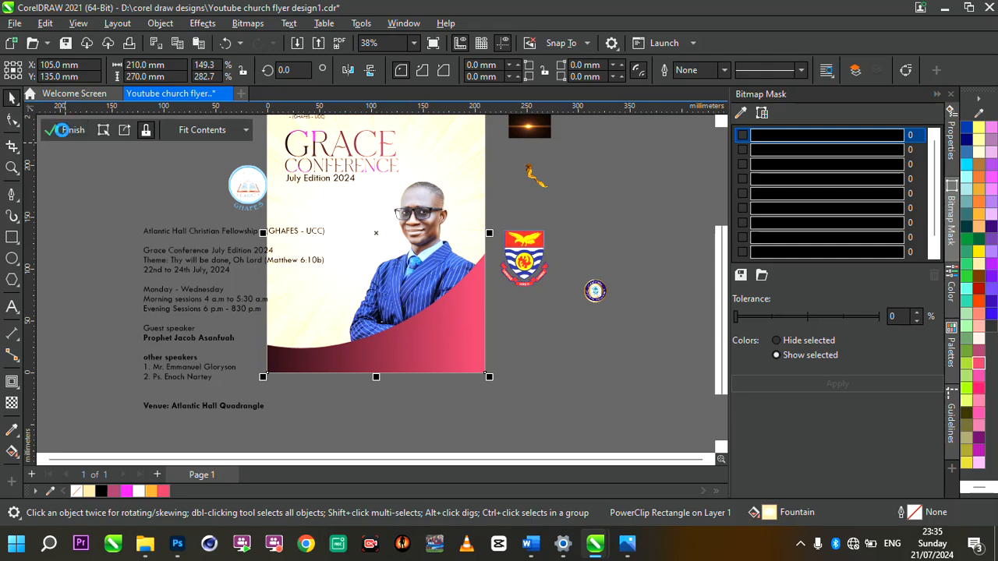
left_click(437, 315)
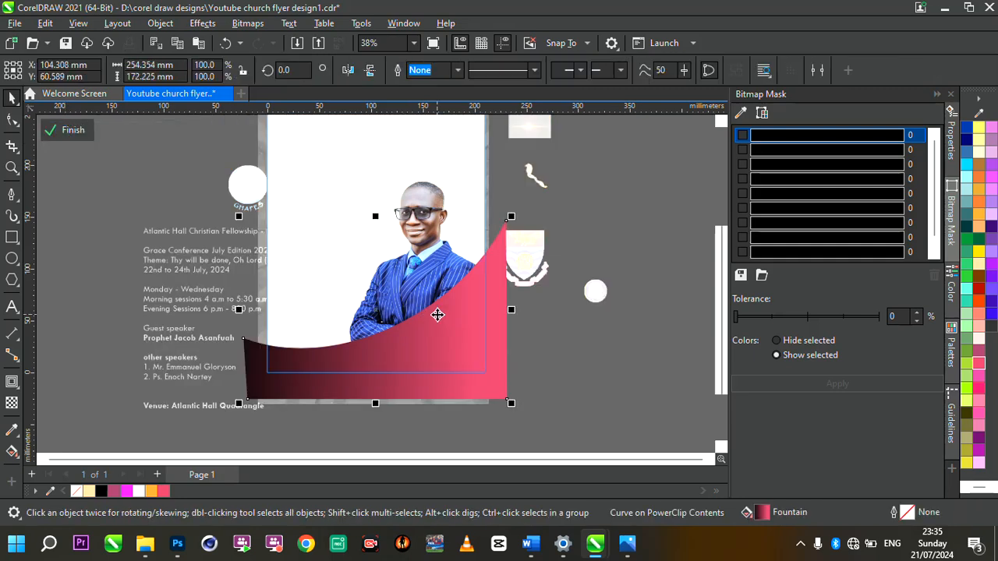
key("ctrl+Page_Down")
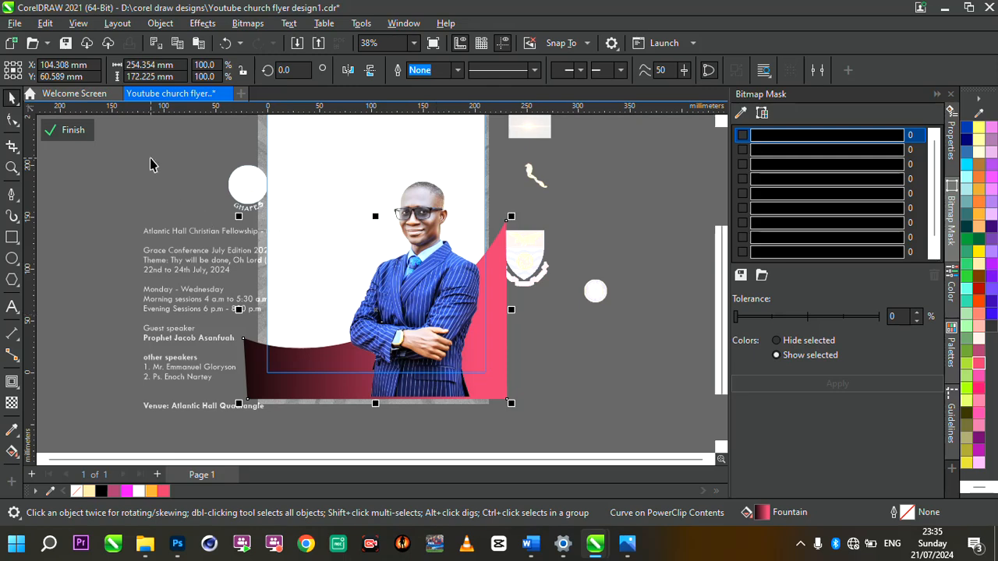
left_click(68, 131)
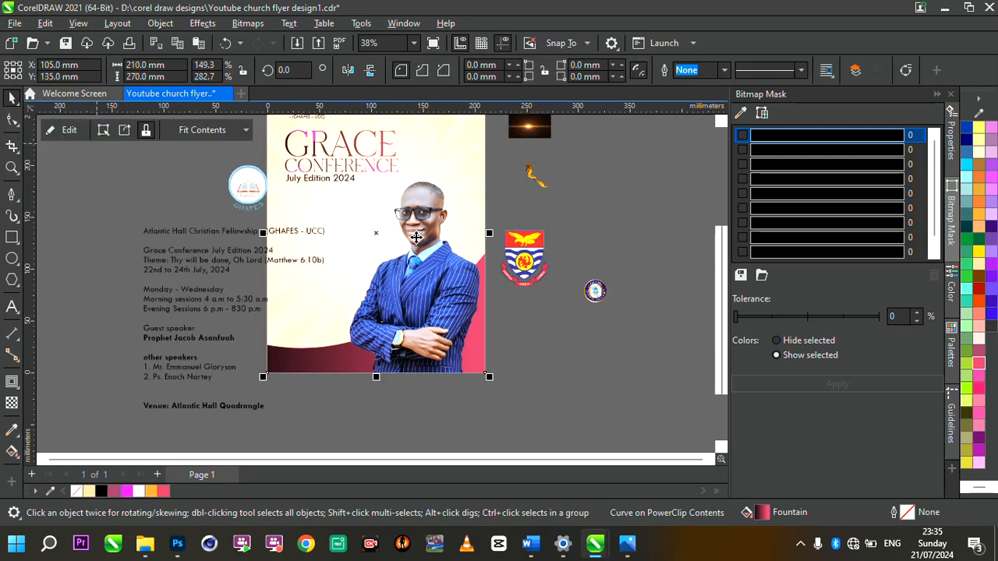
scroll(382, 136, "down", 2)
scroll(382, 137, "up", 2)
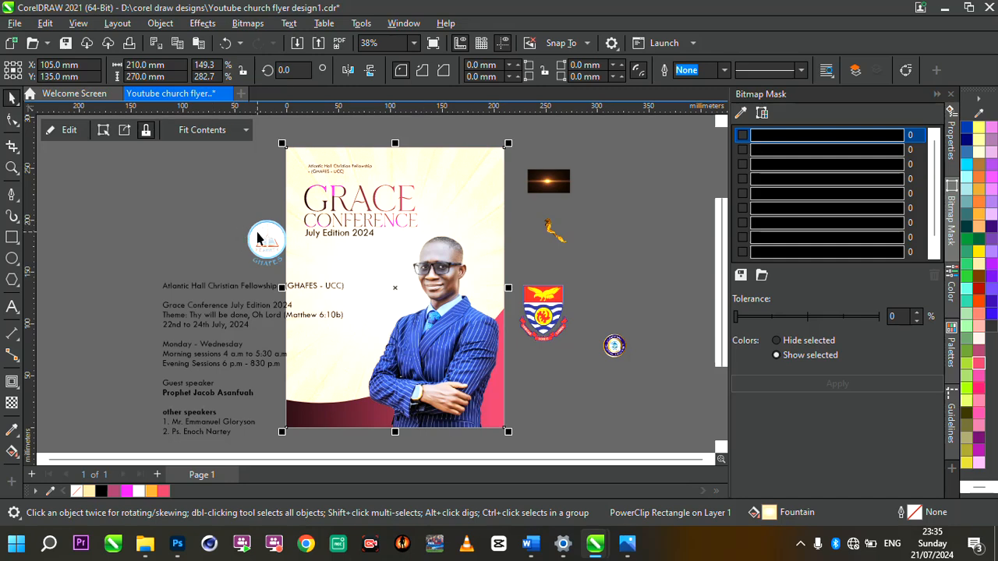
Step: Copy the Theme line from the event details and paste it as new text below July Edition 2024
left_click(251, 288)
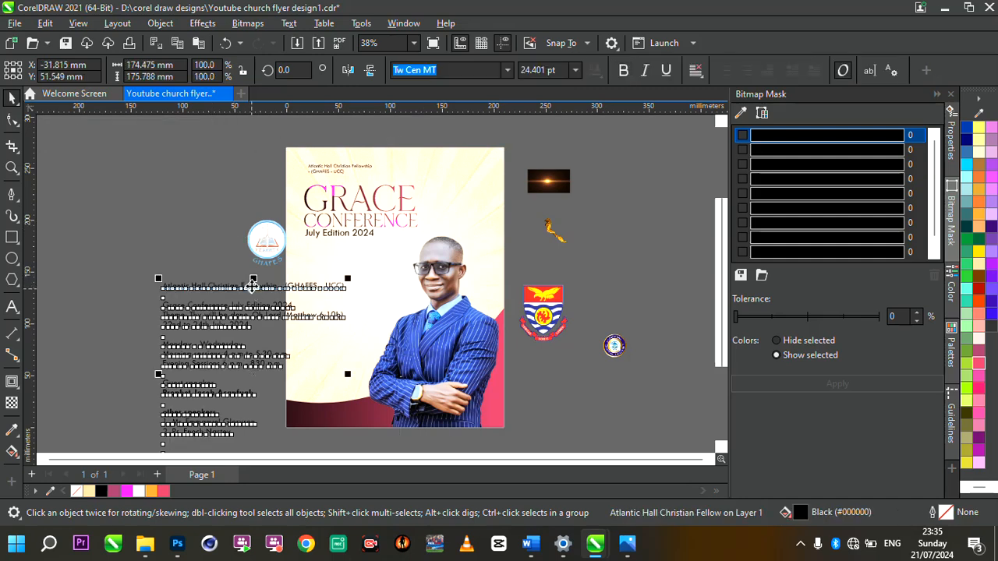
left_click_drag(251, 287, 363, 285)
scroll(312, 286, "up", 2)
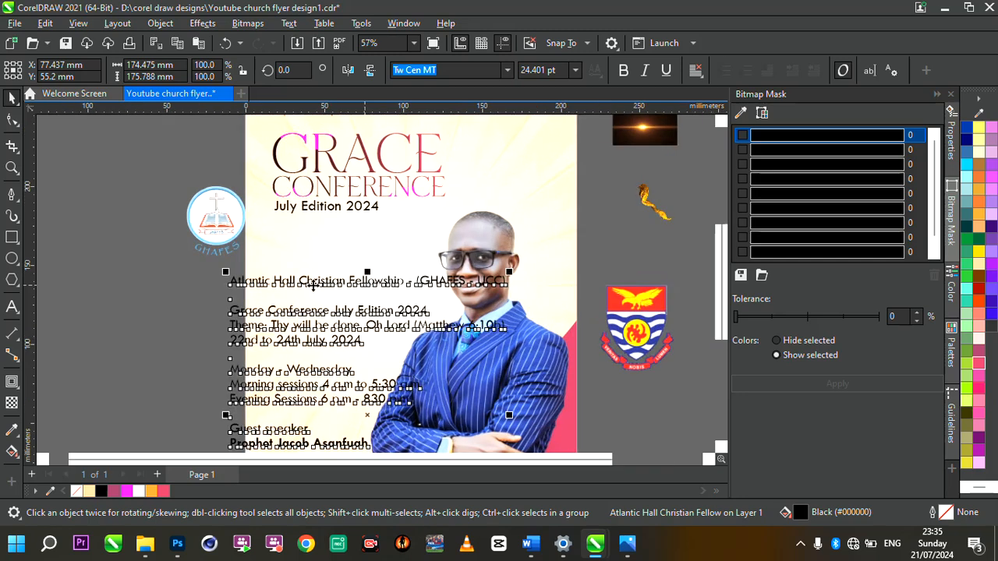
double_click(304, 285)
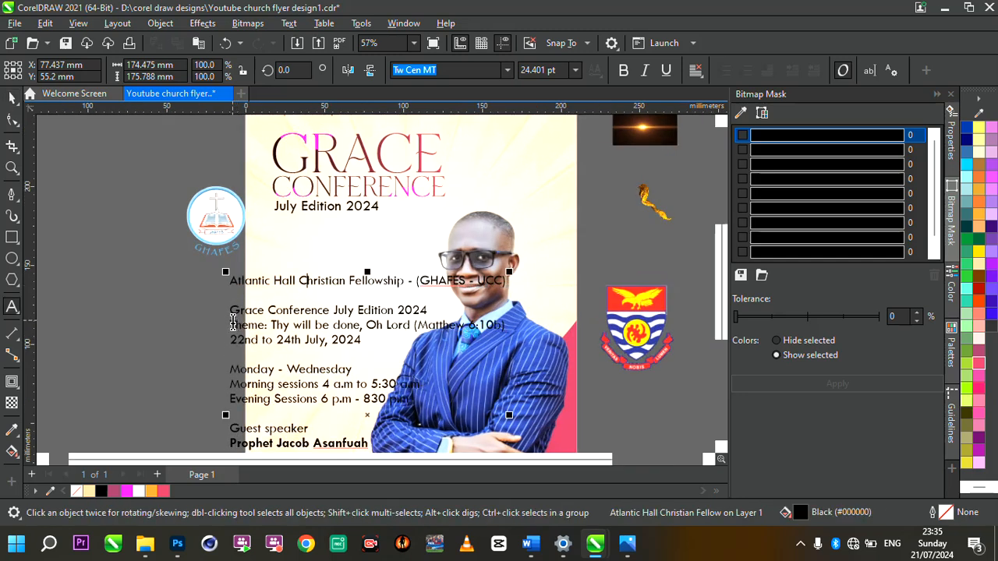
left_click_drag(232, 322, 511, 332)
key("ctrl+c")
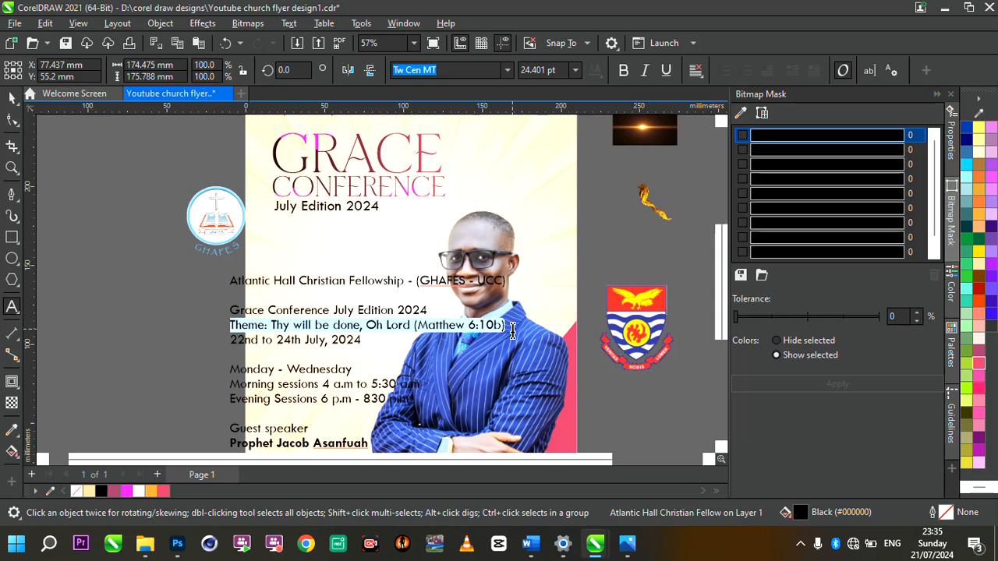
left_click(285, 233)
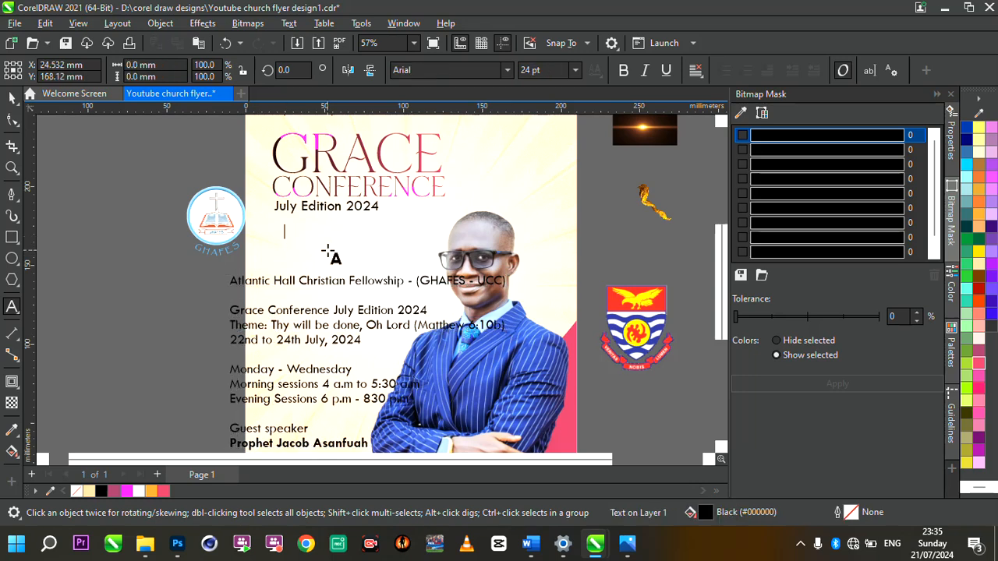
key("ctrl+v")
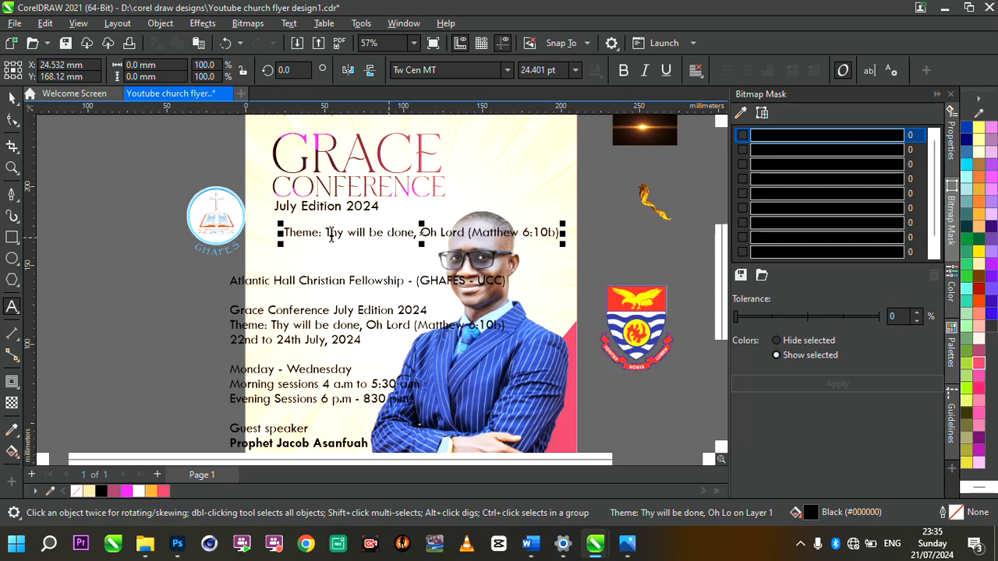
Step: Break the Theme text into two lines after 'done,' and scale it down
left_click(328, 234)
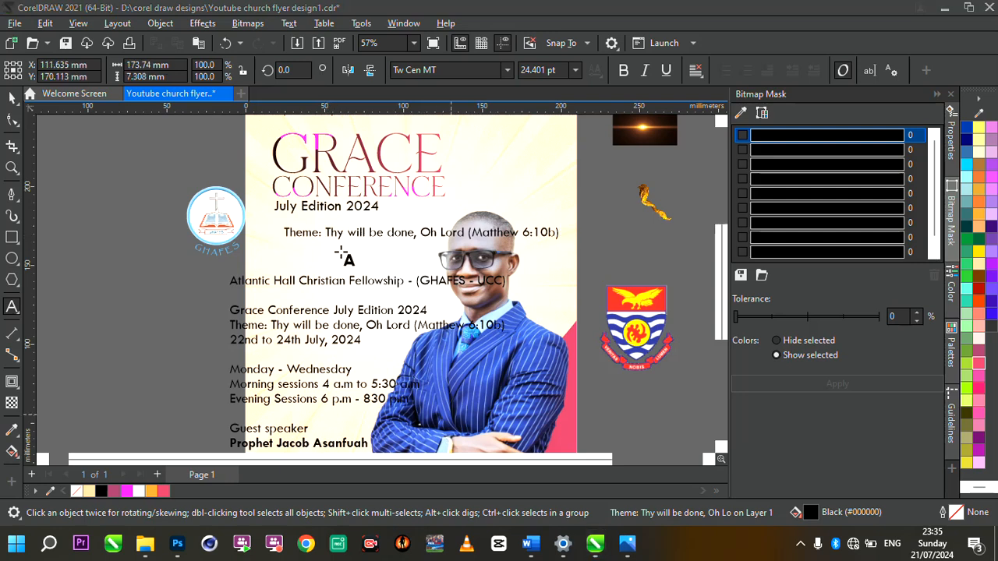
left_click(415, 234)
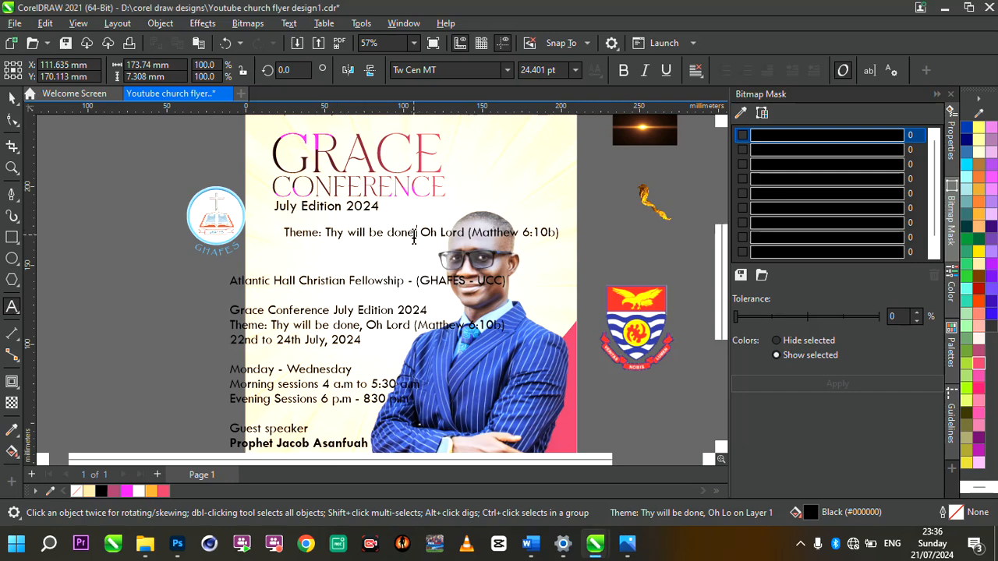
key("Return")
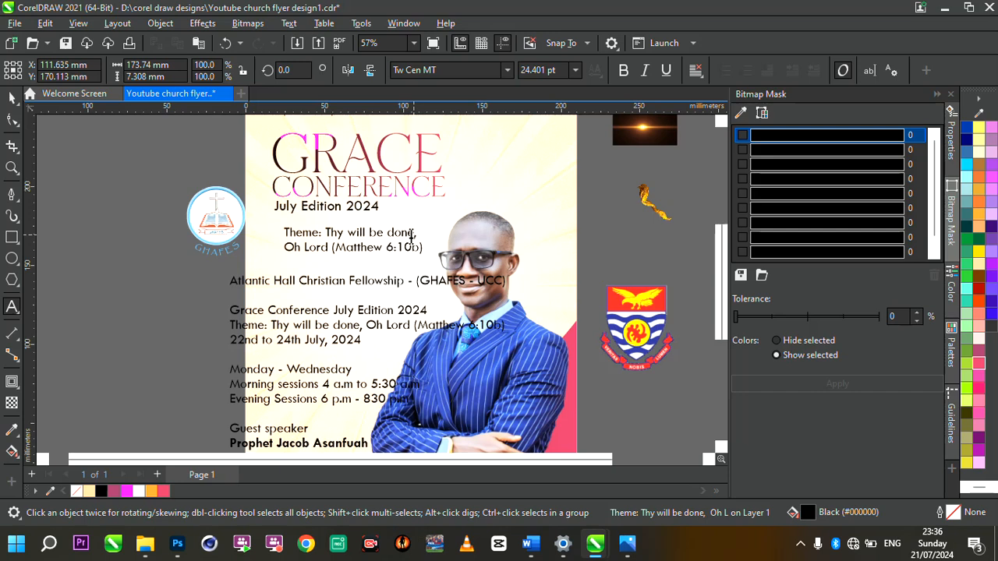
key("Escape")
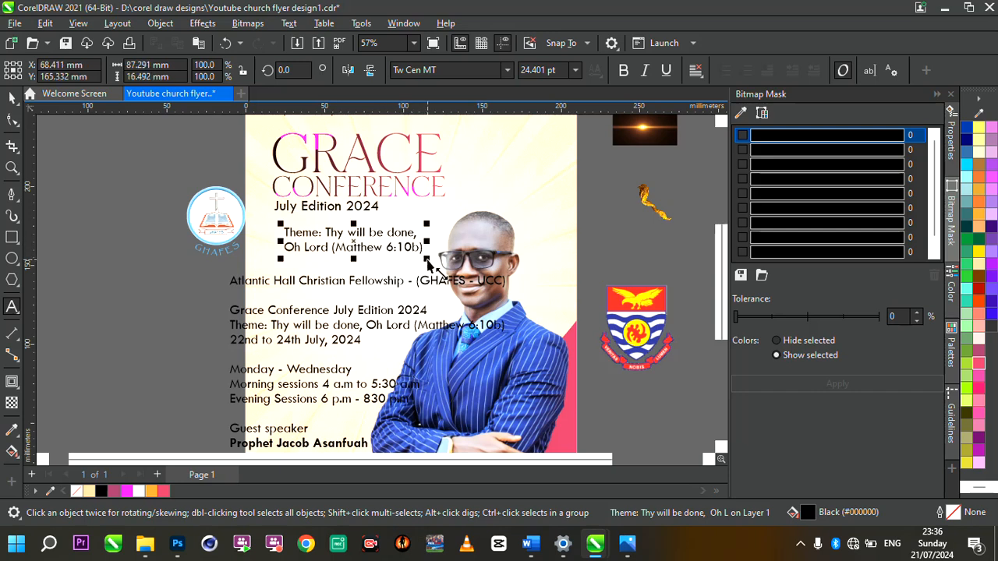
left_click_drag(426, 258, 331, 239)
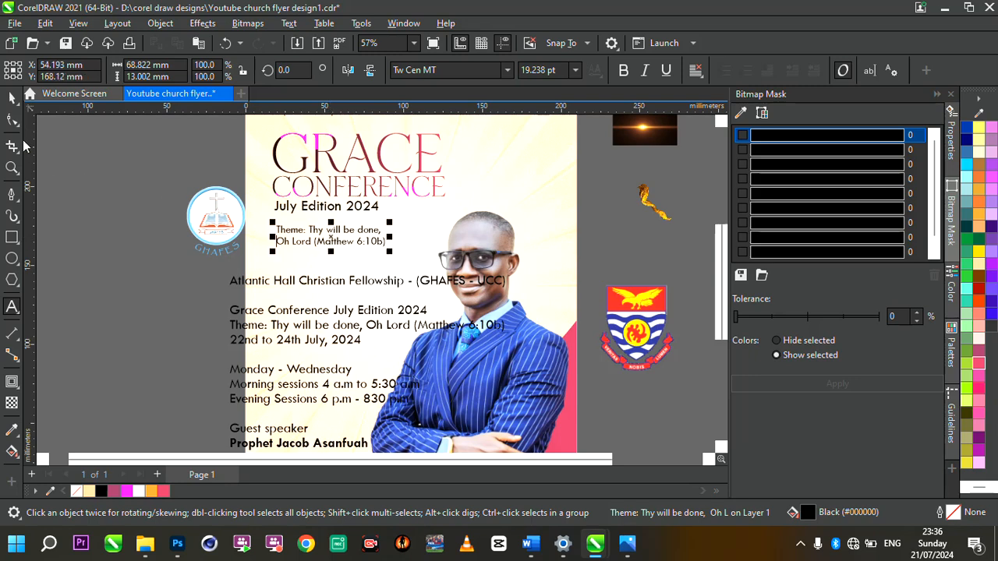
Step: Tighten the line spacing between the two Theme lines with the Shape tool
left_click(13, 99)
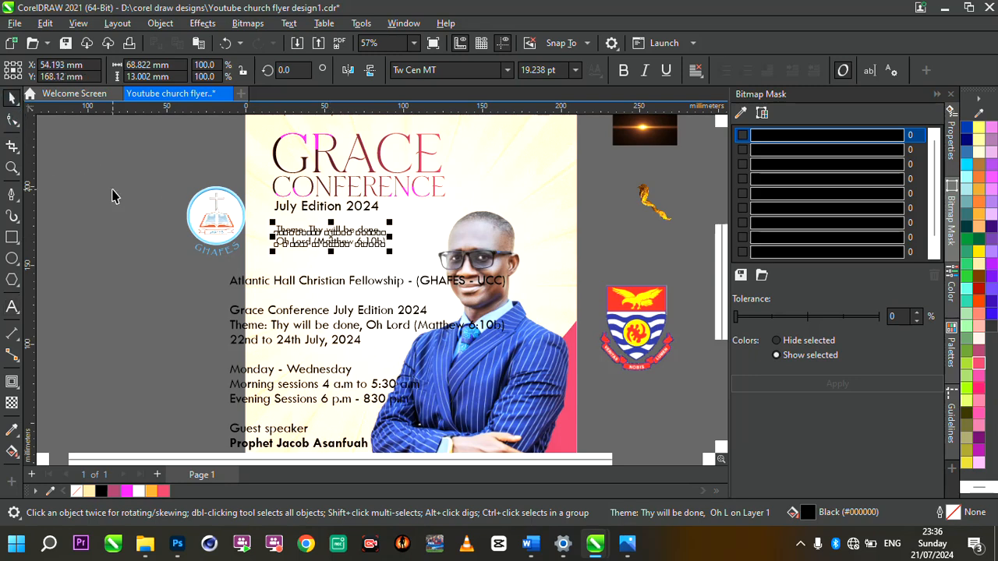
left_click(112, 195)
left_click(294, 241)
scroll(294, 242, "up", 4)
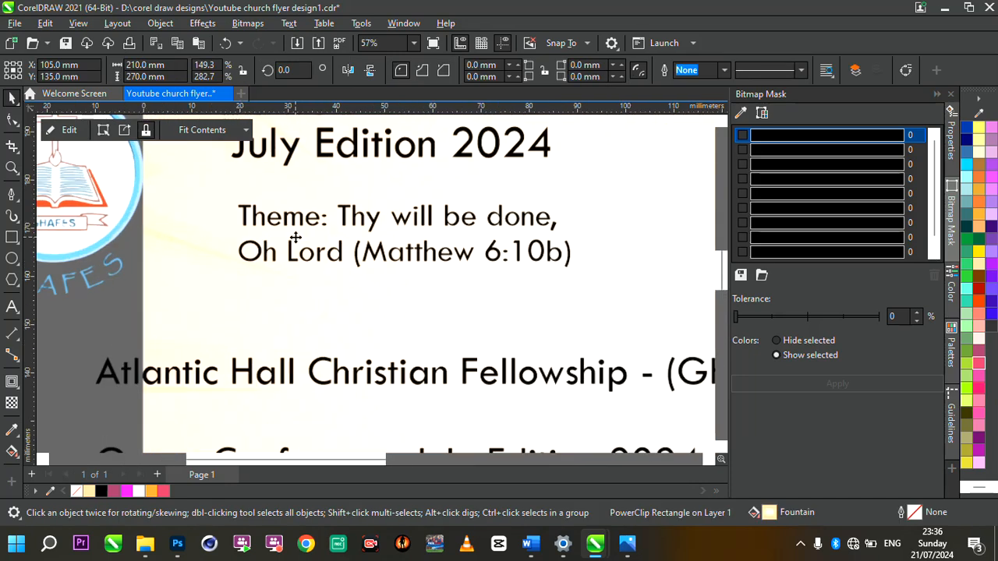
left_click(301, 259)
scroll(301, 259, "up", 3)
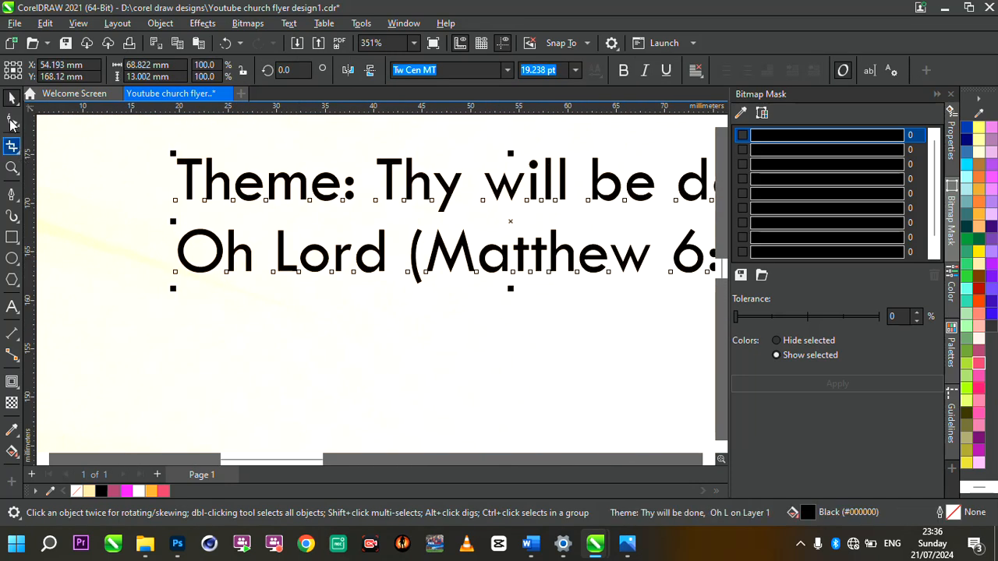
left_click(11, 121)
mouse_move(173, 288)
left_mouse_down()
mouse_move(151, 267)
mouse_move(169, 299)
mouse_move(165, 275)
left_mouse_up()
scroll(175, 277, "down", 3)
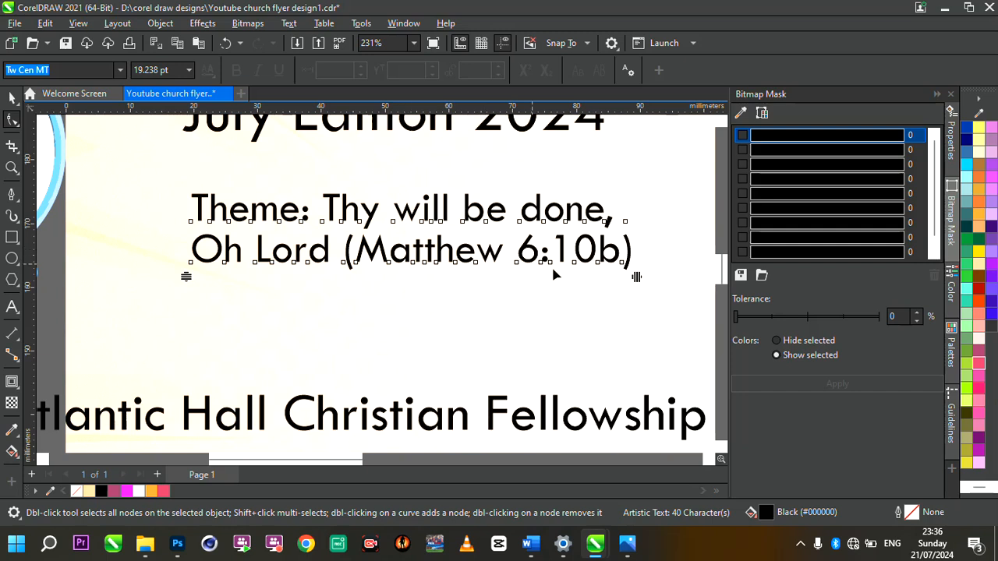
mouse_move(636, 281)
left_mouse_down()
mouse_move(661, 283)
mouse_move(645, 280)
left_mouse_up()
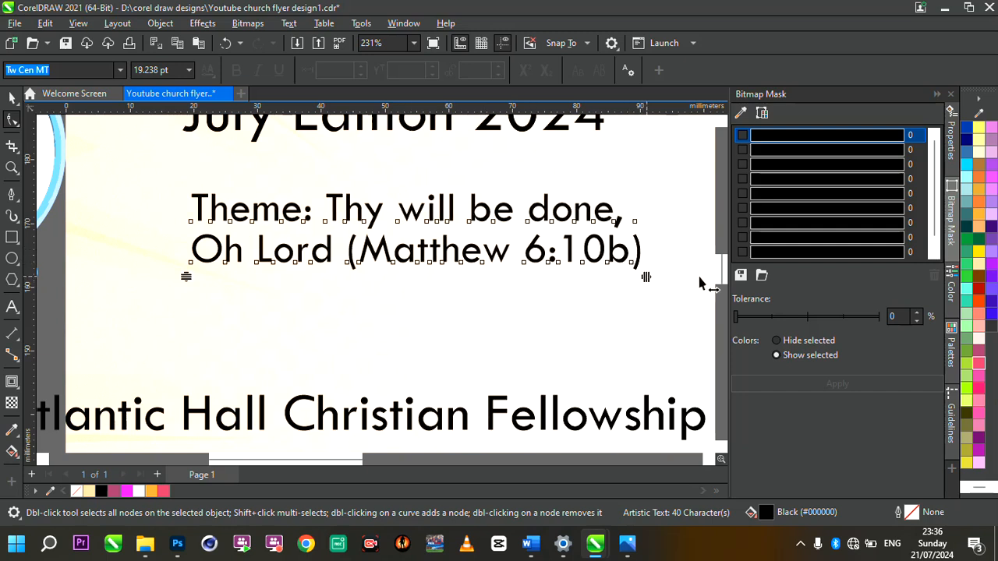
scroll(705, 288, "right", 2)
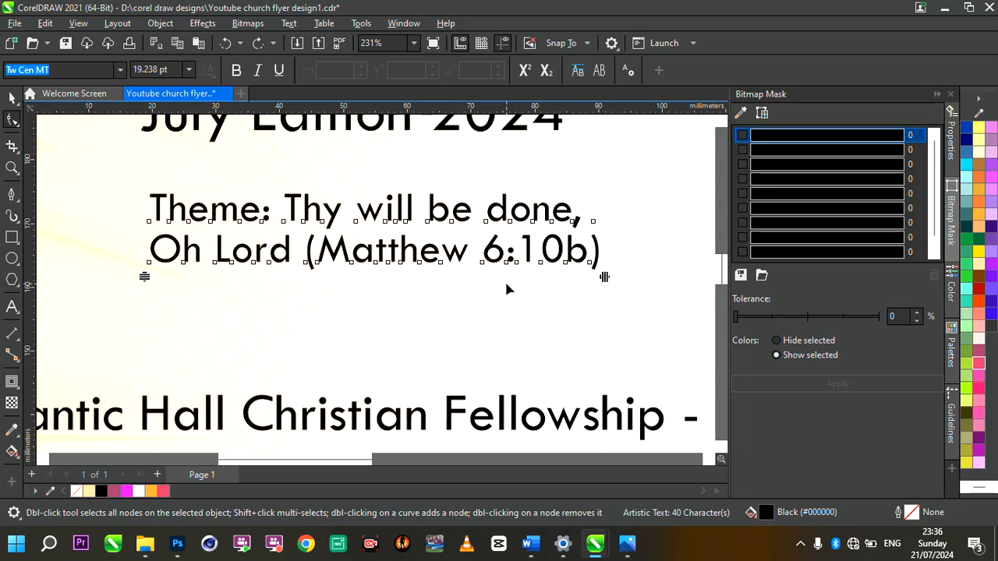
key("ctrl+z")
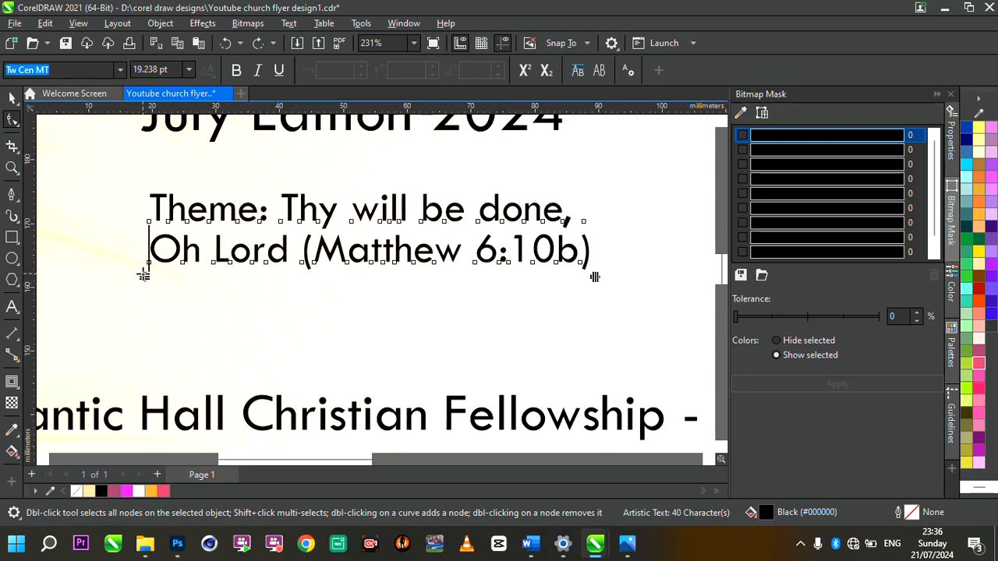
left_click_drag(143, 270, 139, 265)
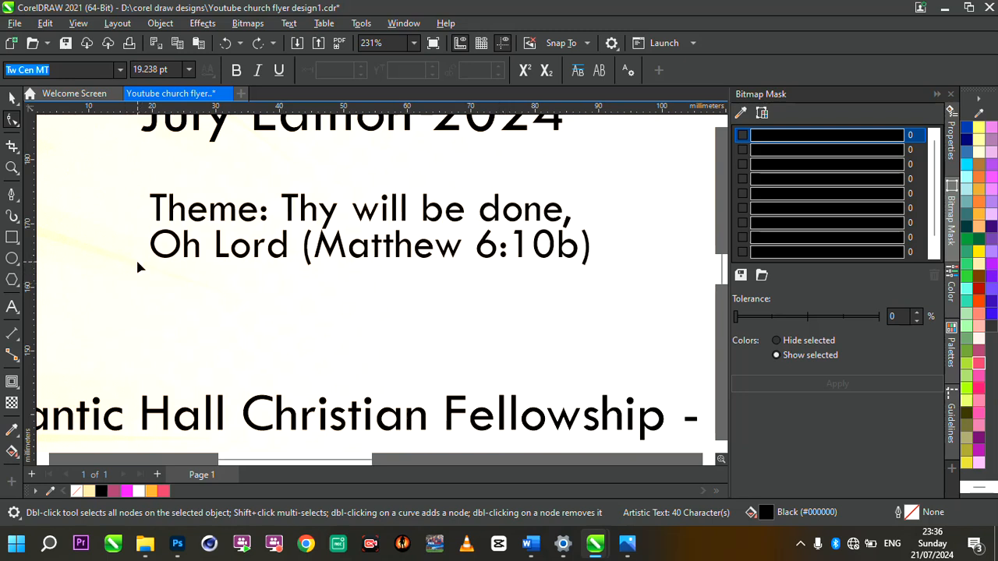
Step: Make the word 'Theme:' bold
left_click(11, 99)
scroll(366, 242, "down", 10)
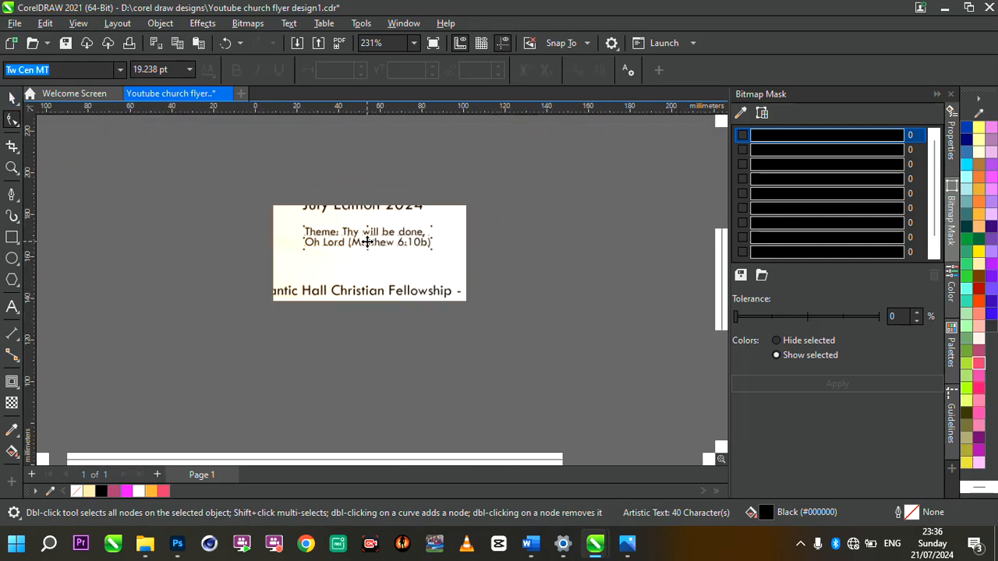
scroll(420, 240, "up", 1)
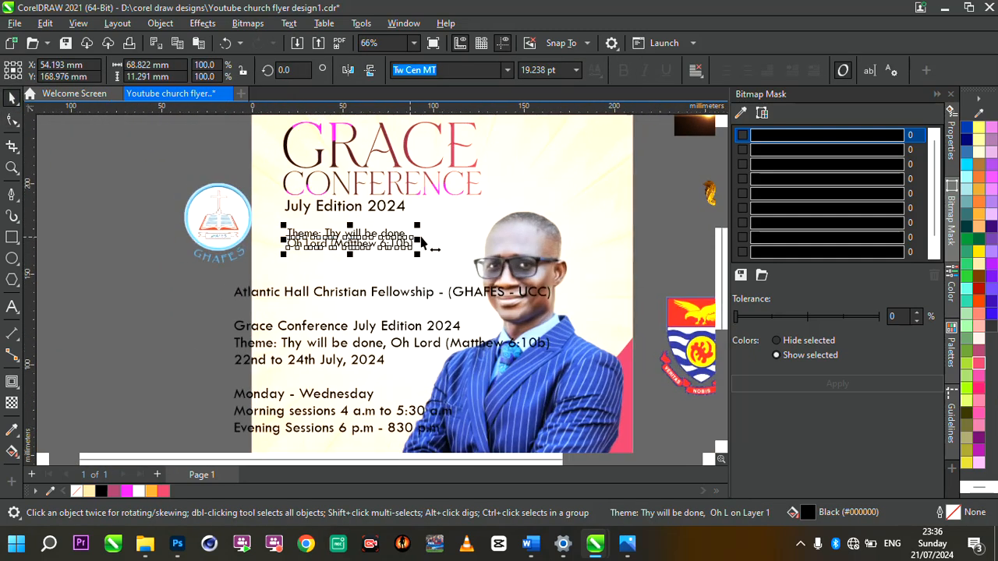
left_click(321, 236)
scroll(322, 236, "up", 7)
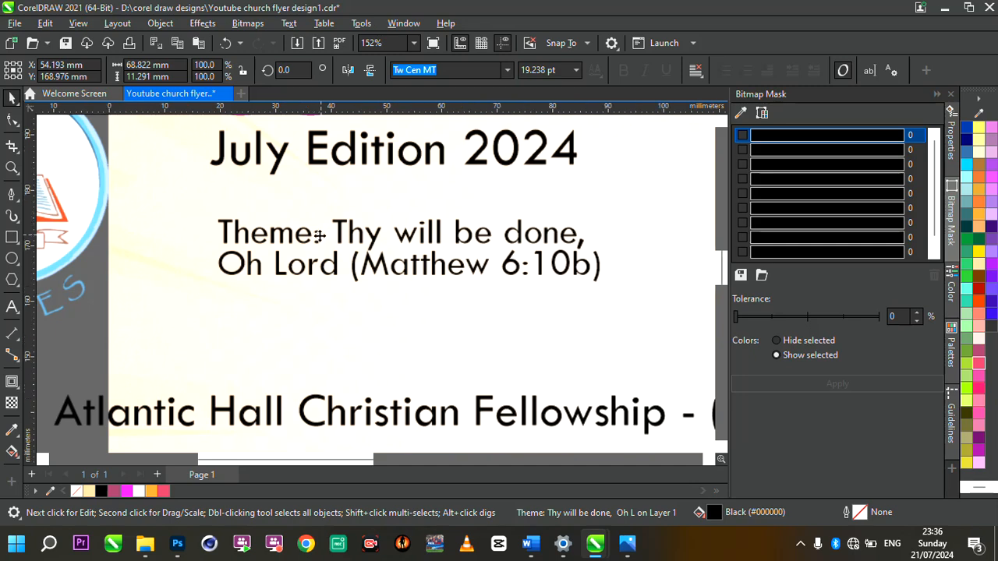
double_click(322, 233)
left_click_drag(323, 234, 198, 240)
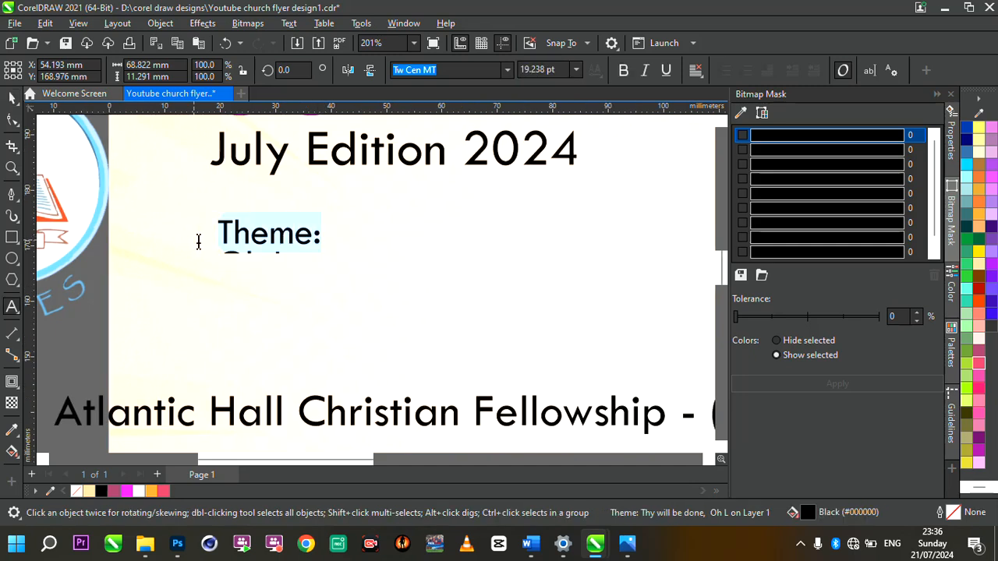
left_click(622, 71)
Step: Move the event details block off the page to the left
scroll(360, 269, "down", 2)
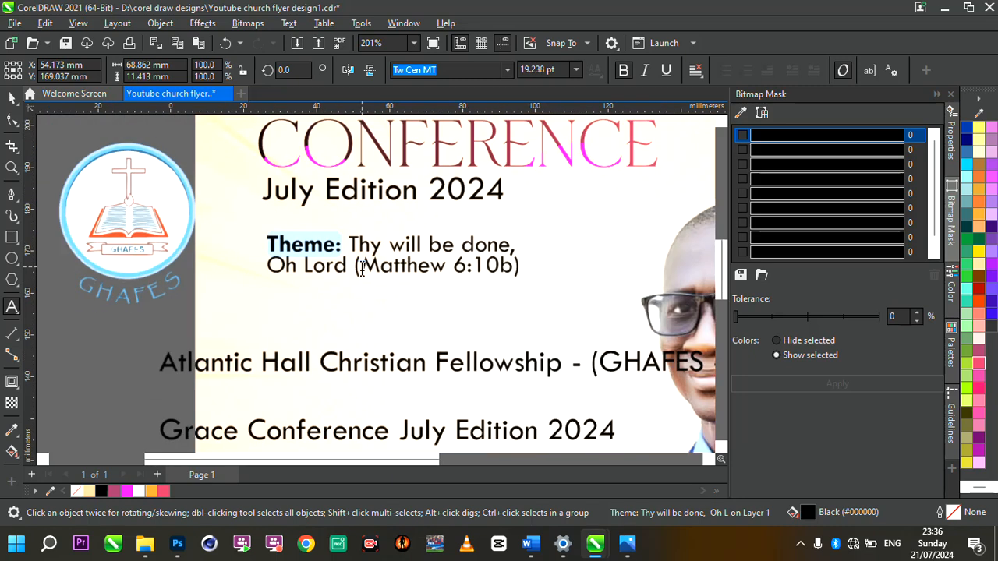
scroll(361, 269, "down", 3)
left_click(12, 98)
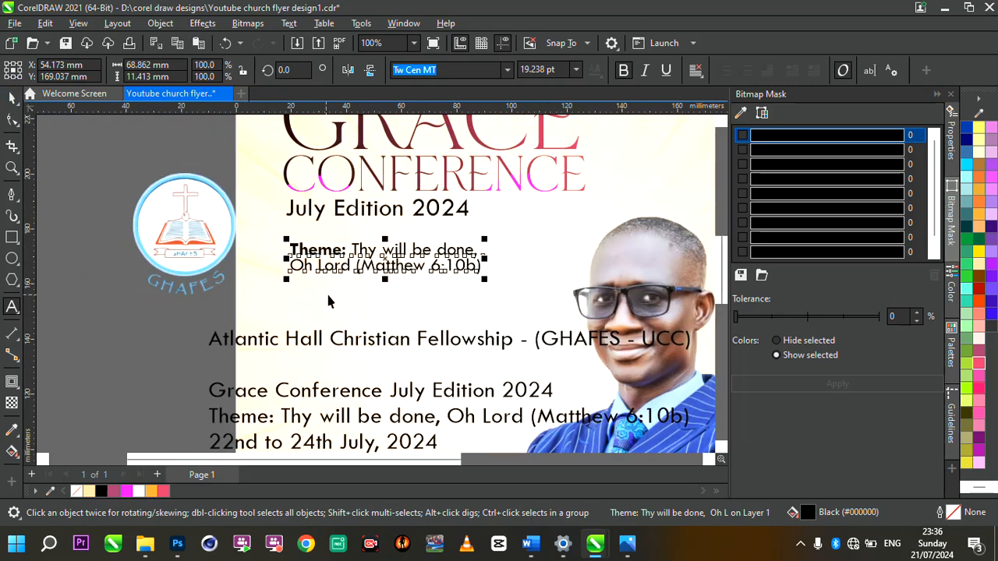
scroll(407, 284, "down", 4)
left_click_drag(415, 329, 238, 315)
scroll(290, 349, "up", 2)
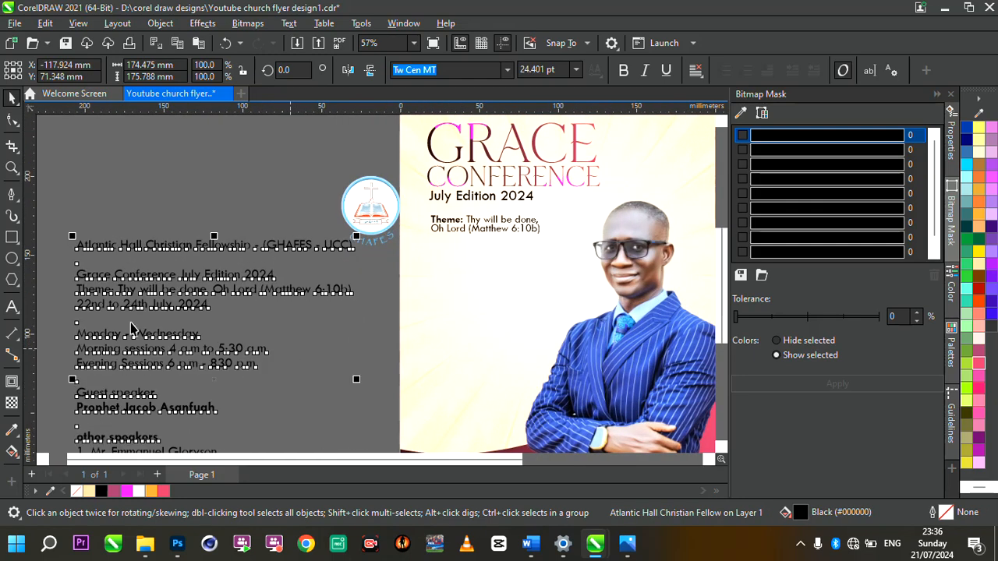
Step: Paste a copy of '22nd to 24th July, 2024' below the theme, shrink it slightly and nudge left
double_click(79, 307)
left_click_drag(76, 305, 230, 313)
key("ctrl+c")
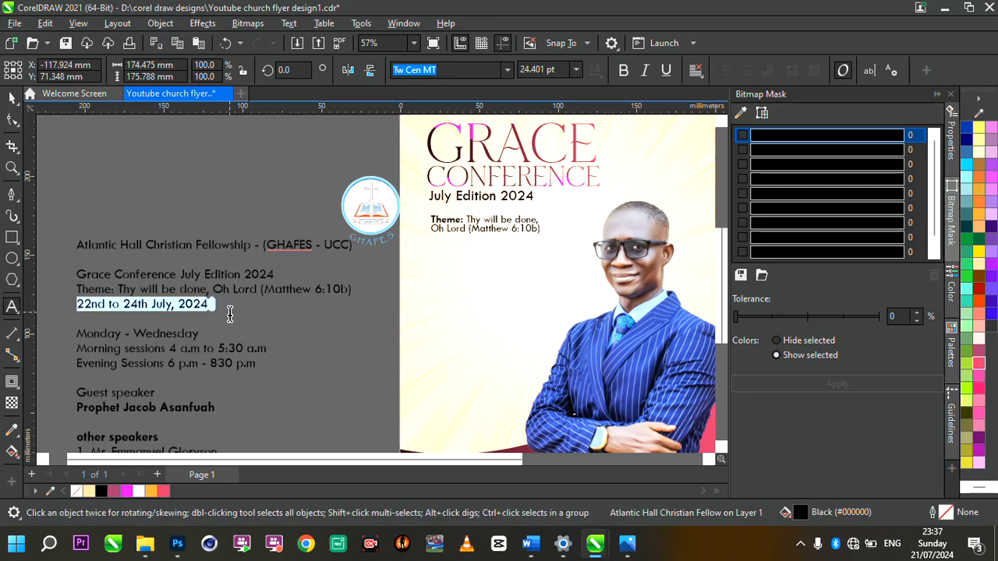
left_click(430, 258)
key("ctrl+v")
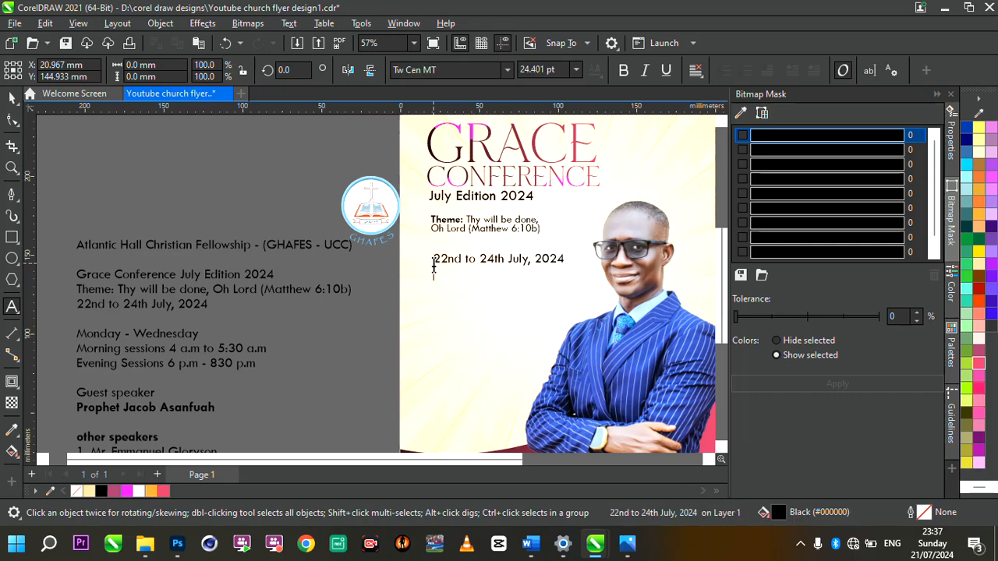
scroll(530, 251, "up", 1)
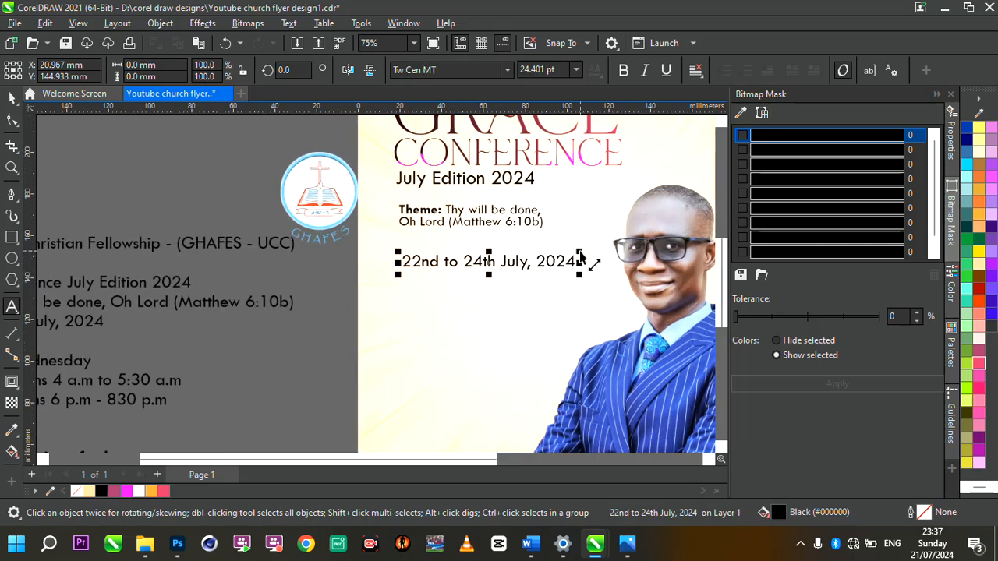
left_click_drag(569, 257, 552, 251)
left_click_drag(477, 264, 474, 263)
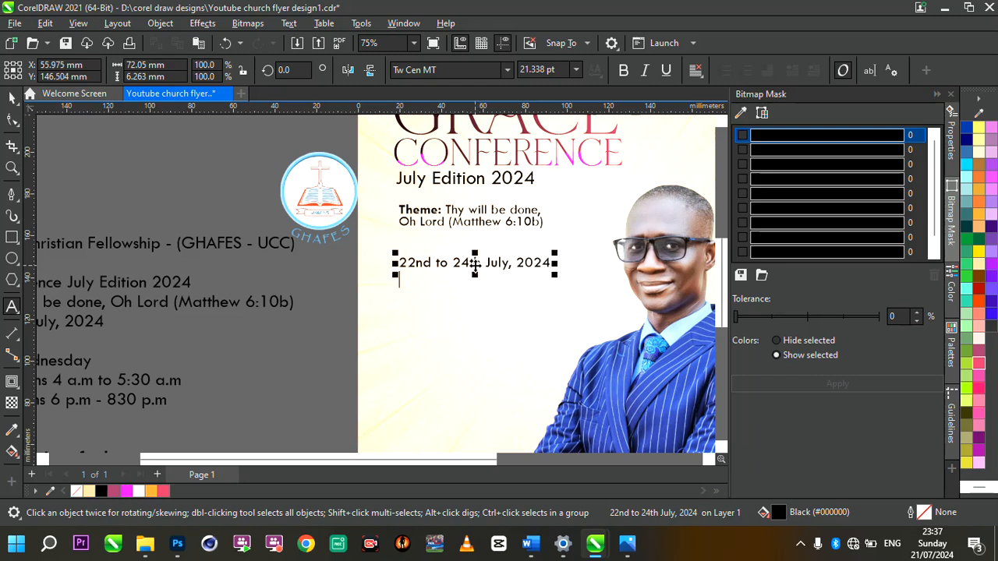
scroll(475, 264, "down", 1)
scroll(578, 243, "up", 2)
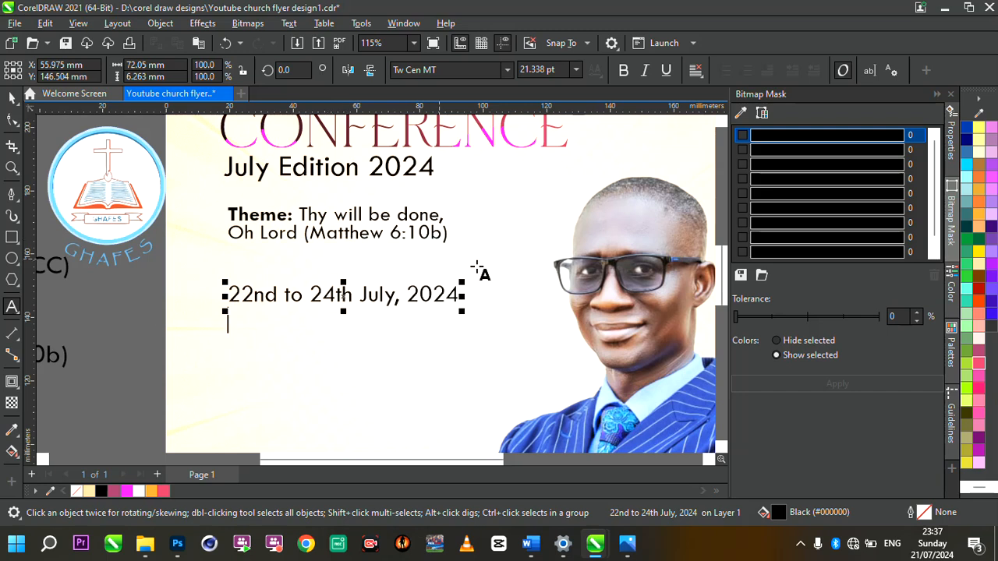
Step: Draw a freehand loop around the date line
left_click(18, 202)
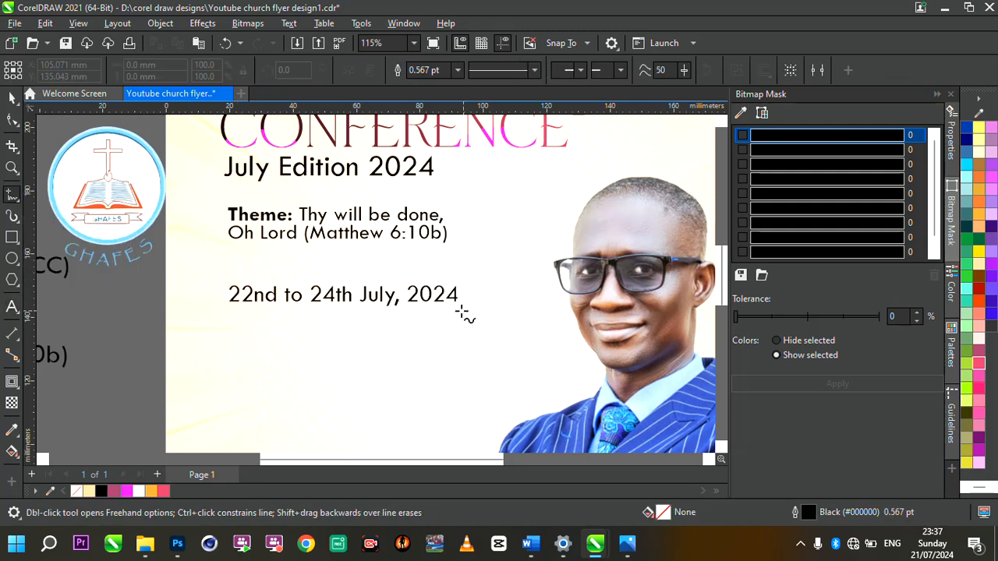
left_click_drag(458, 311, 232, 314)
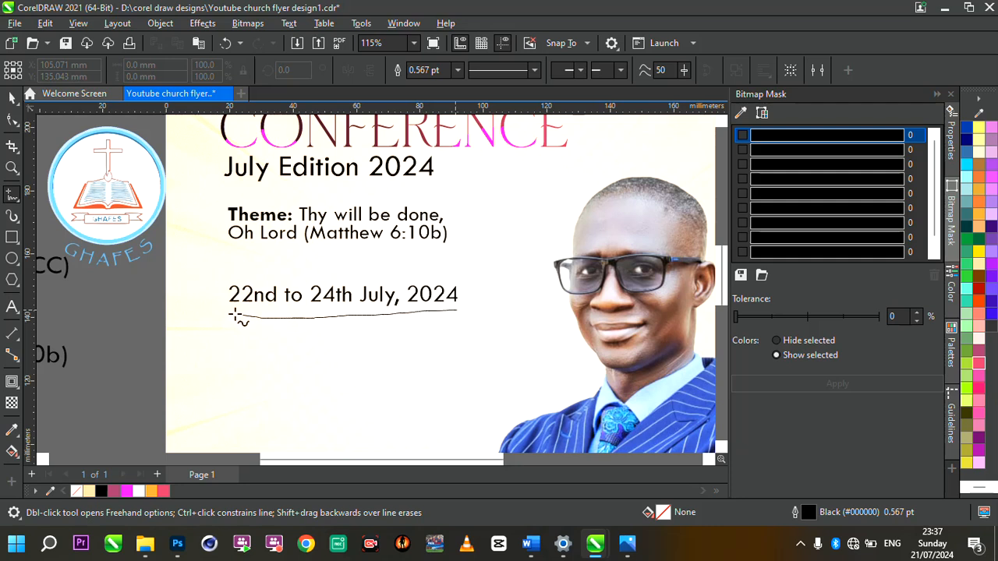
left_click_drag(220, 269, 358, 268)
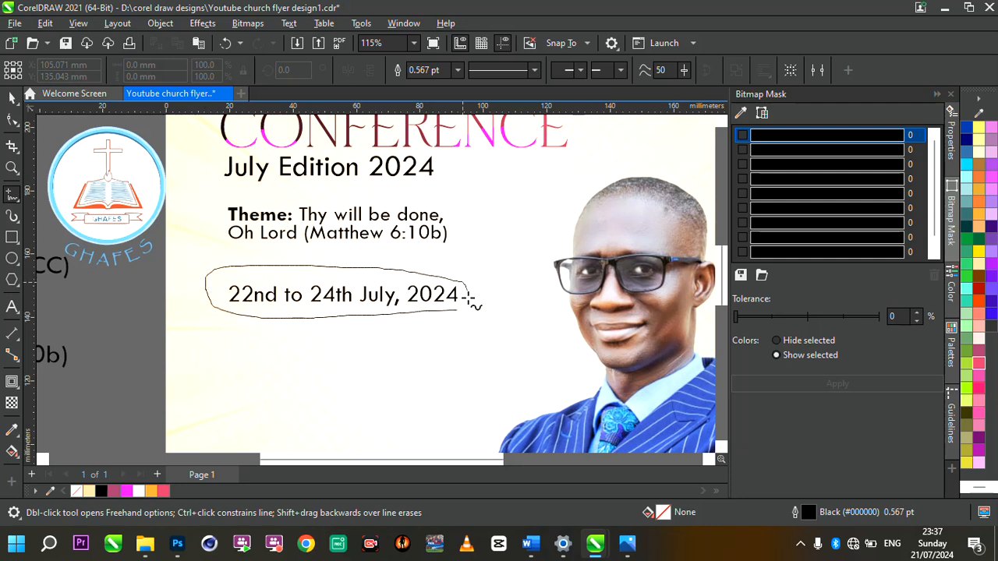
mouse_move(467, 297)
left_mouse_down()
mouse_move(450, 322)
mouse_move(427, 321)
left_mouse_up()
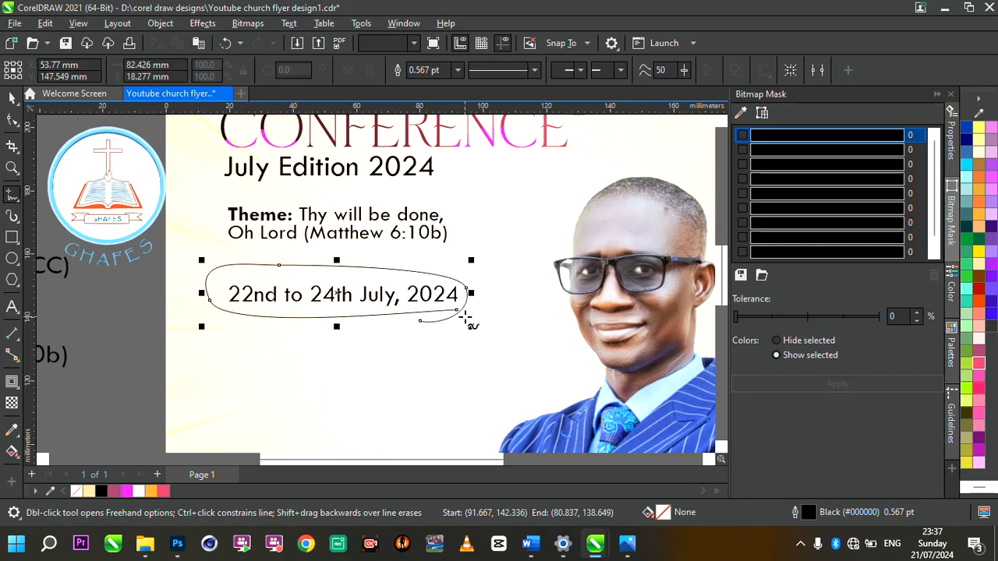
scroll(467, 316, "up", 1)
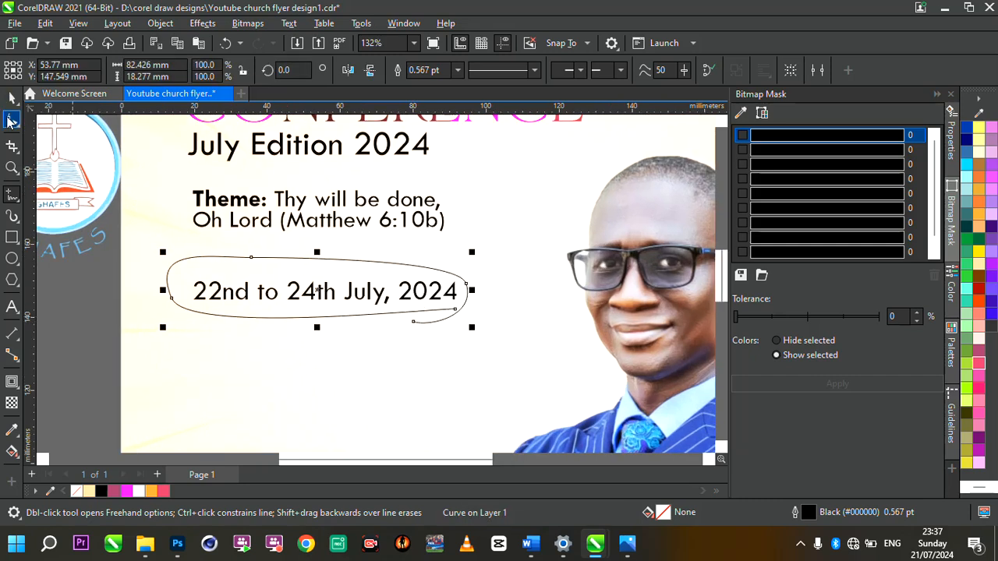
Step: Edit the loop's nodes to smooth it into a rounder oval
left_click(11, 119)
double_click(251, 262)
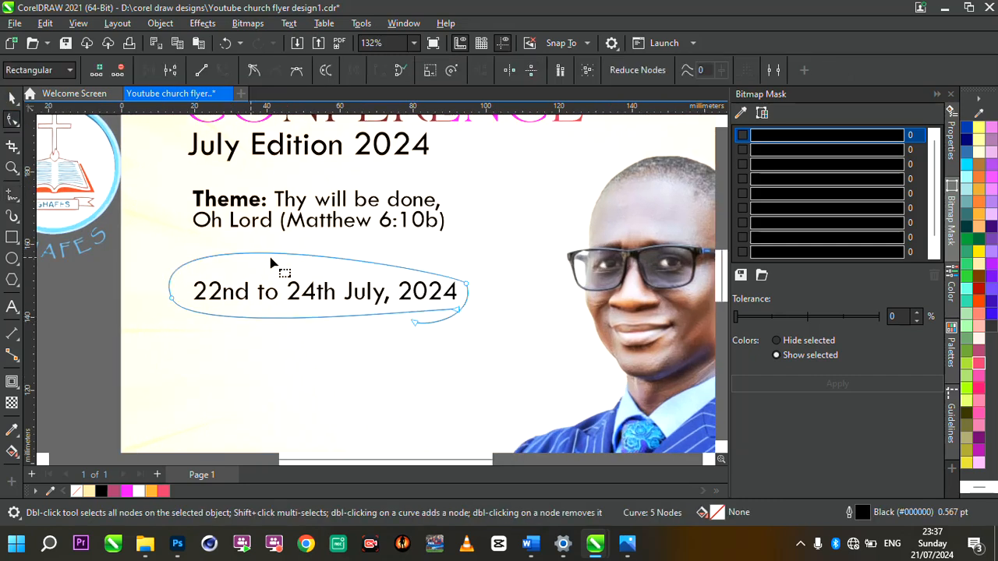
double_click(467, 290)
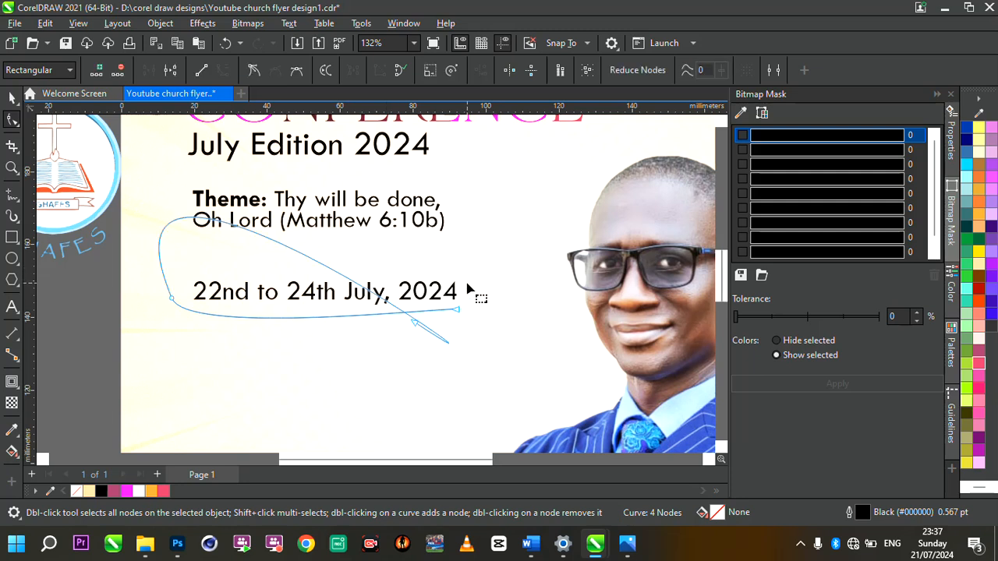
double_click(467, 289)
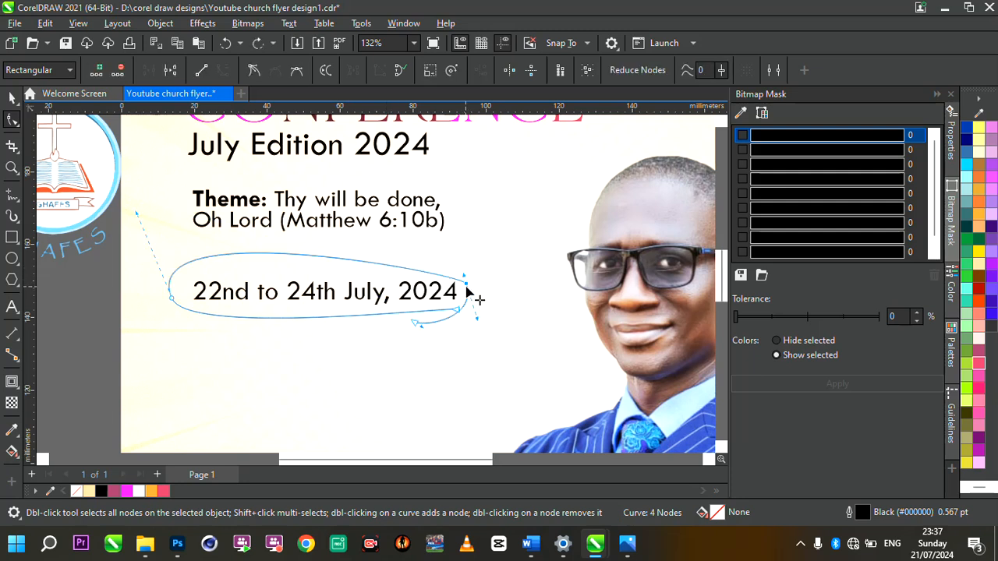
left_click_drag(468, 289, 450, 310)
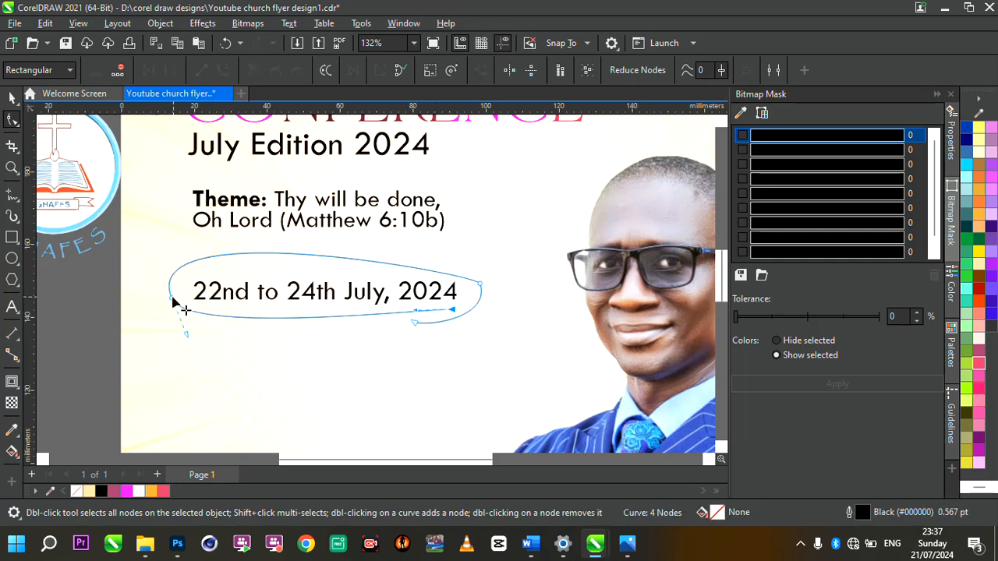
left_click_drag(173, 299, 178, 299)
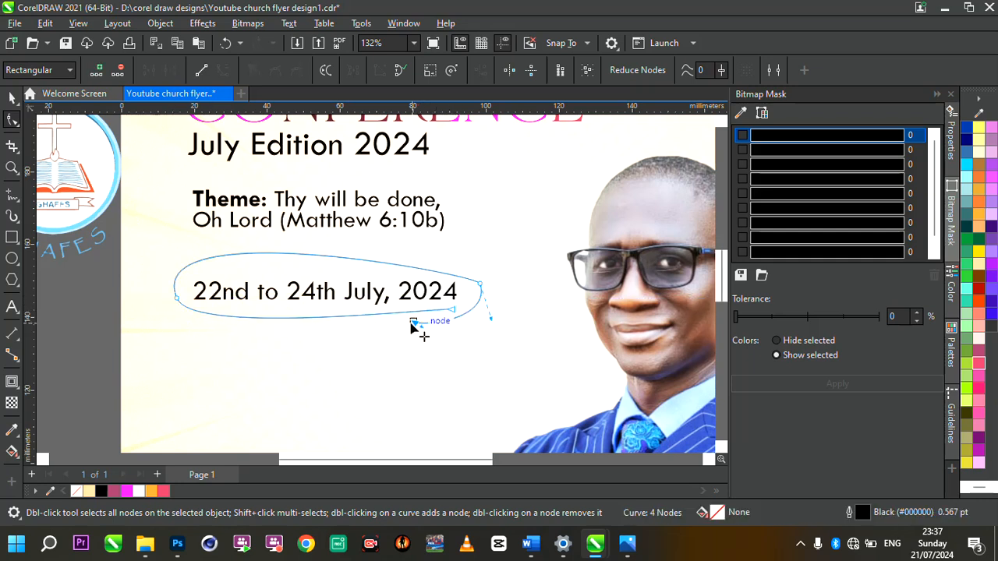
left_click_drag(417, 330, 411, 337)
Step: Set the loop's outline width to 1.0 pt
left_click(11, 99)
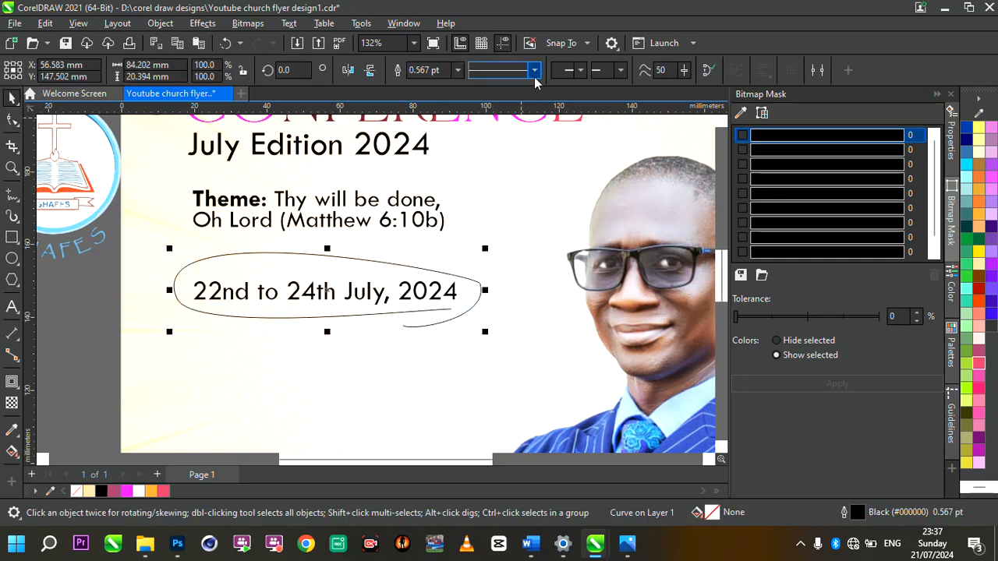
left_click(457, 70)
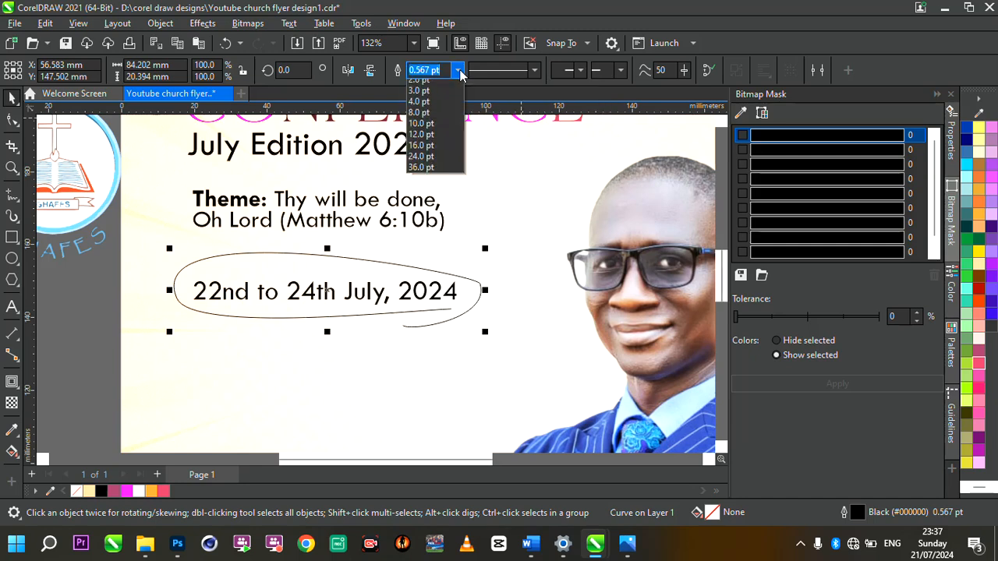
left_click(445, 130)
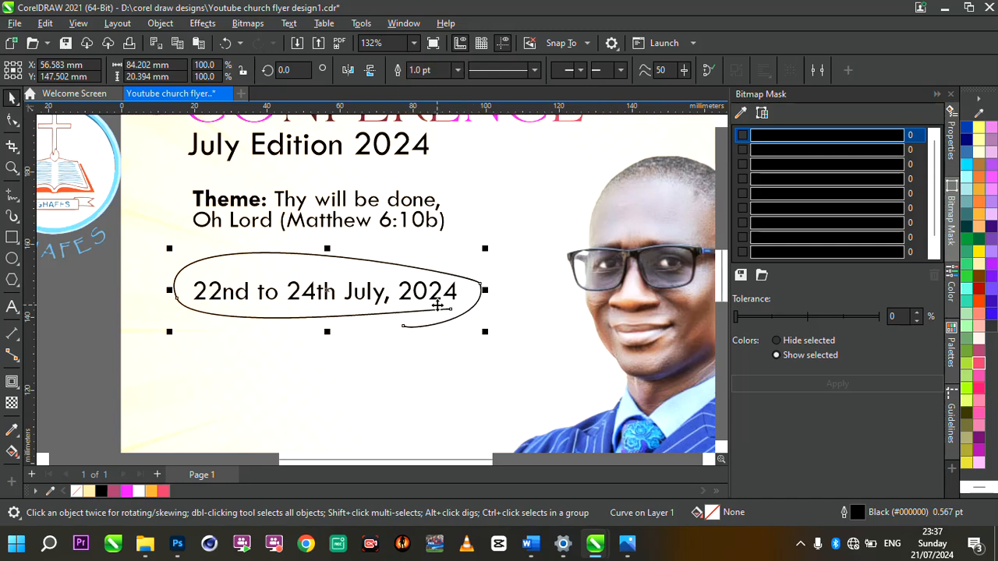
scroll(440, 306, "down", 3)
left_click(276, 362)
Step: Move the GHAFES logo up and left, and shift the date and its loop slightly down
scroll(512, 322, "up", 1)
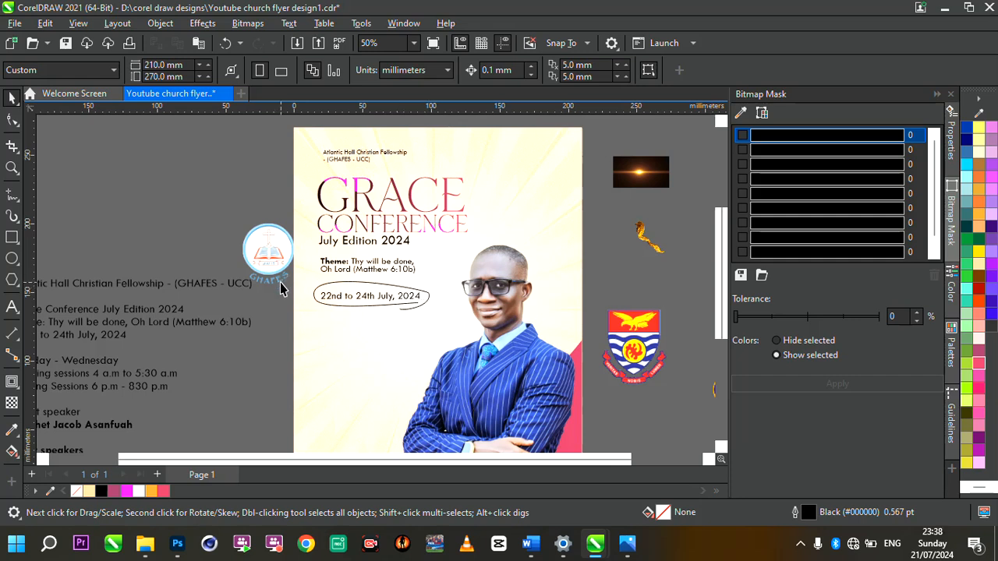
mouse_move(270, 267)
left_mouse_down()
mouse_move(262, 251)
mouse_move(471, 340)
left_mouse_up()
left_click_drag(367, 301, 366, 308)
Step: Select the three schedule lines in the event details notes beside the page
scroll(309, 317, "down", 3)
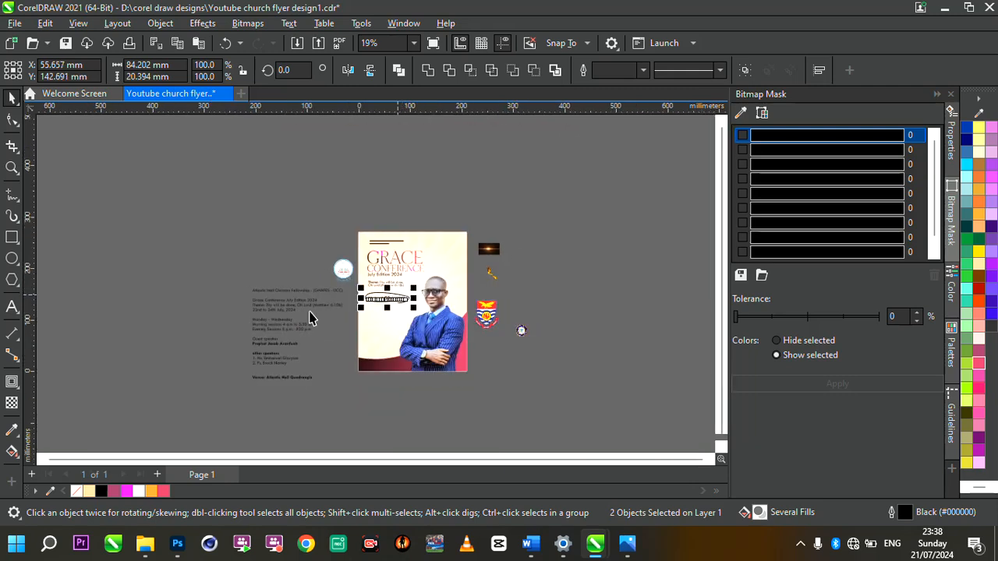
scroll(309, 317, "up", 3)
left_click(201, 357)
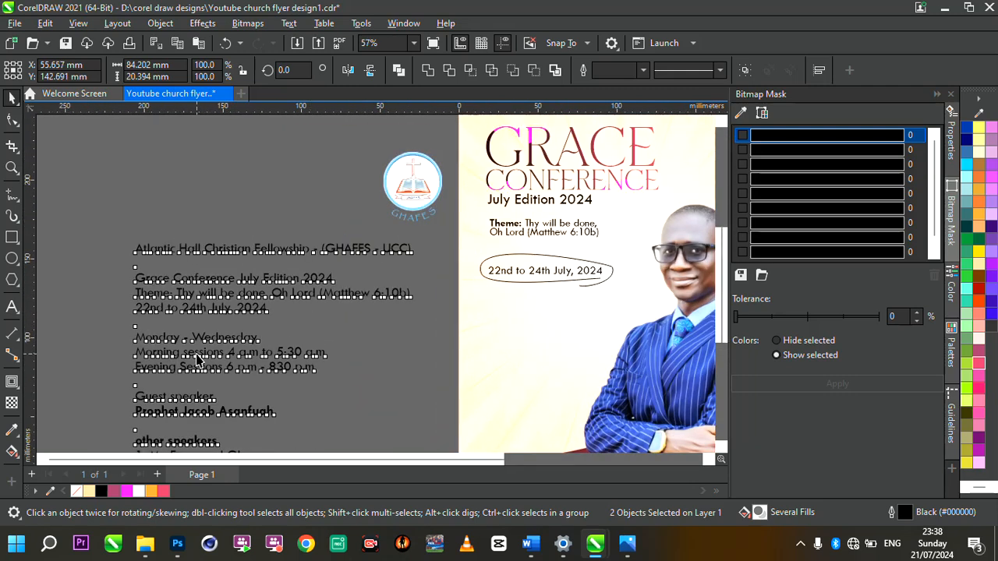
double_click(148, 339)
left_click_drag(136, 338, 319, 370)
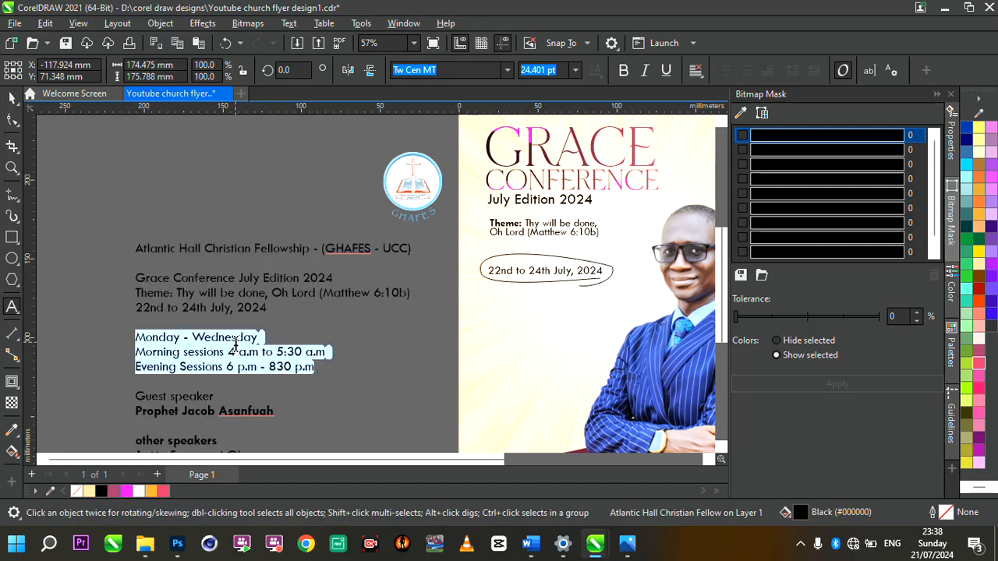
scroll(234, 343, "down", 4)
scroll(346, 333, "up", 5)
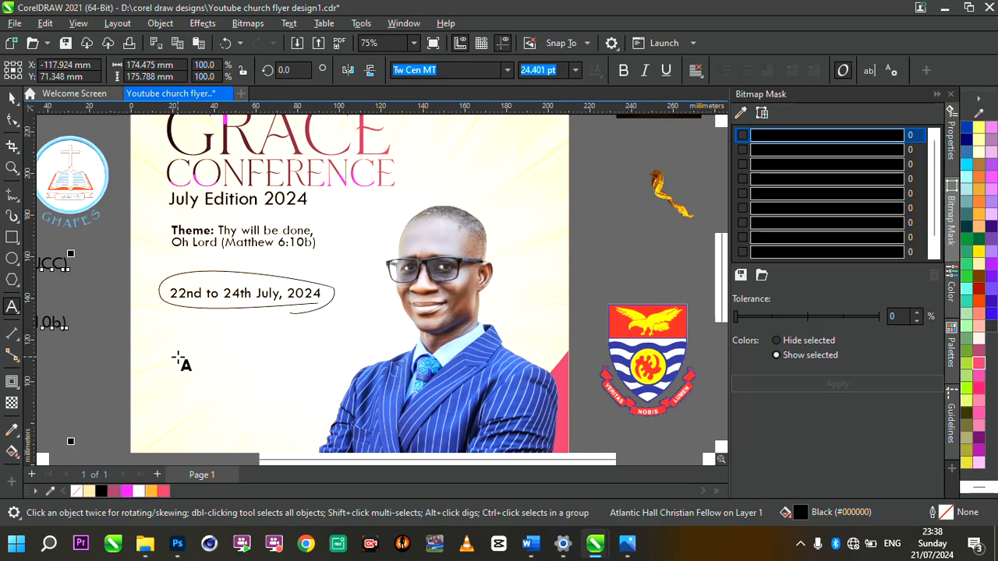
Step: Paste the schedule lines as new text below the date, then resize and position it
left_click(178, 356)
key("ctrl+v")
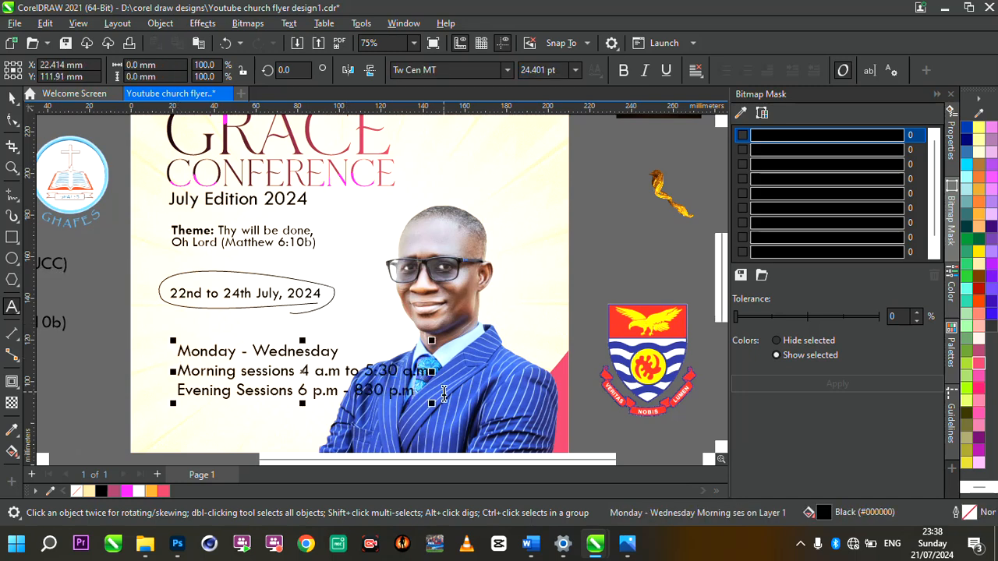
left_click_drag(434, 402, 322, 380)
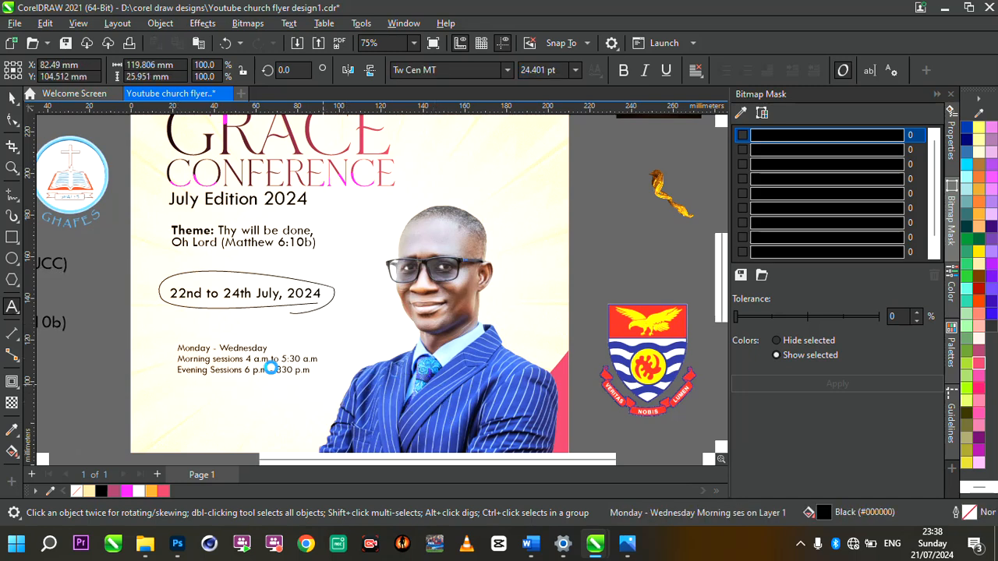
left_click_drag(248, 358, 236, 343)
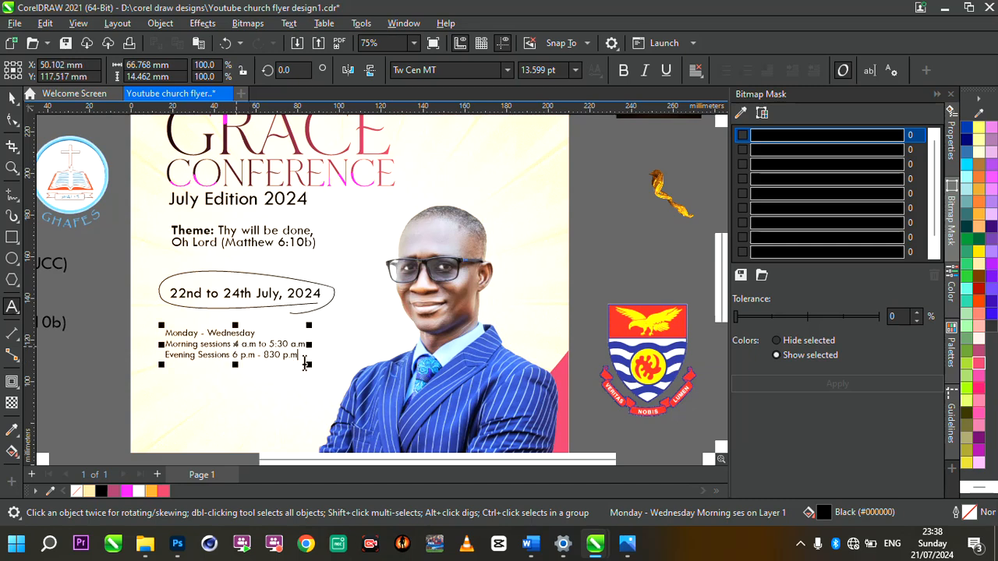
left_click_drag(312, 371, 346, 385)
Step: Select the Monday - Wednesday line and tighten the schedule's line spacing
scroll(184, 336, "up", 2)
scroll(184, 336, "up", 1)
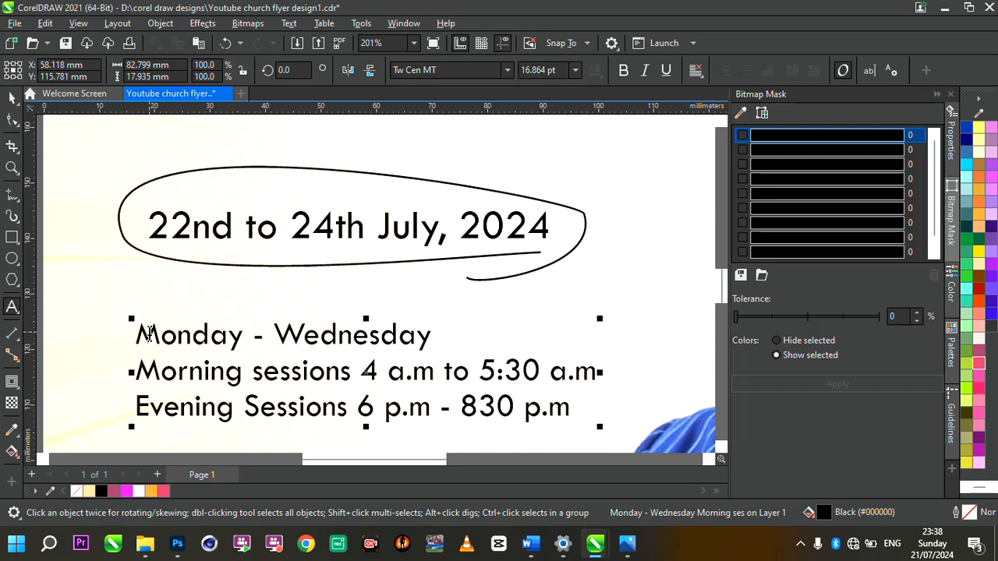
left_click_drag(137, 334, 460, 328)
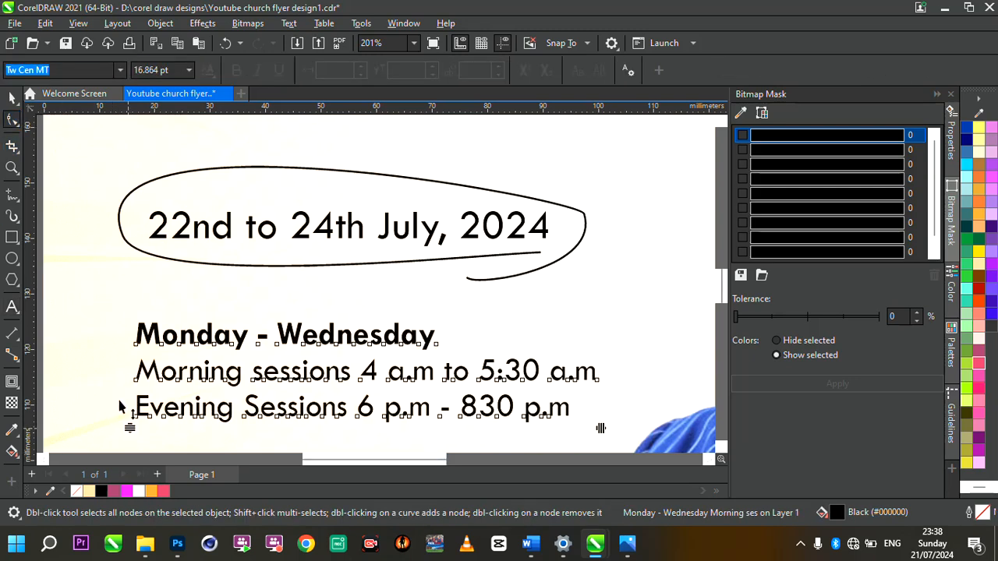
left_click_drag(118, 399, 119, 401)
scroll(239, 292, "down", 2)
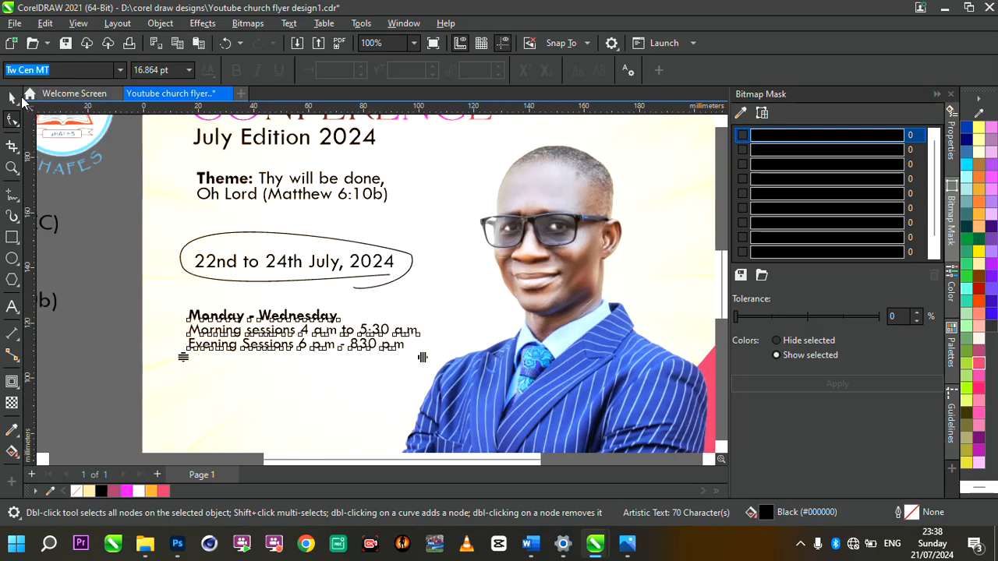
left_click(13, 98)
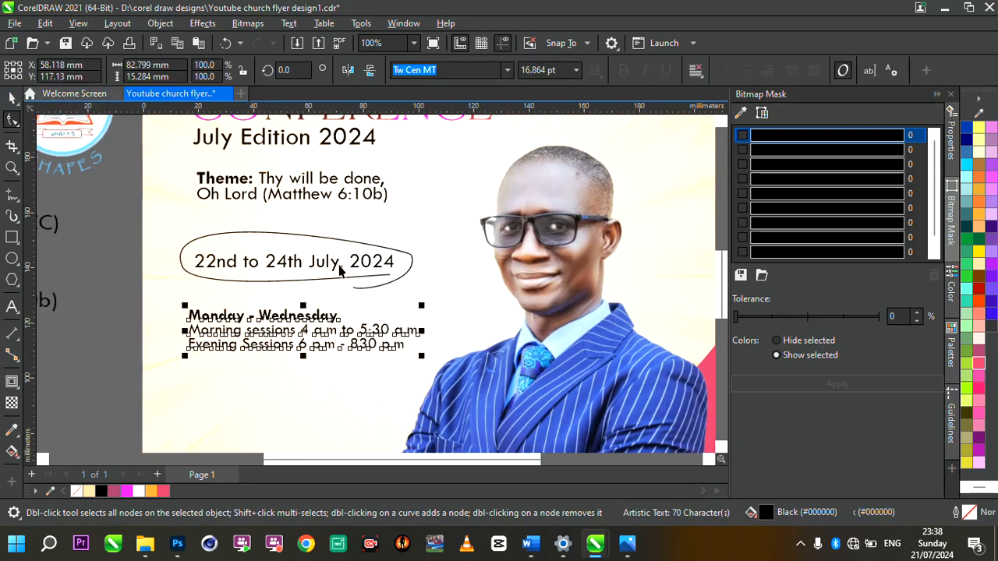
scroll(339, 265, "down", 2)
scroll(346, 277, "up", 2)
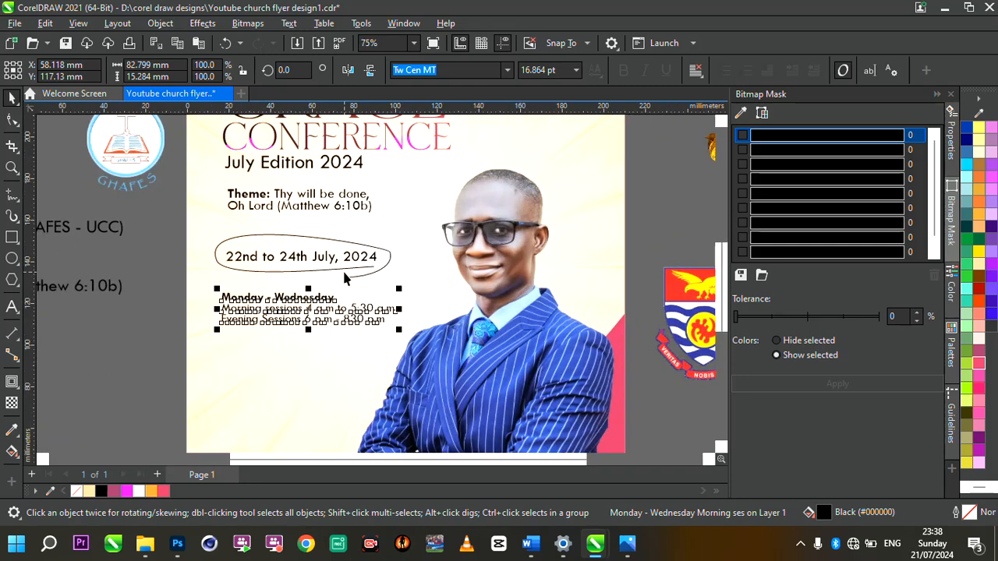
scroll(303, 311, "up", 2)
scroll(397, 312, "down", 2)
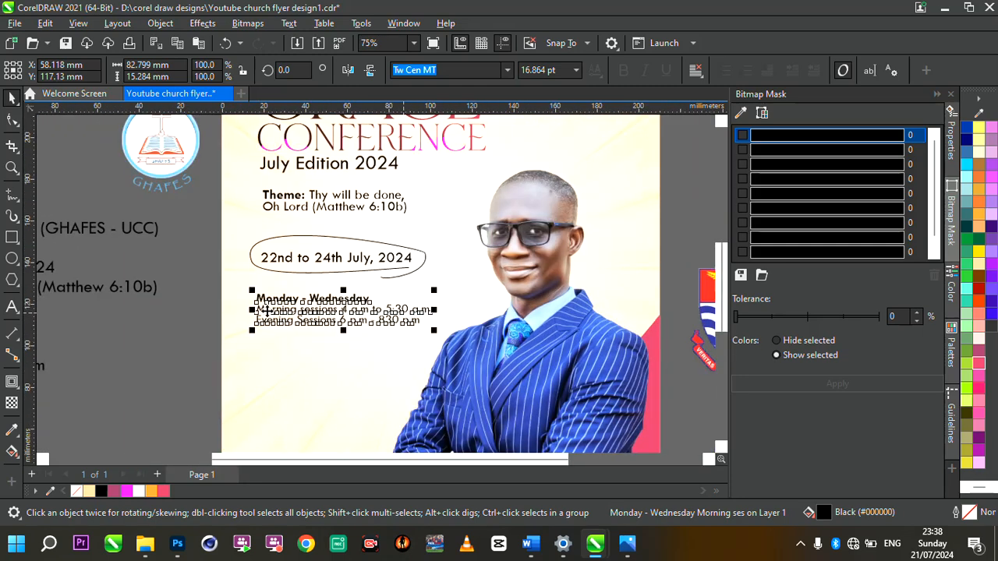
scroll(396, 307, "down", 1)
scroll(318, 286, "down", 1)
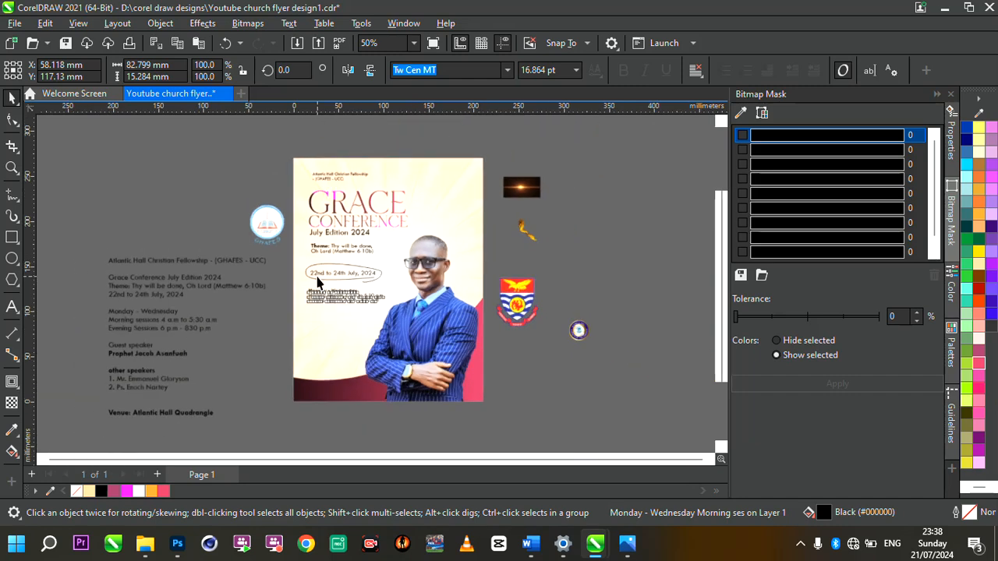
scroll(201, 331, "up", 2)
scroll(555, 314, "up", 3)
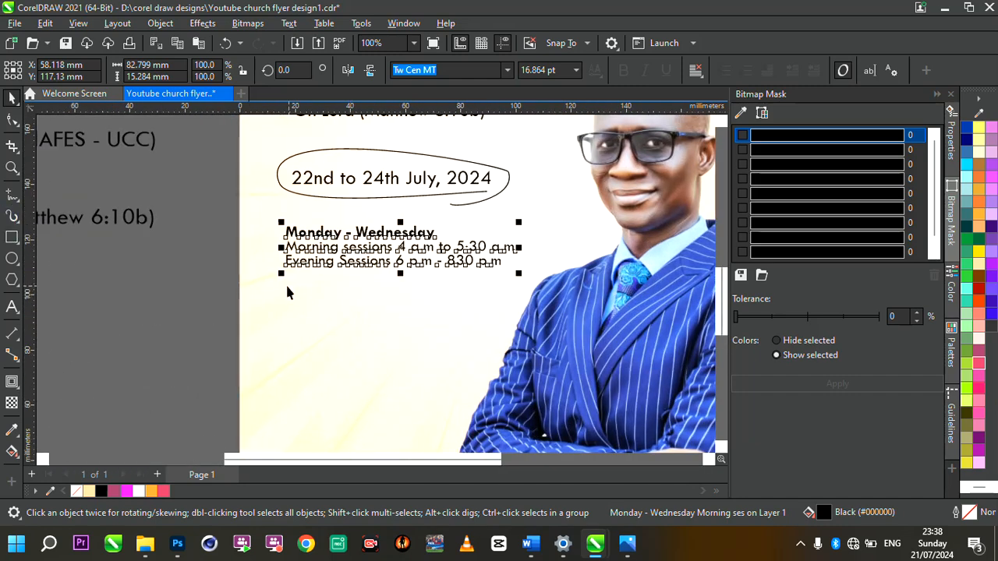
Step: Draw a rectangle below the session times, lower it slightly and narrow it from the right
left_click(11, 237)
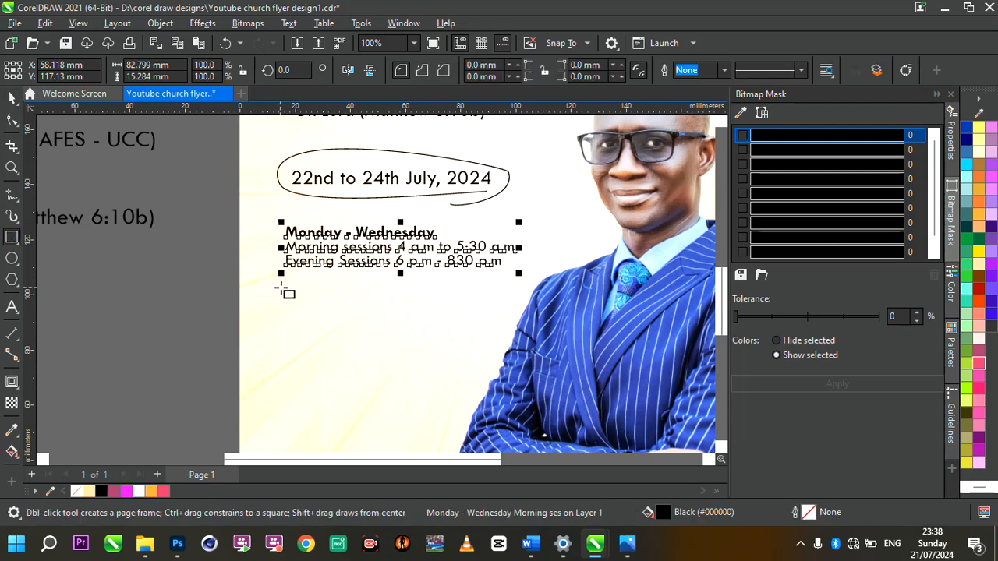
mouse_move(282, 284)
left_mouse_down()
mouse_move(482, 388)
mouse_move(503, 349)
left_mouse_up()
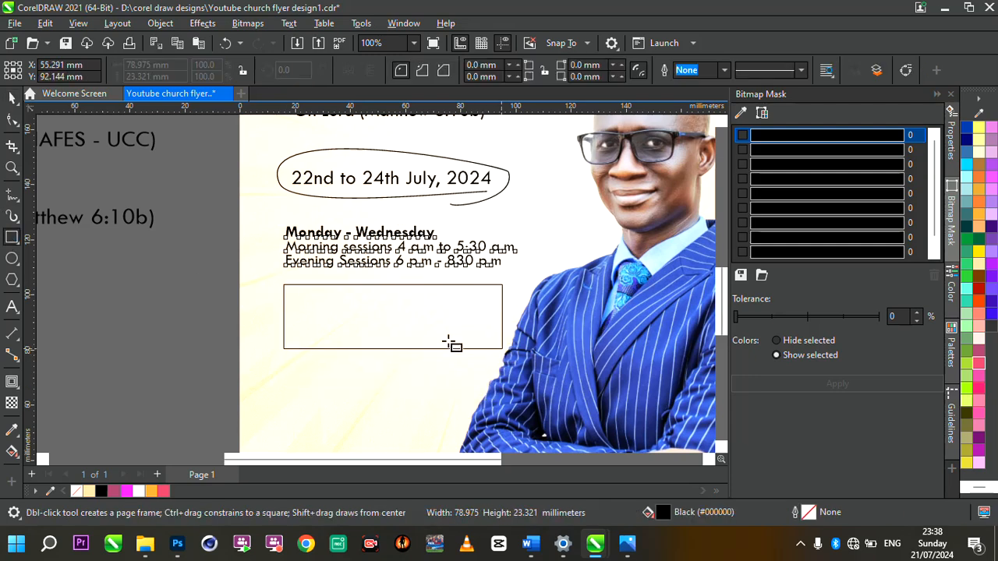
left_click_drag(392, 317, 392, 336)
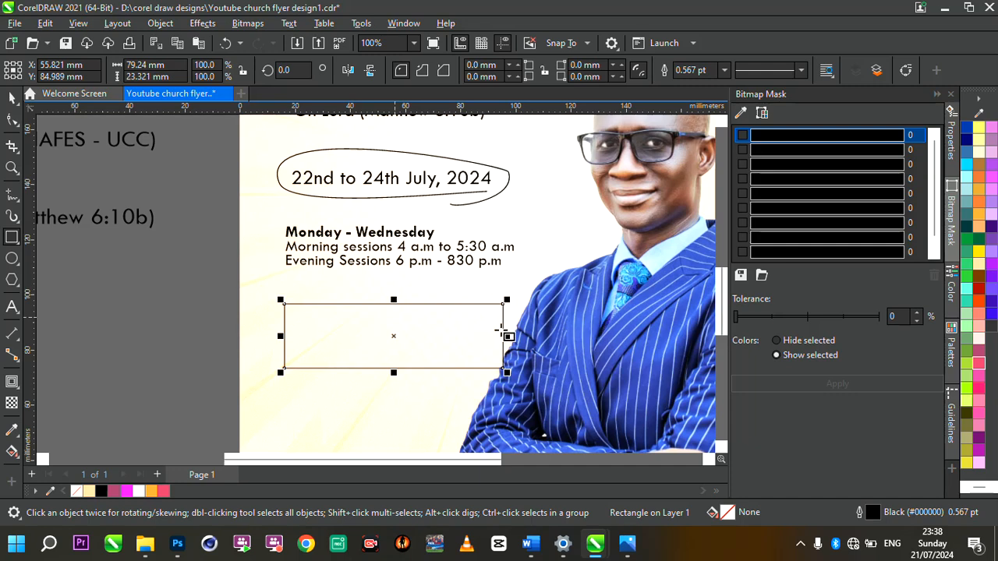
left_click_drag(505, 334, 478, 336)
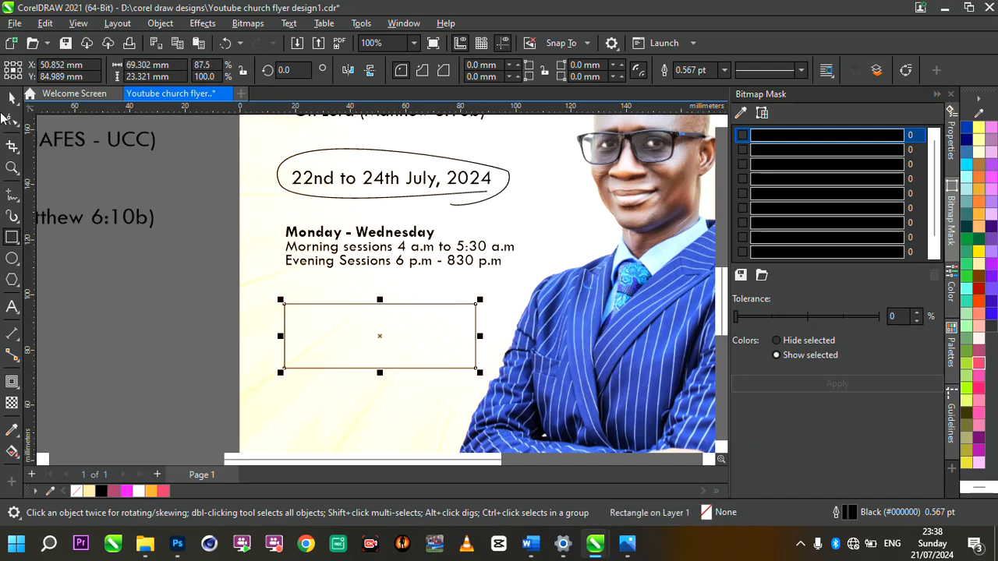
Step: Drag a copy of the Monday - Wednesday session text into the box
left_click(6, 102)
scroll(382, 291, "down", 4)
scroll(421, 285, "up", 3)
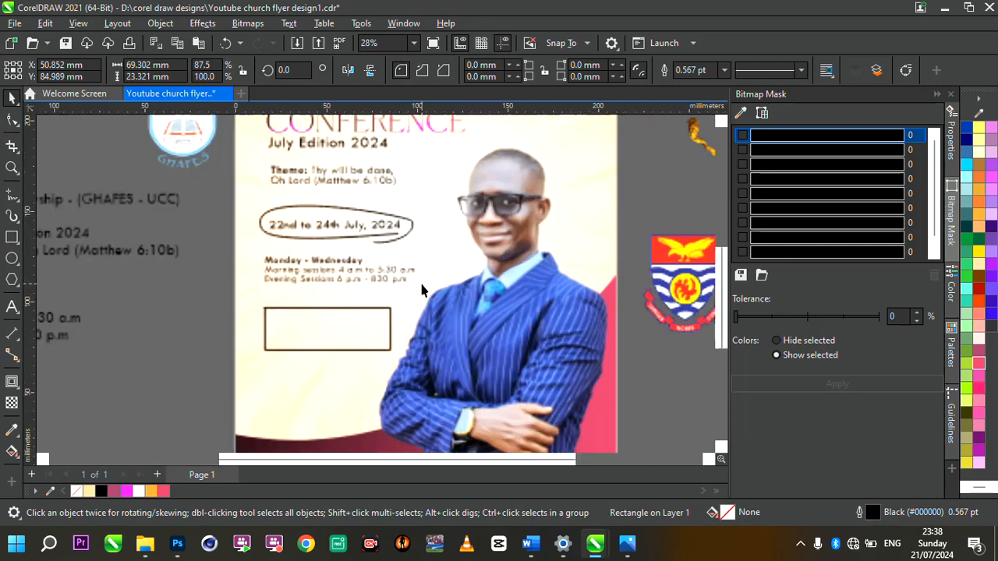
scroll(283, 312, "up", 1)
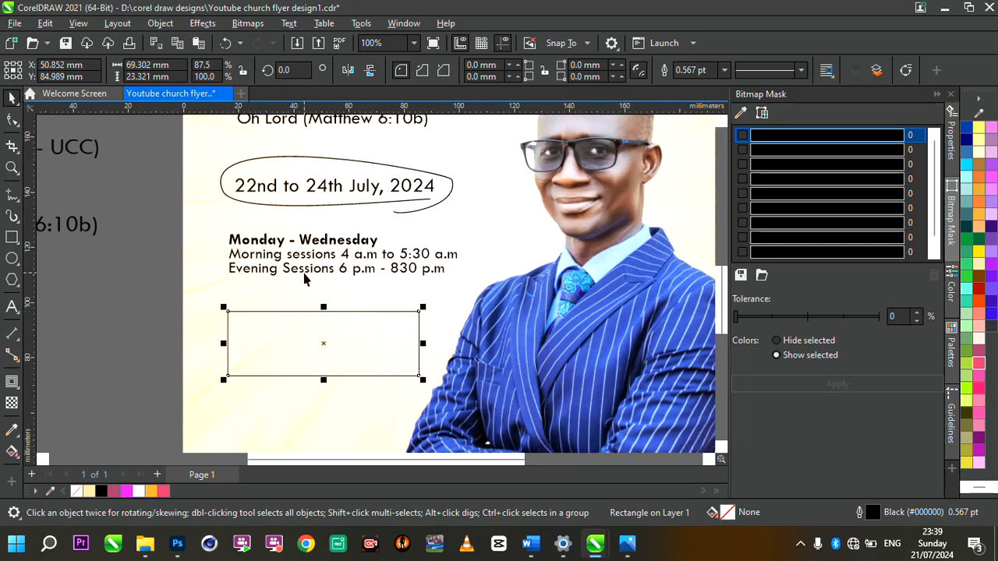
left_click(305, 271)
left_click_drag(305, 271, 330, 359)
Step: Drop the text copy in the box, then give the box a gradient ending in pink with no outline
left_click(265, 311)
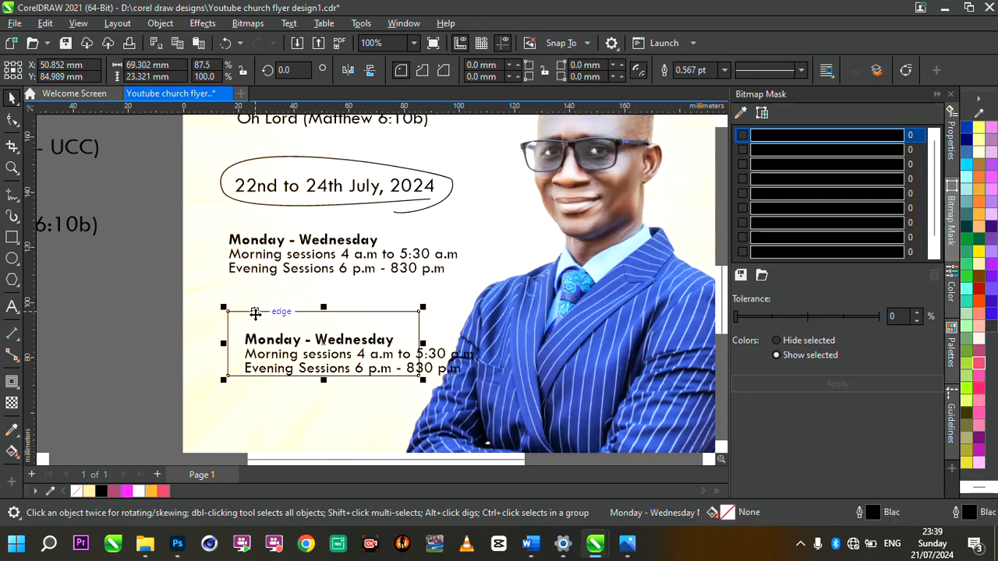
left_click(12, 452)
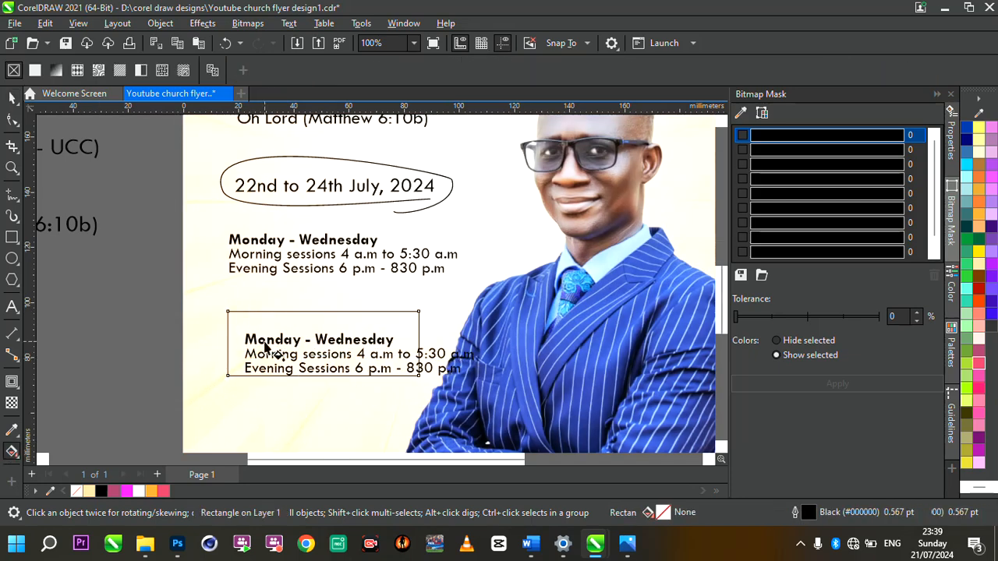
left_click_drag(210, 350, 466, 329)
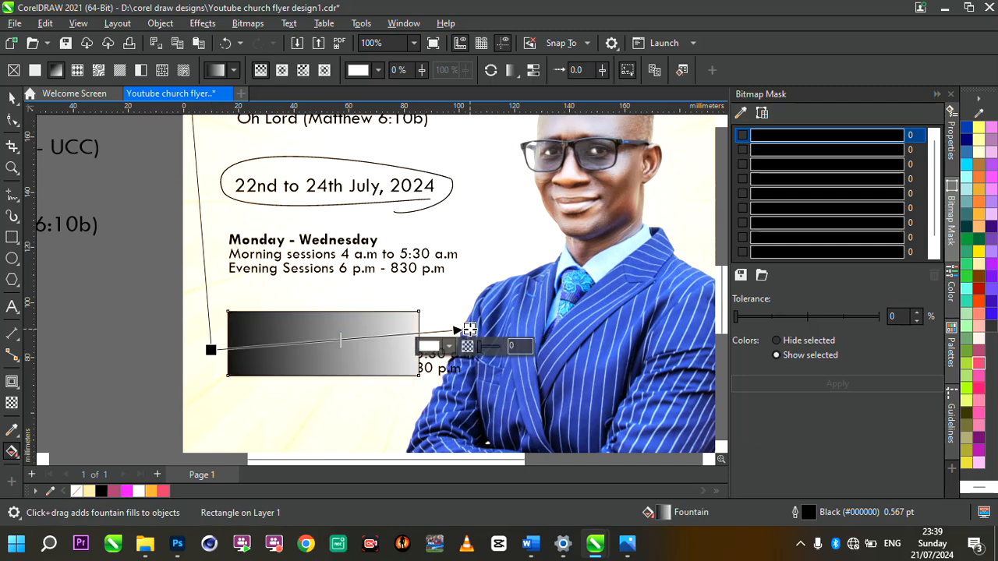
left_click(164, 491)
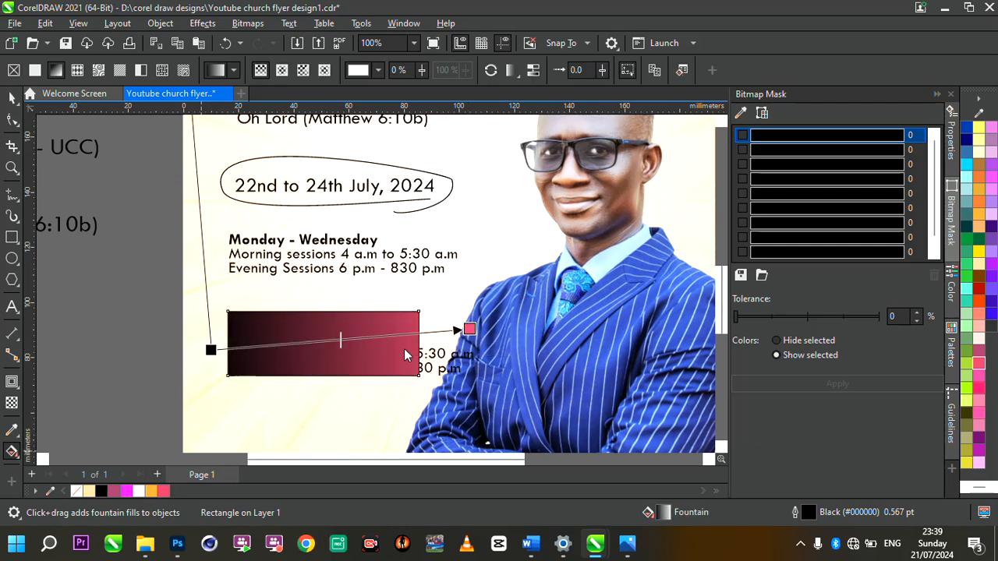
right_click(78, 491)
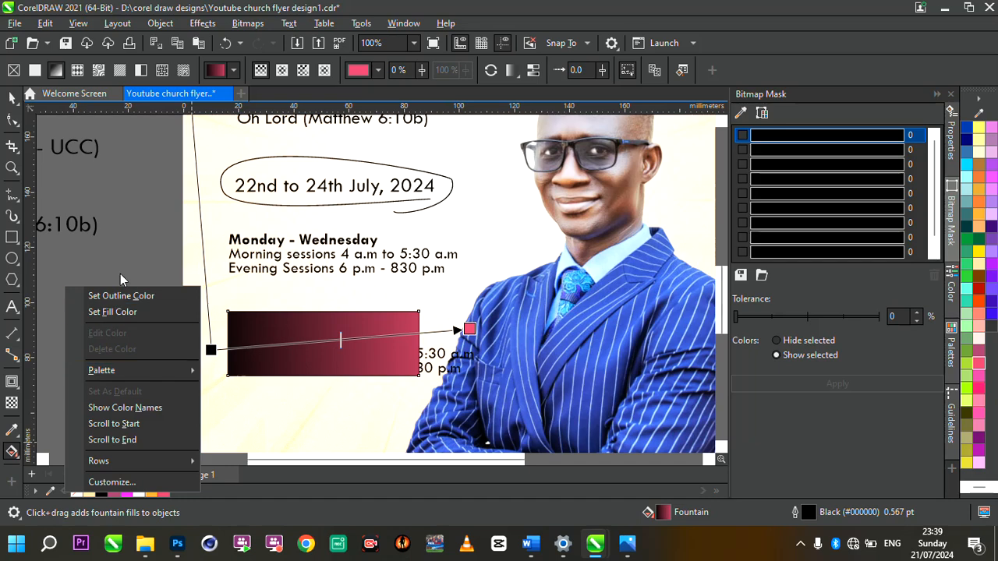
left_click(140, 295)
Step: Make the copied session text white and shrink it to fit inside the box
left_click(10, 100)
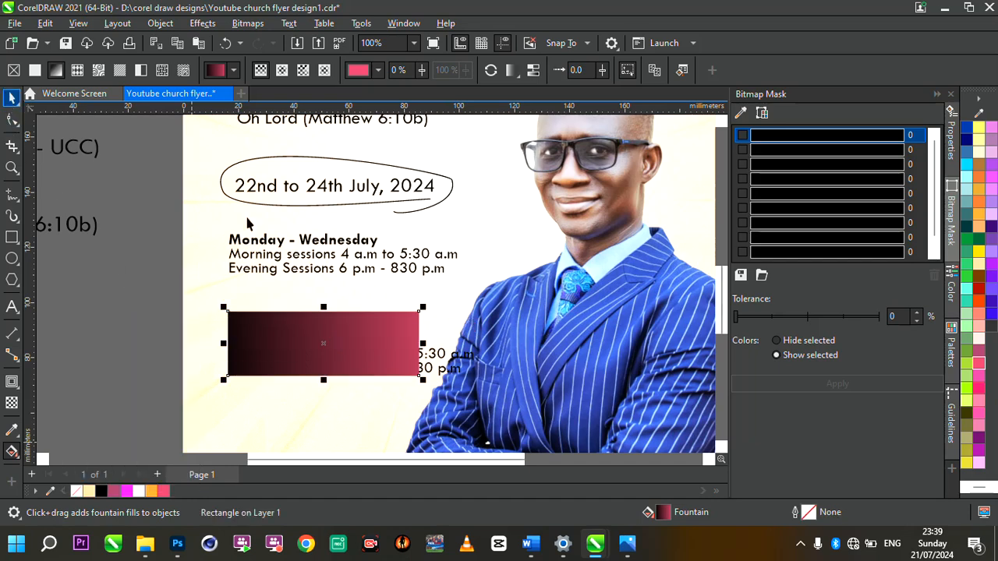
left_click(437, 355)
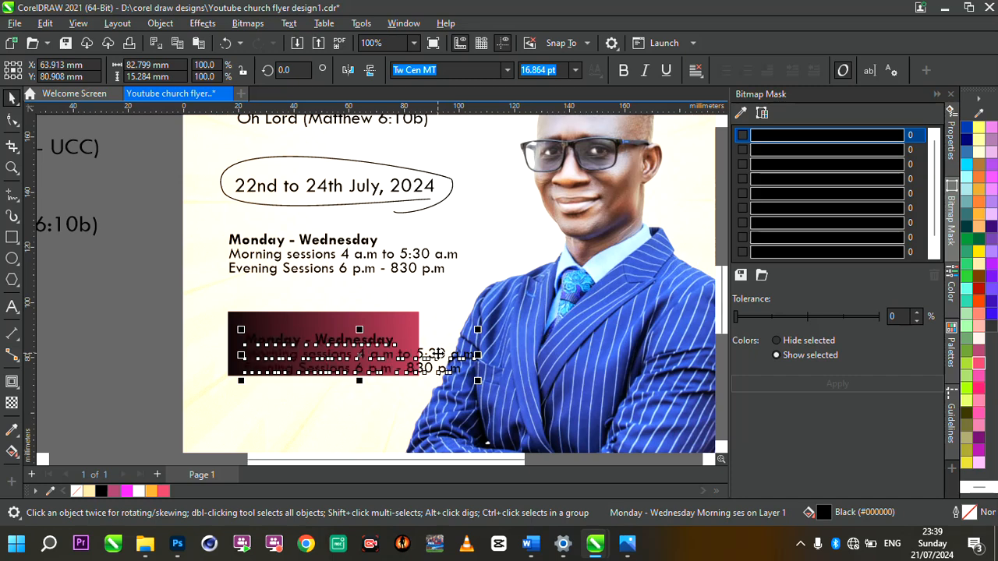
left_click(137, 493)
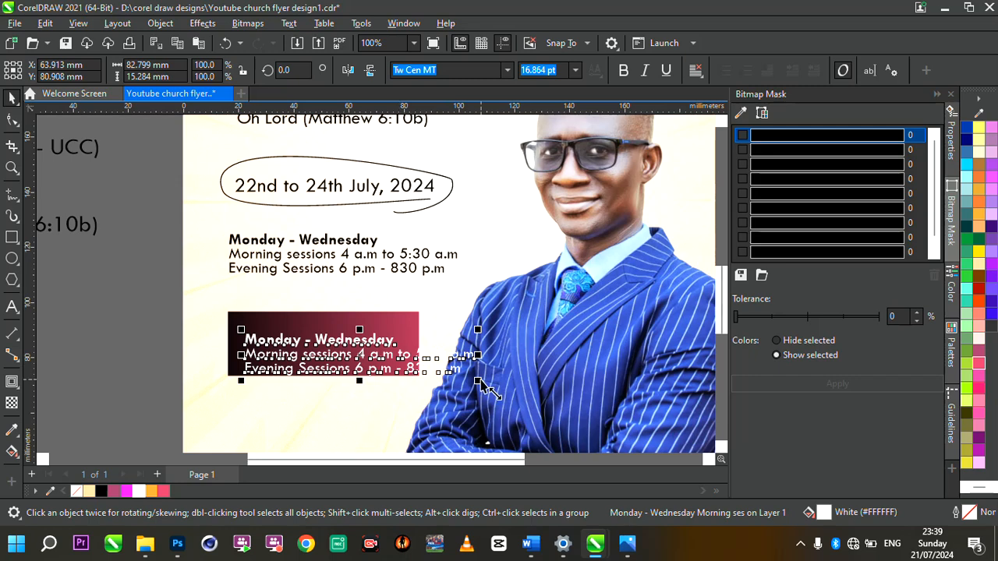
left_click_drag(483, 384, 417, 374)
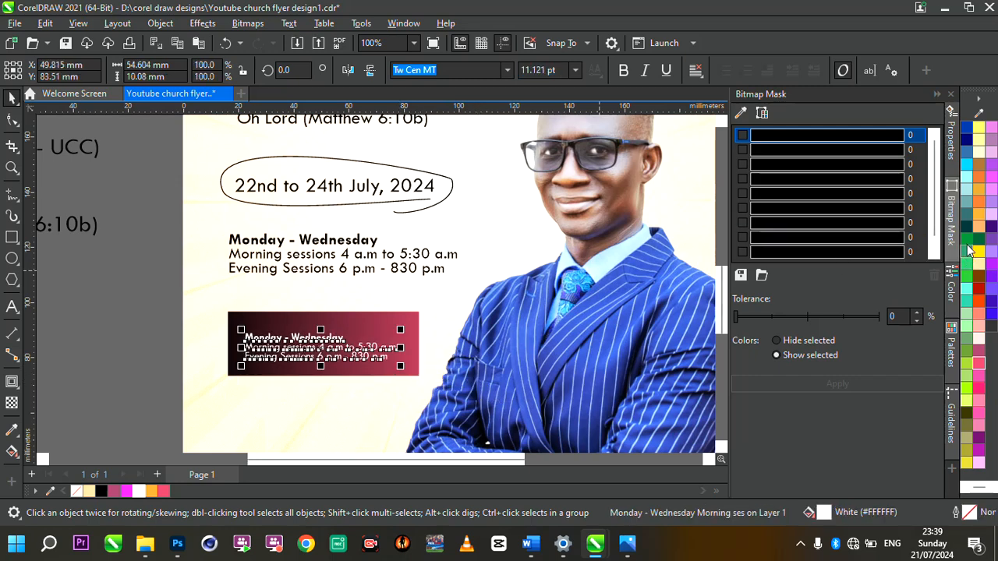
scroll(967, 261, "up", 3)
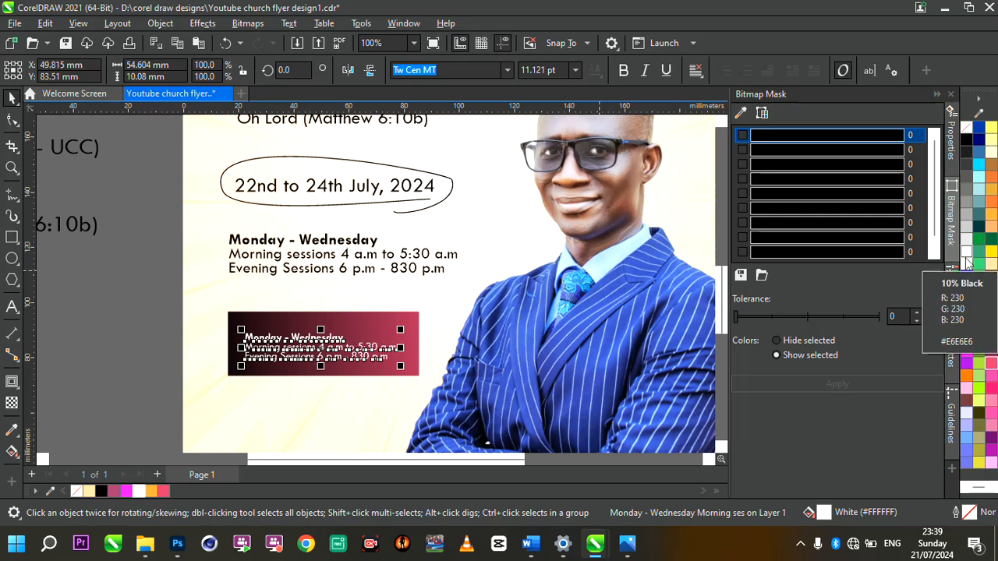
scroll(343, 348, "up", 1)
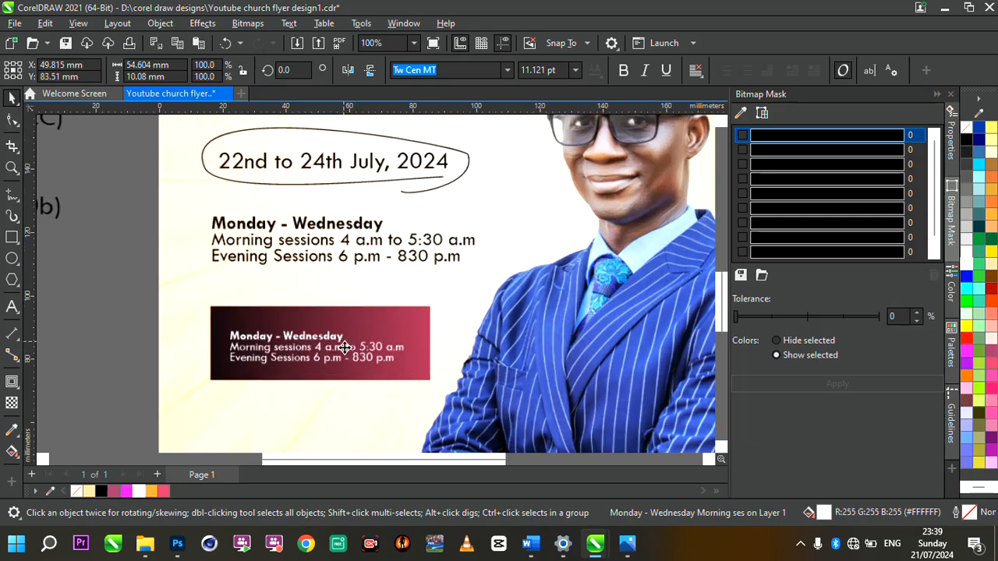
scroll(397, 344, "down", 5)
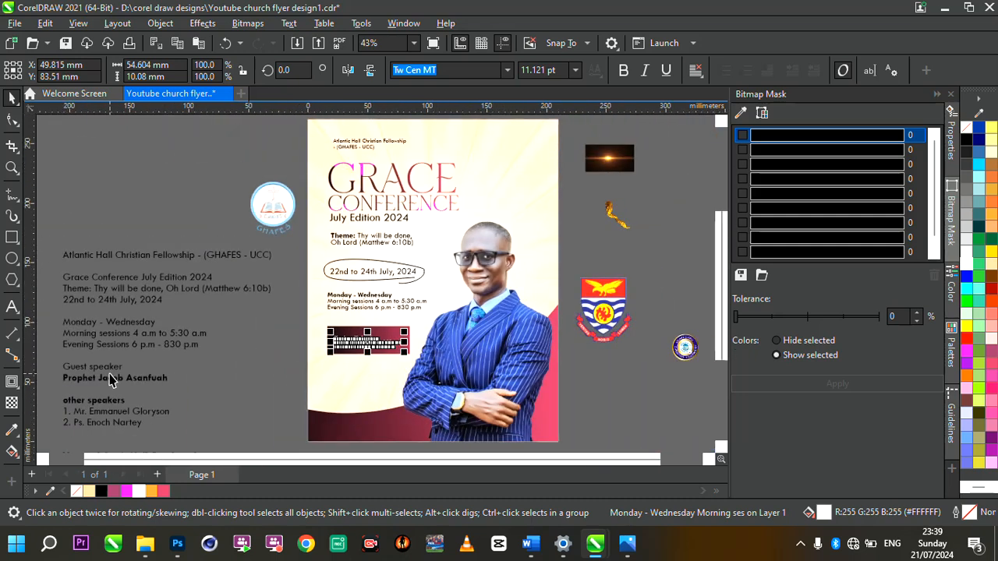
Step: Replace the session text copy with the other speakers lines from the notes, pasted and shrunk
key("Delete")
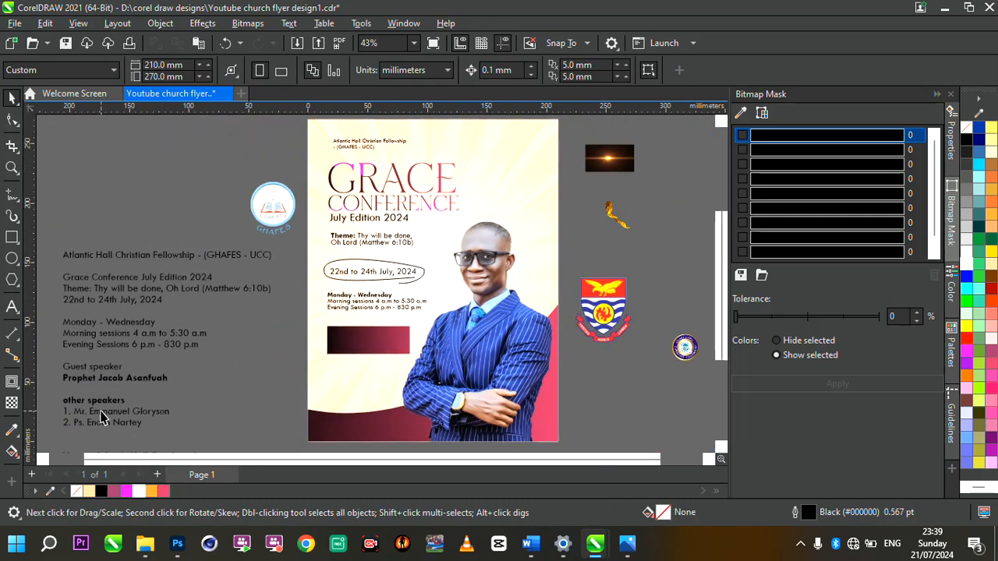
double_click(101, 411)
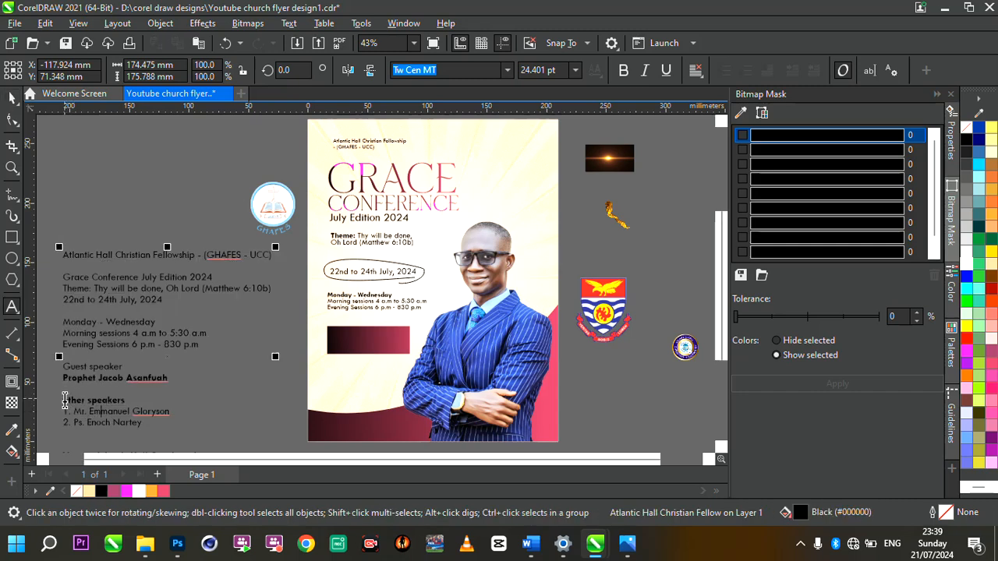
left_click_drag(65, 399, 177, 441)
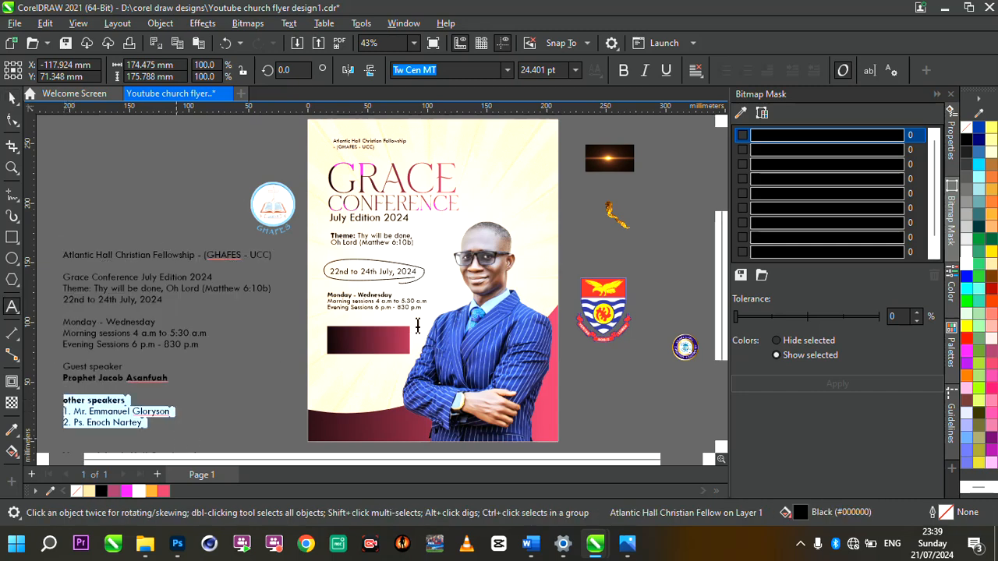
scroll(421, 323, "up", 3)
left_click(196, 357)
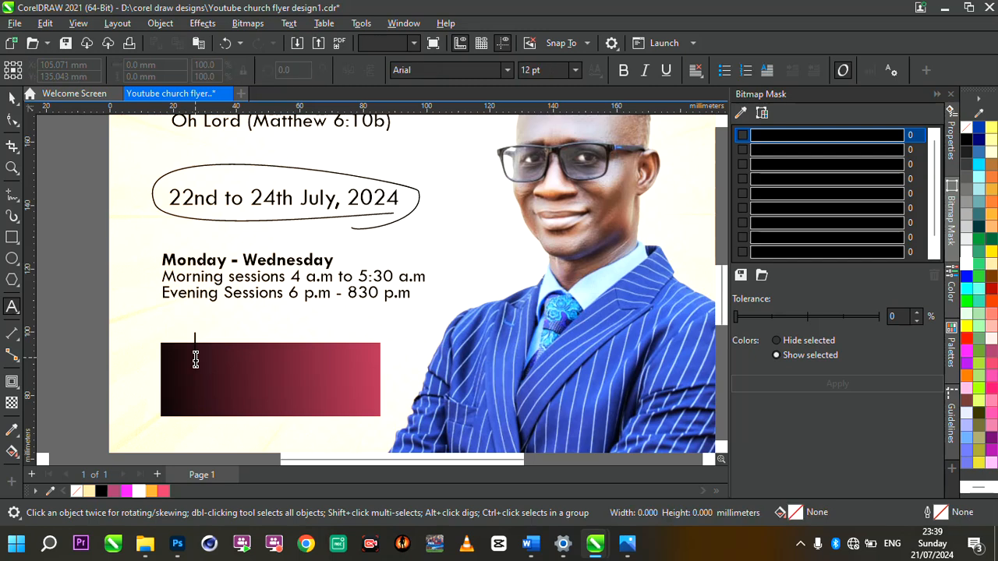
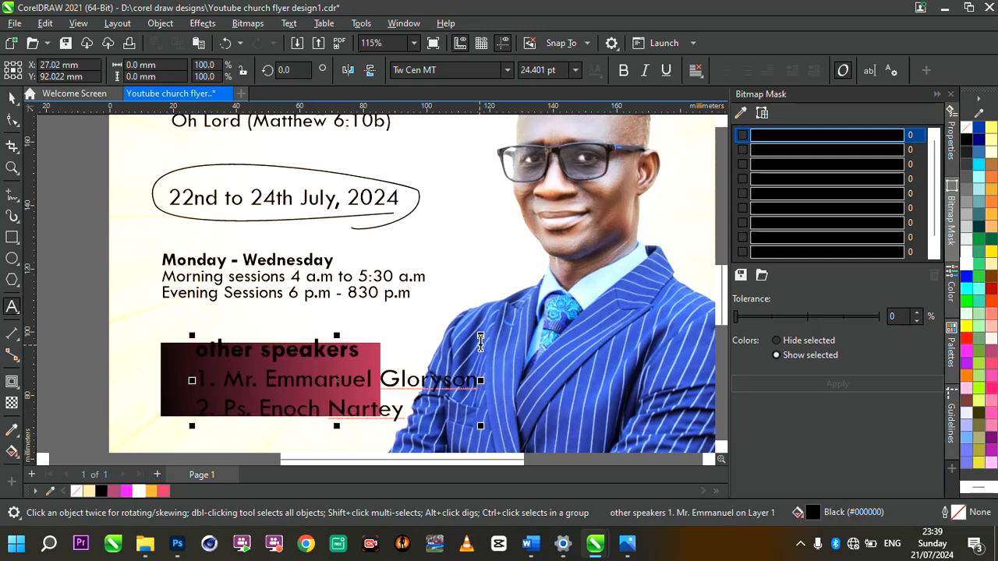
left_click_drag(480, 336, 382, 364)
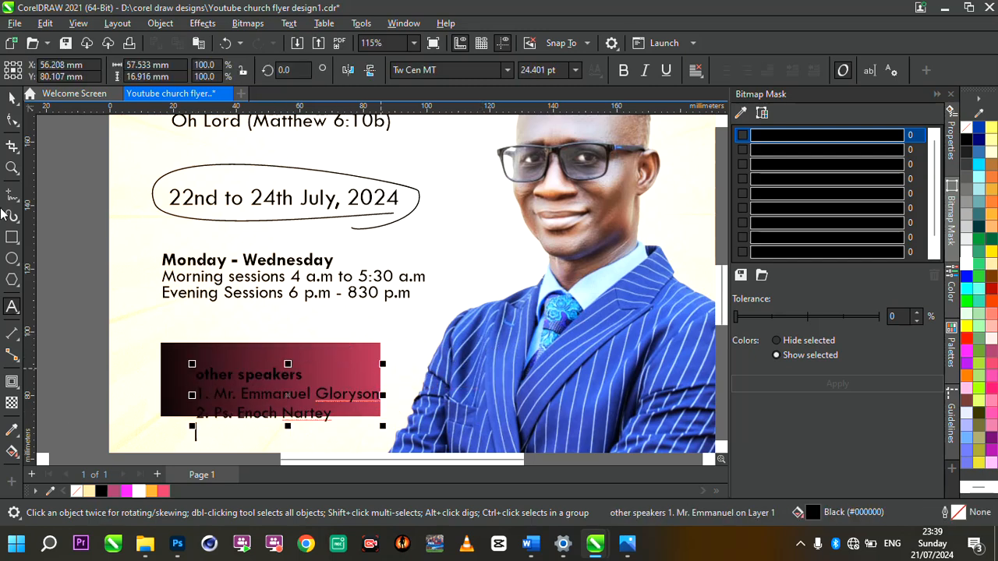
Step: Make the speakers text white, shrink it further and move it up and left in the box
left_click(11, 98)
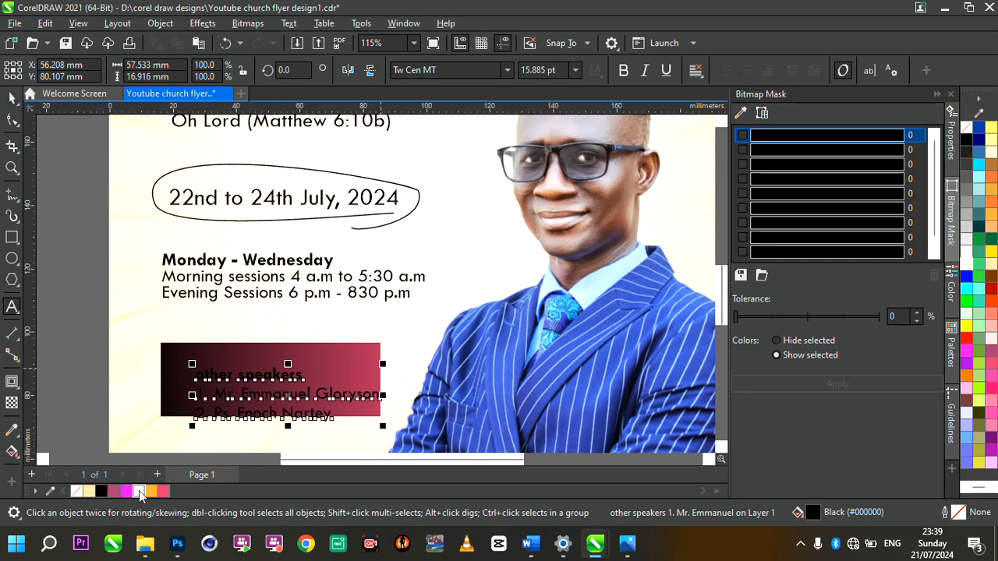
left_click(139, 490)
left_click_drag(379, 428, 353, 425)
key("ctrl+z")
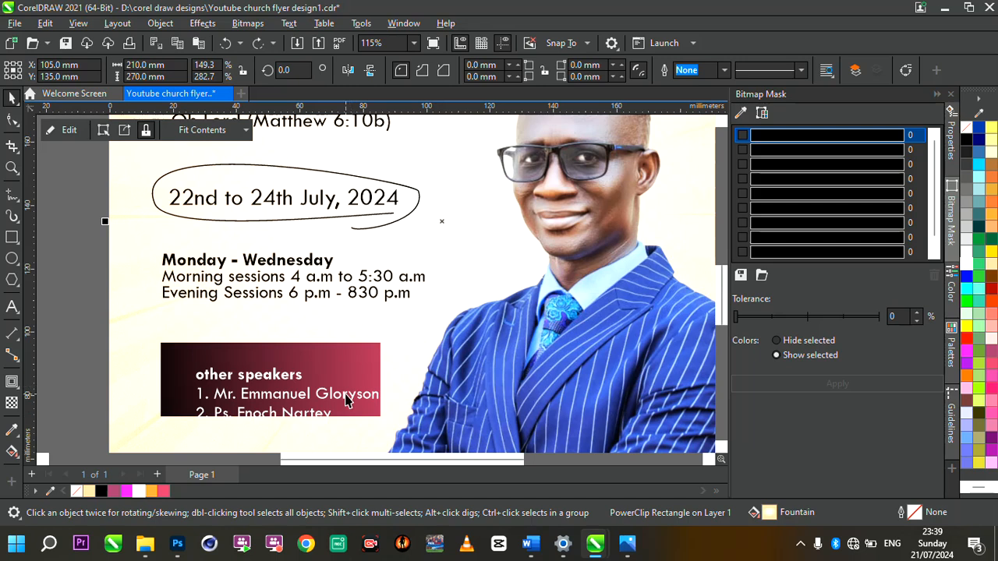
left_click(347, 394)
left_click_drag(389, 433, 342, 412)
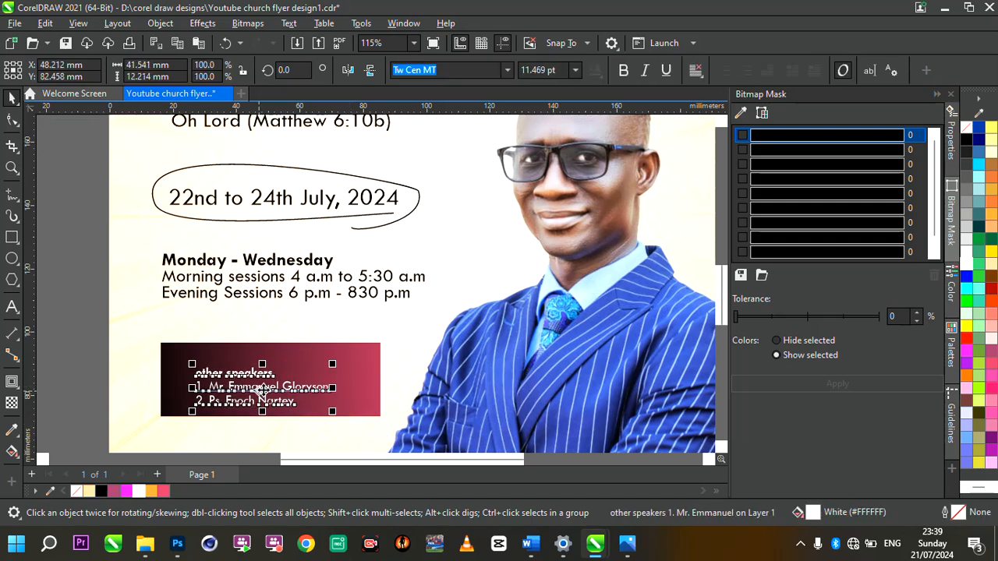
left_click_drag(264, 392, 251, 390)
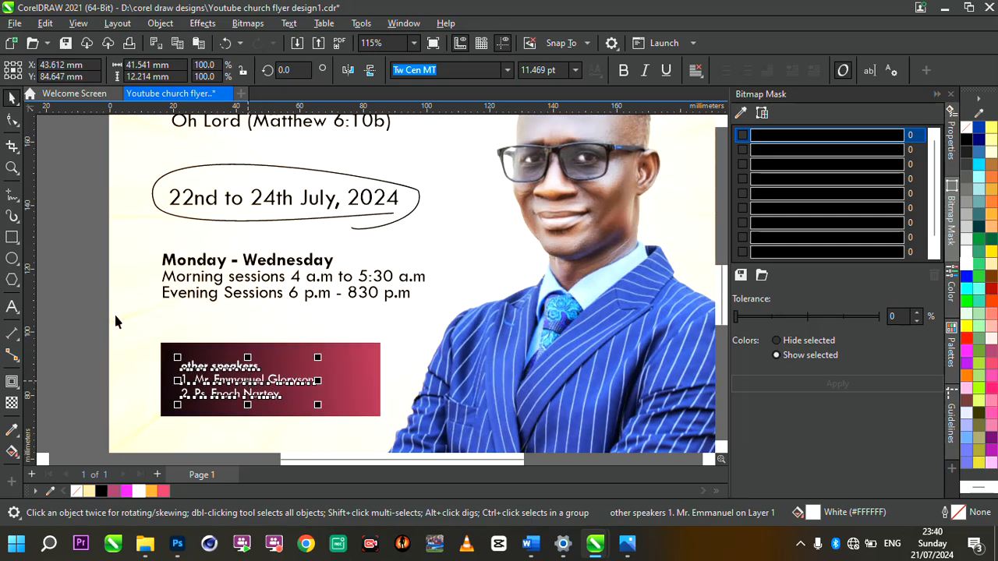
Step: Tighten the speakers list spacing, enlarge it to about 135%, and nudge the schedule text right
left_click(13, 118)
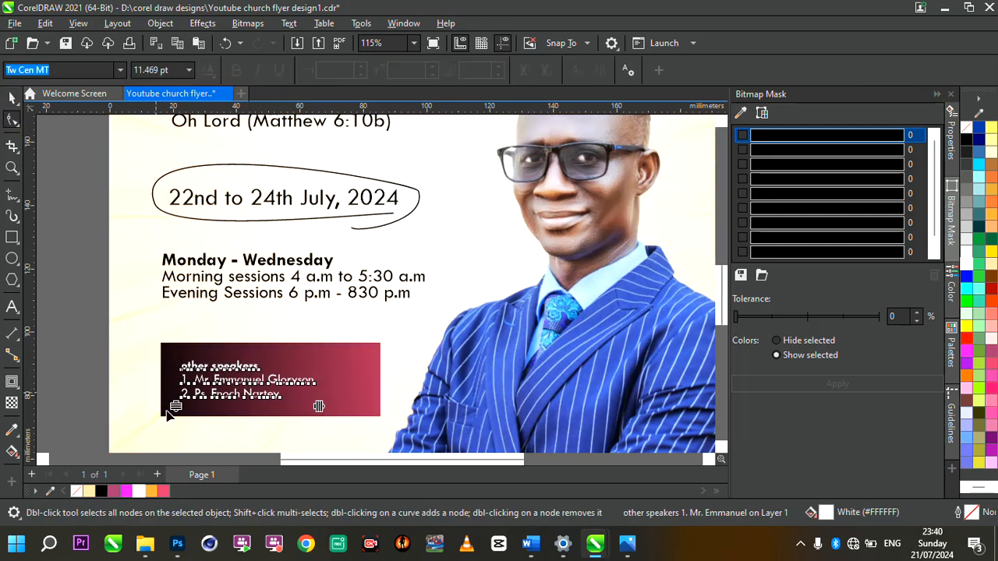
left_click_drag(176, 410, 176, 404)
left_click(12, 98)
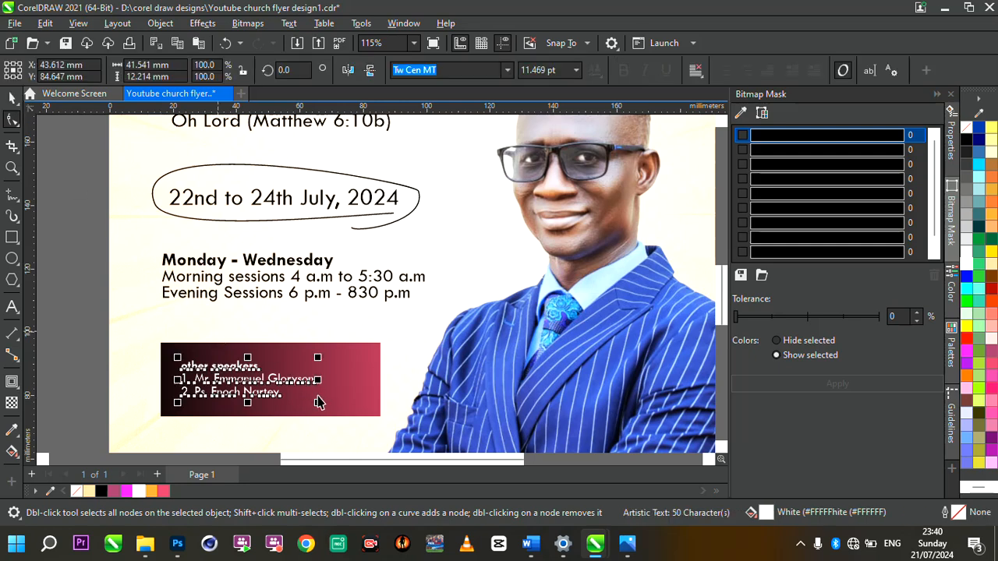
left_click_drag(347, 415, 368, 423)
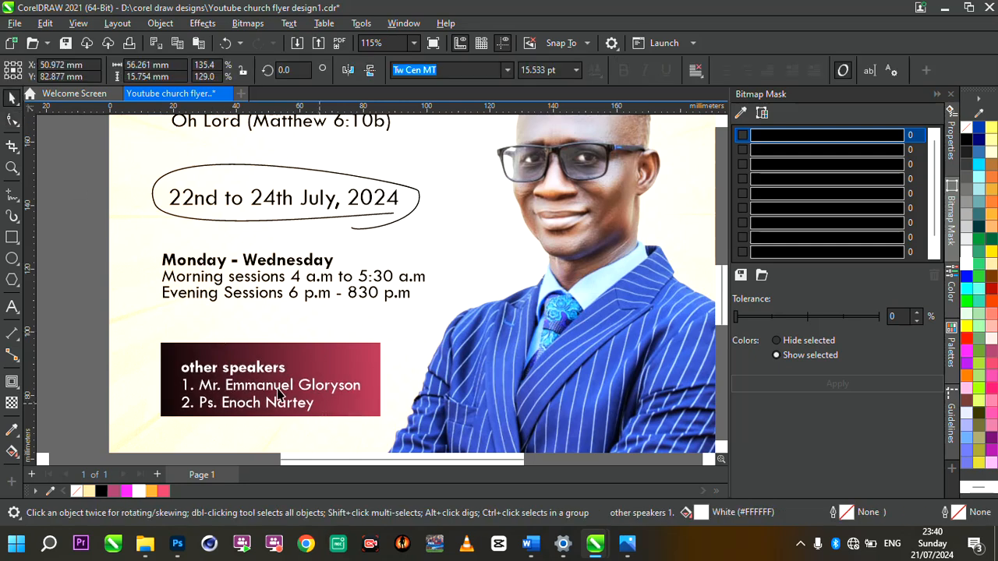
left_click_drag(259, 375, 248, 364)
left_click(211, 304)
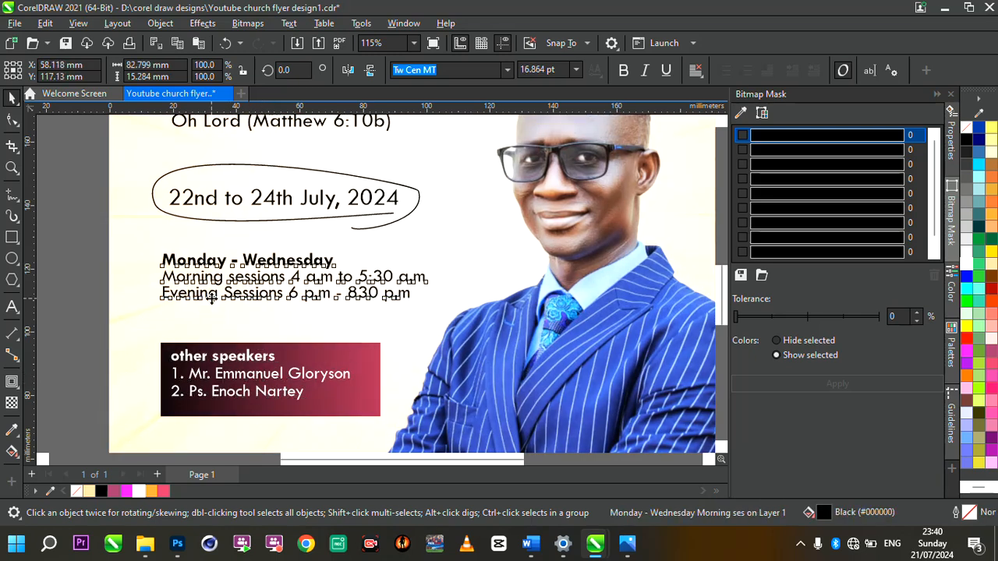
left_click_drag(211, 304, 219, 307)
Step: Copy the guest speaker lines from the event notes beside the page
scroll(234, 301, "down", 5)
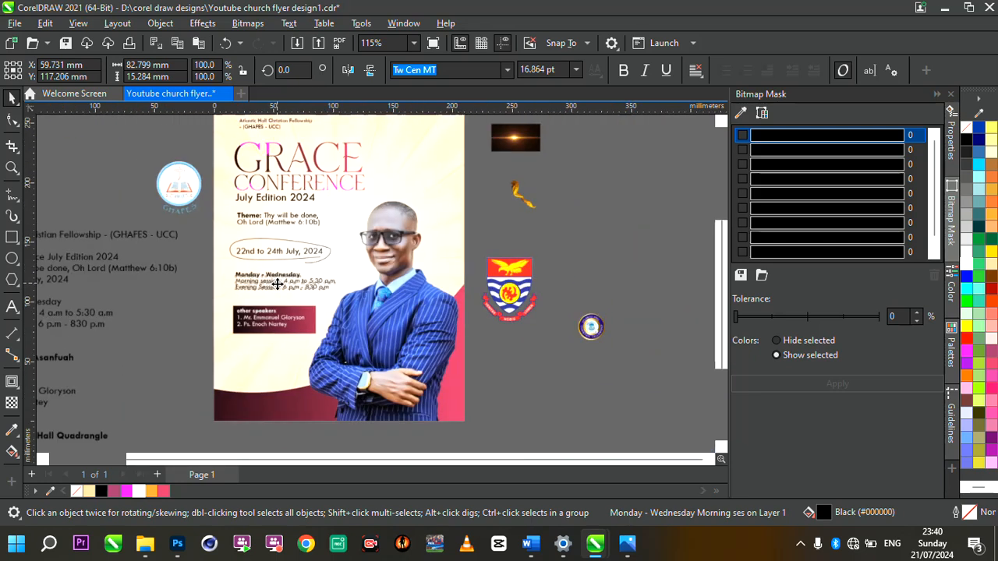
left_click(225, 178)
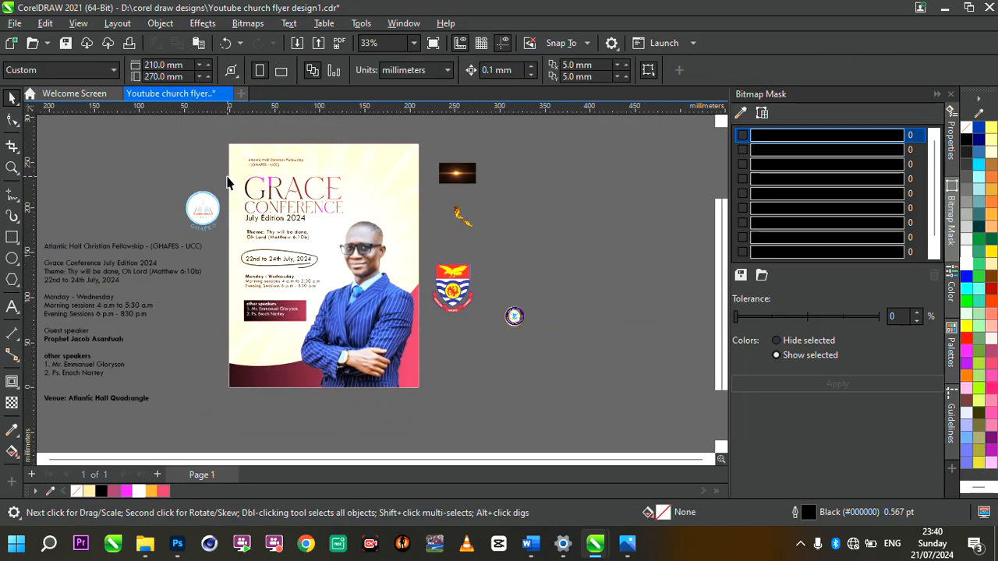
scroll(343, 295, "down", 2)
scroll(326, 278, "up", 4)
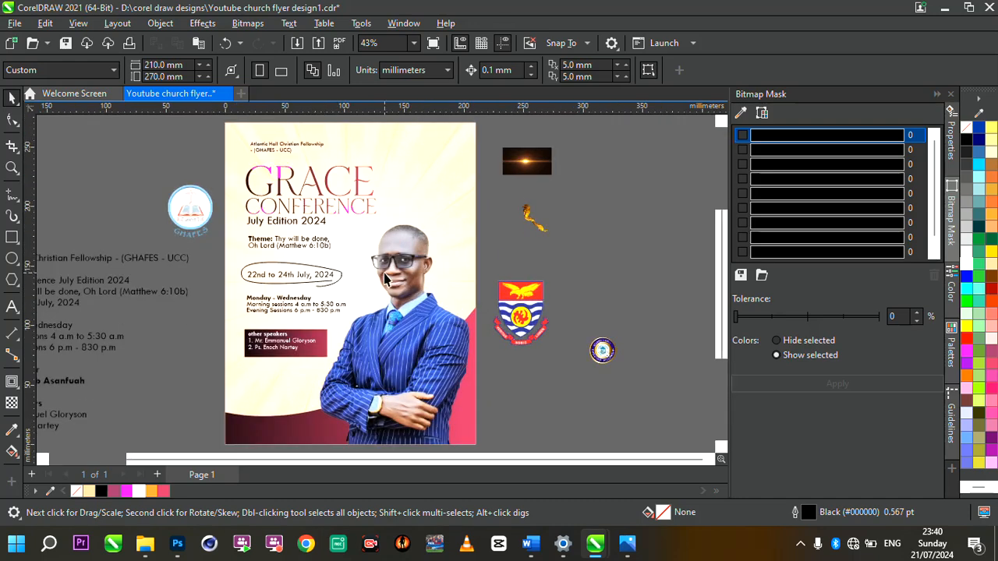
scroll(385, 279, "down", 1)
double_click(112, 421)
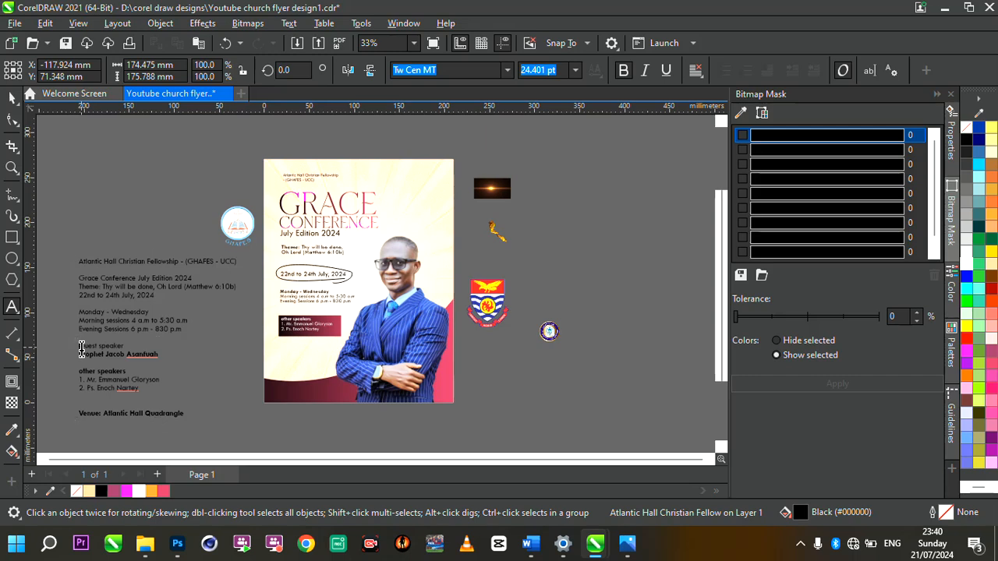
left_click_drag(83, 349, 173, 357)
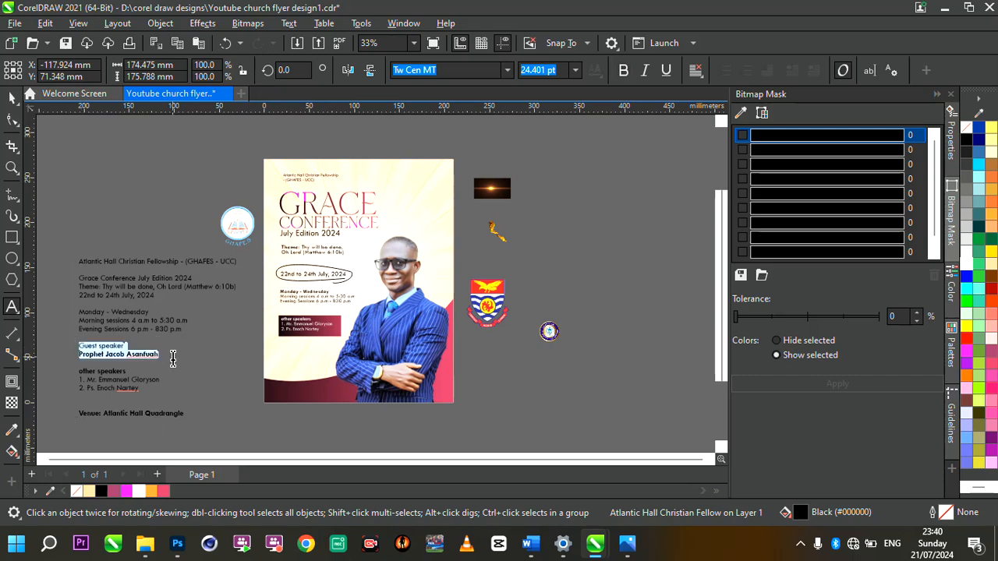
key("Escape")
scroll(421, 340, "up", 2)
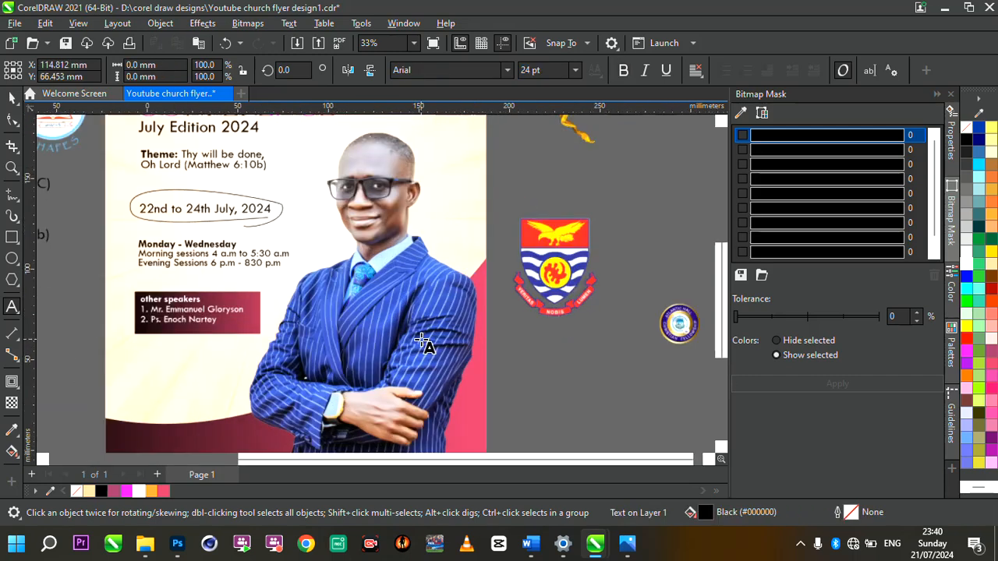
Step: Place the guest speaker lines on the flyer and shrink them to about 81%
left_click(421, 340)
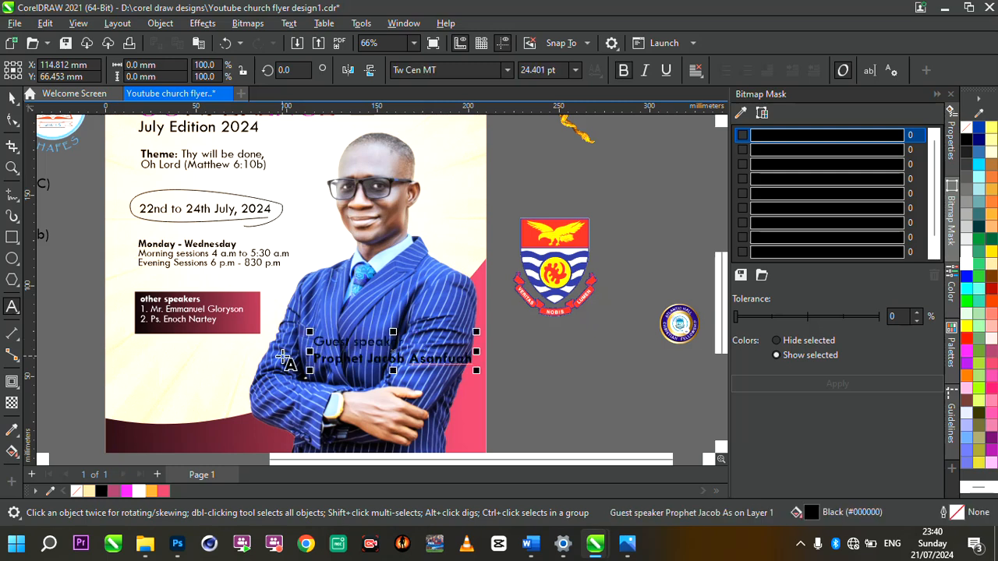
left_click(12, 117)
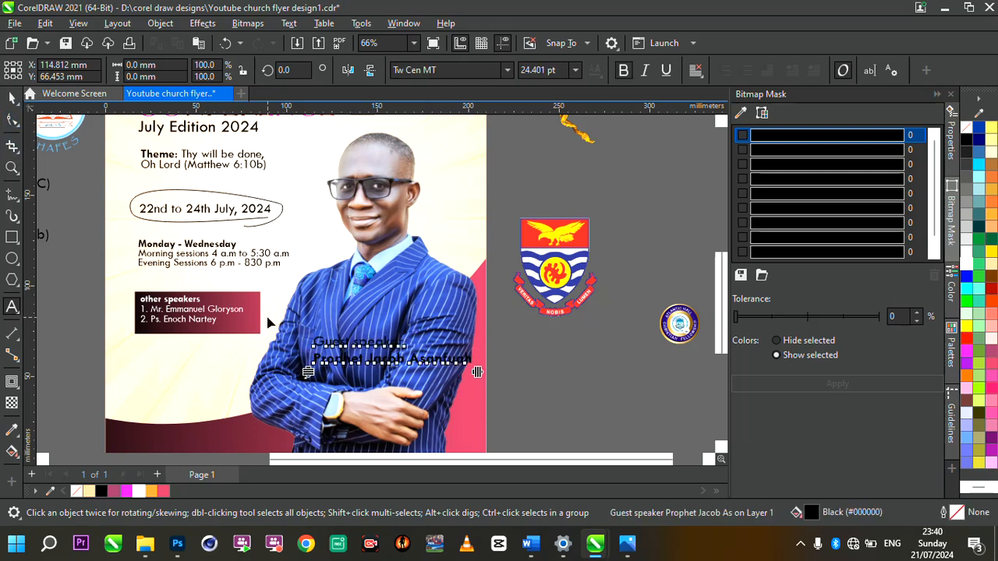
left_click(307, 364)
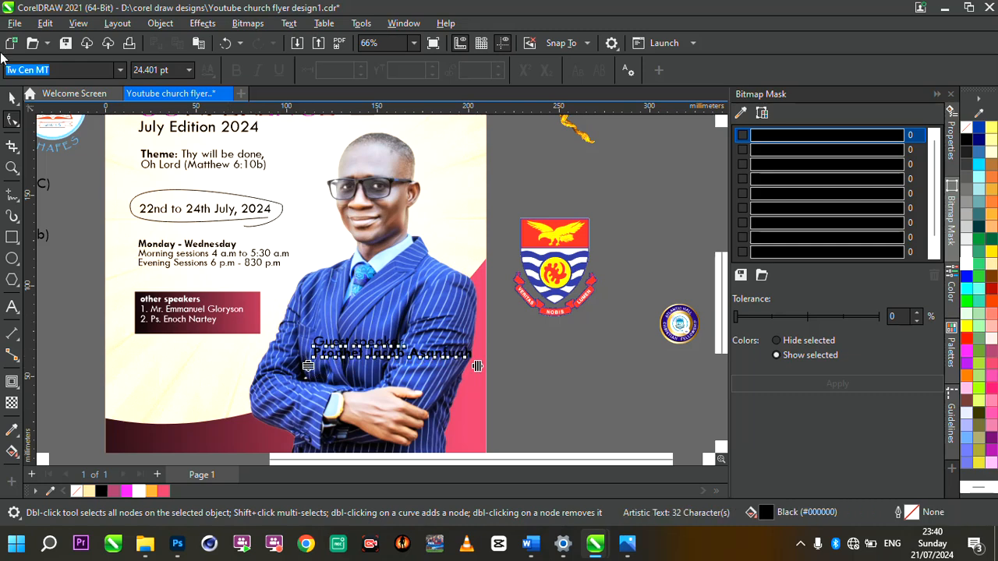
left_click(15, 99)
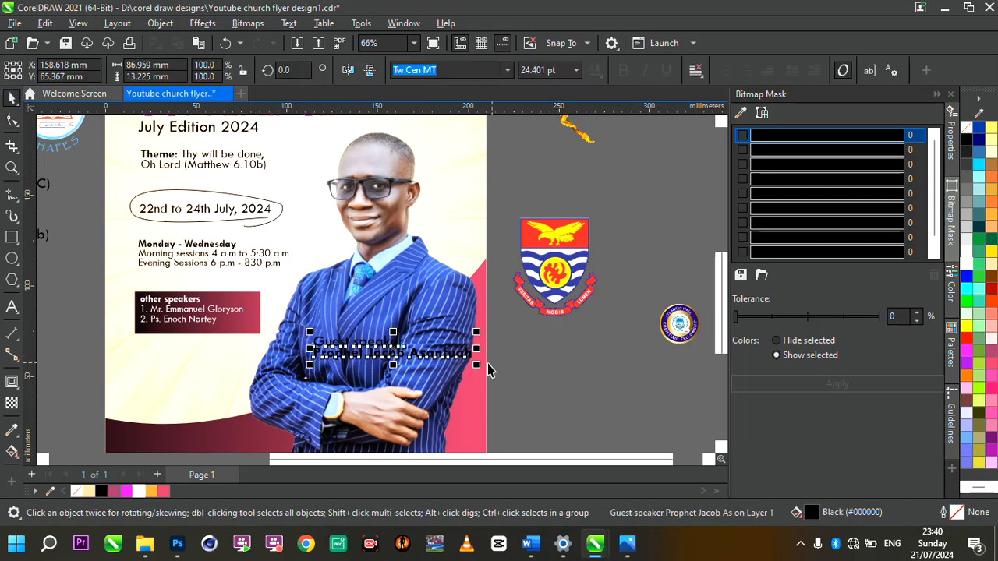
left_click_drag(477, 372, 438, 357)
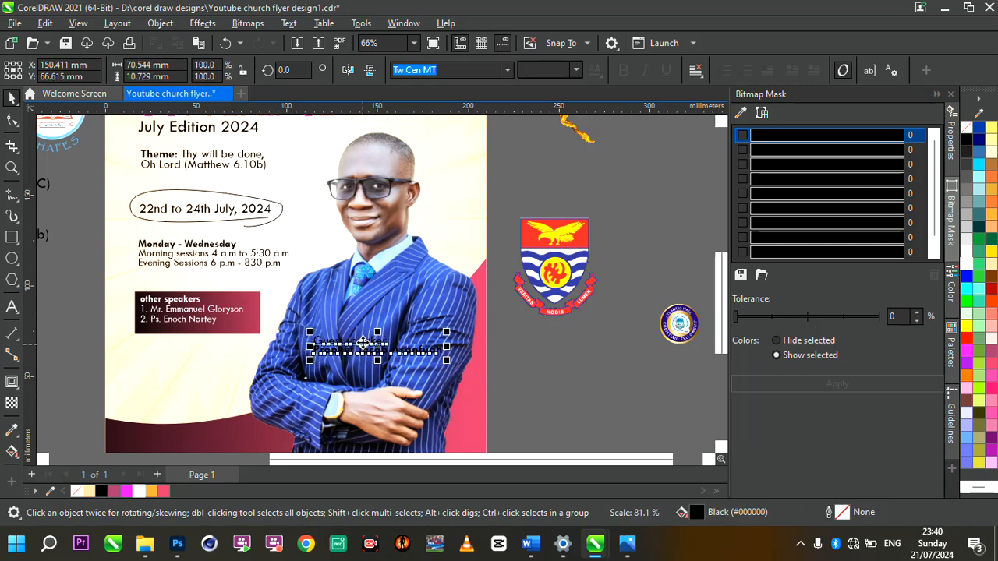
left_click_drag(355, 344, 346, 344)
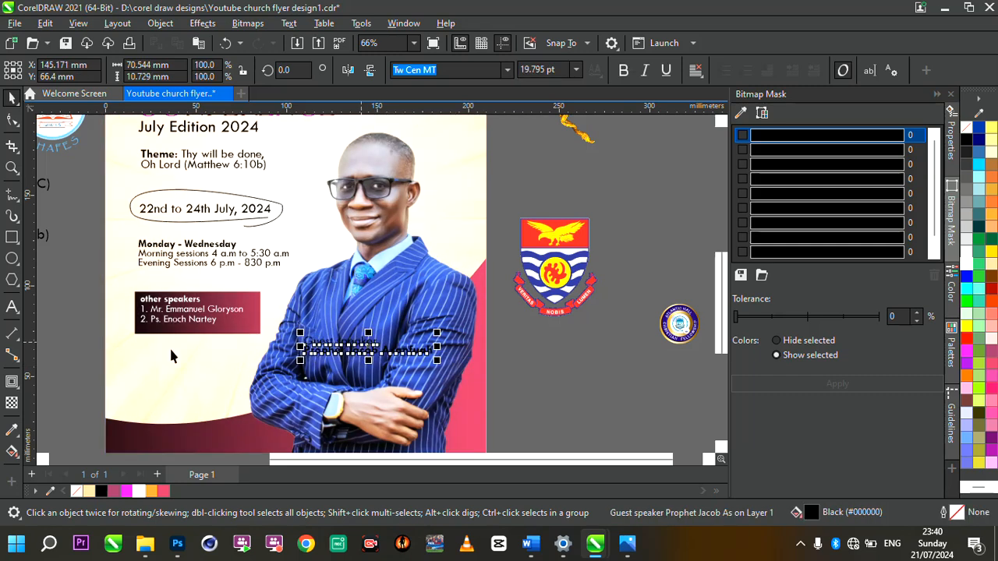
Step: Make the guest speaker text white and position it over the speaker's suit
left_click(140, 492)
left_click_drag(368, 346, 372, 384)
scroll(372, 339, "up", 2)
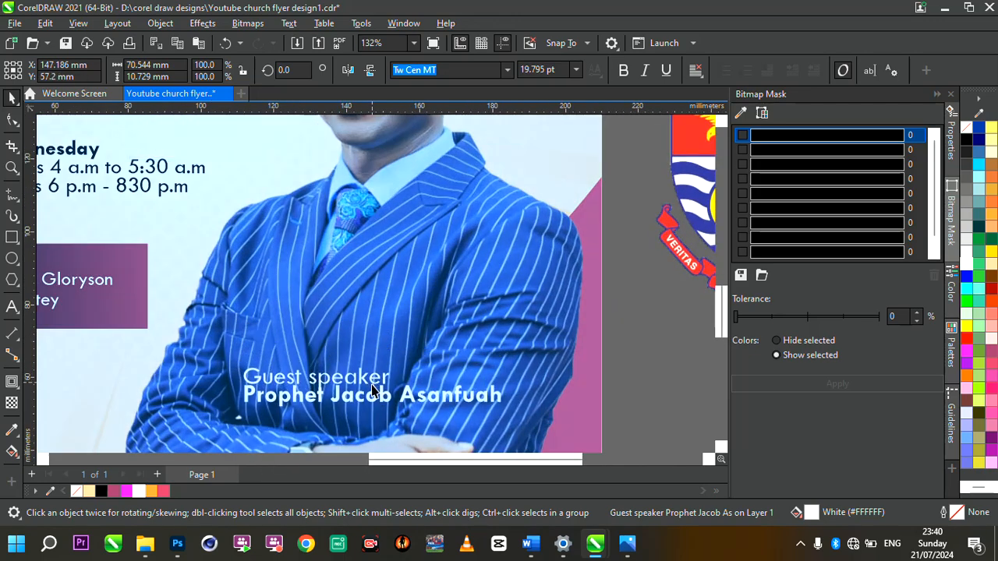
scroll(375, 285, "down", 3)
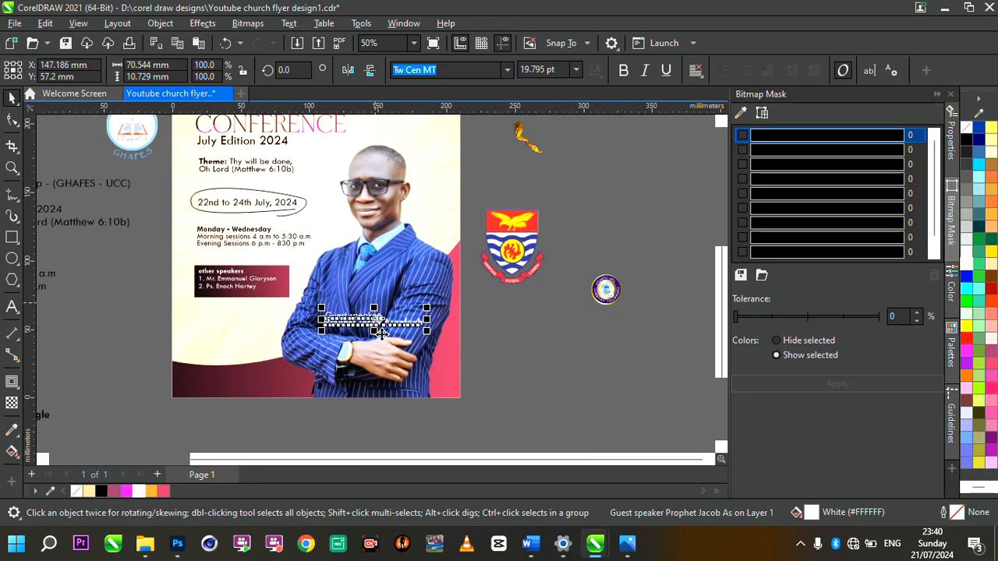
scroll(379, 331, "up", 4)
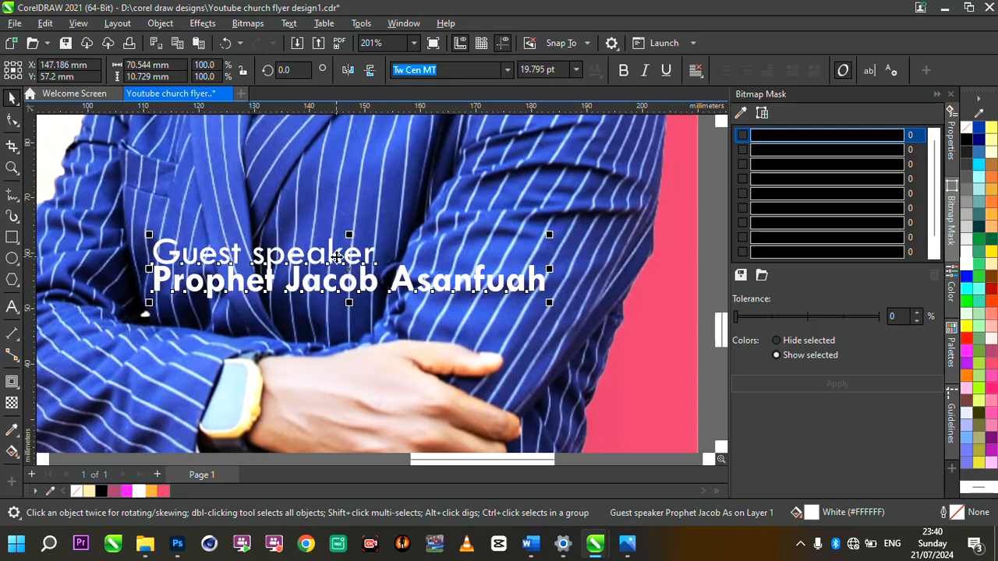
left_click_drag(336, 257, 340, 295)
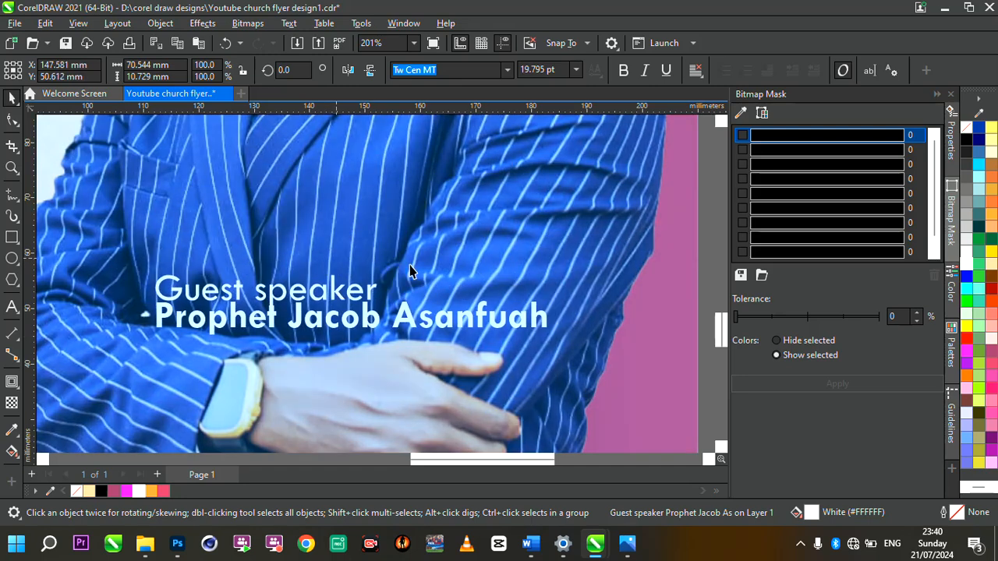
scroll(412, 272, "down", 4)
scroll(466, 216, "up", 1)
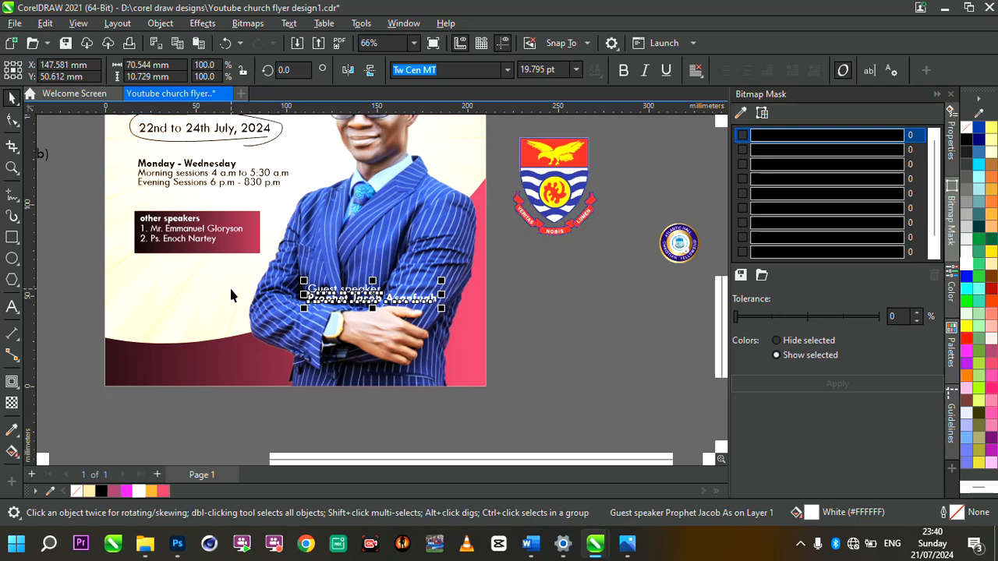
scroll(415, 293, "down", 1)
scroll(418, 293, "up", 1)
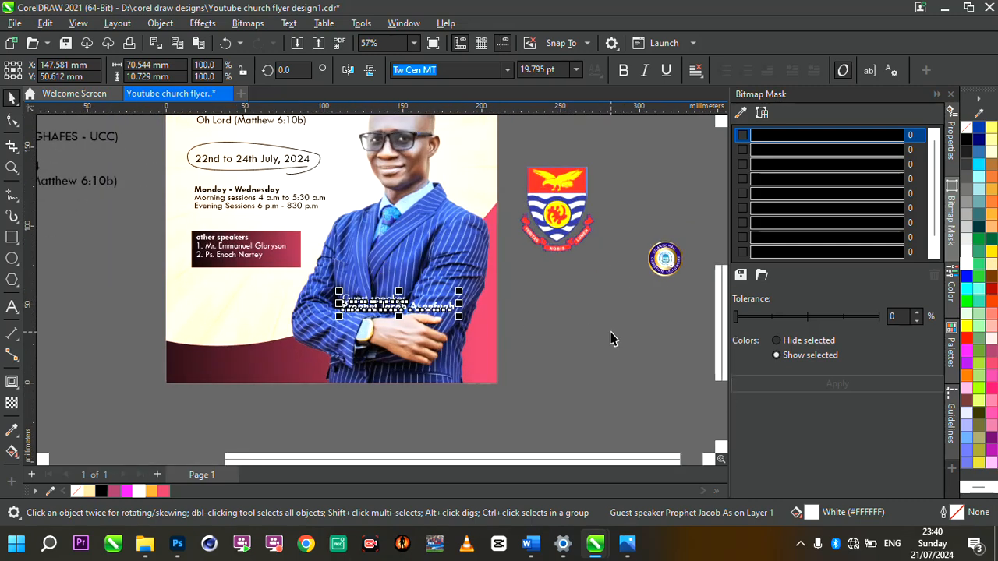
key("Escape")
scroll(472, 350, "down", 2)
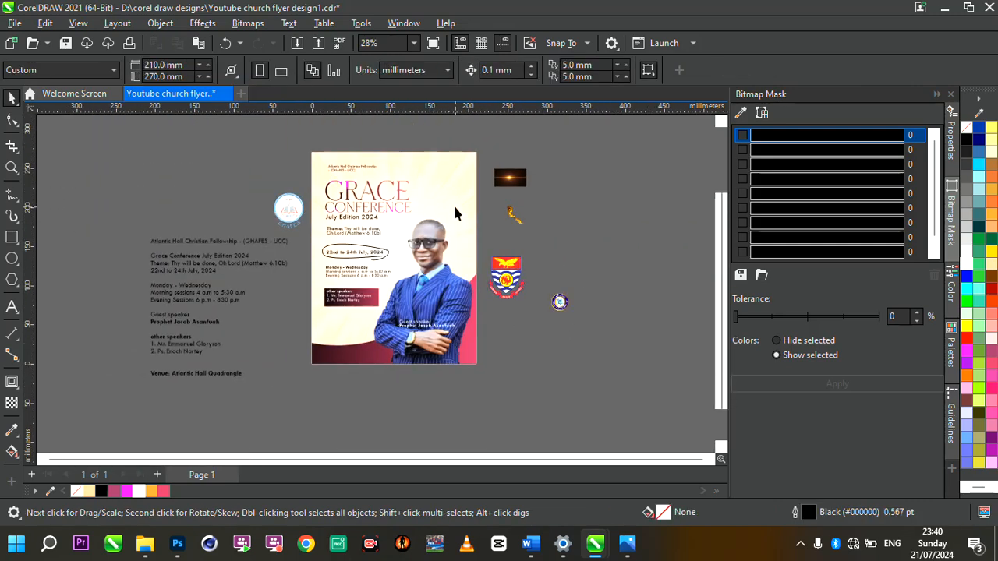
scroll(319, 365, "up", 2)
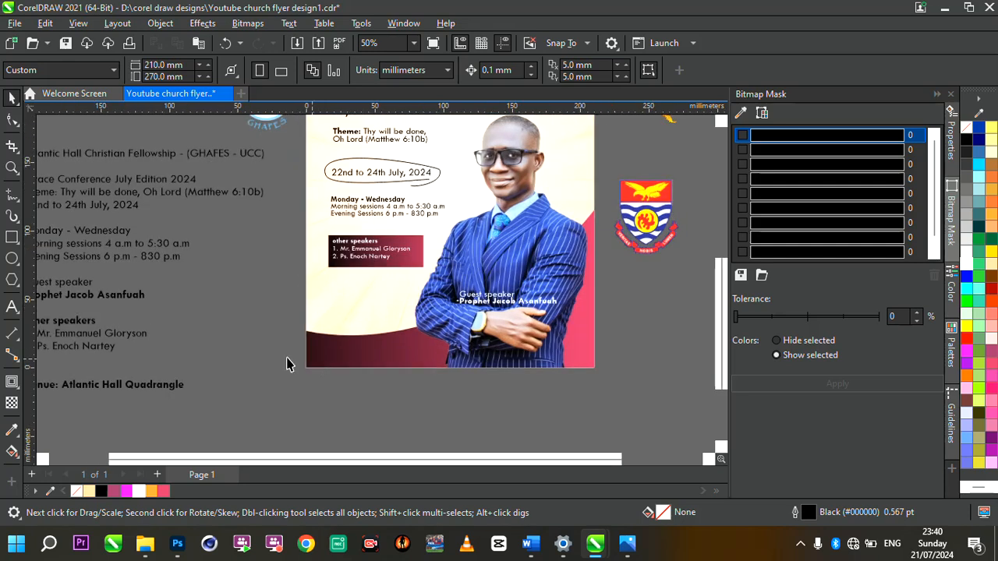
Step: Remove the 'Venue:' label from the venue text on the flyer
double_click(135, 393)
left_click_drag(186, 385, 79, 387)
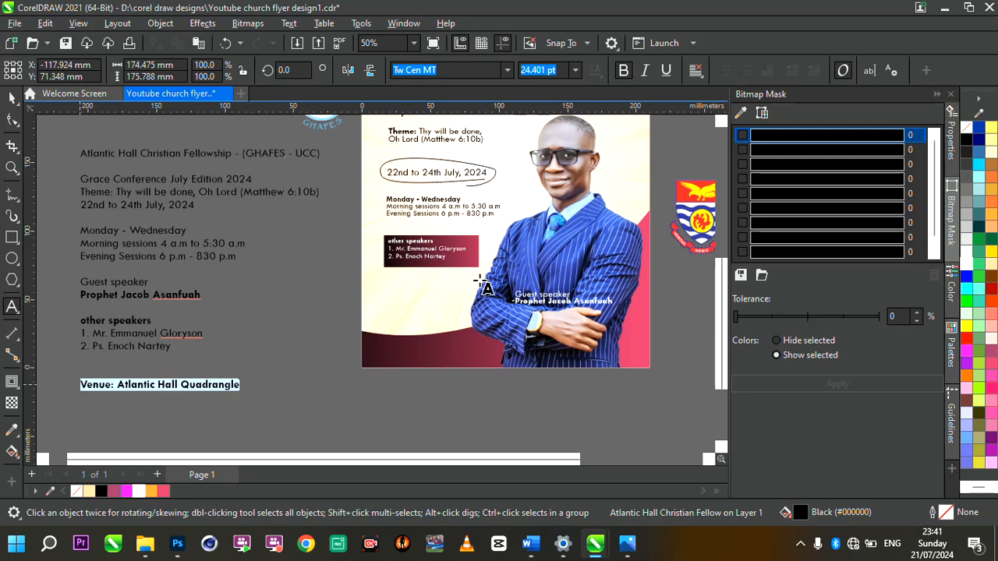
scroll(483, 287, "up", 2)
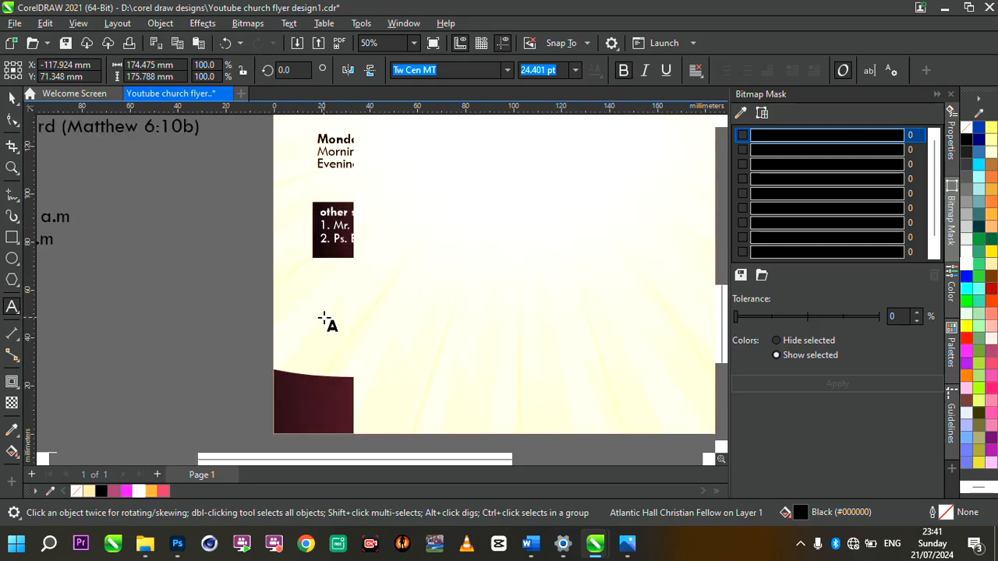
left_click(371, 311)
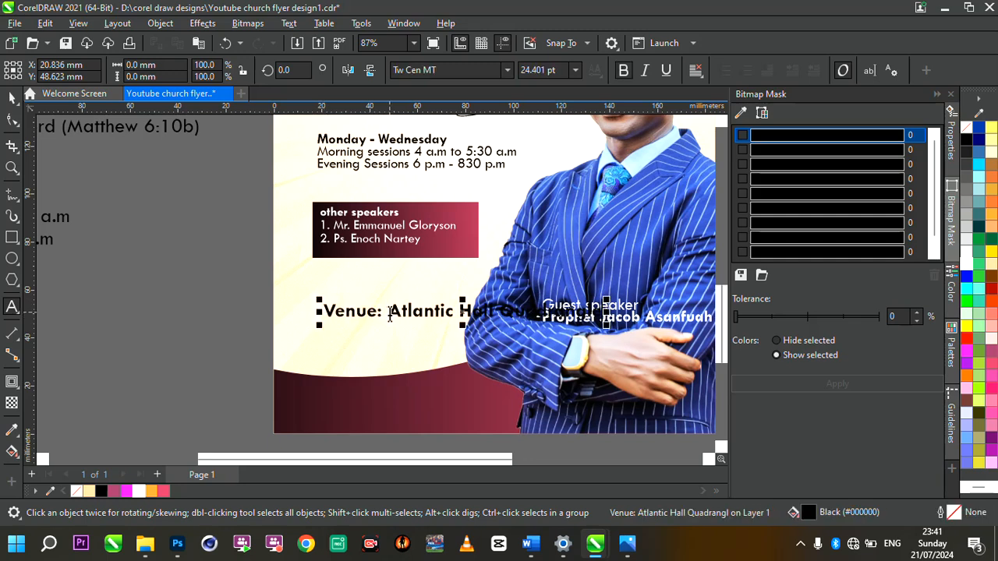
left_click_drag(390, 314, 275, 315)
key("BackSpace")
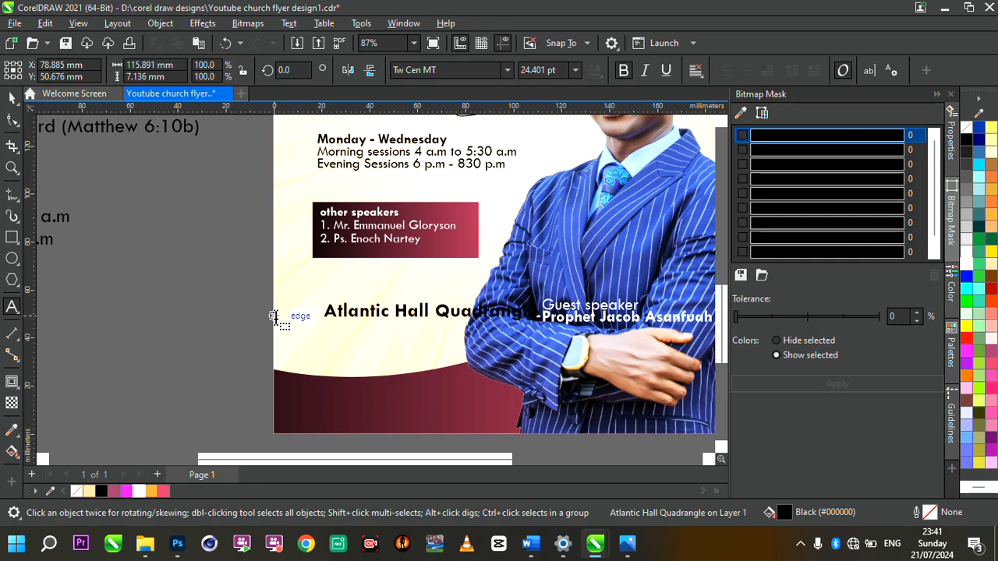
Step: Put an '@' before the hall name and move Quadrangle onto a second line
type("@")
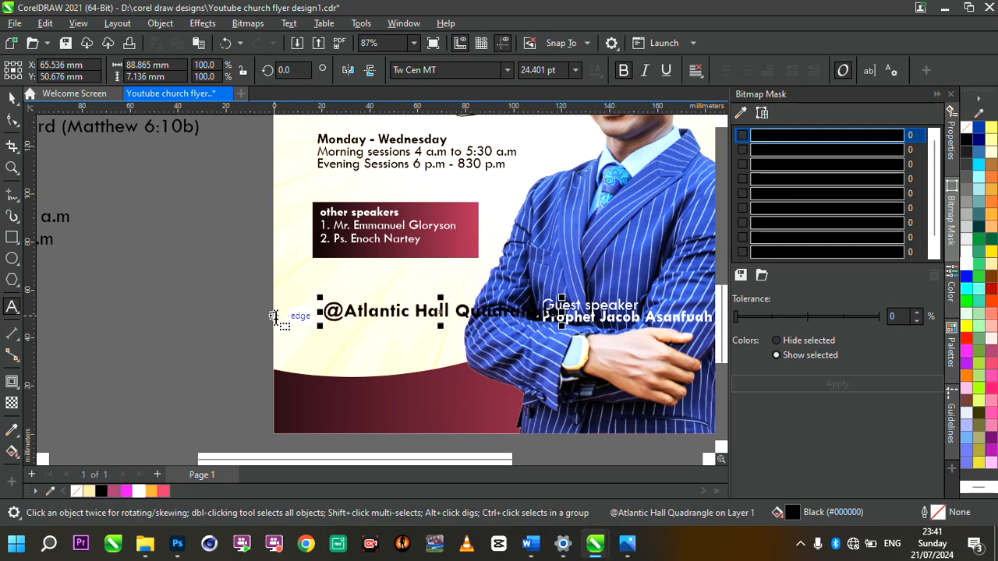
key("Return")
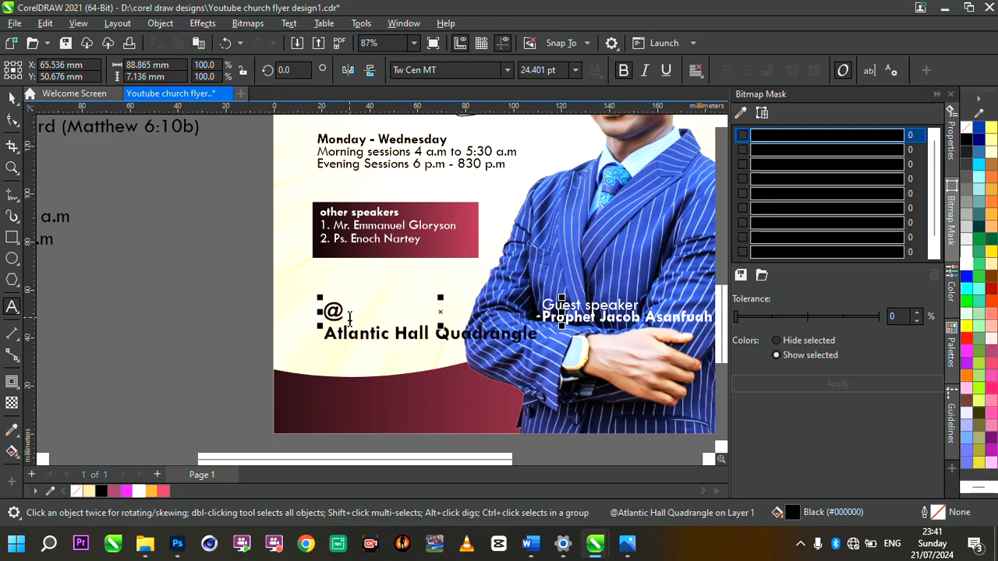
key("BackSpace")
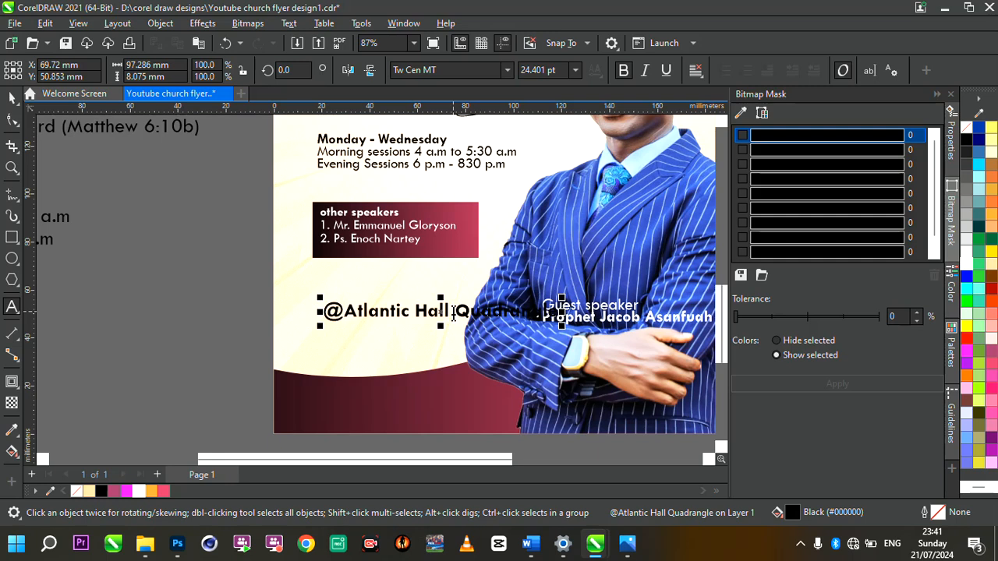
left_click(454, 311)
key("Return")
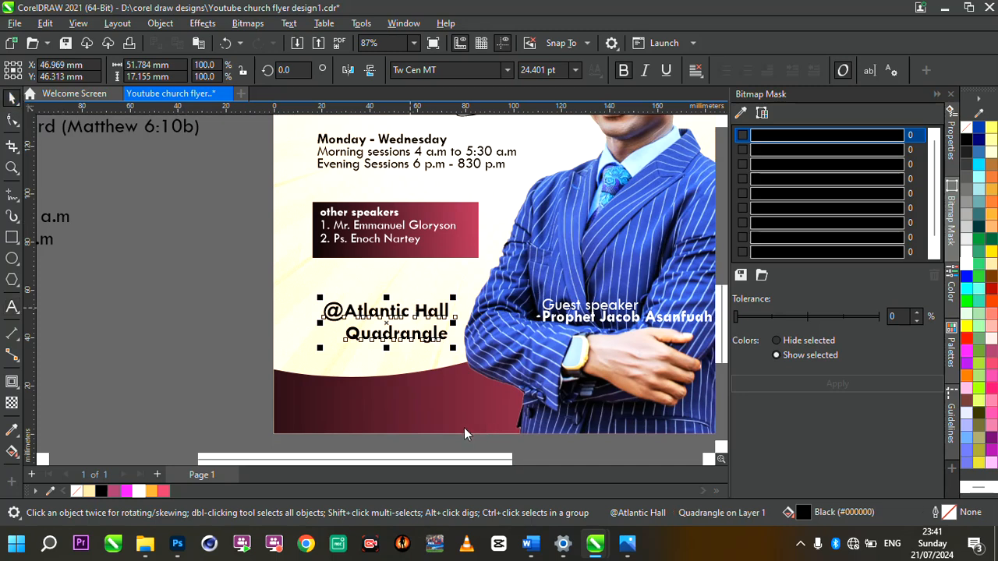
key("alt+Tab")
Step: Put Hall on its own line and delete the '@' from the venue text
double_click(407, 313)
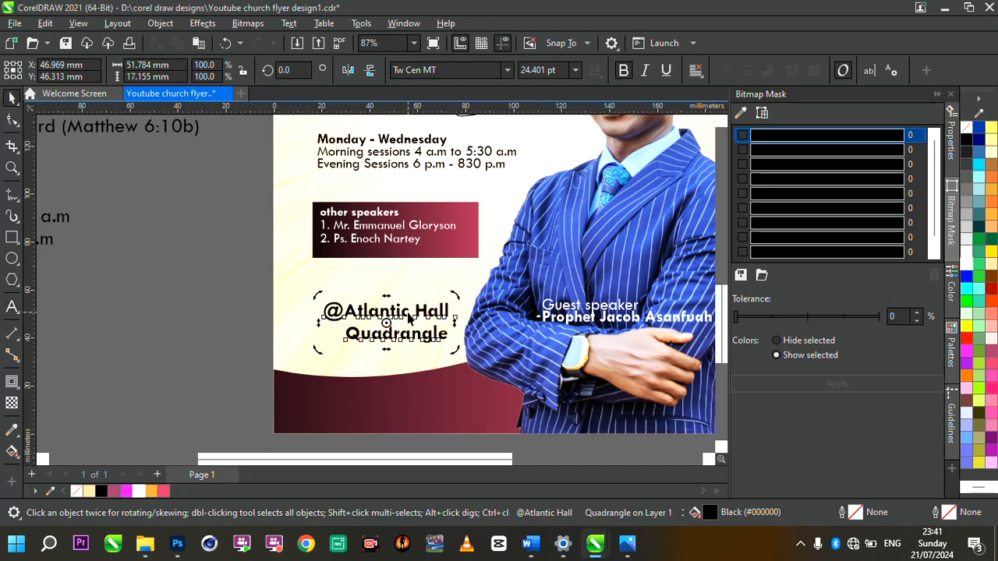
key("Return")
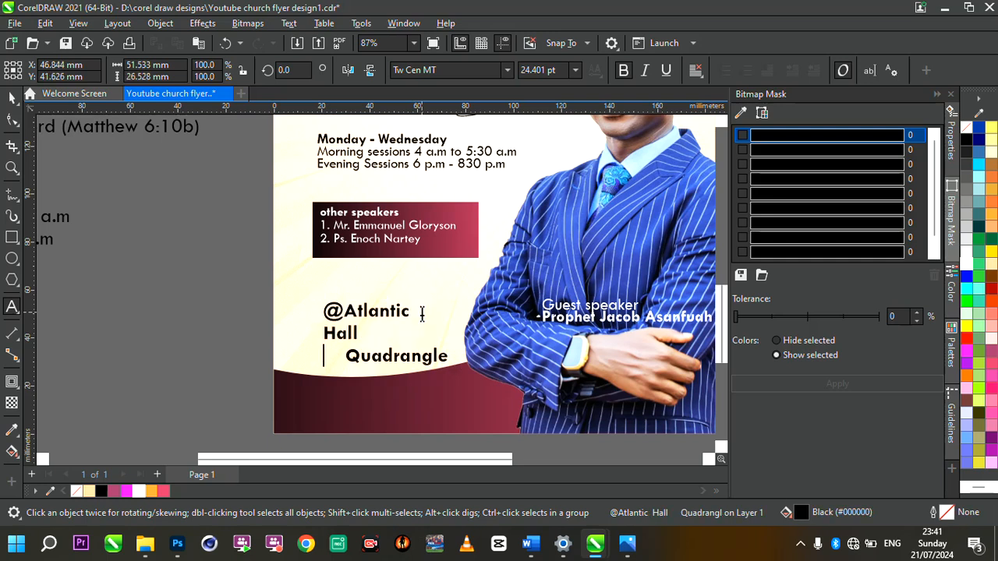
key("Delete")
key("Delete")
key("Delete")
key("Delete")
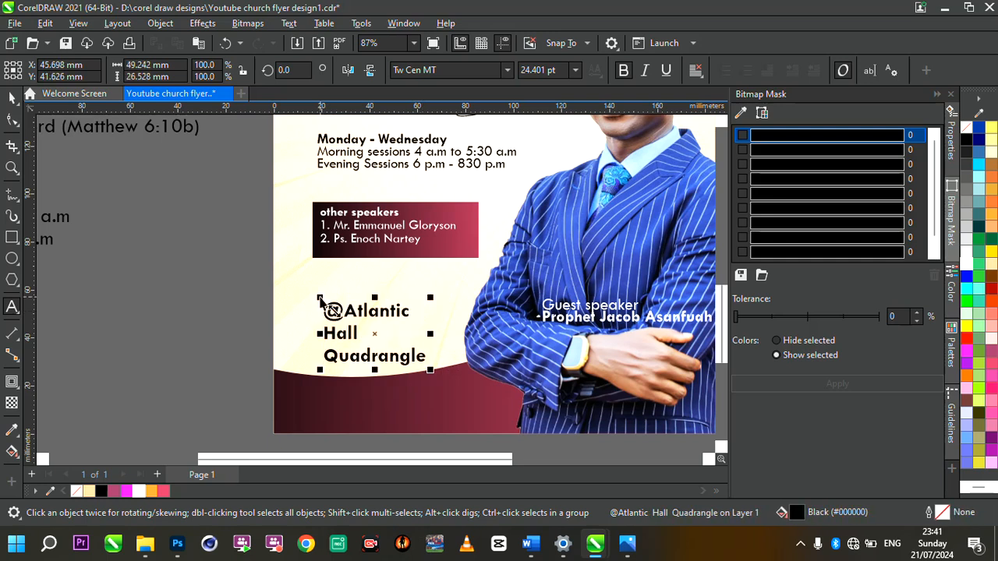
left_click(350, 312)
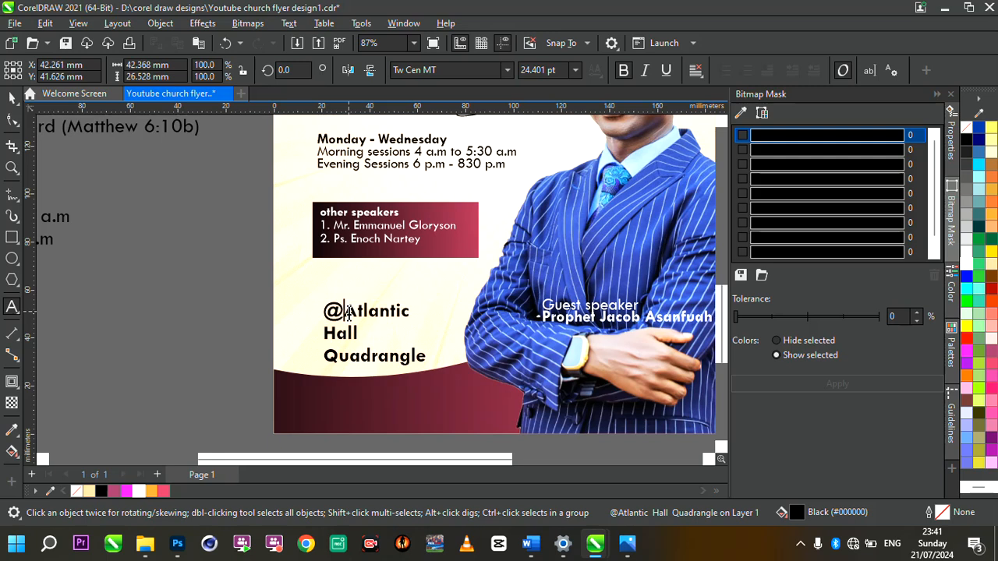
left_click(317, 312)
key("Delete")
Step: Add a separate '@' text just above Atlantic and rejoin Quadrangle onto the Hall line
left_click(350, 282)
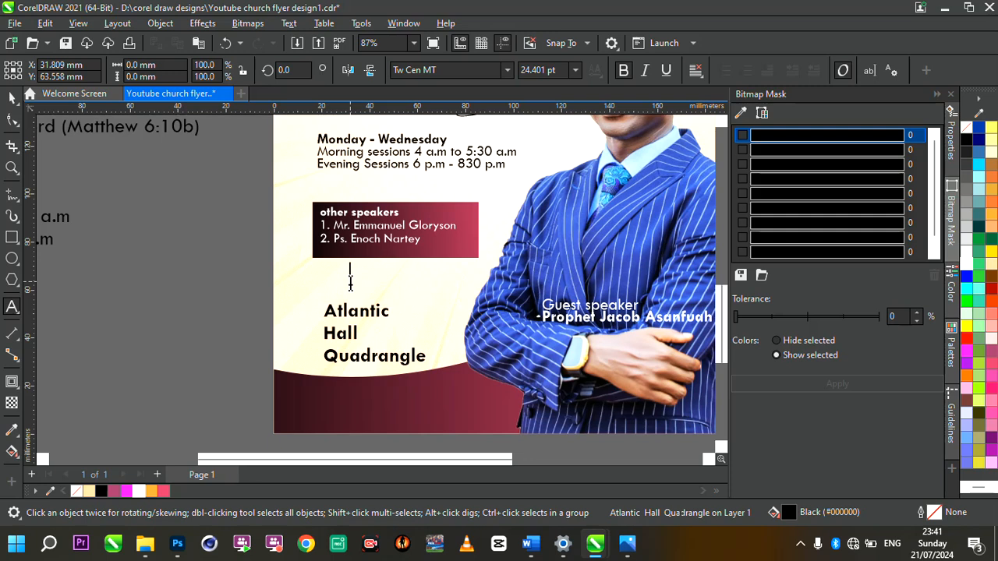
type("@")
left_click_drag(361, 275, 339, 292)
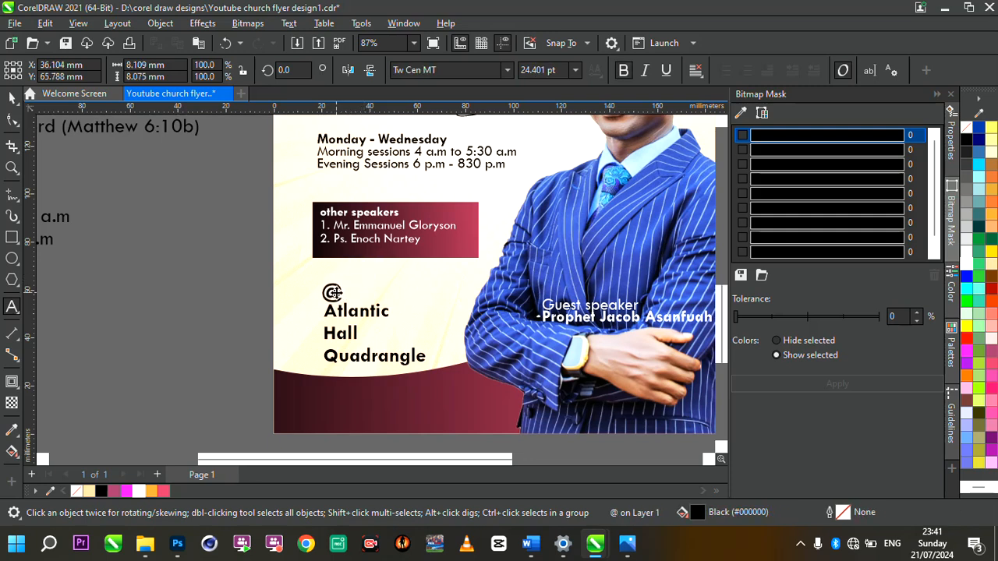
left_click(352, 336)
double_click(328, 356)
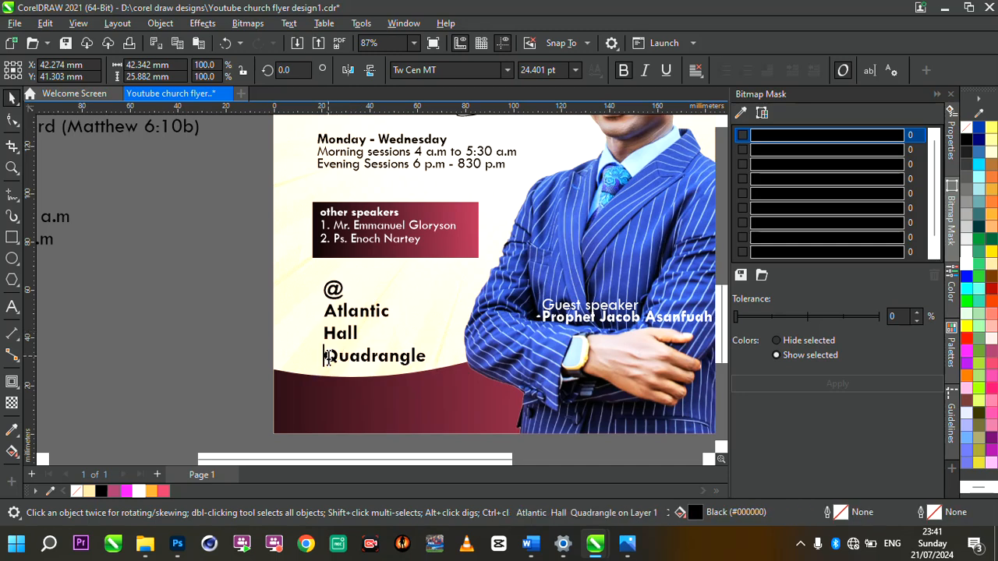
key("BackSpace")
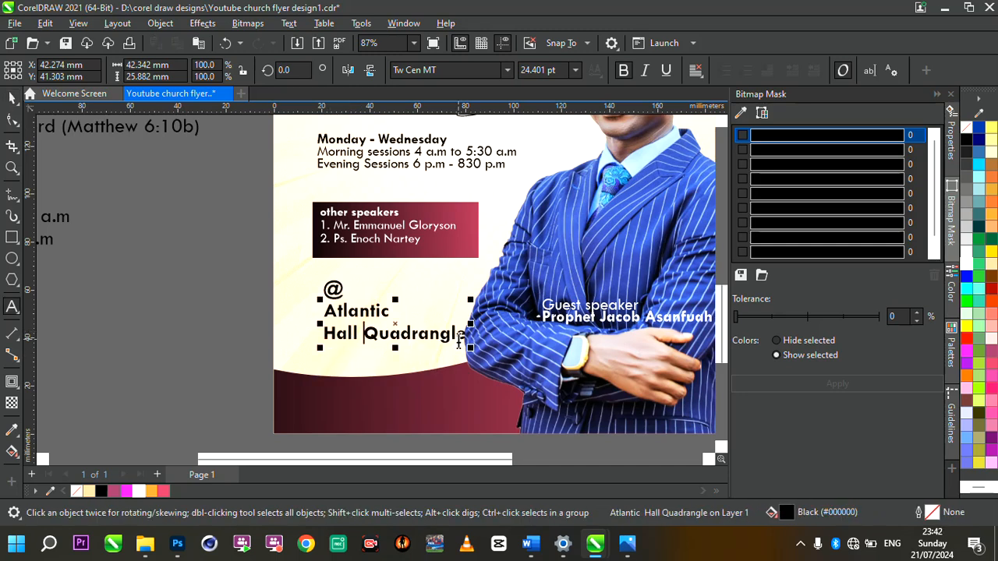
Step: Shrink the venue text to about 20.145 pt and tighten its line spacing
left_click_drag(472, 352, 446, 342)
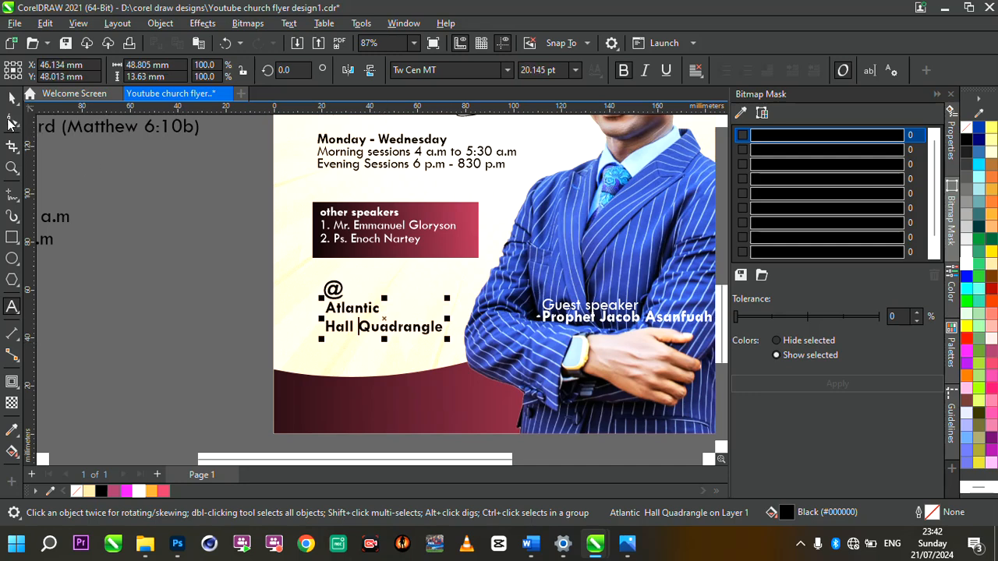
left_click(12, 121)
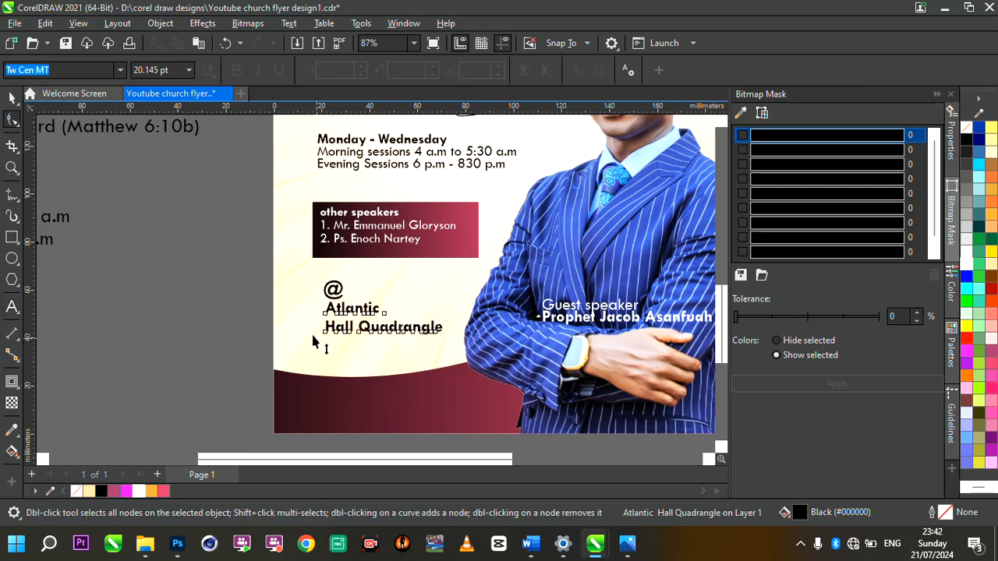
left_click_drag(312, 335, 305, 332)
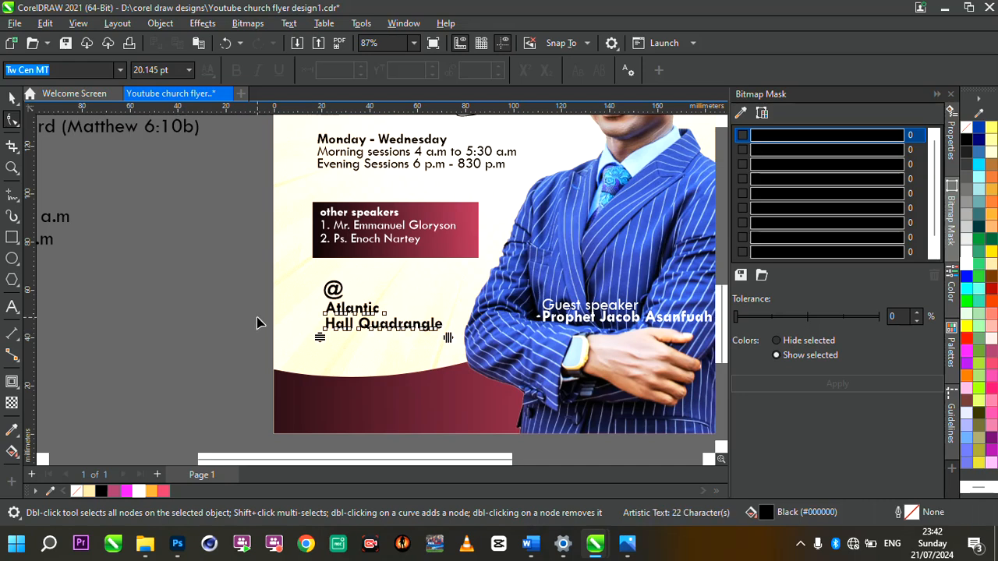
scroll(258, 320, "down", 4)
scroll(279, 187, "up", 3)
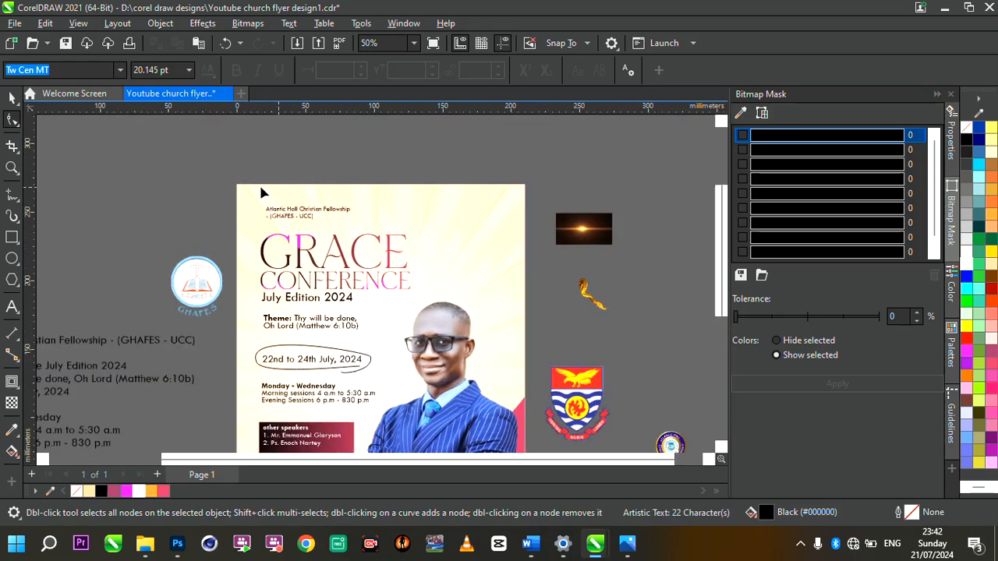
Step: Delete the leftover text block sitting beside the flyer page
key("space")
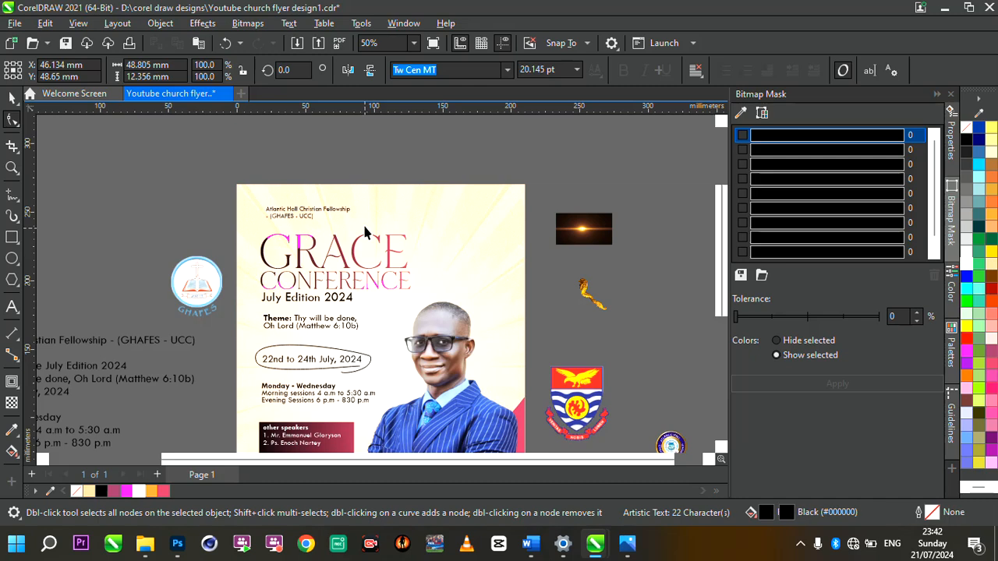
scroll(364, 231, "down", 3)
scroll(410, 302, "up", 1)
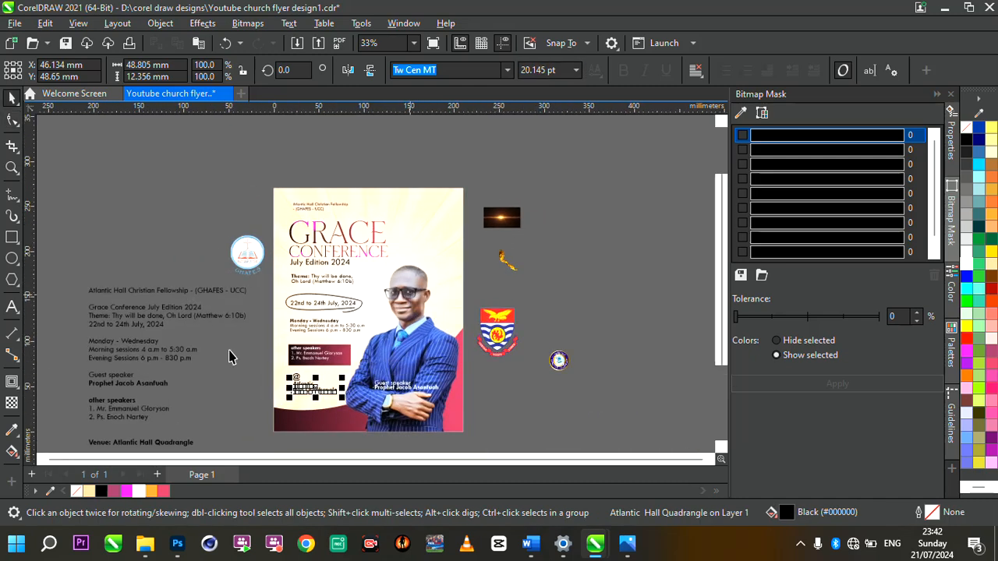
scroll(388, 356, "up", 1)
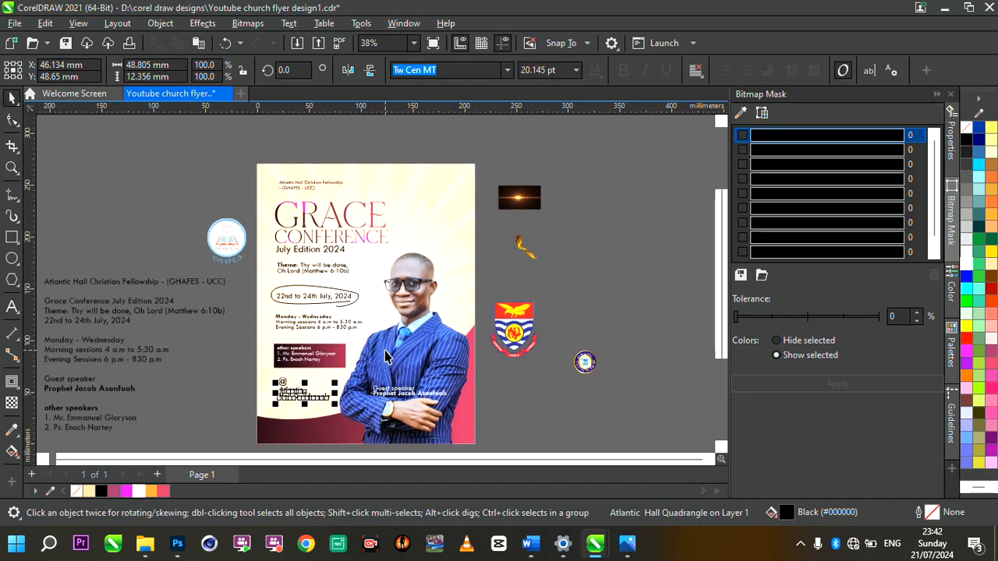
left_click(125, 316)
key("Delete")
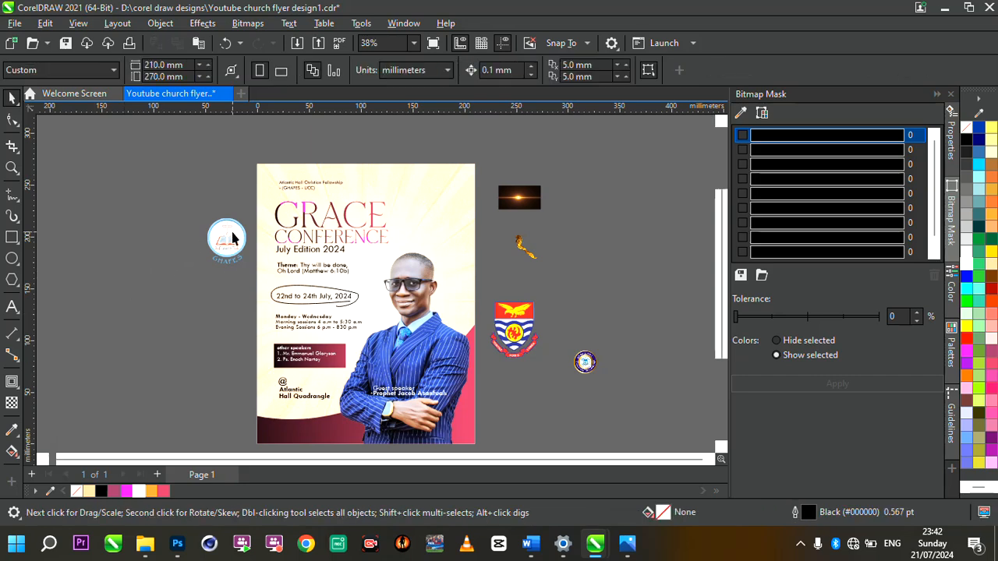
Step: Shrink the round GHAFES logo to about 30% by a corner handle
left_click(232, 238)
scroll(226, 241, "up", 2)
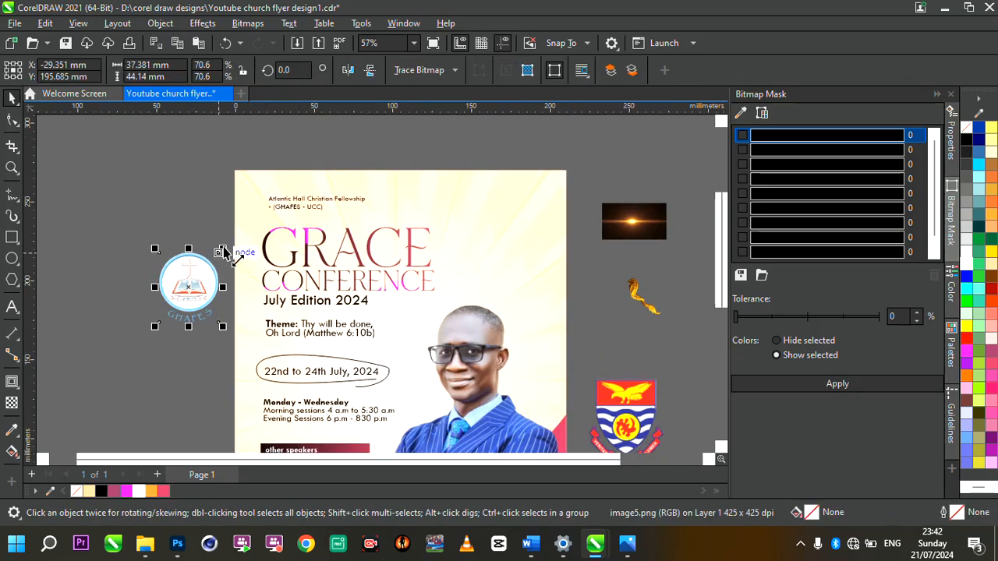
left_click_drag(222, 251, 188, 288)
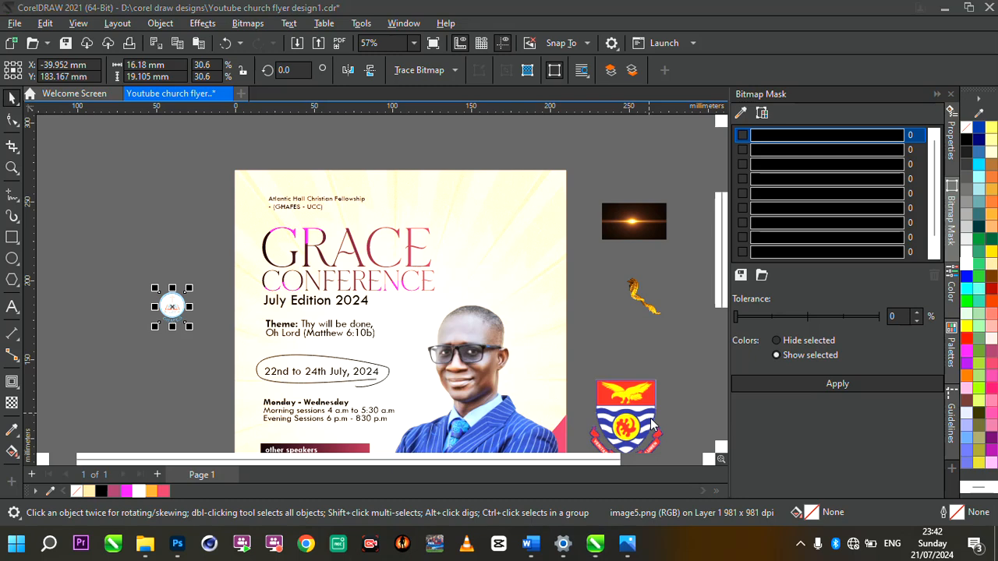
Step: Move the university crest to the flyer's top-left and shrink it to about 11%
left_click(637, 415)
left_click_drag(637, 415, 348, 271)
left_click_drag(381, 228, 285, 181)
scroll(286, 183, "up", 3)
scroll(287, 183, "up", 3)
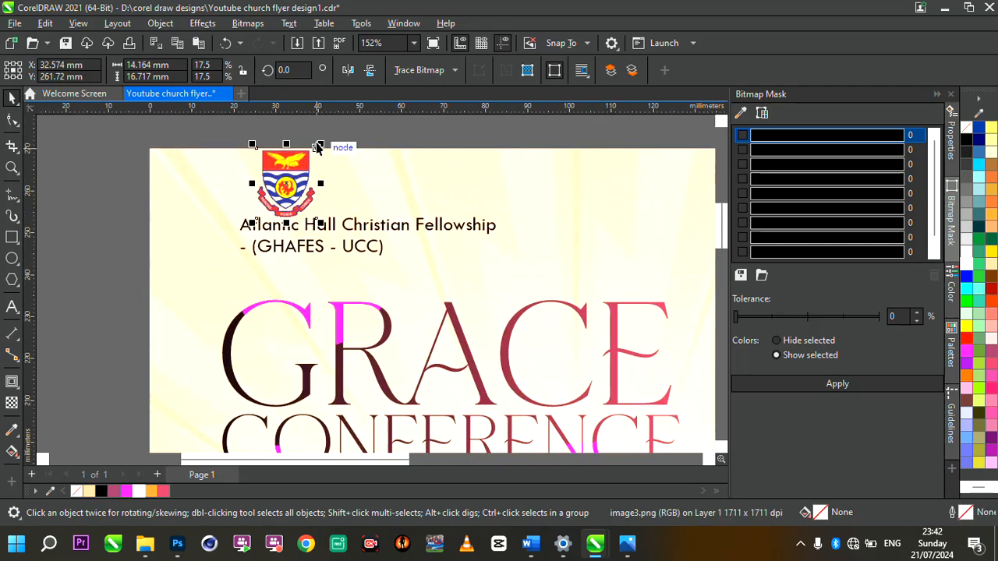
left_click_drag(321, 145, 268, 194)
scroll(267, 191, "down", 4)
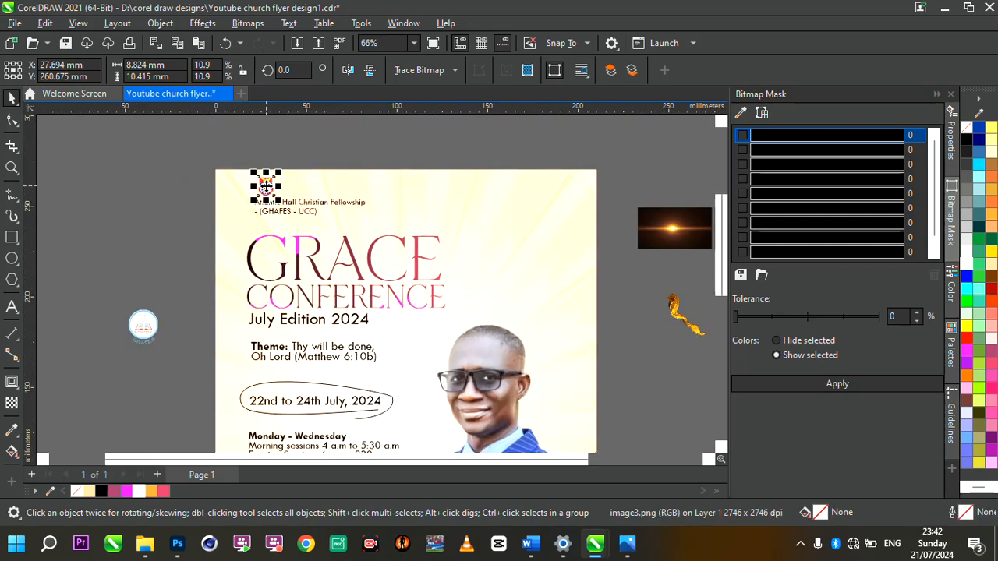
scroll(504, 275, "down", 4)
scroll(546, 350, "up", 4)
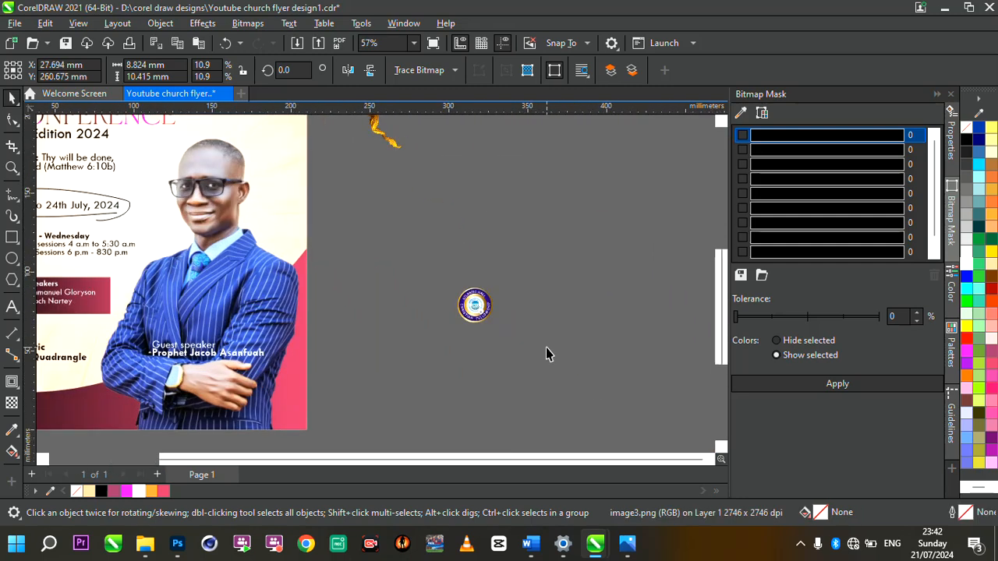
left_click(462, 318)
Step: Move the round logo to the page's top, shrunk and placed beside the crest
scroll(465, 312, "down", 3)
left_click_drag(468, 306, 261, 158)
scroll(260, 158, "up", 7)
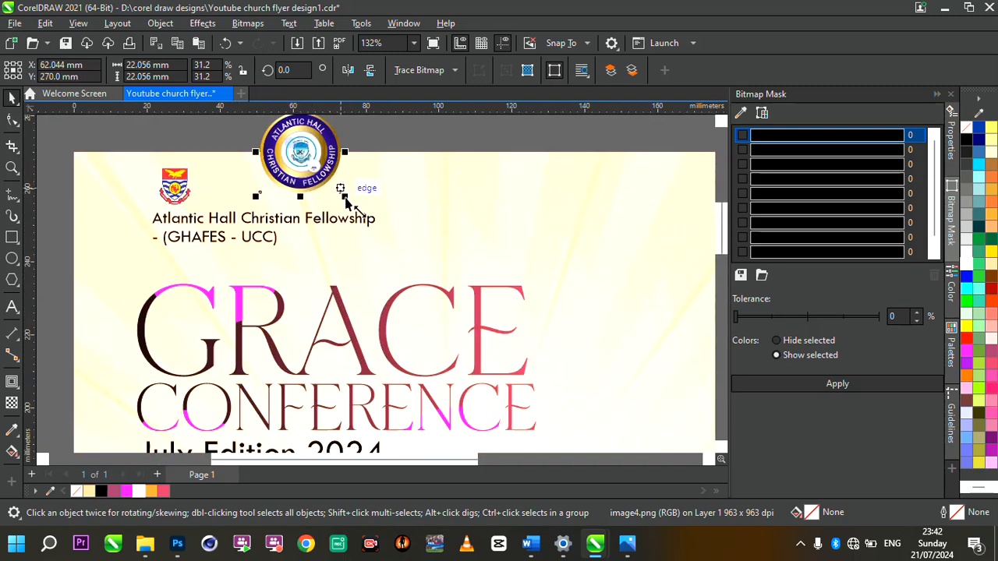
left_click_drag(348, 205, 248, 168)
scroll(234, 163, "up", 2)
scroll(248, 169, "down", 2)
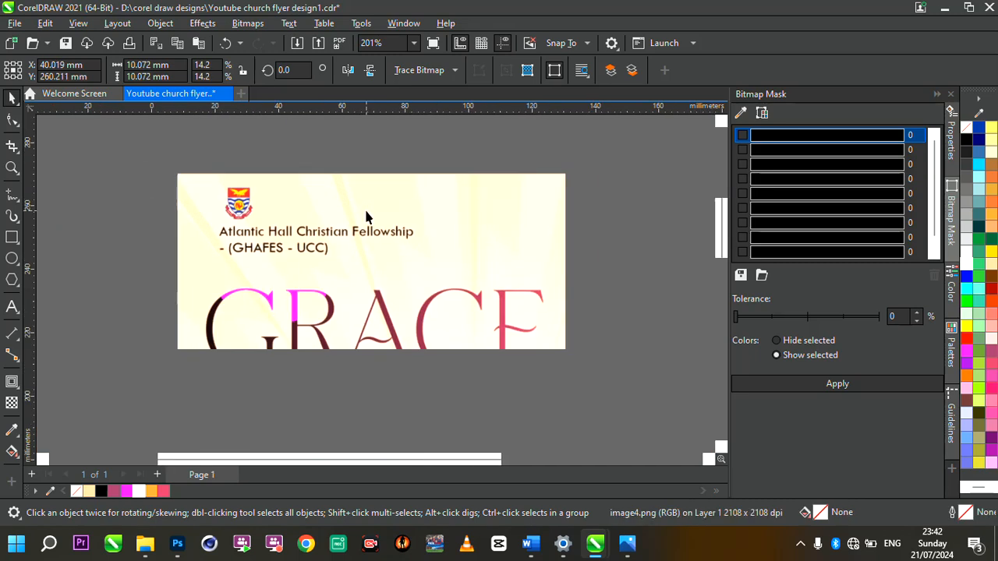
scroll(316, 206, "up", 3)
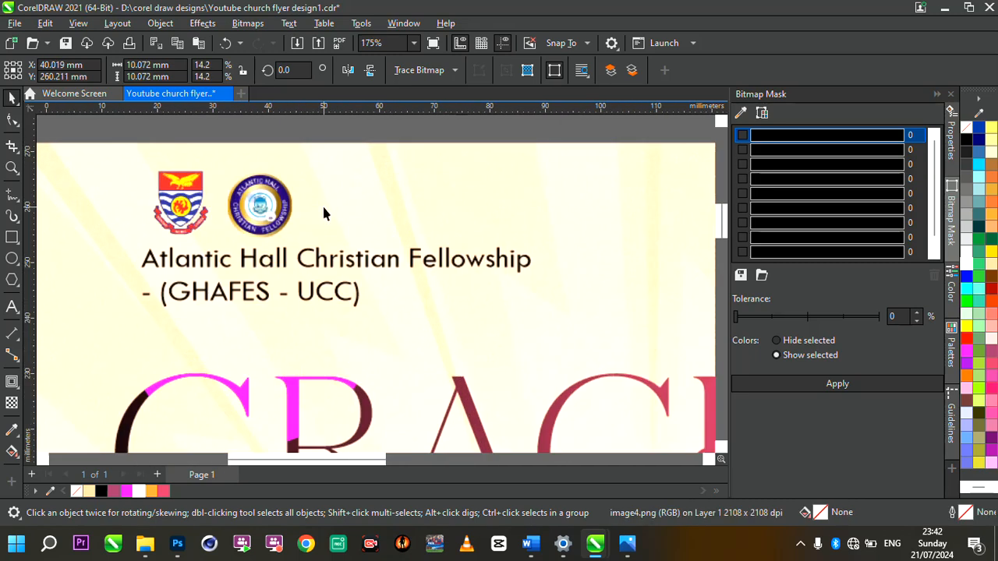
scroll(317, 205, "down", 2)
scroll(317, 205, "up", 3)
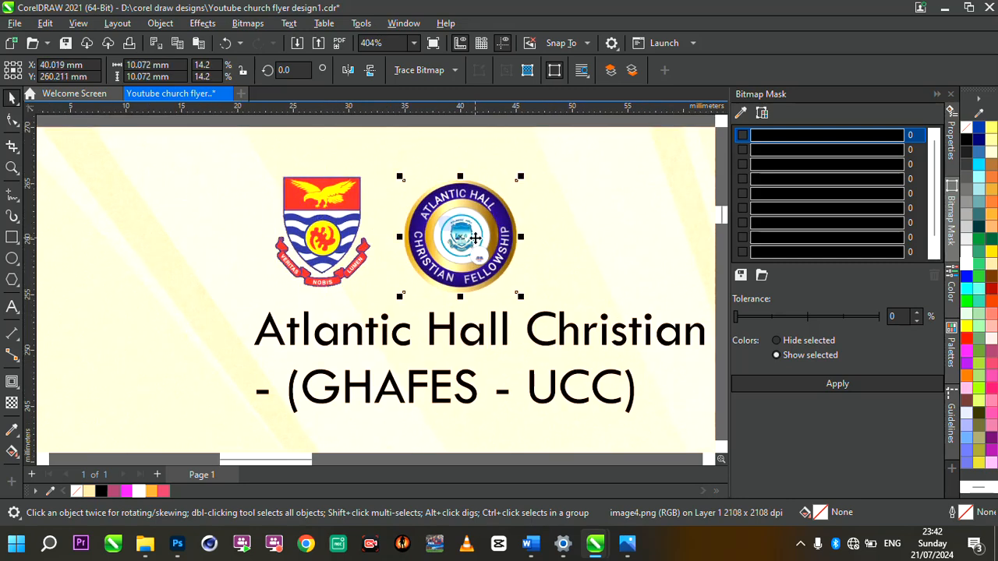
left_click_drag(475, 238, 451, 233)
scroll(451, 229, "down", 2)
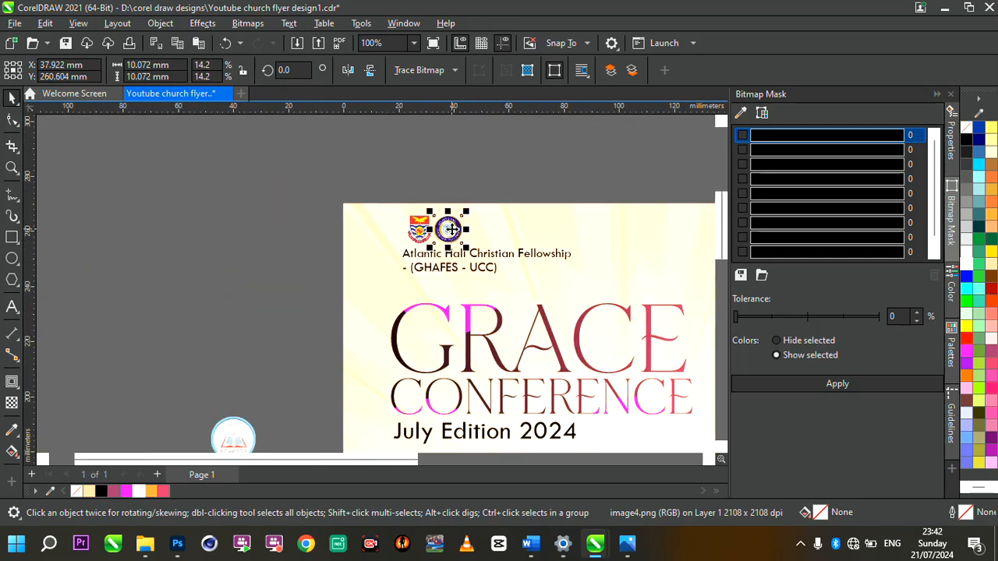
scroll(452, 229, "down", 2)
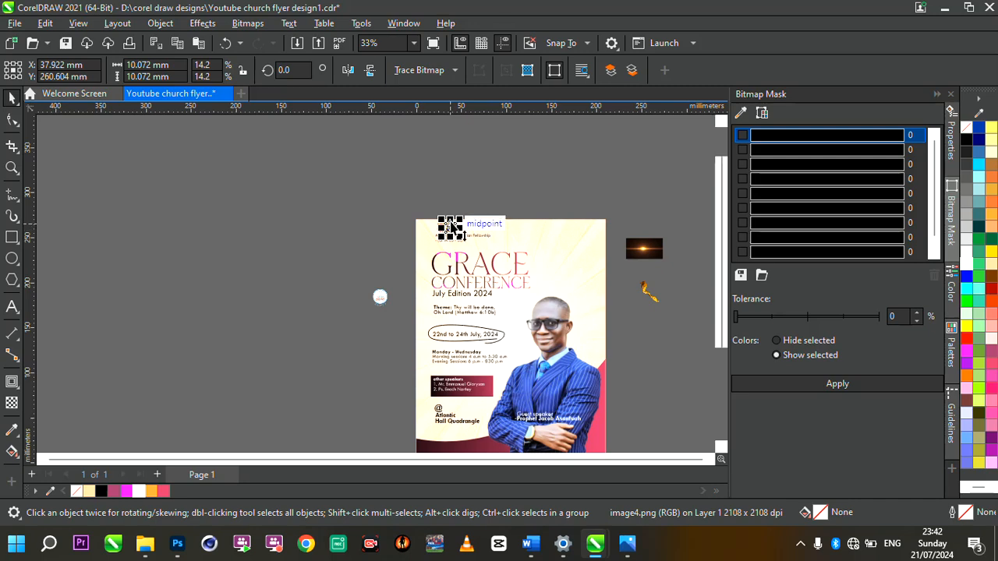
scroll(463, 227, "up", 3)
scroll(267, 350, "down", 2)
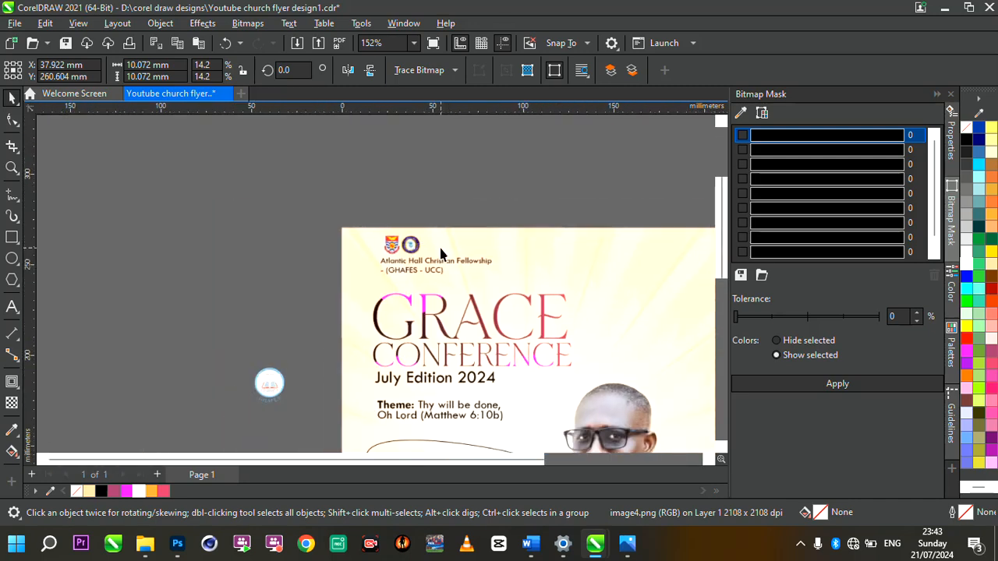
Step: Bring the GHAFES logo onto the flyer header, shrunk and placed beside the other logos
left_click(267, 382)
left_click_drag(268, 381, 453, 243)
scroll(455, 243, "up", 4)
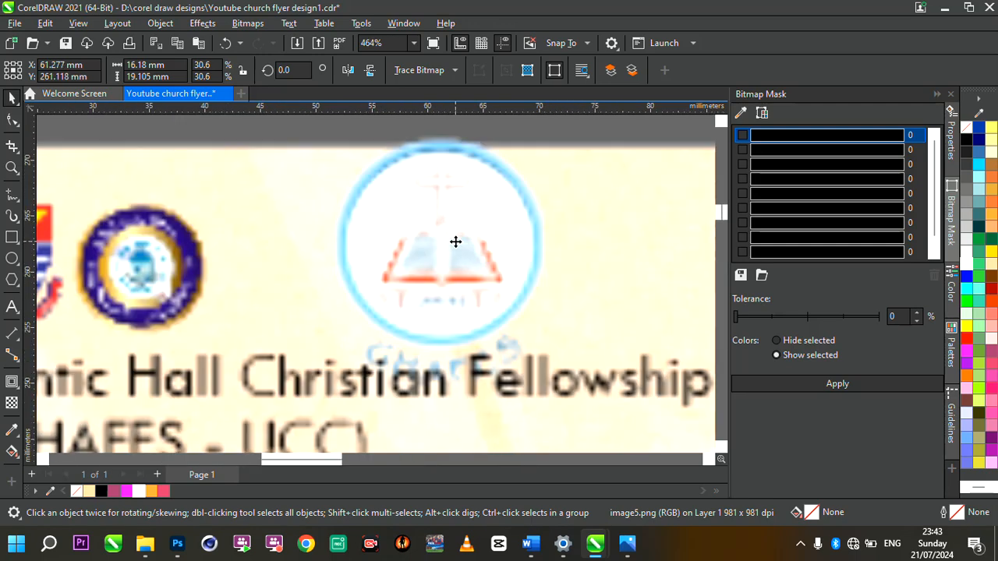
left_click_drag(548, 135, 464, 236)
left_click_drag(387, 317, 269, 282)
scroll(363, 265, "down", 4)
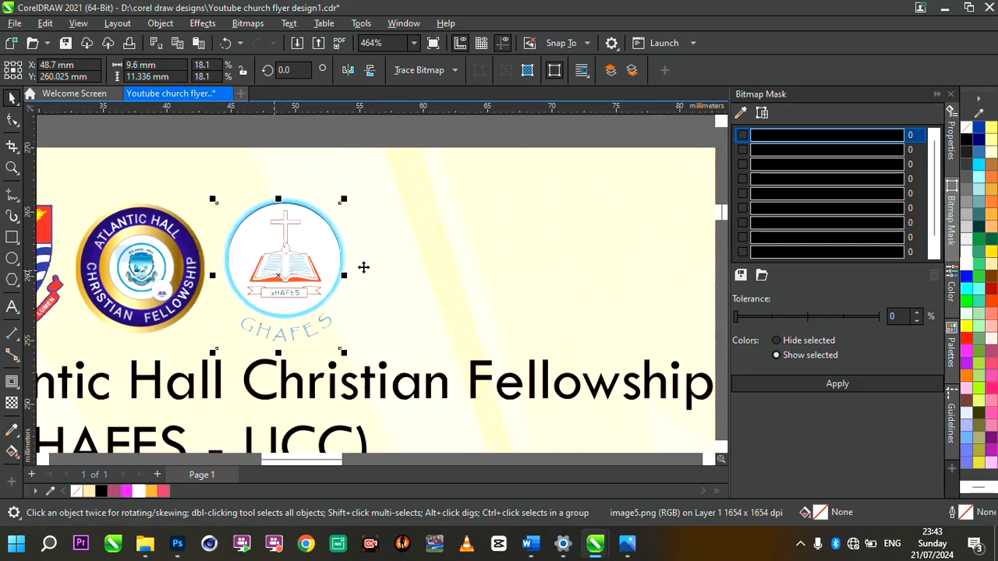
Step: Shift the logos and fellowship heading together slightly down-right
left_click_drag(223, 208, 541, 368)
left_click_drag(357, 283, 360, 293)
scroll(360, 293, "down", 1)
scroll(360, 293, "down", 3)
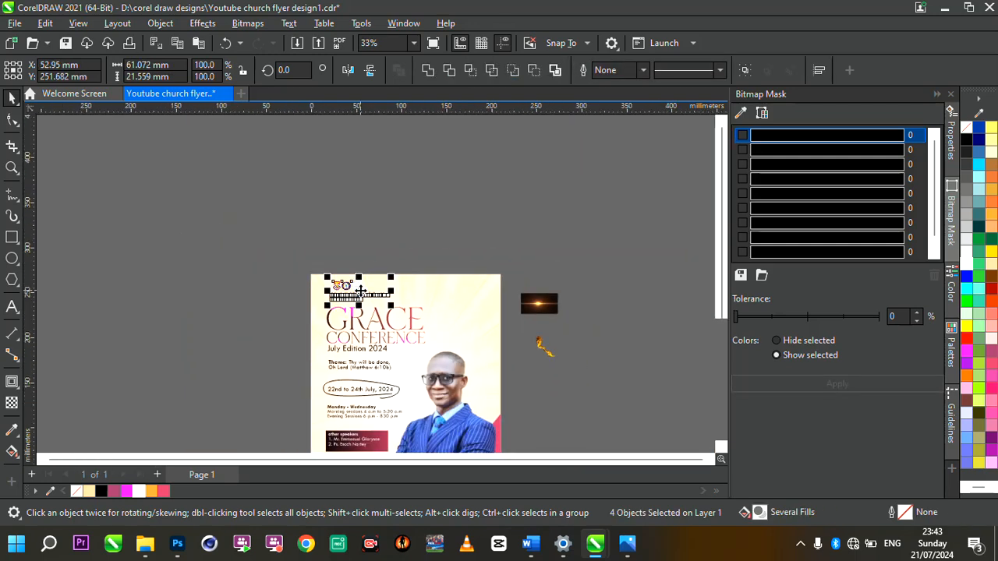
scroll(439, 362, "down", 3)
scroll(463, 396, "up", 2)
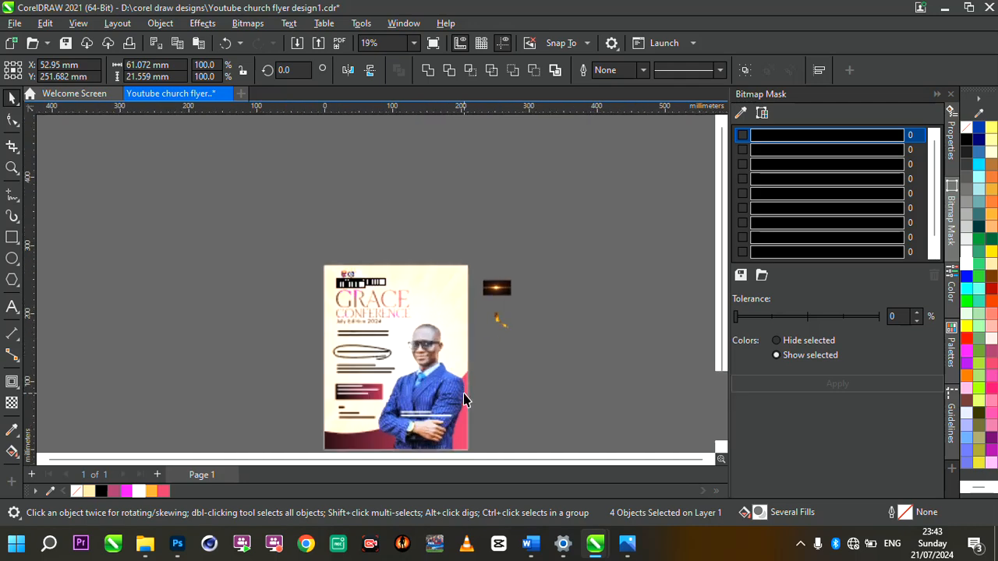
Step: Zoom to show all objects and return to the Pick tool with nothing selected
double_click(10, 169)
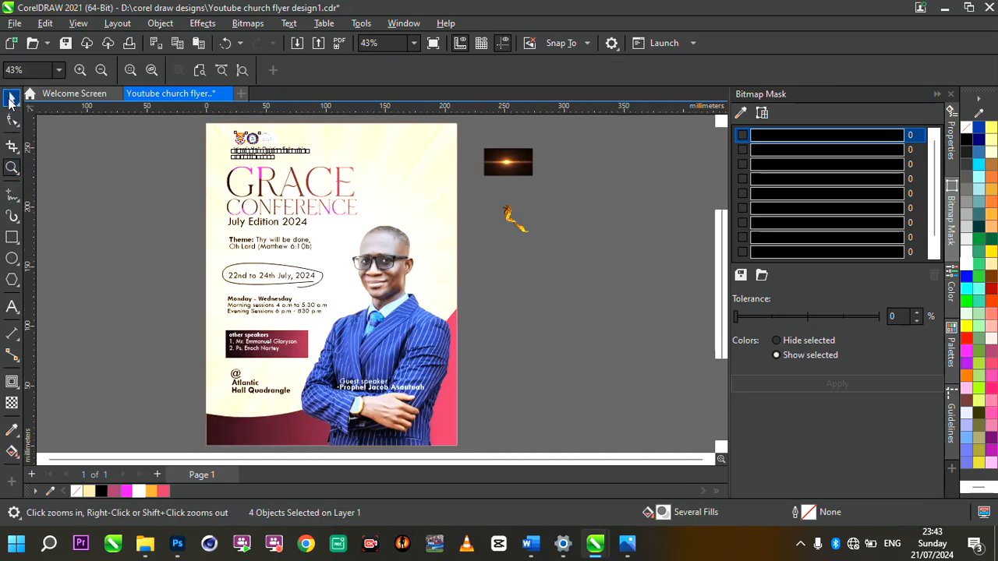
left_click(11, 100)
left_click(151, 210)
scroll(423, 275, "down", 2)
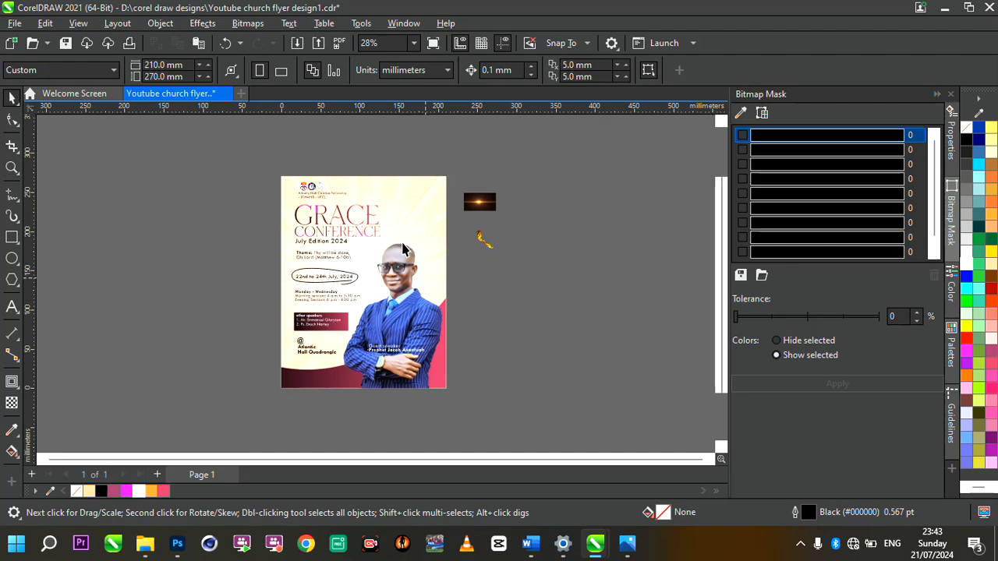
scroll(524, 259, "up", 2)
Step: Enlarge the gold ribbon bitmap several times and position it along the flyer's top edge
left_click(524, 253)
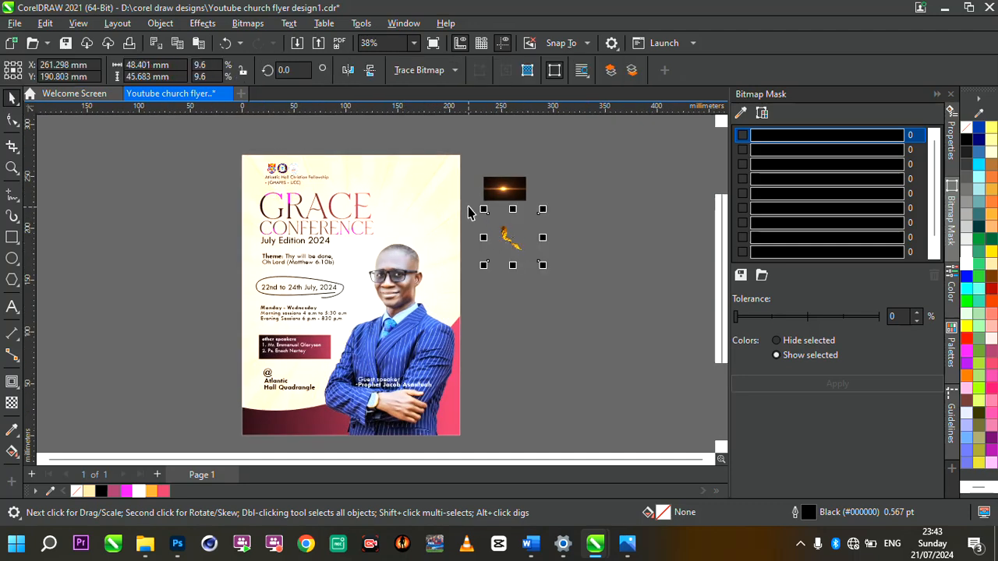
left_click_drag(483, 209, 442, 185)
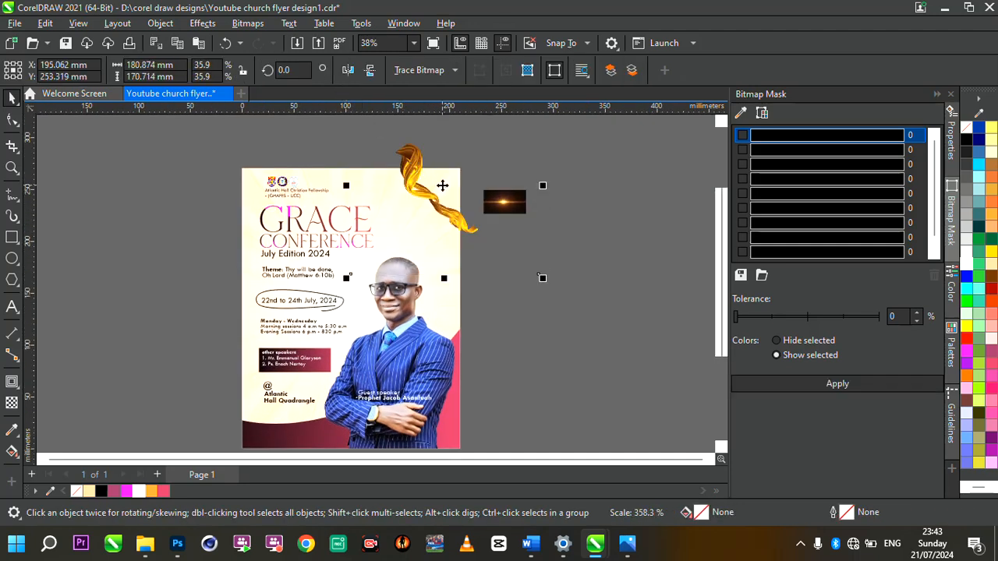
left_click_drag(479, 227, 442, 221)
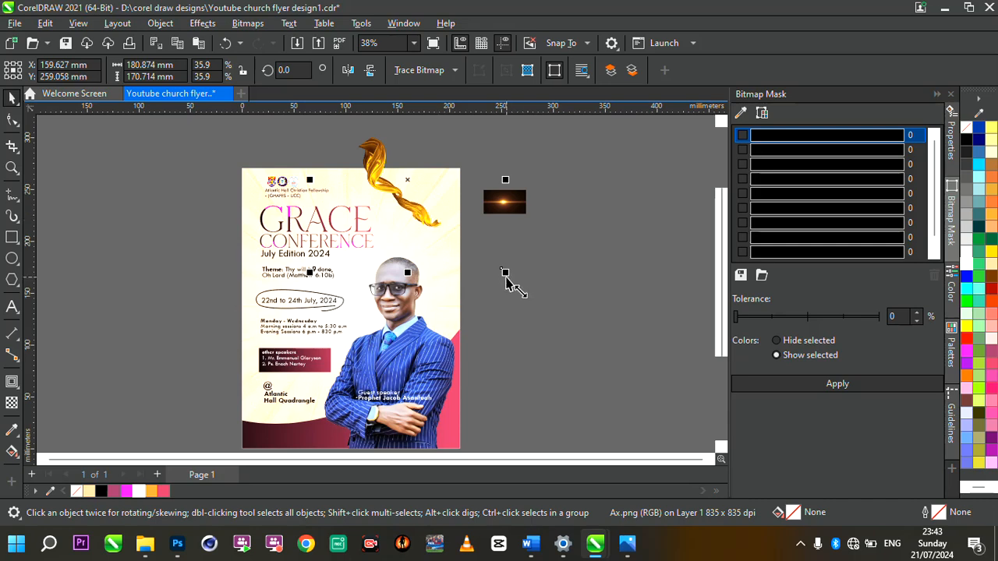
left_click_drag(505, 272, 605, 367)
left_click_drag(428, 234, 370, 180)
left_click_drag(553, 313, 565, 323)
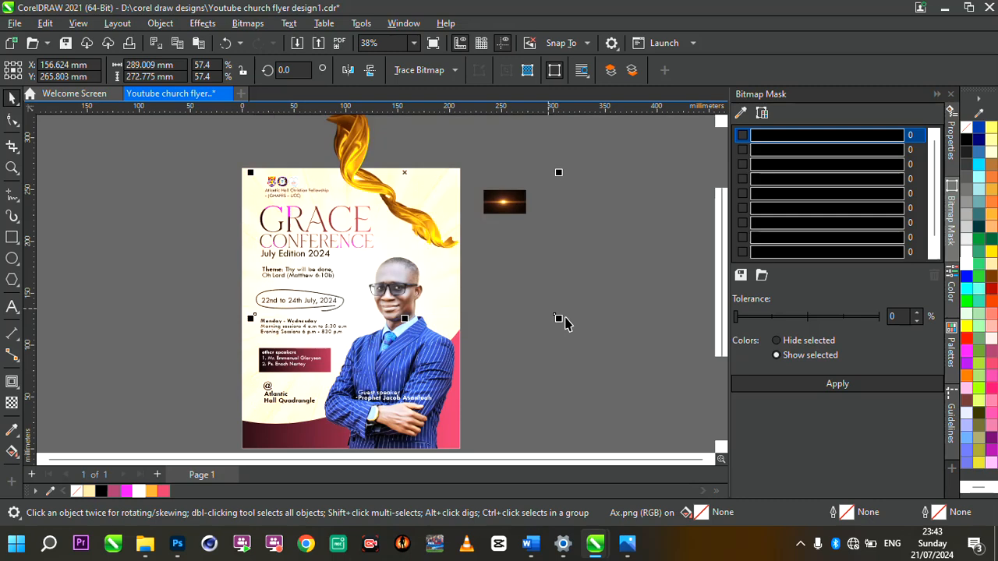
left_click_drag(393, 215, 403, 210)
Step: PowerClip the ribbon inside the flyer background frame and enter the clip for editing
right_click(402, 209)
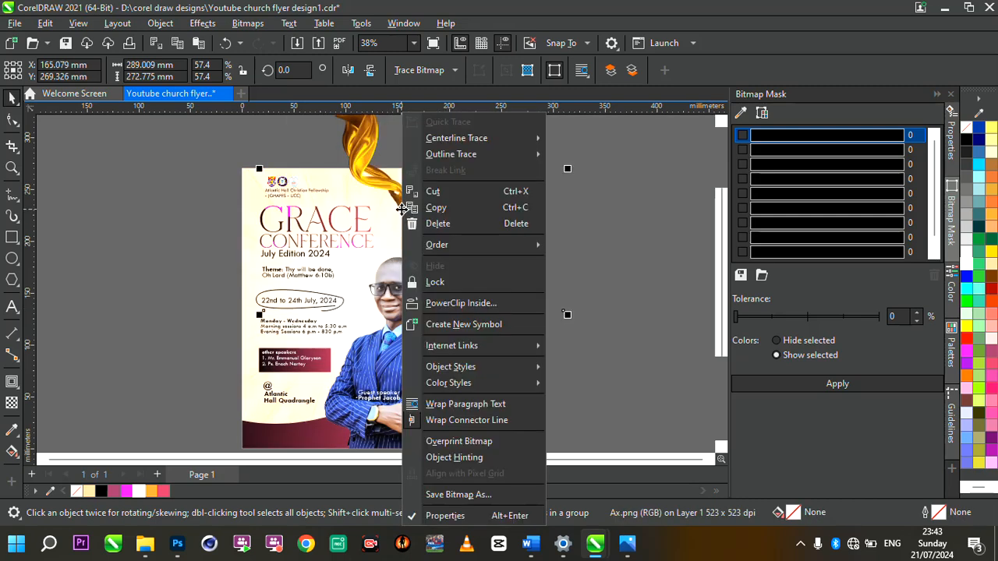
left_click(484, 304)
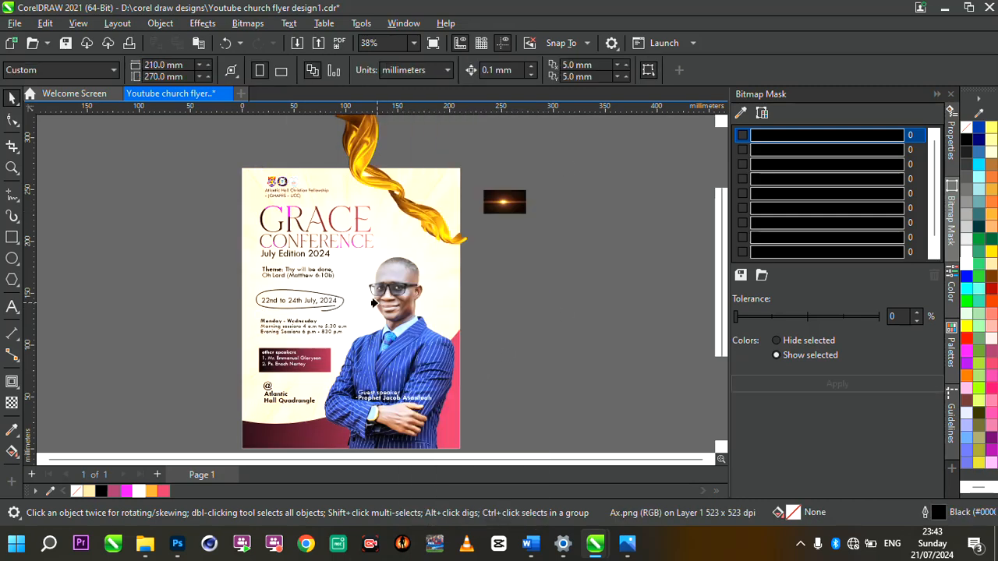
left_click(378, 308)
left_click(483, 314)
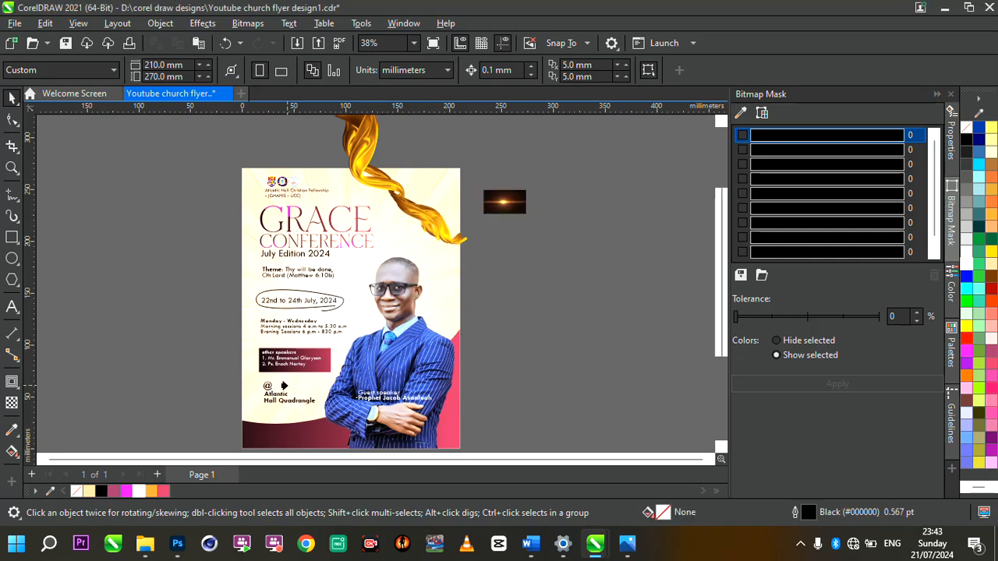
left_click(333, 387)
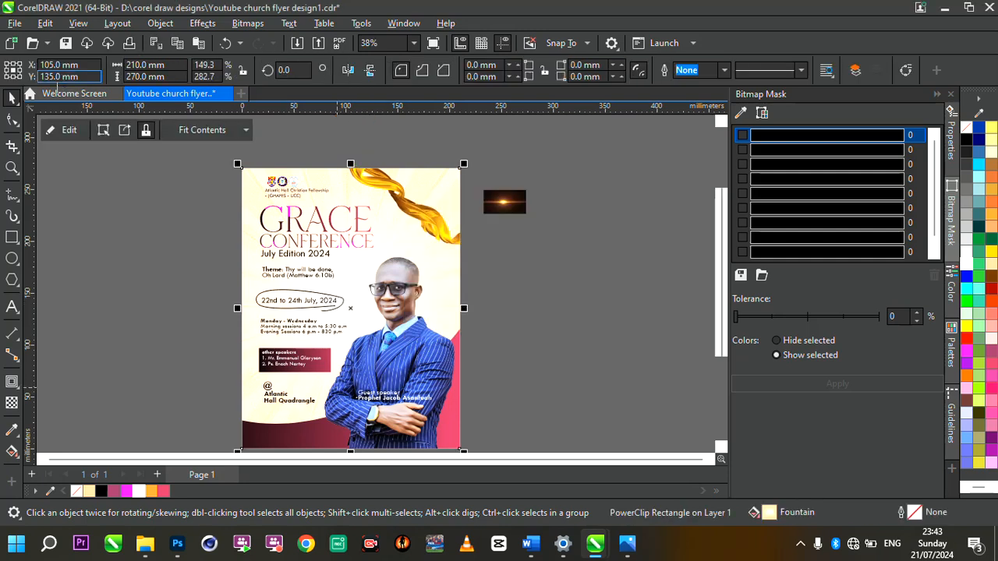
left_click(67, 130)
Step: Duplicate the clipped ribbon, mirror the copy horizontally, and move it down toward the speaker's head
left_click(403, 191)
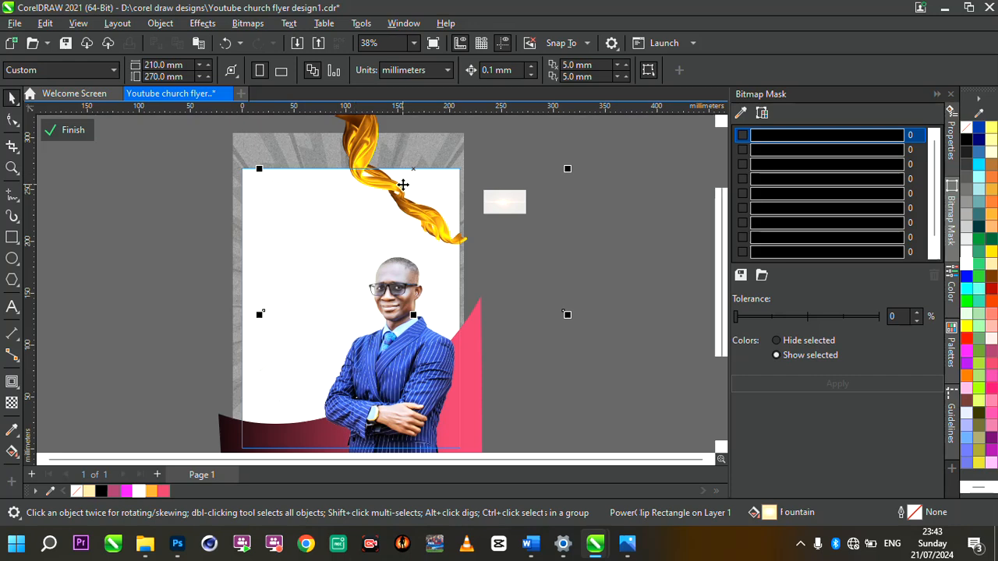
mouse_move(401, 187)
left_mouse_down()
mouse_move(392, 196)
mouse_move(405, 188)
left_mouse_up()
key("Right")
key("Up")
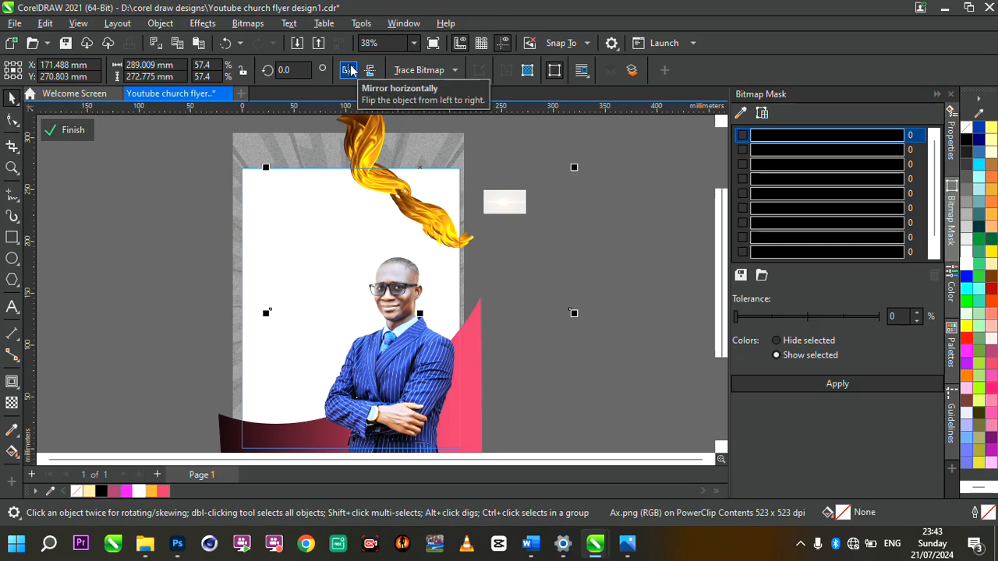
left_click(349, 70)
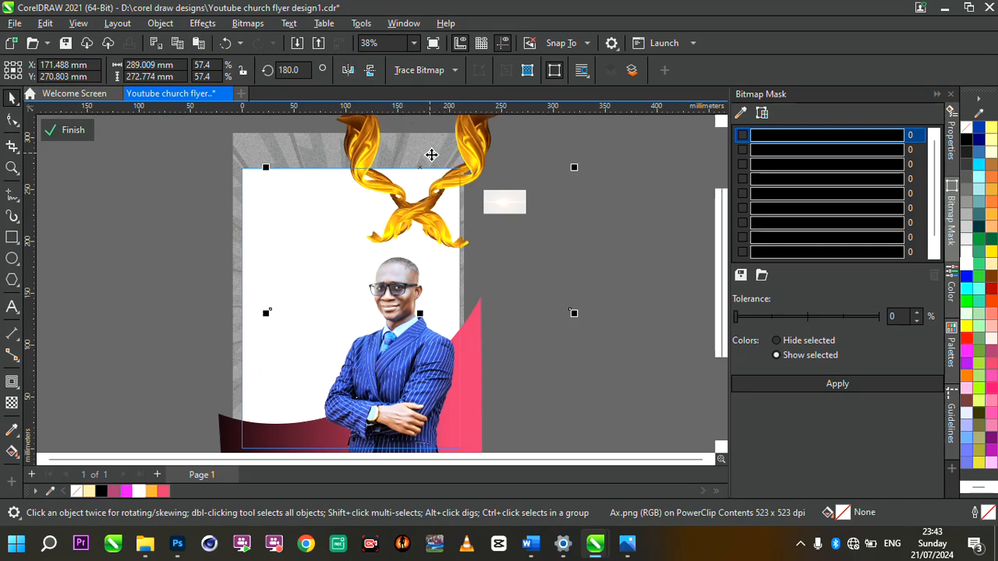
left_click_drag(463, 170, 463, 235)
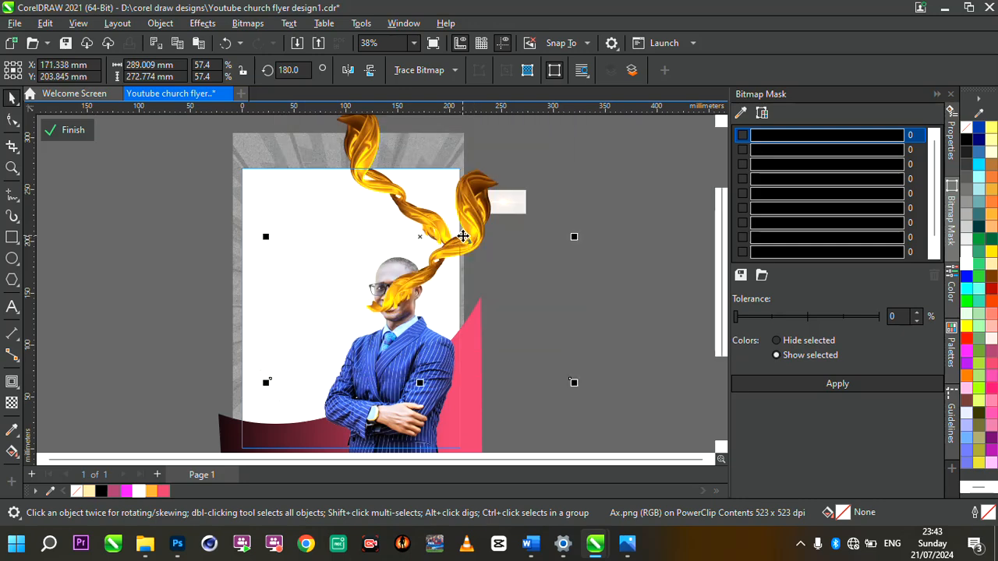
Step: Send the ribbon one level behind the speaker, nudge the other ribbon right, and finish the PowerClip edit
key("ctrl+Page_Down")
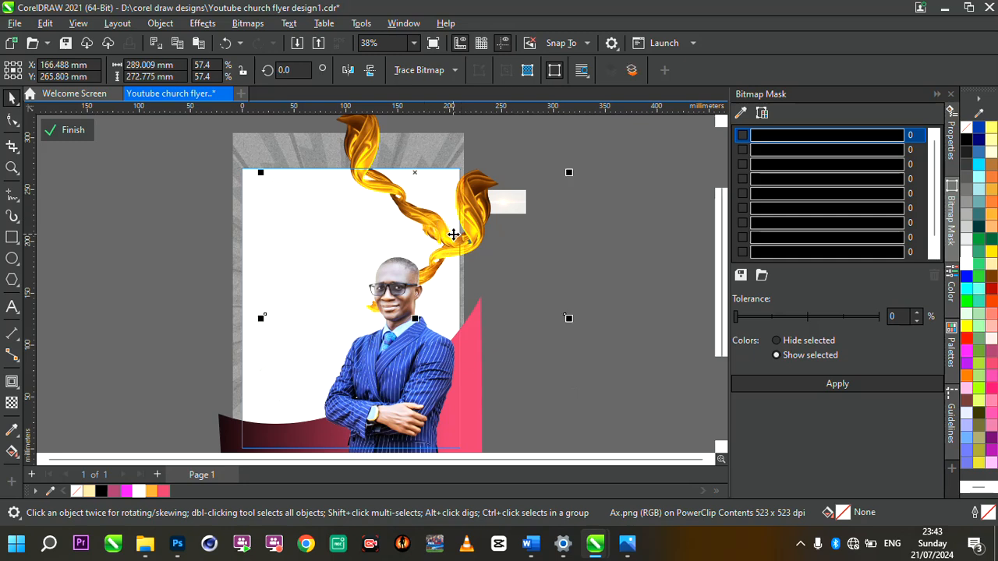
scroll(453, 234, "up", 1)
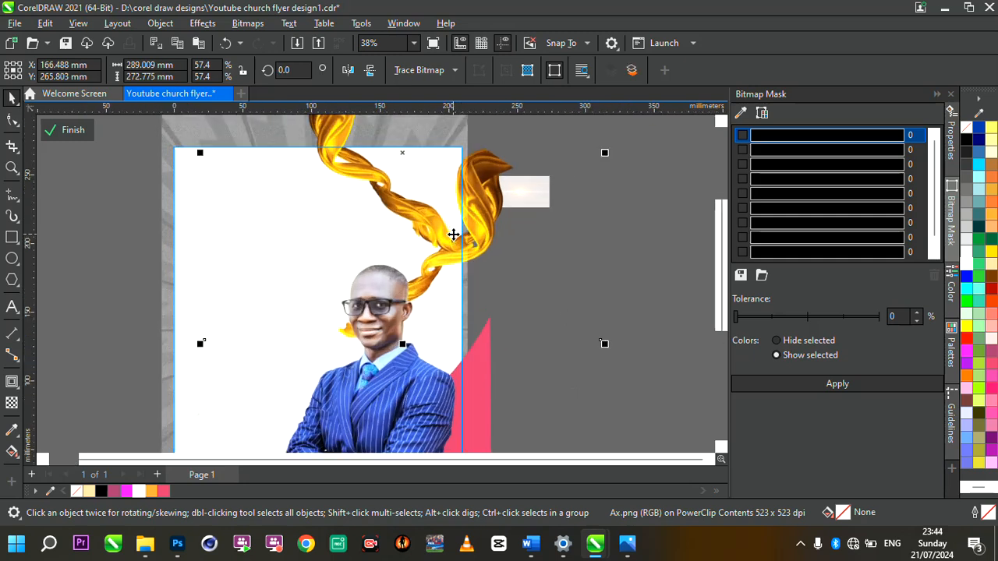
left_click(490, 220)
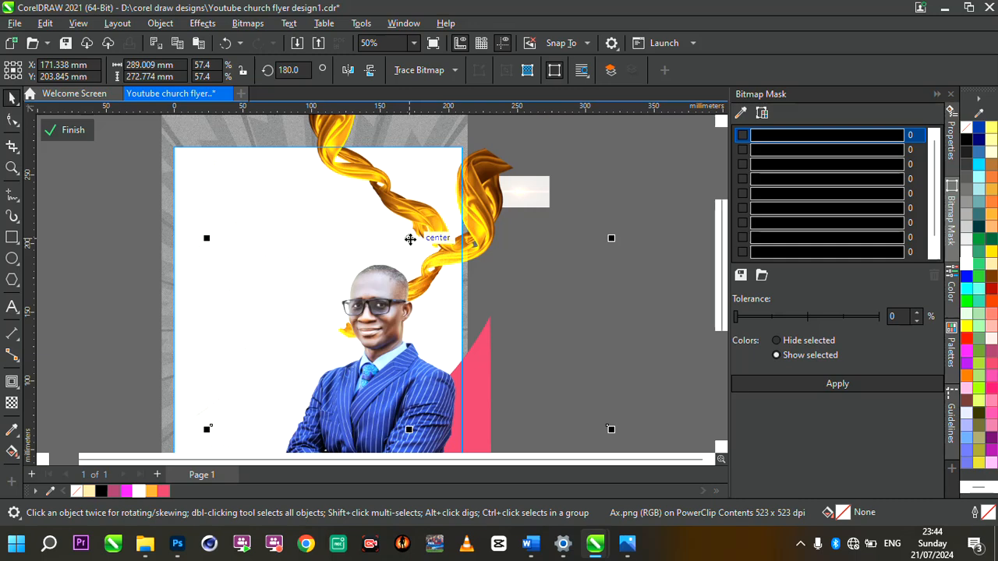
left_click_drag(410, 239, 425, 235)
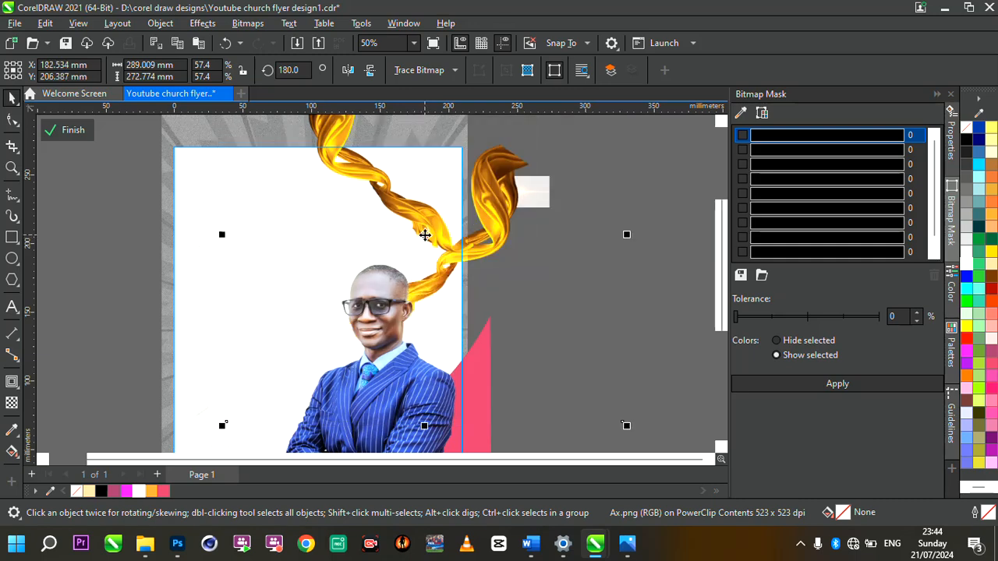
scroll(425, 235, "down", 4)
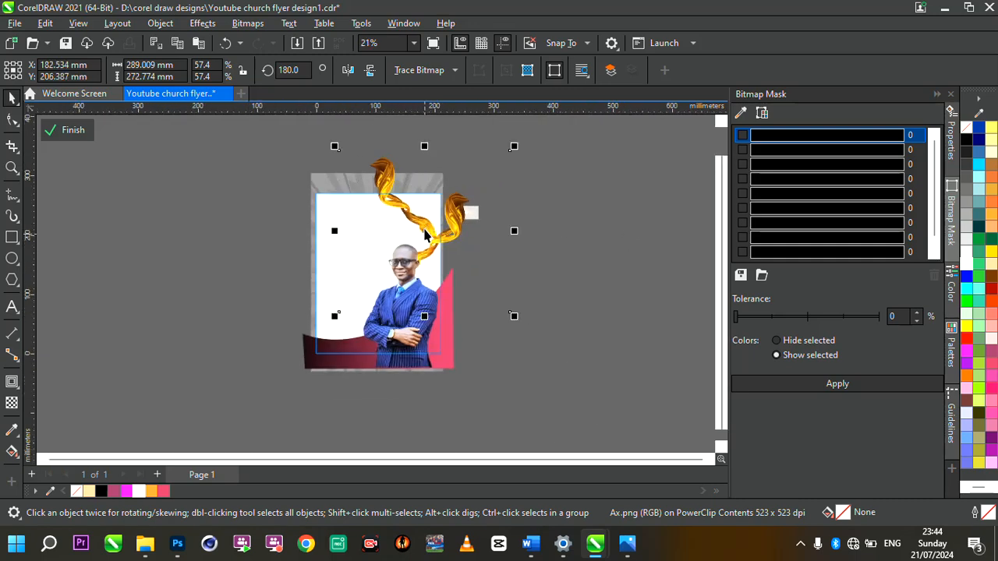
left_click(211, 236)
left_click(76, 130)
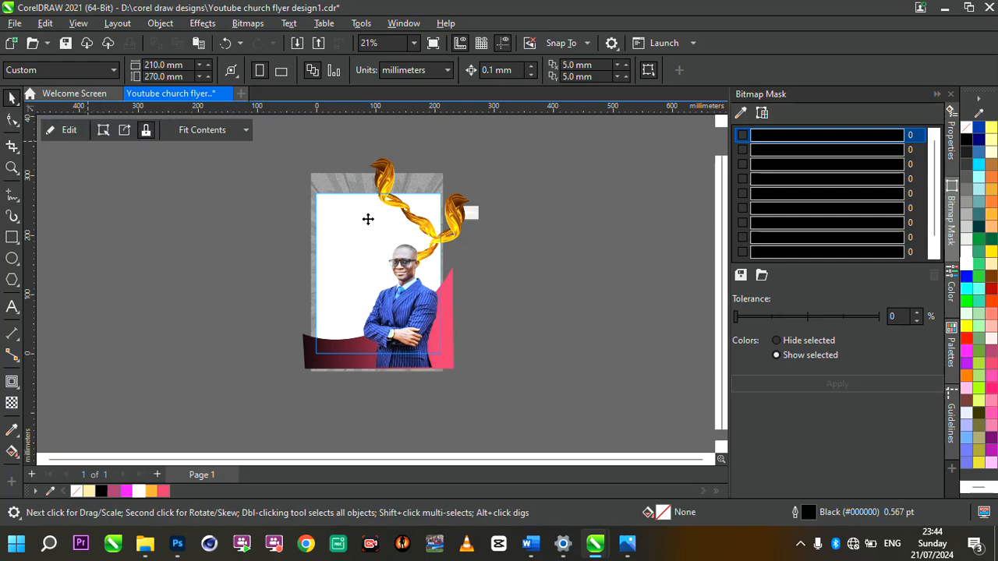
scroll(403, 227, "up", 2)
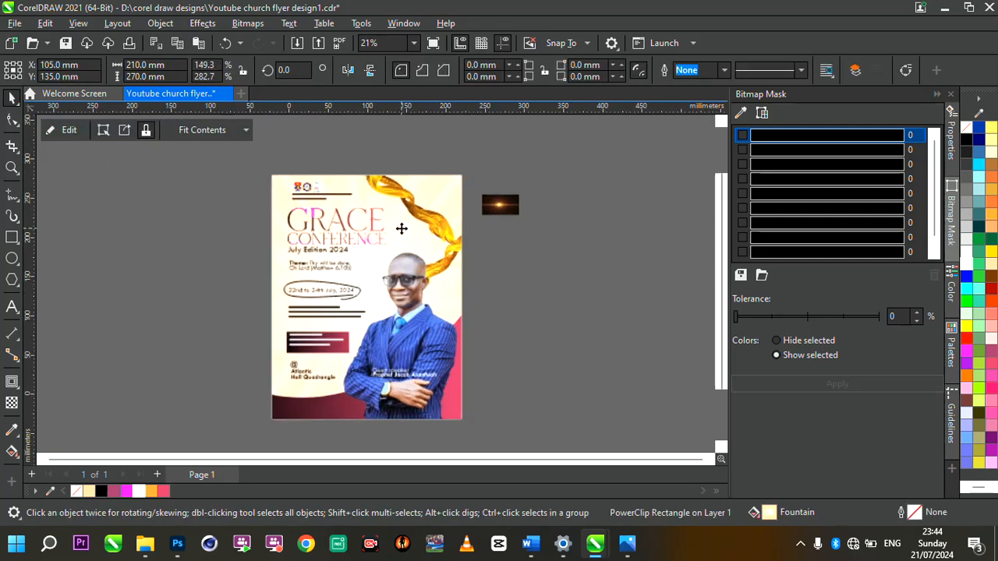
Step: Fit all objects in view and reopen the flyer frame's PowerClip contents to select the gold ribbon
double_click(11, 168)
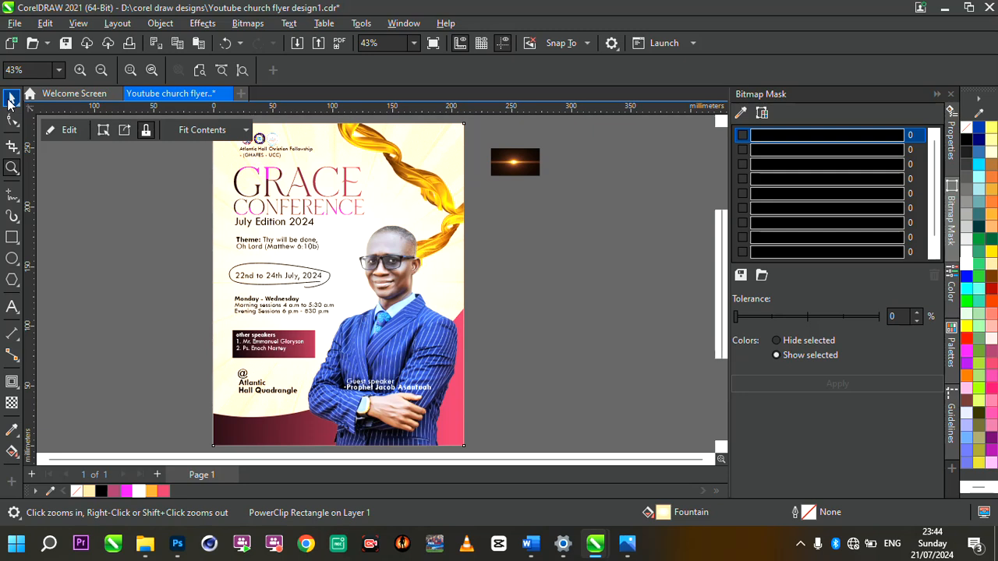
left_click(9, 99)
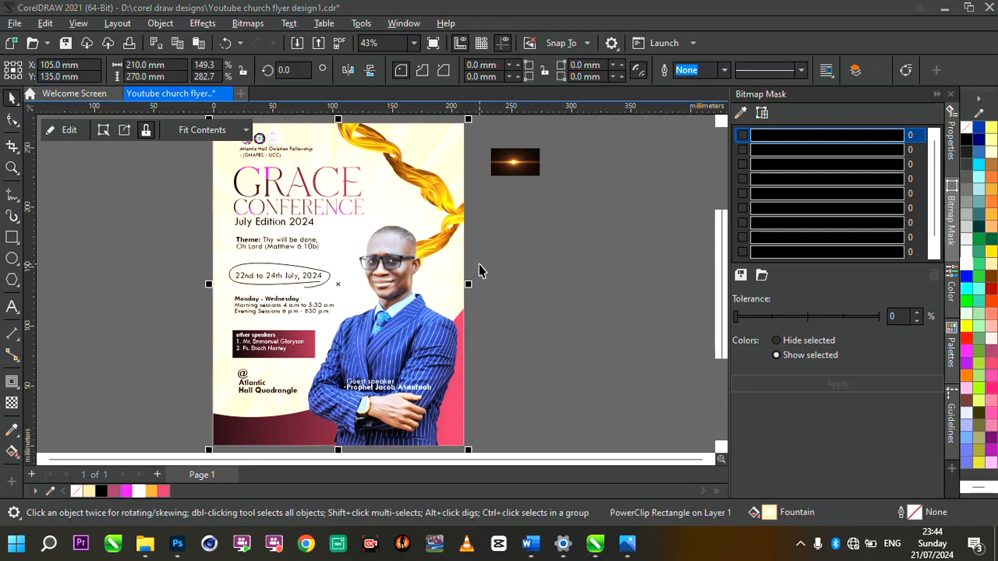
double_click(416, 208)
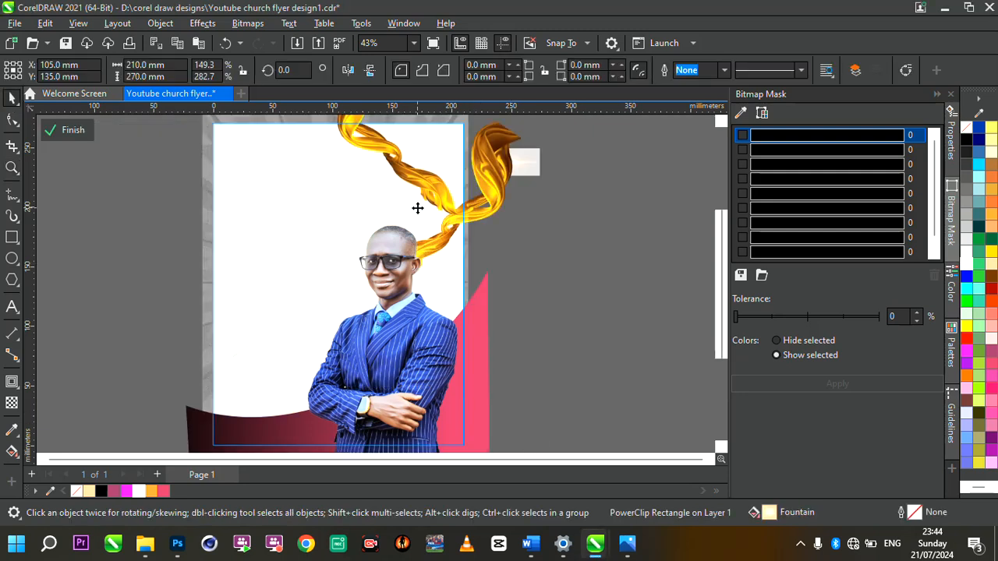
left_click(422, 140)
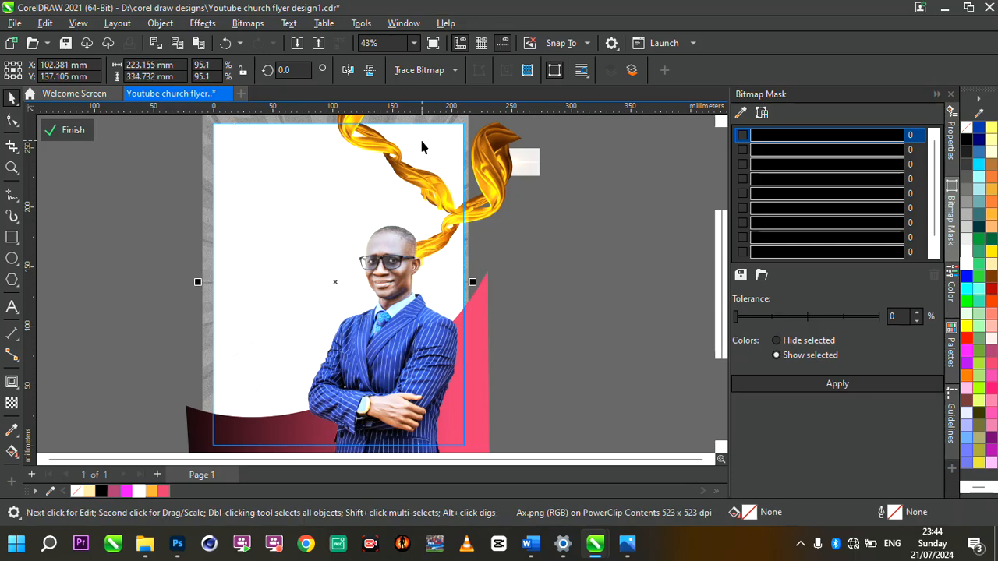
left_click(409, 148)
Step: Scale the clipped gold ribbon to 75% and move it up-left, then finish the PowerClip edit
scroll(382, 156, "down", 3)
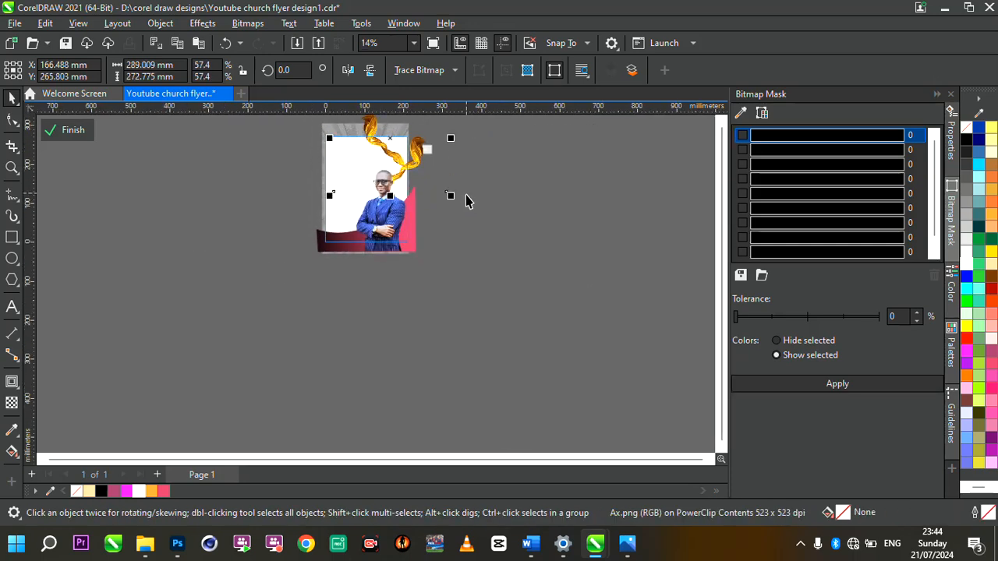
left_click_drag(450, 197, 507, 217)
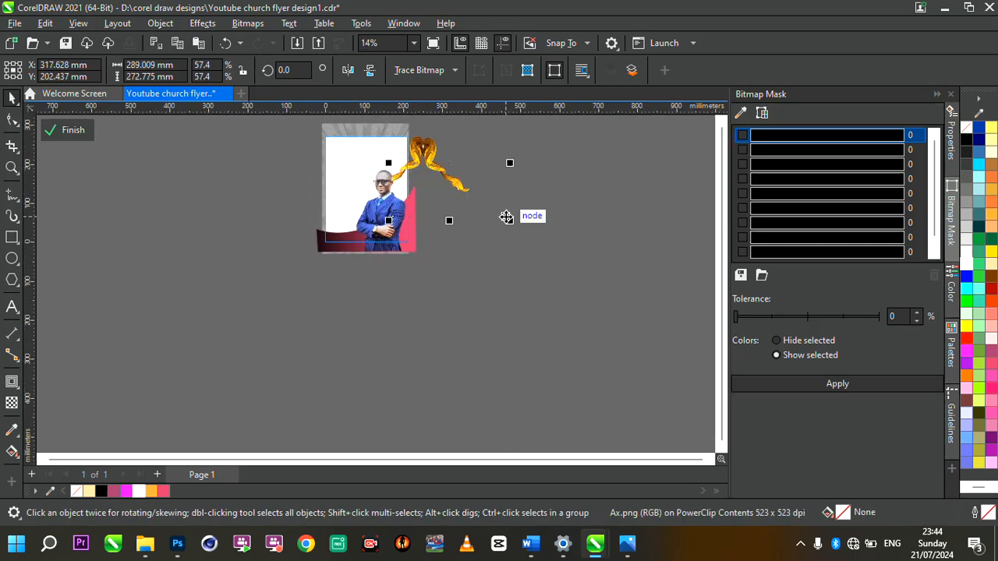
key("Escape")
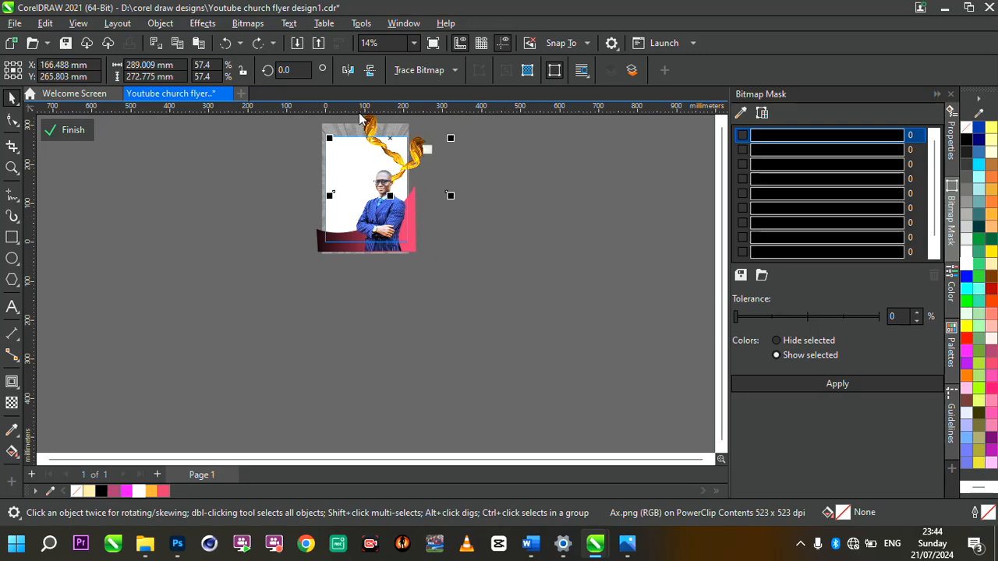
scroll(360, 118, "up", 4)
scroll(442, 209, "down", 3)
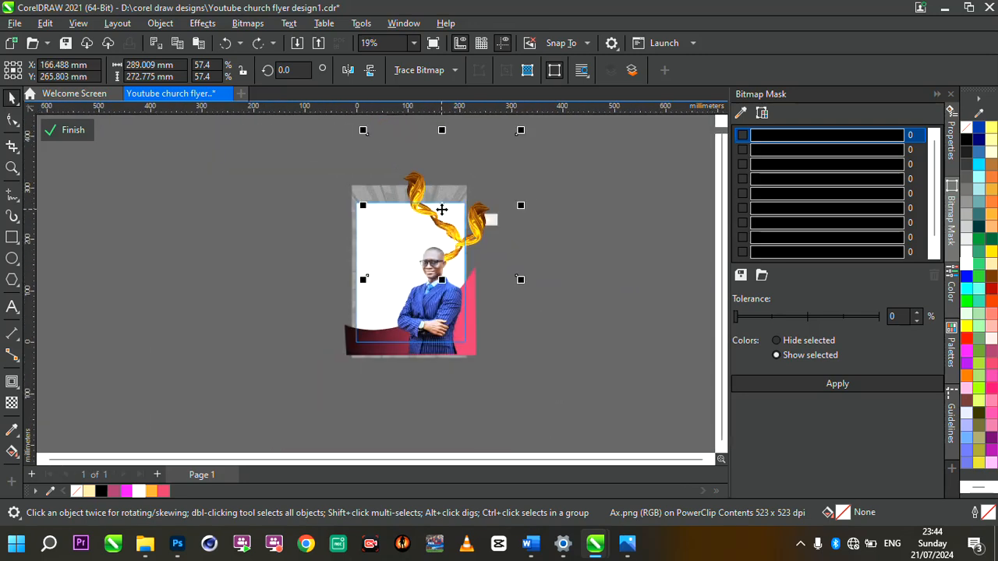
left_click_drag(521, 281, 566, 322)
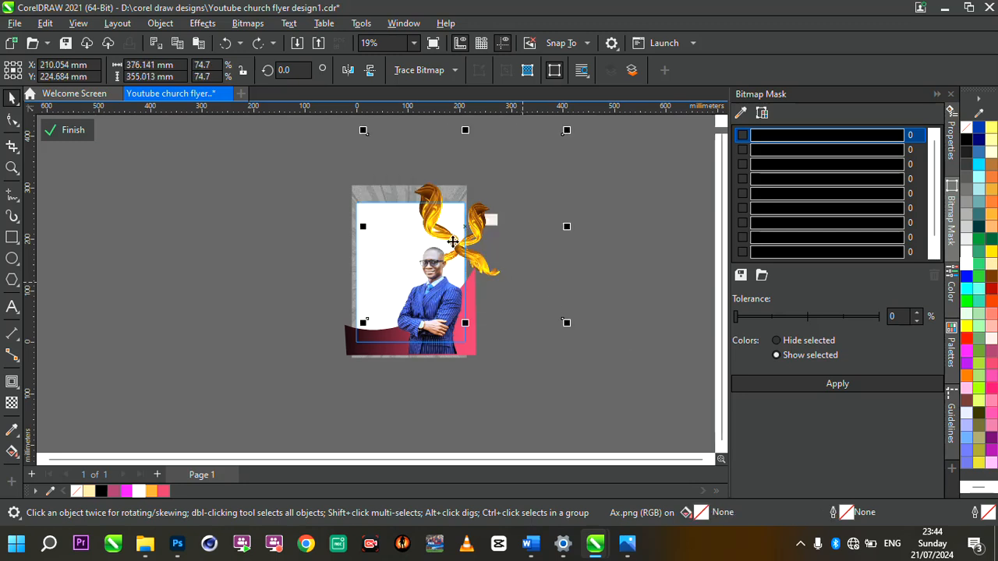
mouse_move(444, 236)
left_mouse_down()
mouse_move(414, 205)
mouse_move(440, 230)
mouse_move(442, 218)
left_mouse_up()
scroll(430, 217, "up", 2)
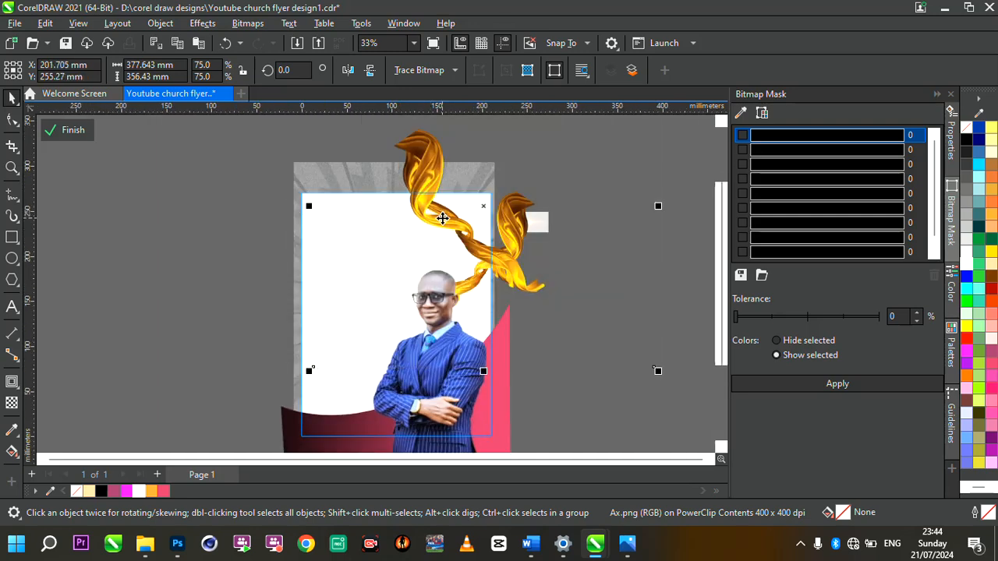
left_click(248, 240)
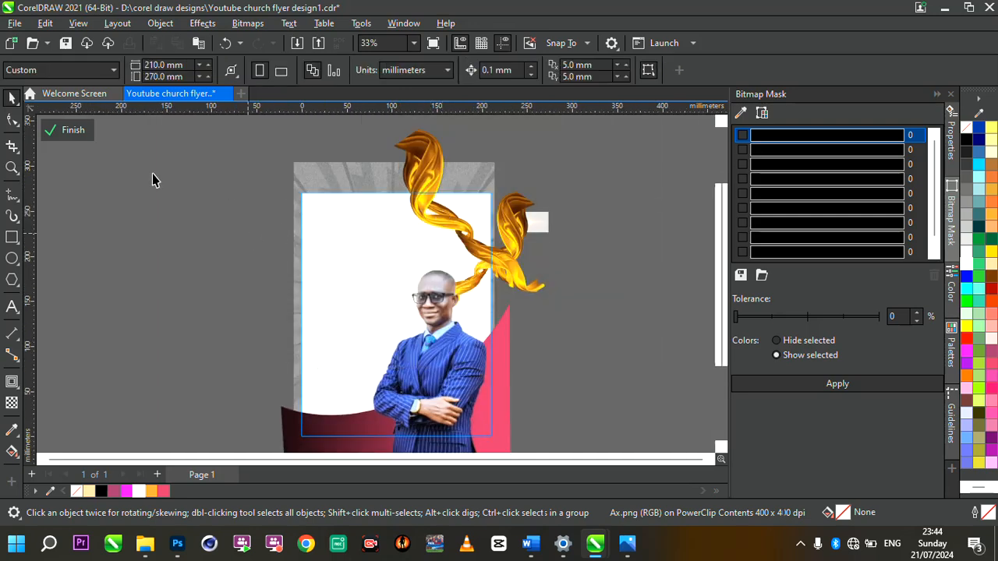
left_click(62, 130)
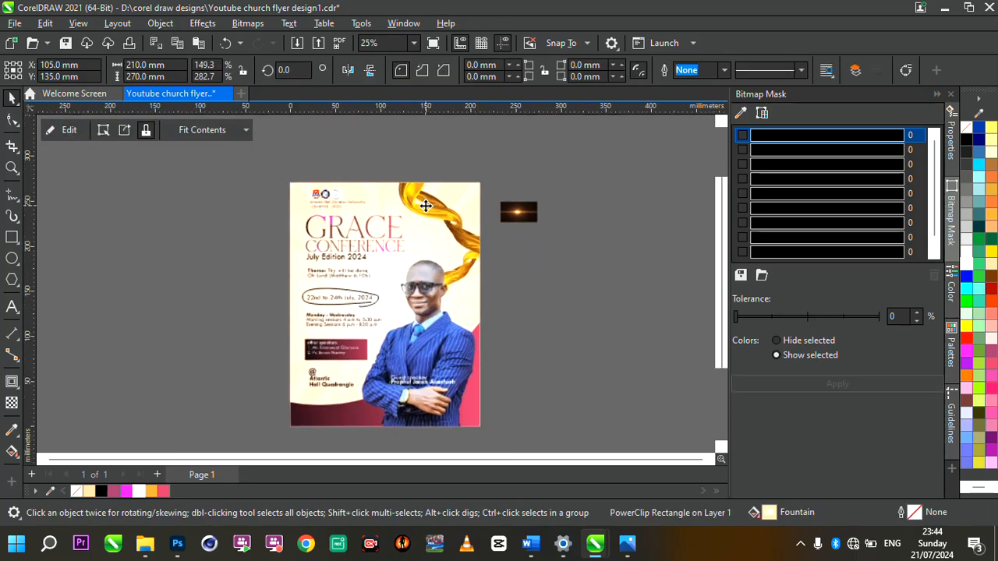
left_click(524, 220)
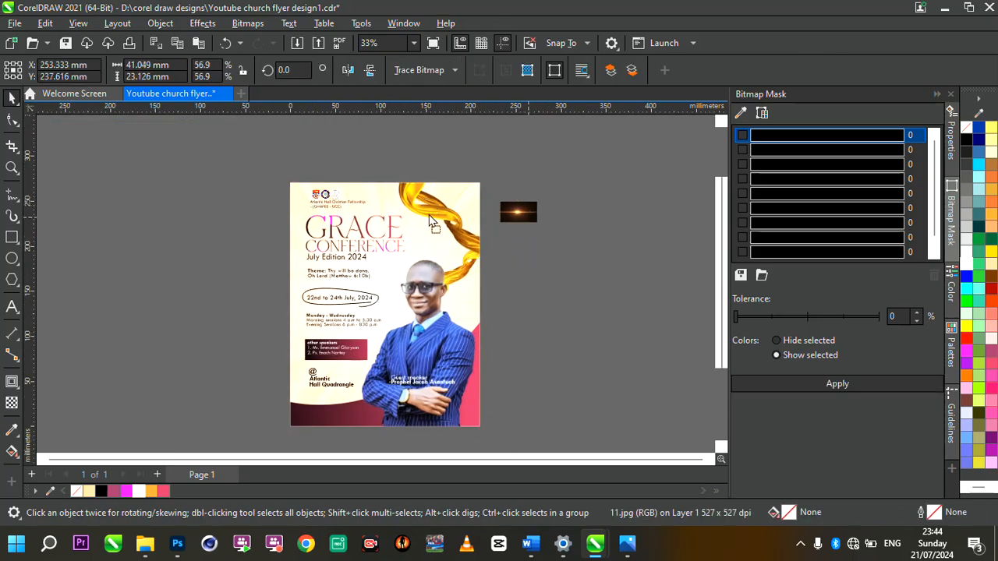
Step: Place the lens-flare image over the G of GRACE at the flyer's top-left, partly off the page
left_click_drag(527, 222, 565, 321)
scroll(305, 215, "up", 3)
scroll(307, 214, "up", 1)
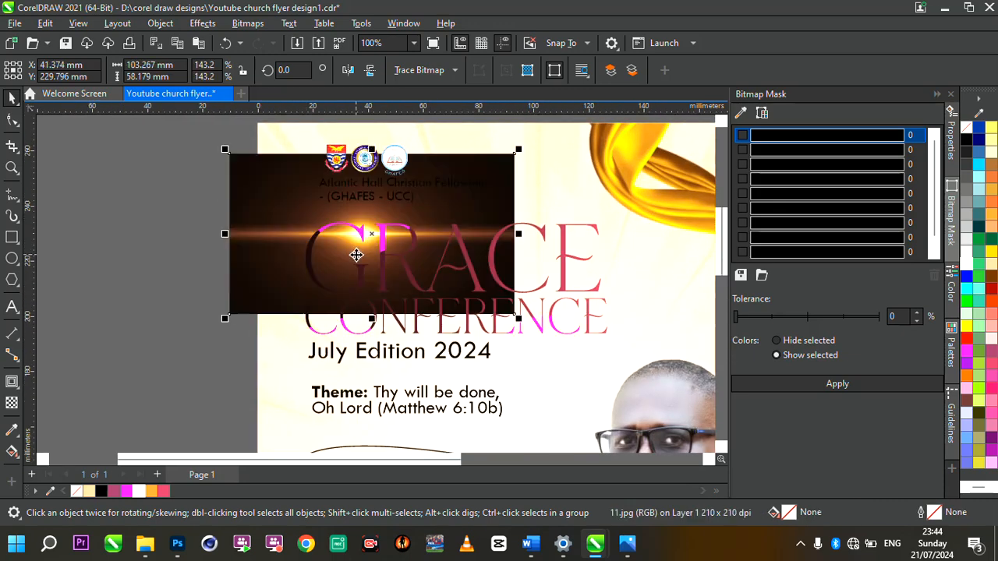
left_click_drag(267, 229, 111, 229)
scroll(424, 216, "down", 1)
scroll(244, 189, "up", 1)
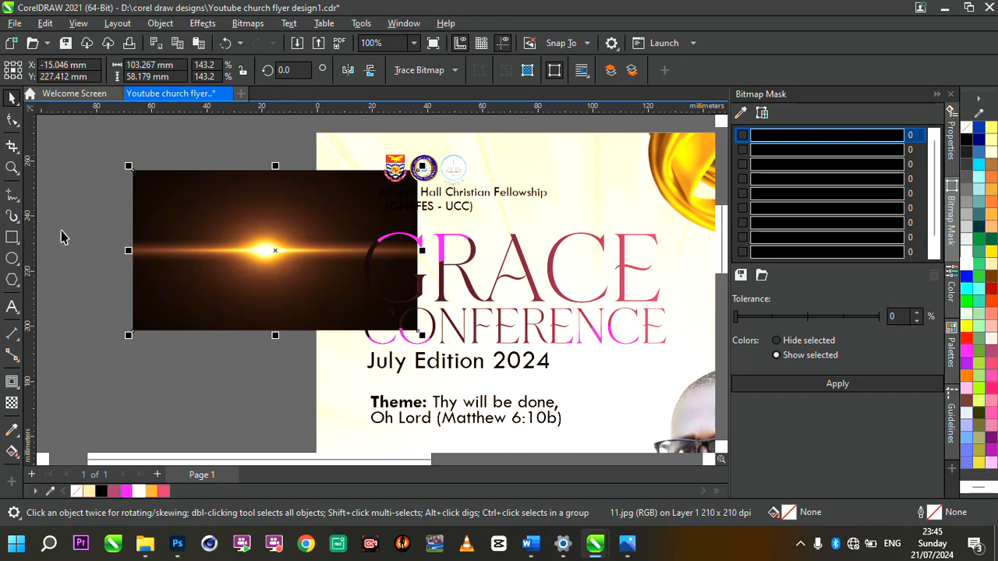
Step: Give the lens flare a vertical fountain transparency and convert it to a 300 dpi bitmap
left_click(12, 403)
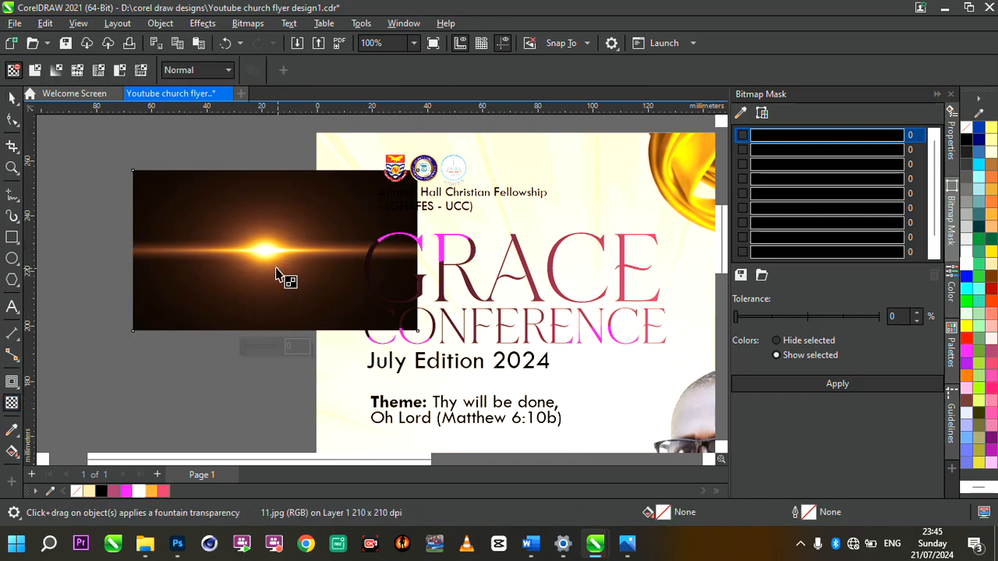
left_click_drag(273, 266, 274, 313)
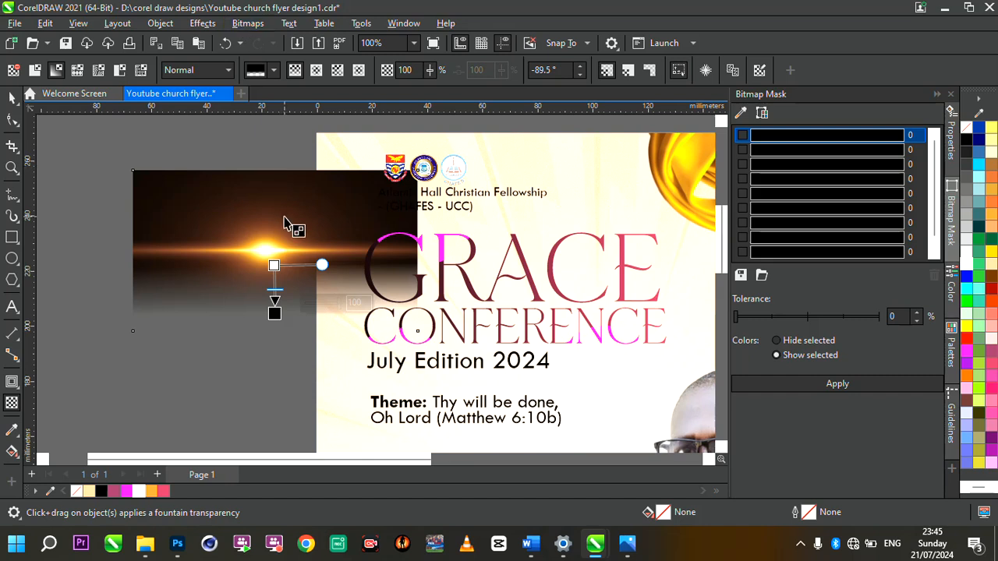
left_click_drag(284, 216, 284, 175)
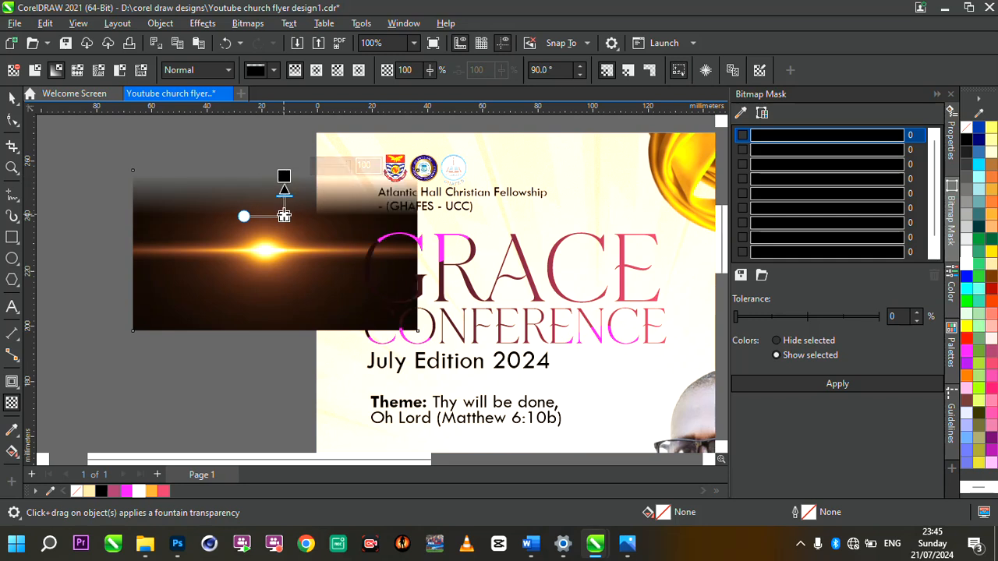
left_click_drag(284, 216, 283, 224)
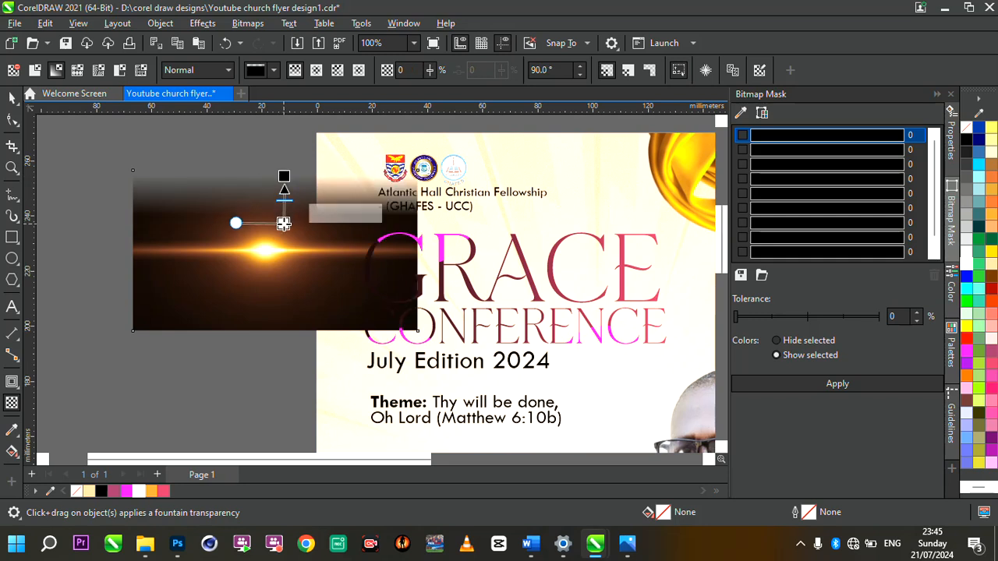
left_click(281, 42)
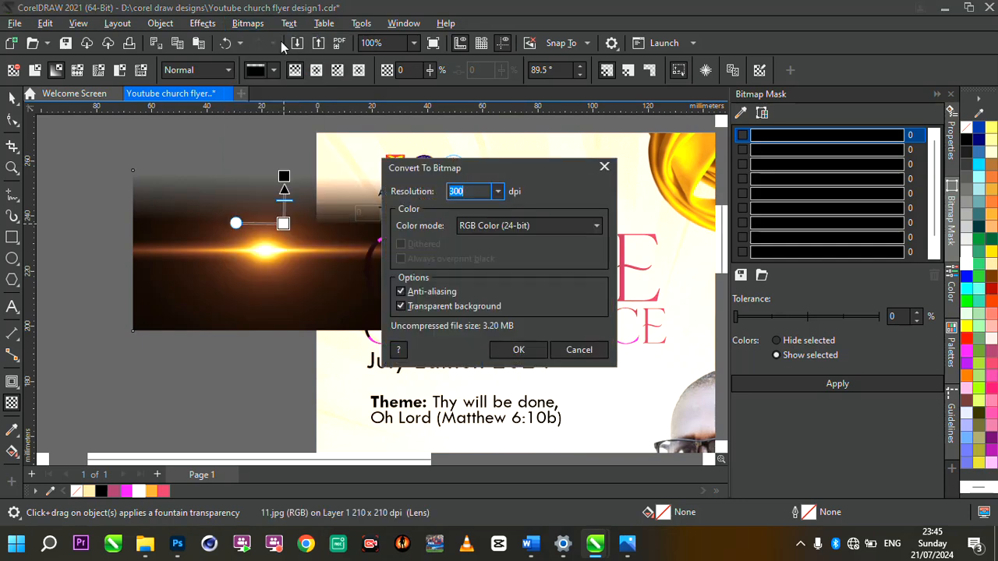
key("Return")
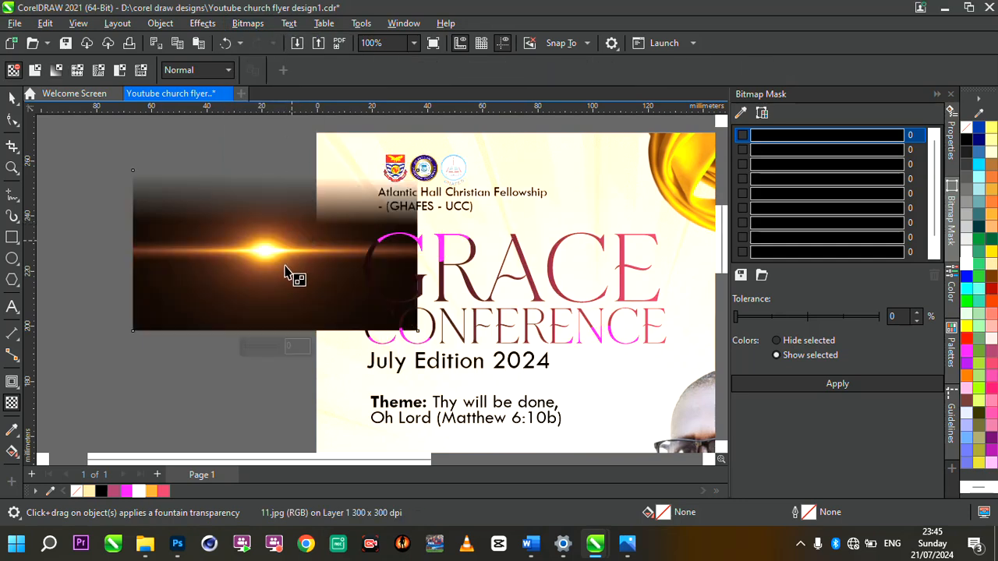
Step: Add further transparency fades to the flare and bake each into the bitmap with Convert to Bitmap
left_click_drag(284, 265, 285, 302)
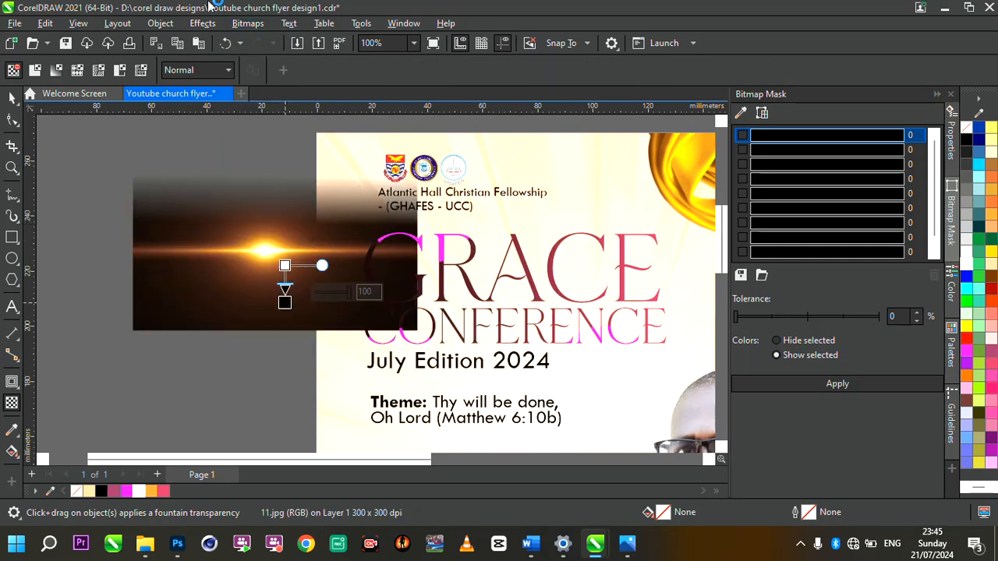
left_click(245, 23)
left_click(285, 42)
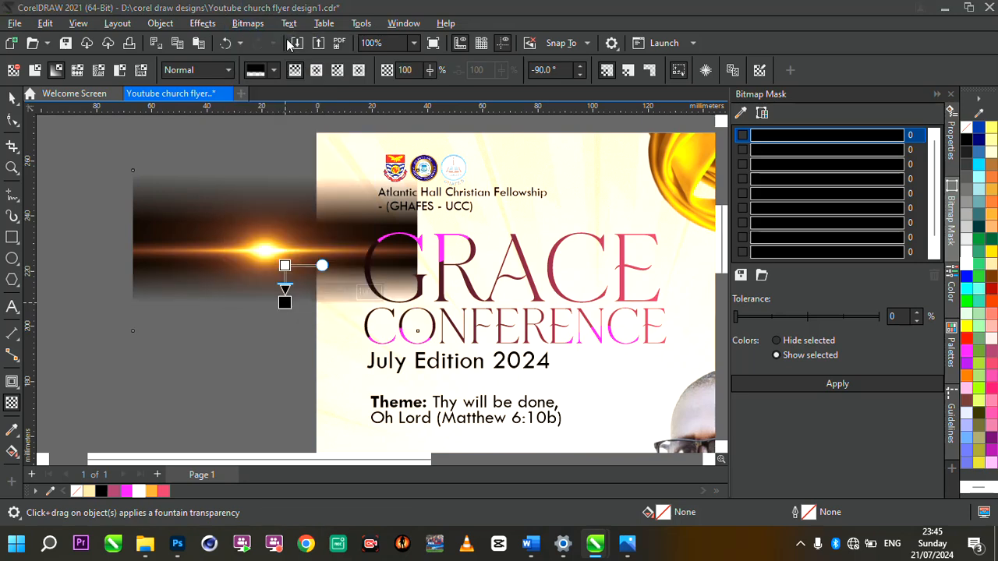
left_click(517, 350)
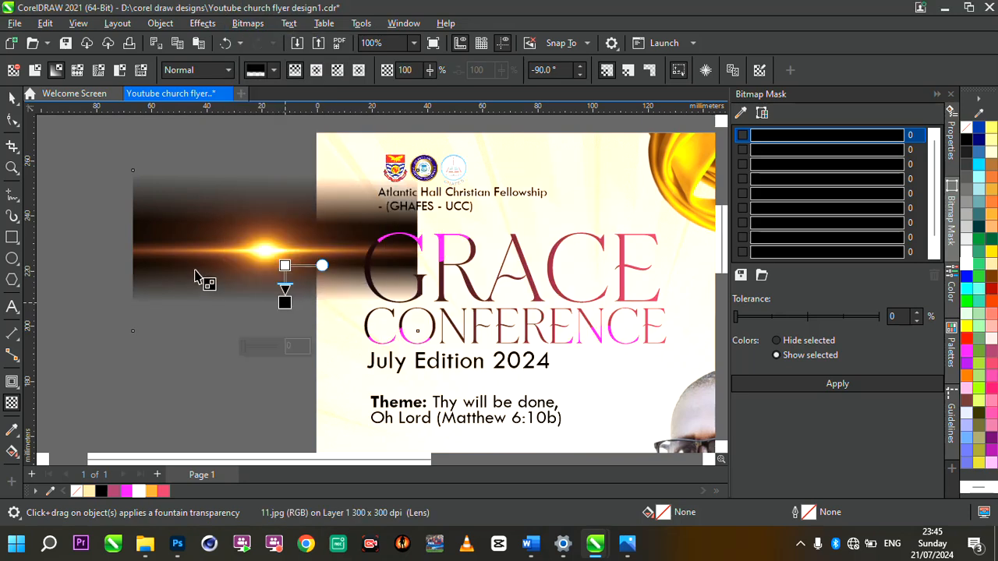
left_click_drag(156, 237, 227, 225)
left_click(250, 28)
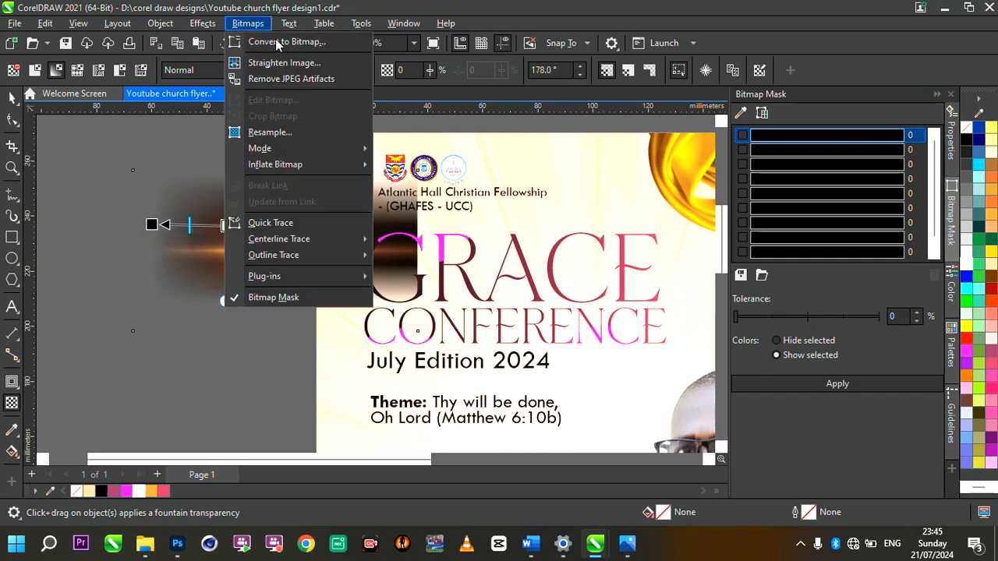
left_click(282, 43)
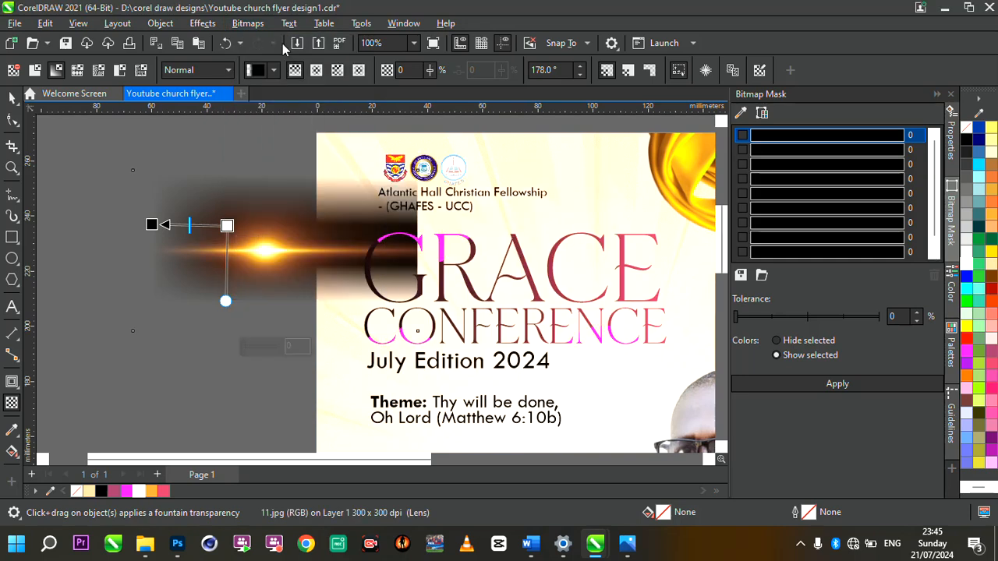
Step: Fade the flare horizontally toward the title using Screen merge mode
mouse_move(319, 255)
left_mouse_down()
mouse_move(377, 257)
mouse_move(307, 256)
left_mouse_up()
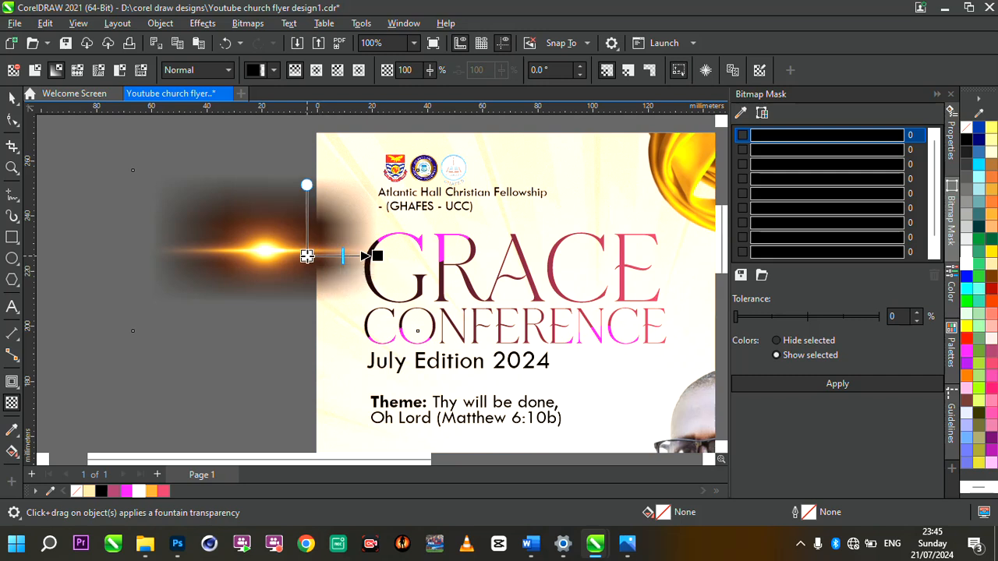
left_click(203, 74)
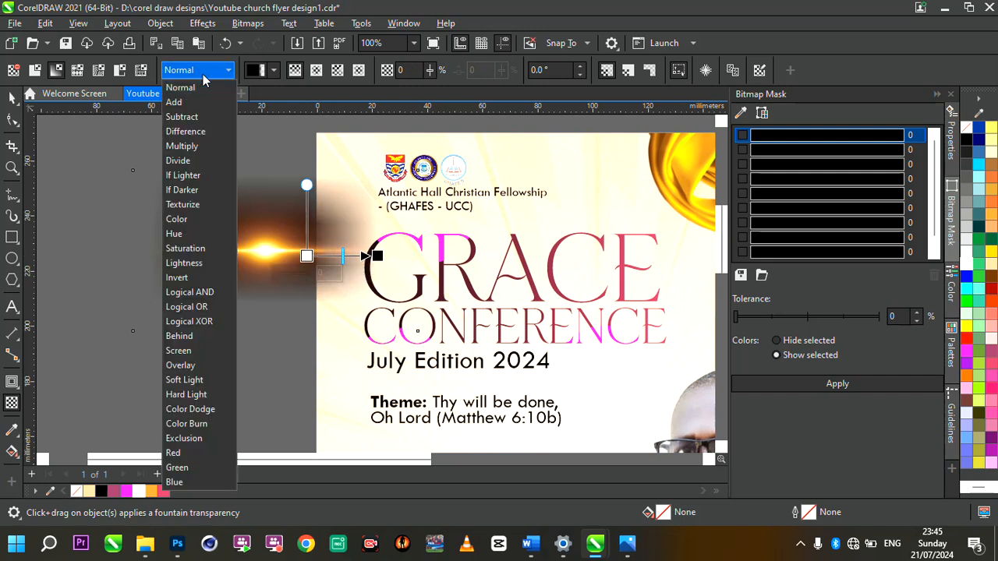
left_click(191, 349)
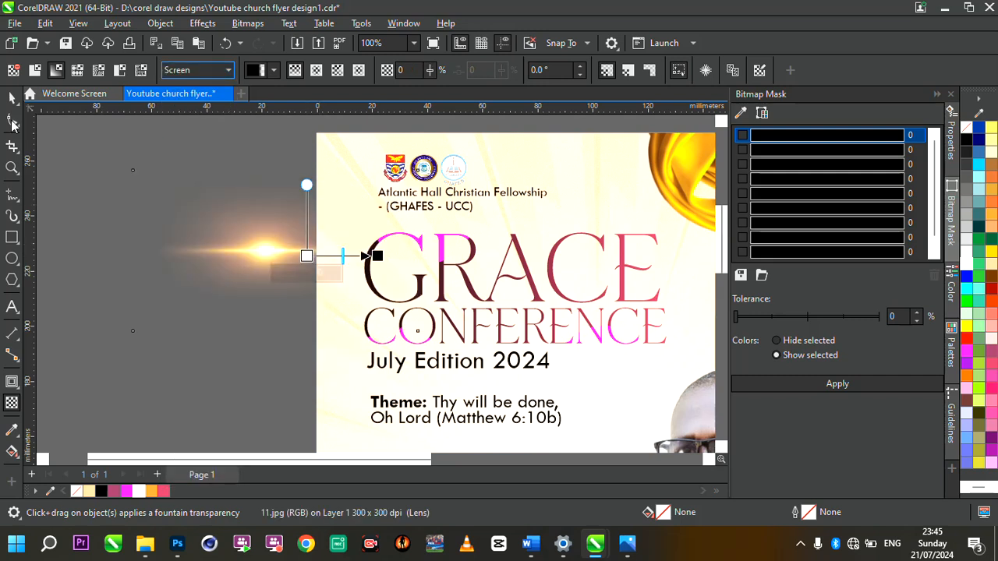
left_click(12, 98)
Step: Move the glow onto the GRACE CONFERENCE title and enlarge it to about 153%
scroll(334, 260, "down", 3)
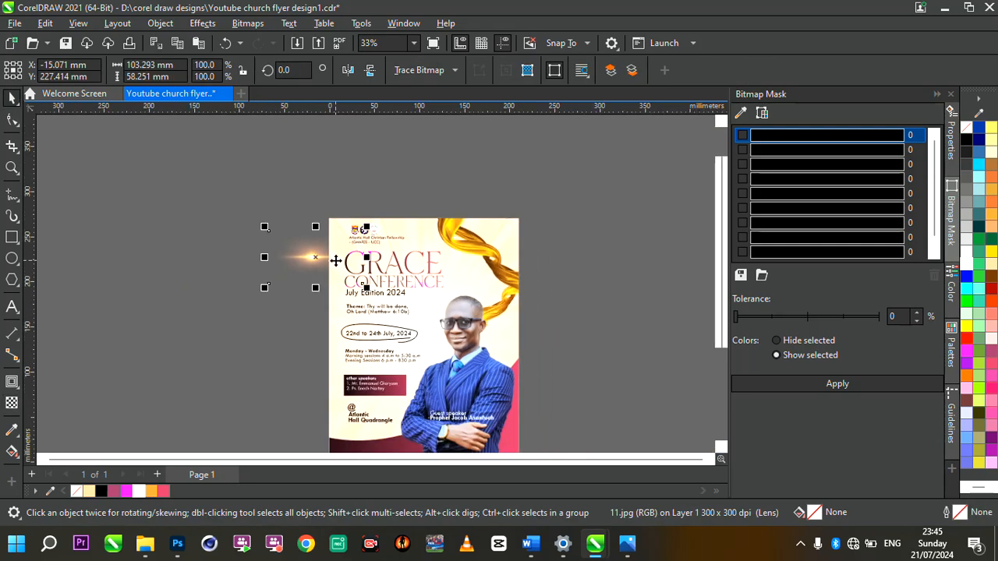
scroll(248, 201, "up", 3)
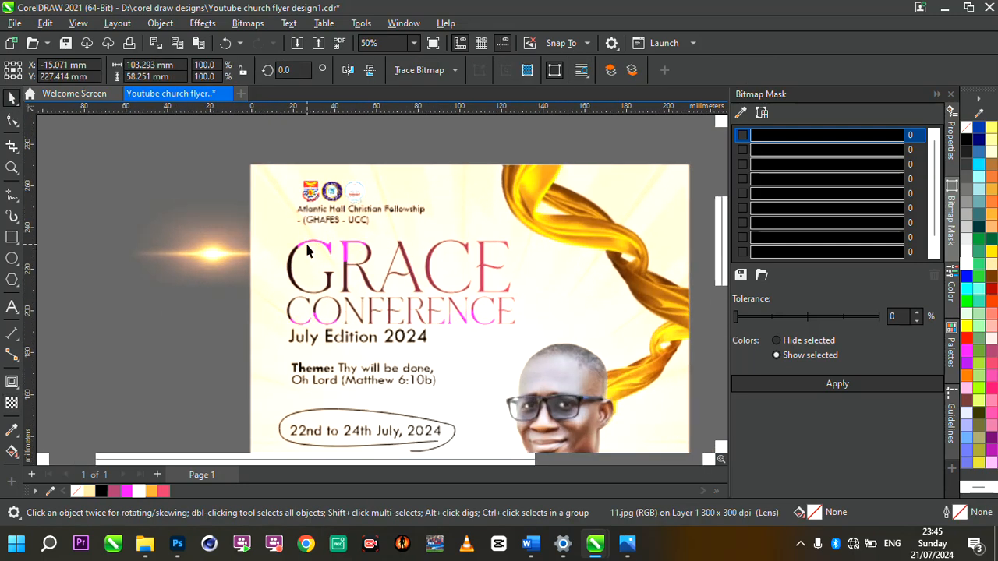
left_click_drag(200, 262, 399, 305)
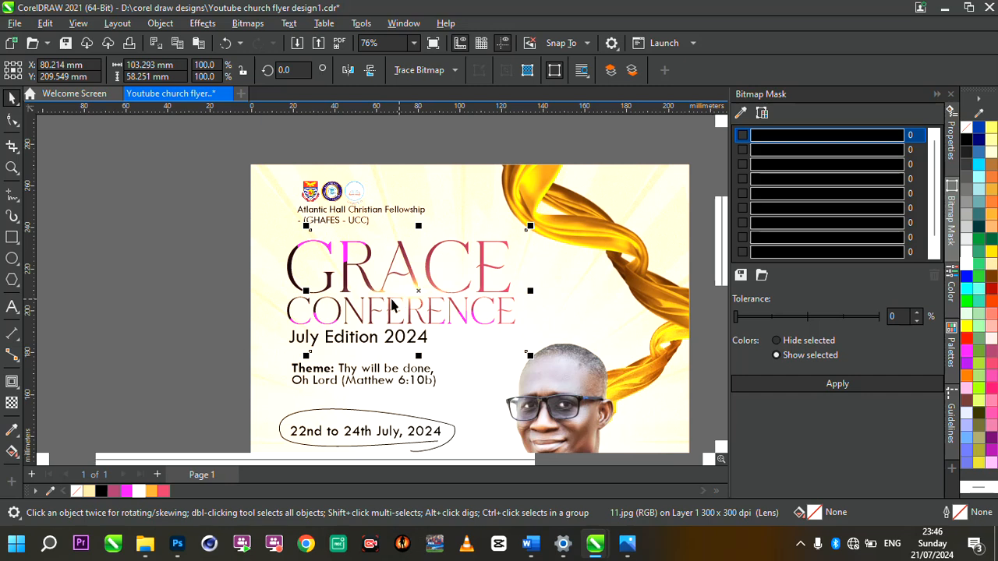
key("Page_Up")
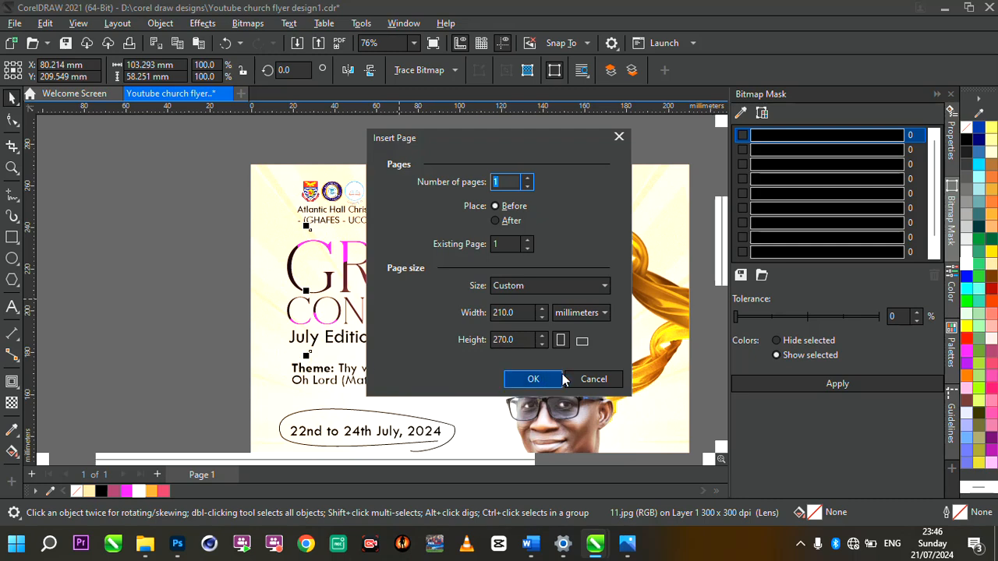
left_click(575, 378)
left_click_drag(308, 360, 191, 421)
left_click_drag(360, 328, 405, 299)
Step: Enlarge the glow to 193% and settle it up-left over the title
scroll(405, 303, "down", 5)
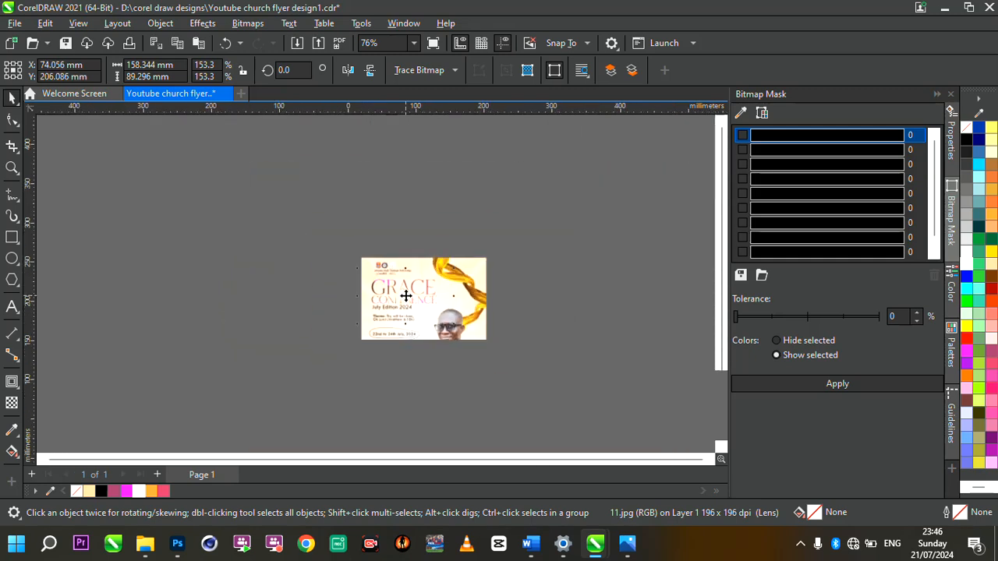
scroll(421, 300, "up", 4)
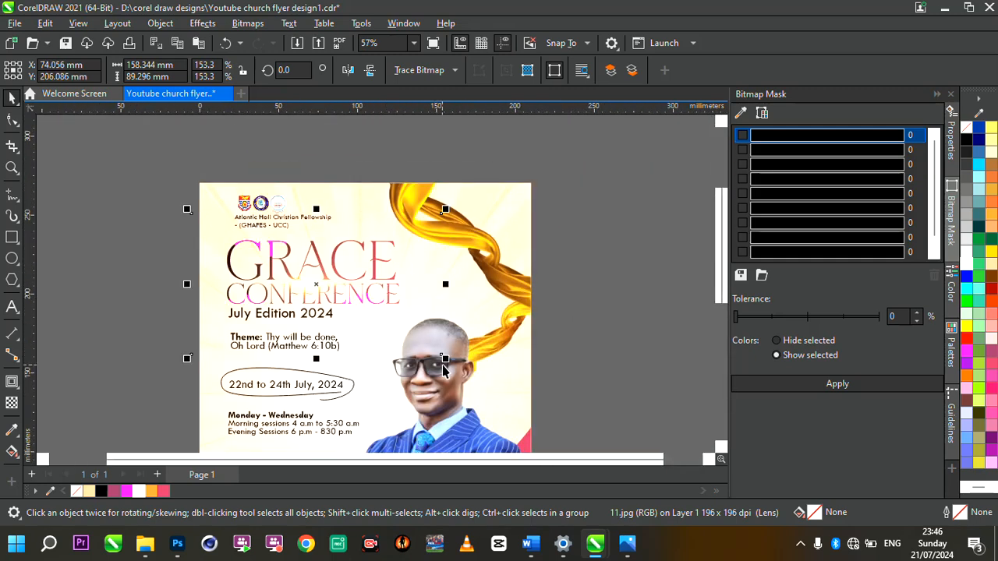
left_click_drag(445, 360, 517, 398)
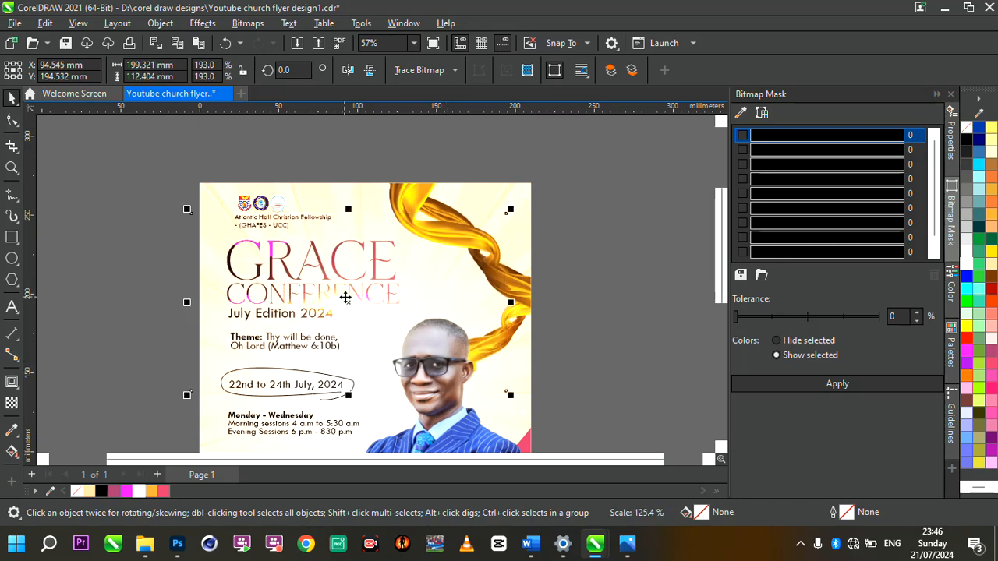
left_click_drag(344, 296, 317, 272)
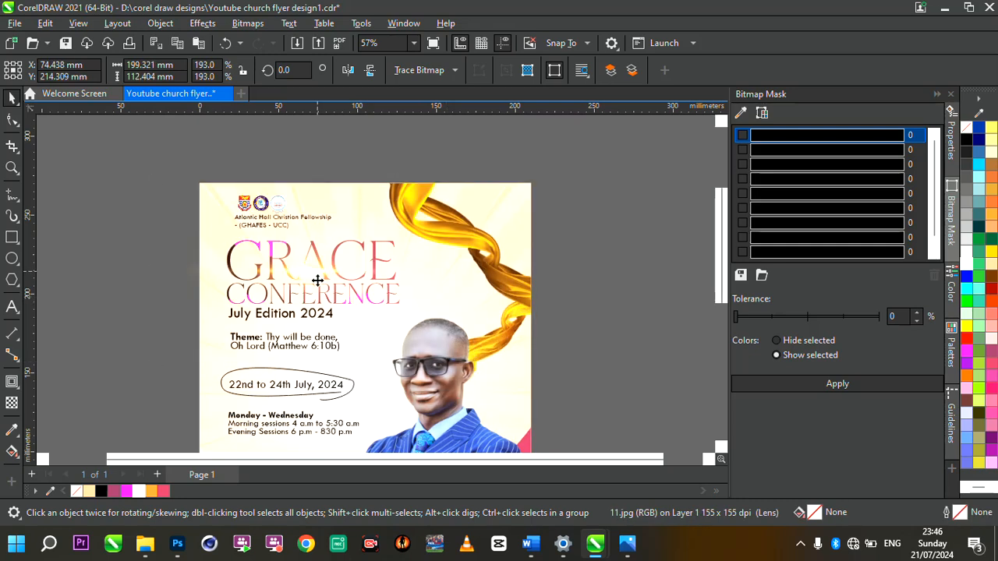
left_click(317, 281)
Step: Nudge the glow 5 mm up and right, placing it inside the flyer's page frame
scroll(317, 280, "down", 4)
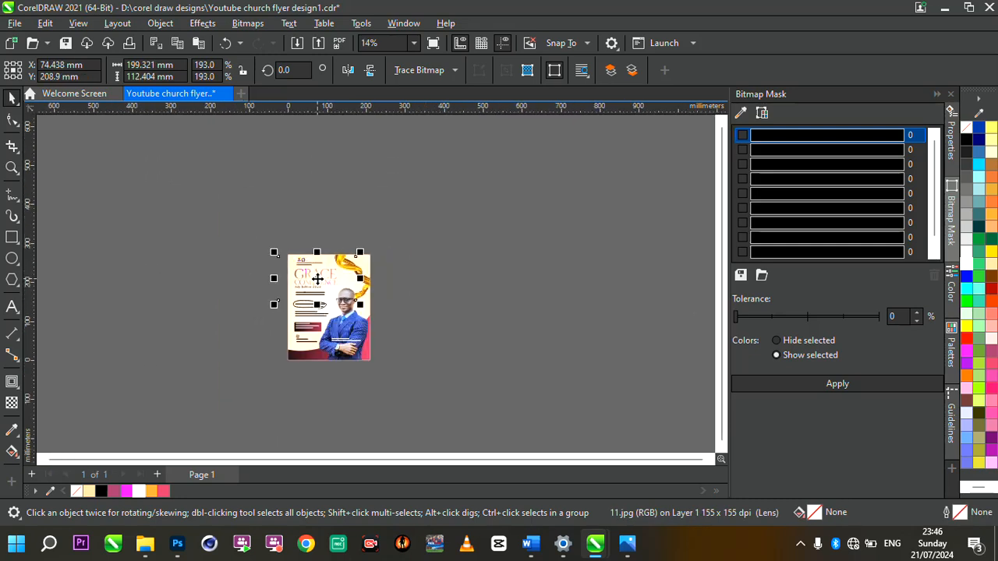
scroll(325, 292, "up", 4)
key("Up")
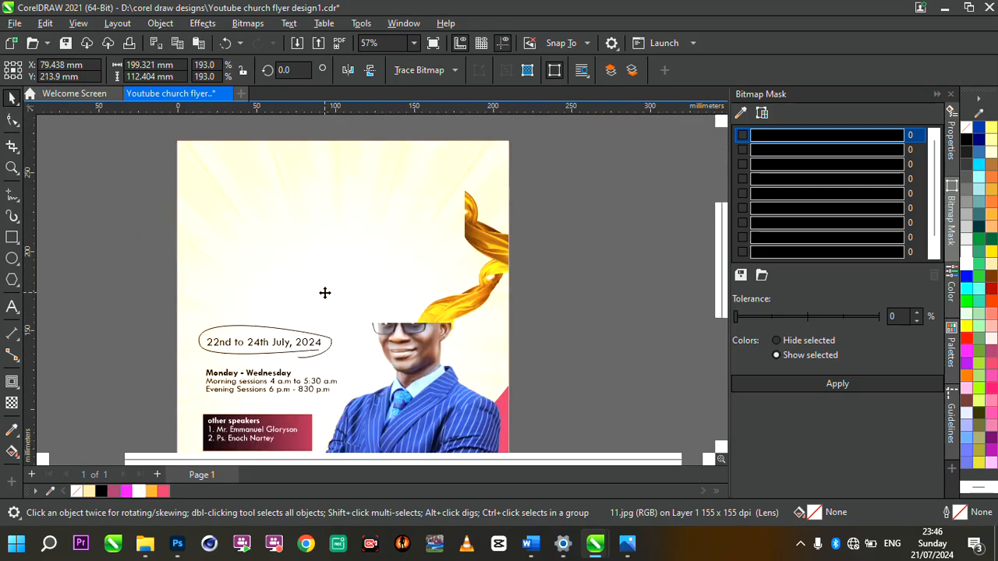
key("Right")
left_click_drag(395, 313, 479, 376)
scroll(478, 369, "up", 2)
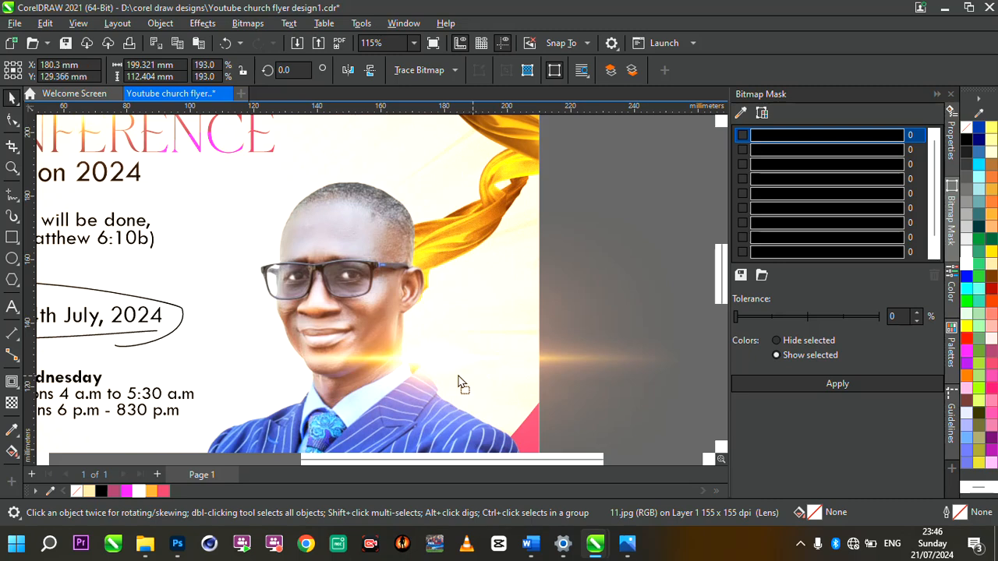
left_click_drag(460, 382, 458, 375)
Step: Redraw the light flare's fountain transparency so it fades toward the left
scroll(457, 375, "down", 4)
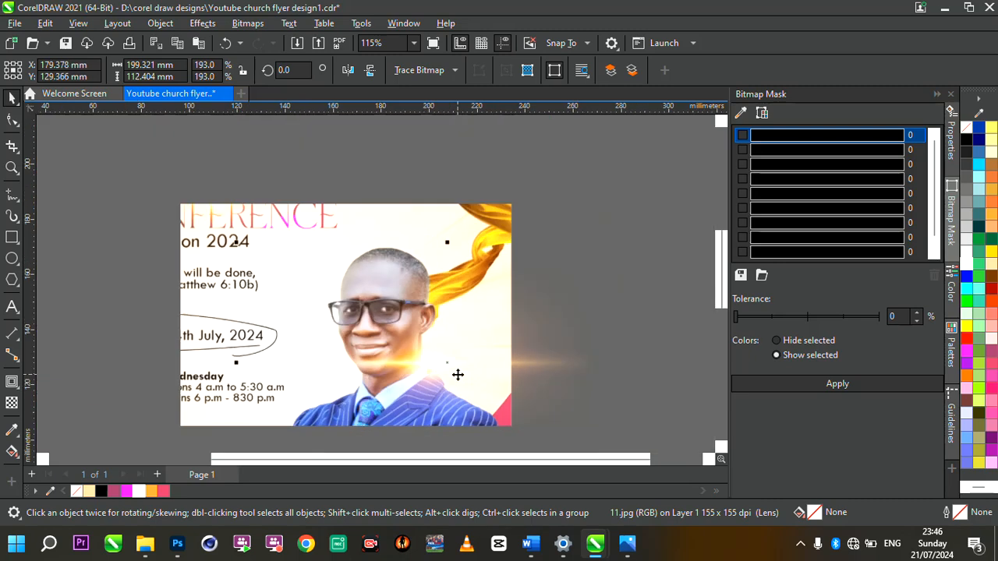
scroll(513, 337, "up", 4)
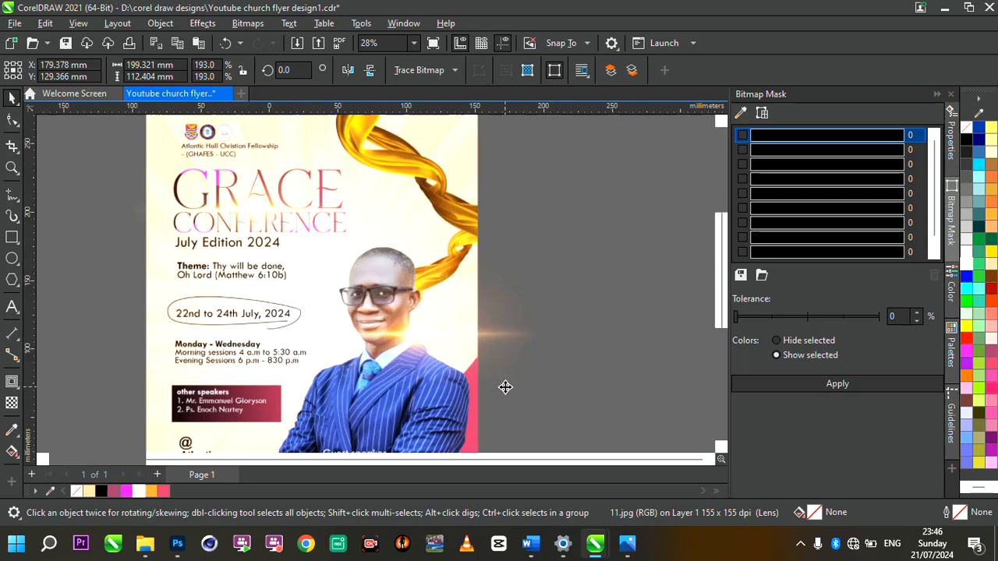
left_click(11, 402)
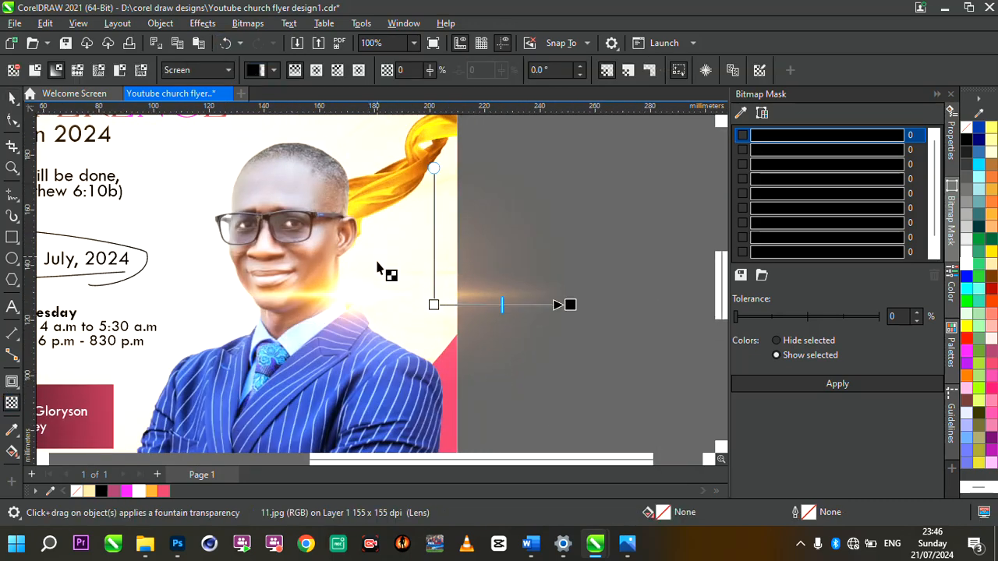
mouse_move(345, 303)
left_mouse_down()
mouse_move(302, 301)
mouse_move(387, 298)
mouse_move(357, 296)
left_mouse_up()
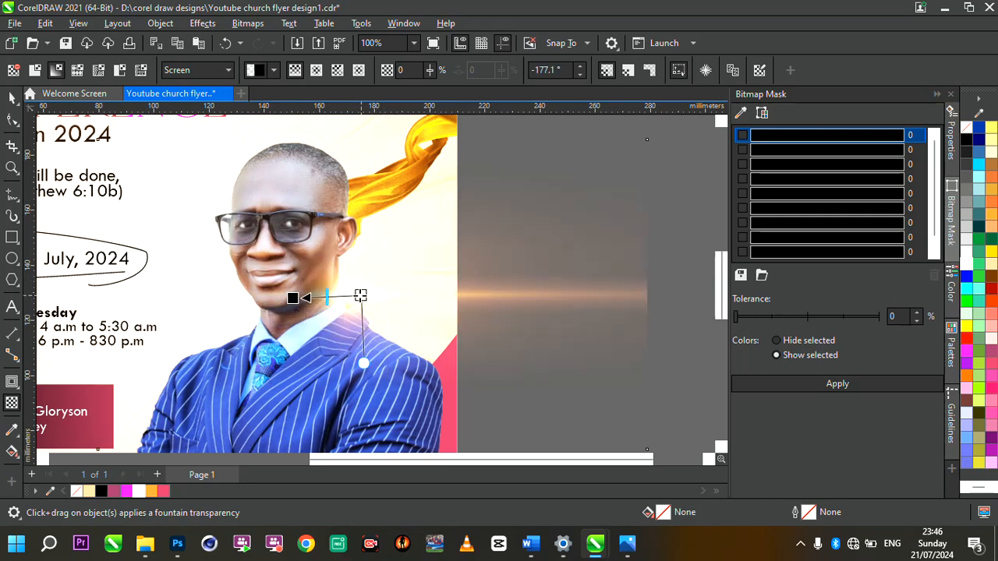
key("space")
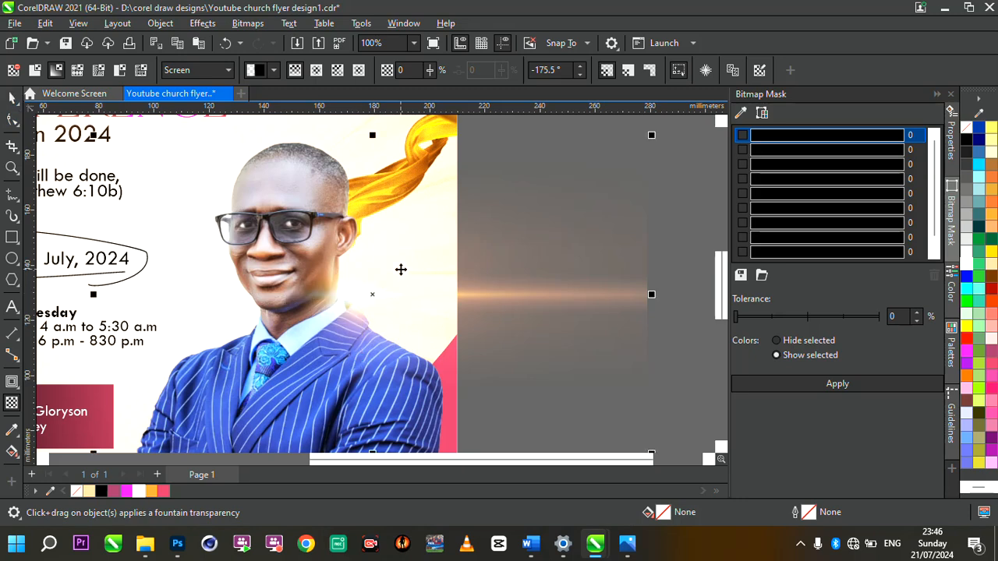
scroll(400, 266, "down", 3)
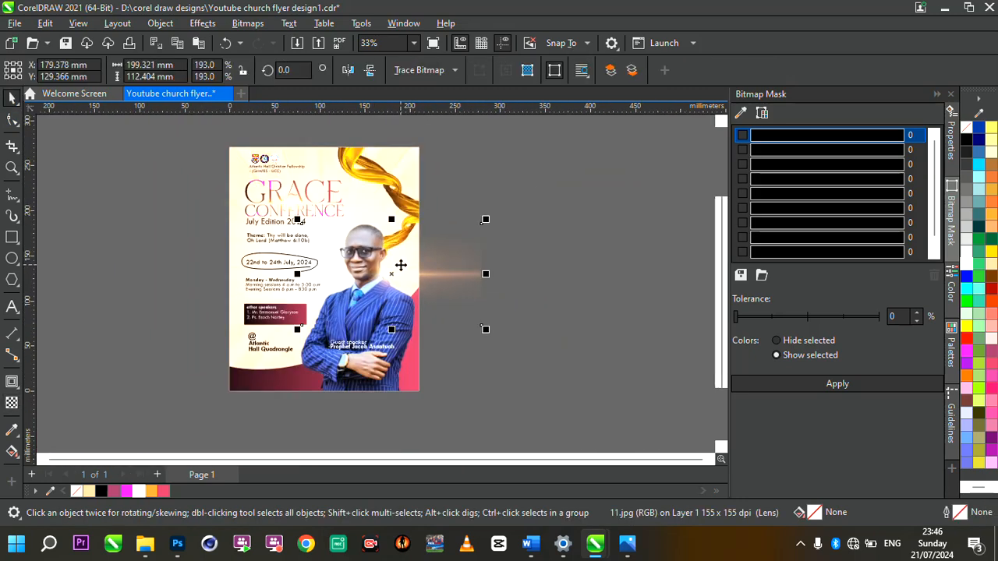
Step: Try placing the light flare inside the flyer frame, abandoning the invalid container choice
right_click(401, 265)
left_click(471, 304)
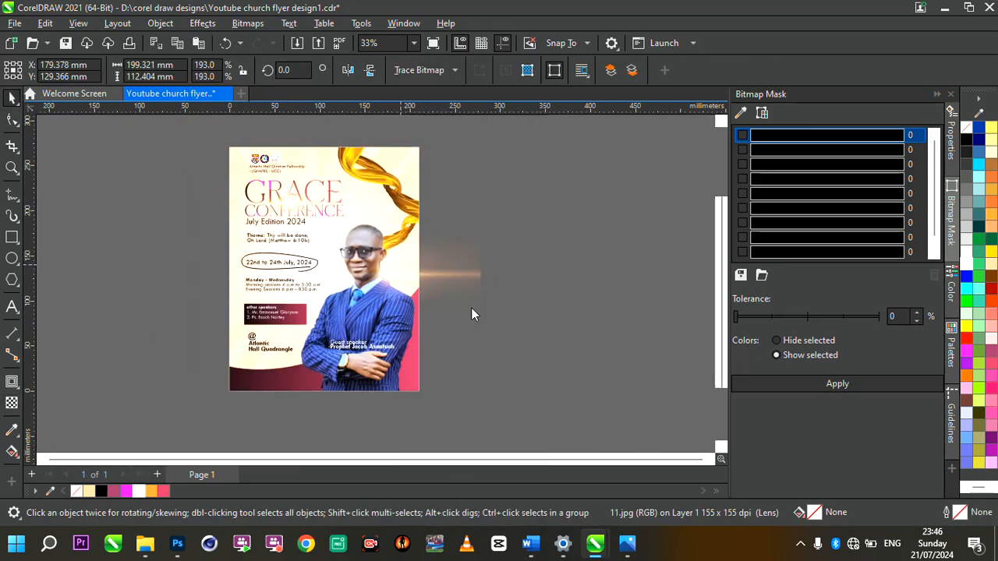
left_click(323, 159)
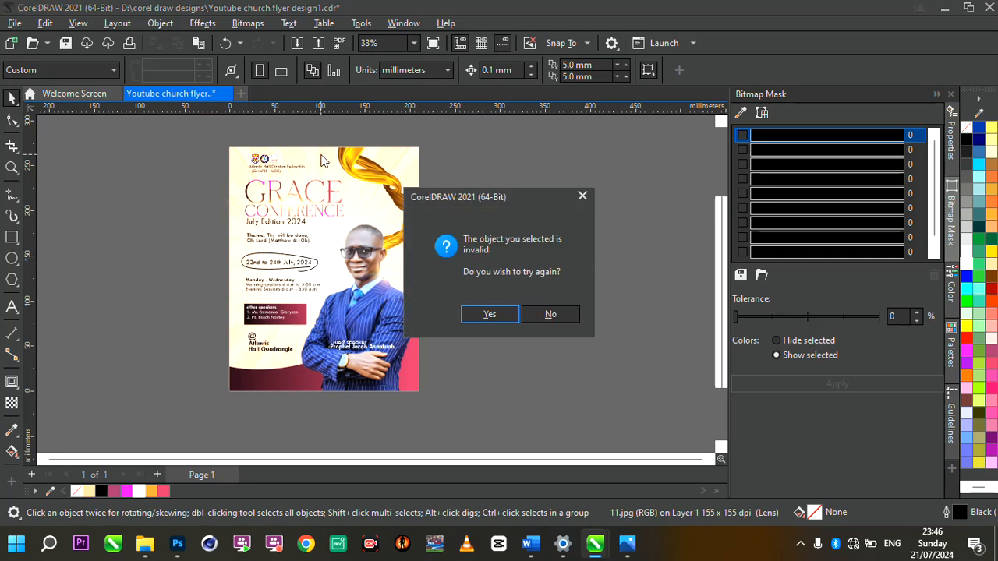
left_click(486, 314)
left_click(237, 176)
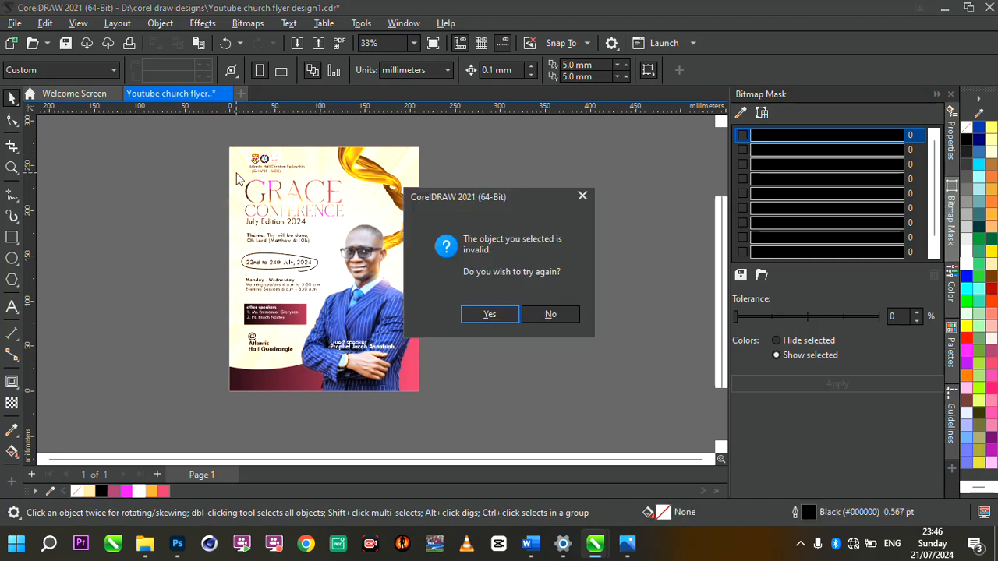
left_click(549, 315)
left_click(436, 285)
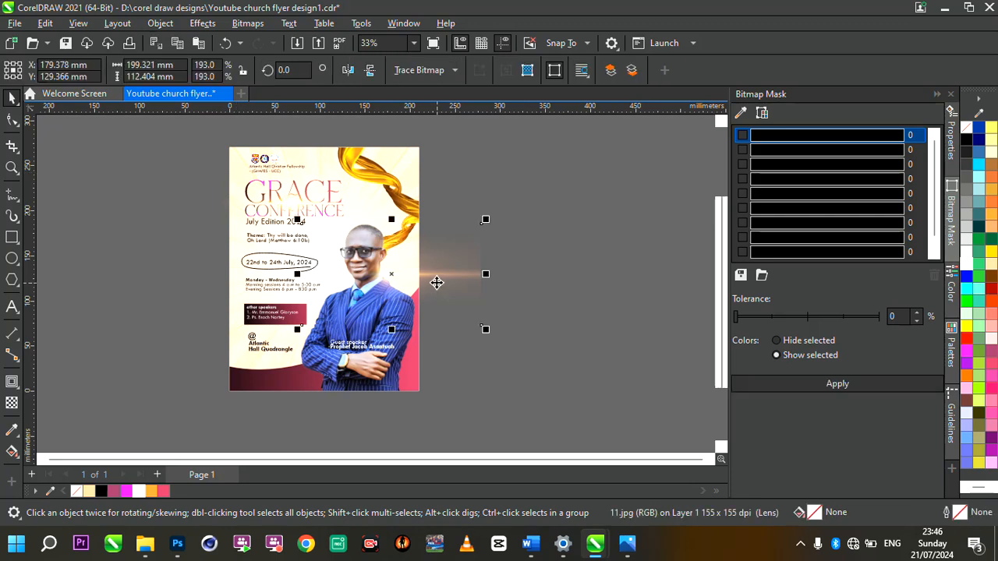
Step: Retry Place Inside Frame on the flyer twice, dismissing the invalid container warning each time
right_click(423, 272)
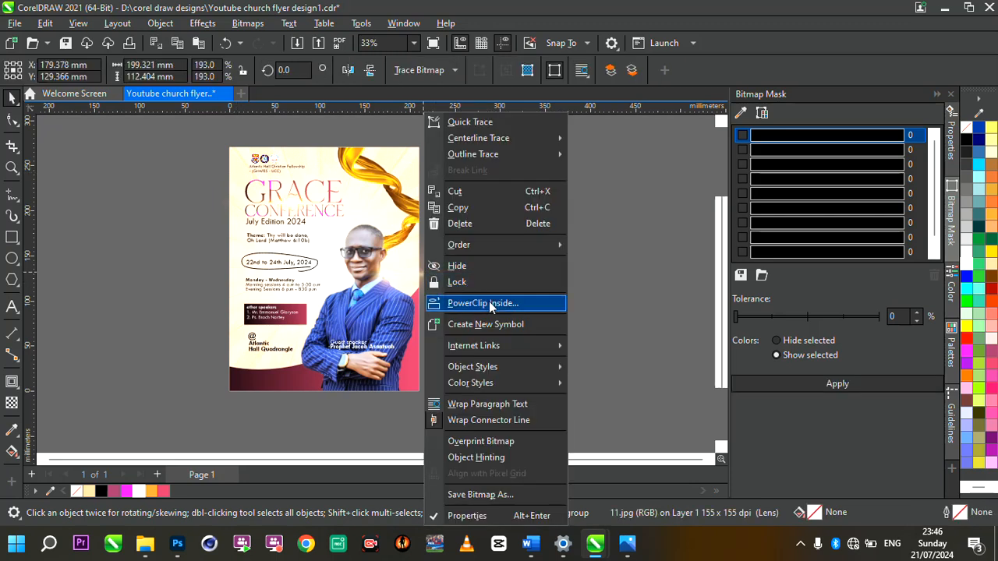
left_click(489, 301)
left_click(311, 163)
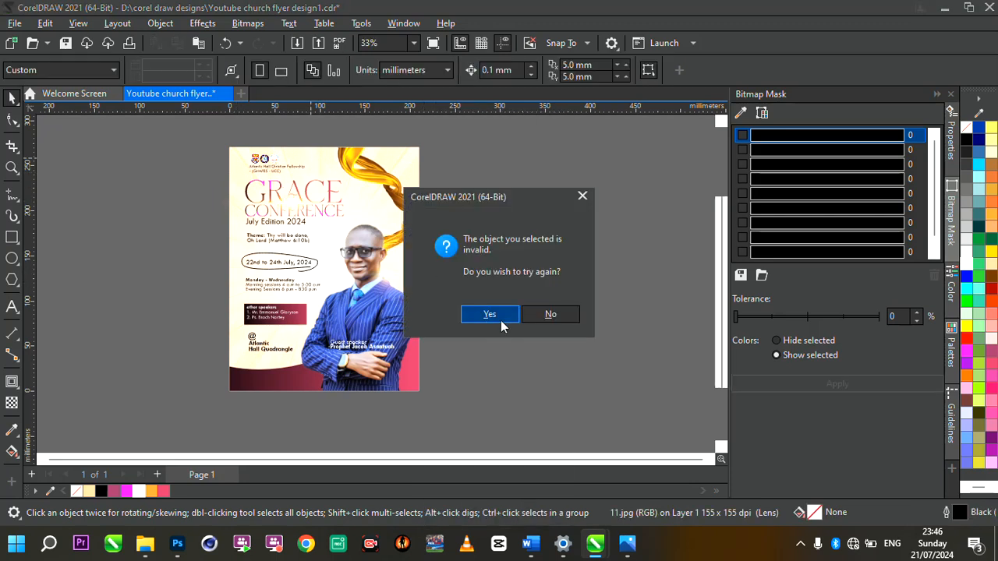
left_click(546, 315)
scroll(397, 256, "up", 2)
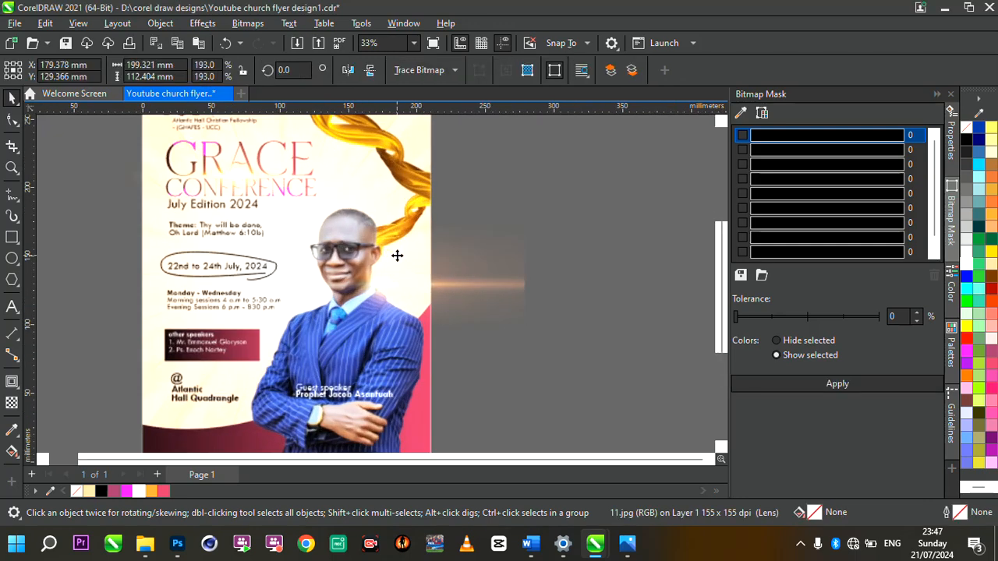
right_click(397, 256)
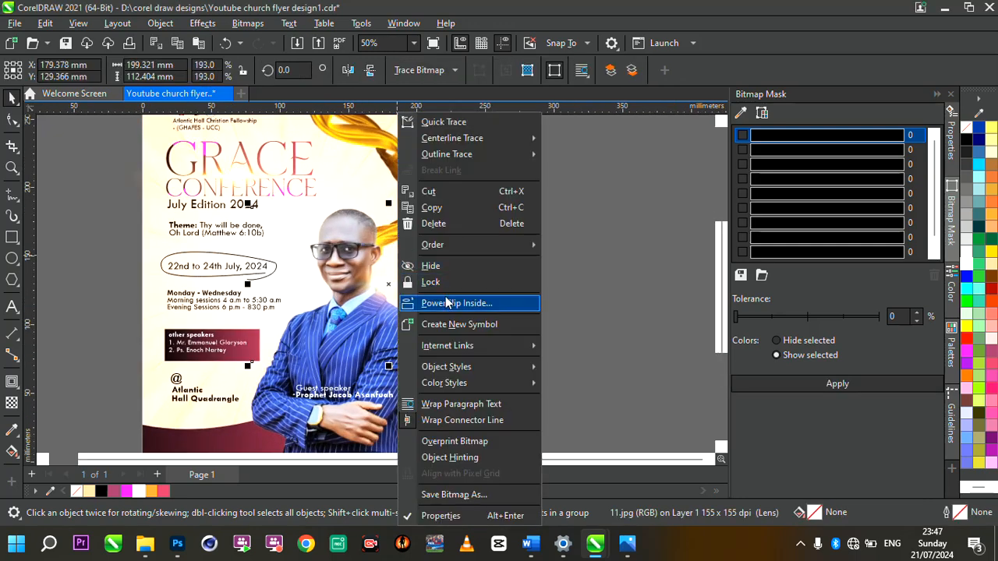
left_click(448, 303)
left_click(327, 152)
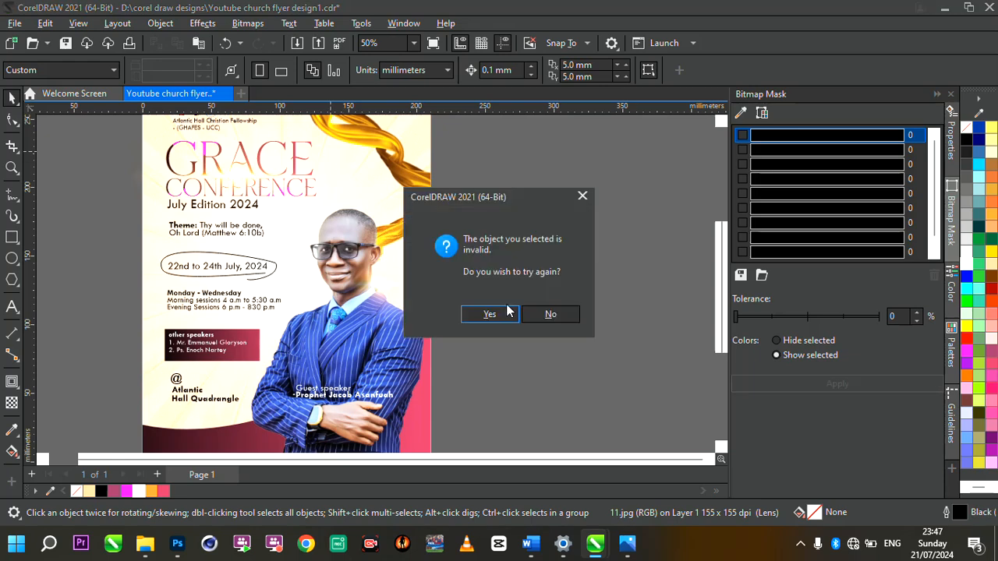
left_click(546, 314)
Step: Cut the light flare, paste it into the flyer's PowerClip contents, and finish editing
left_click(438, 289)
scroll(417, 284, "up", 1)
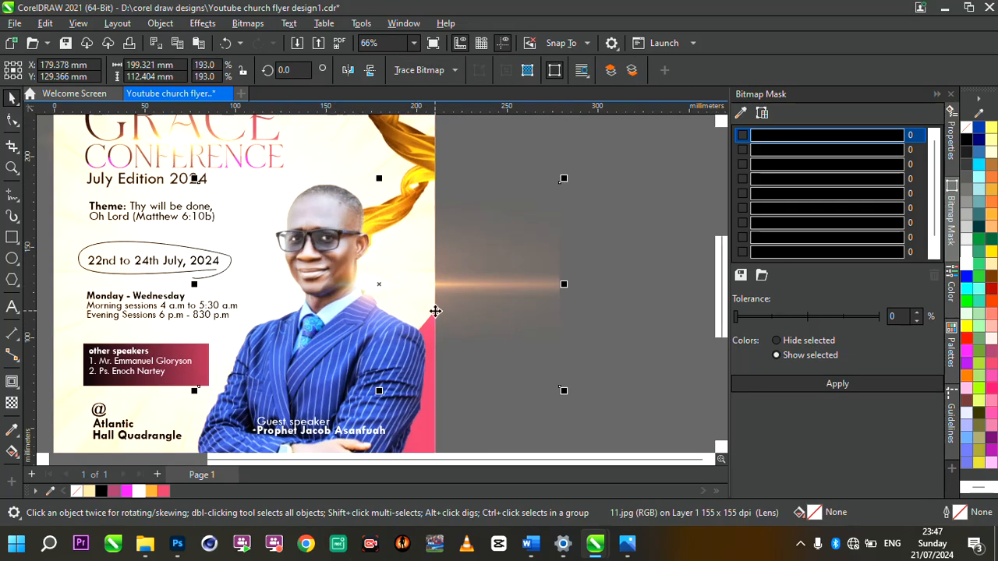
scroll(435, 311, "down", 2)
scroll(435, 311, "up", 2)
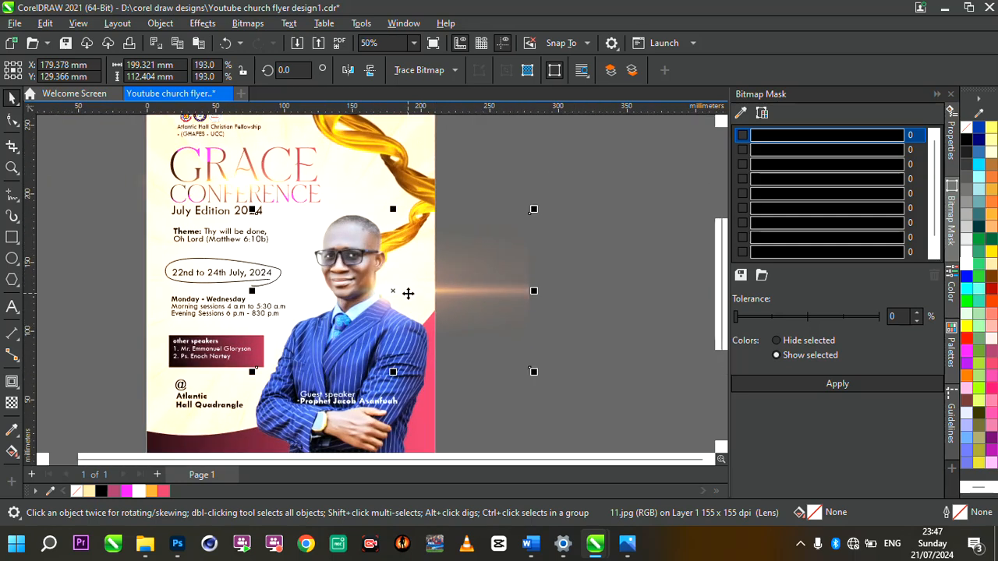
key("Delete")
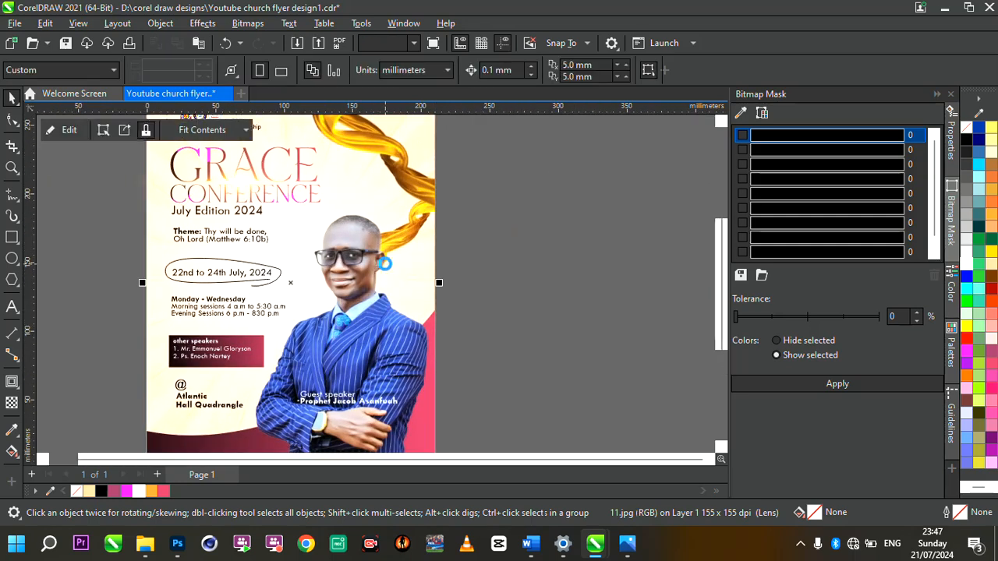
double_click(385, 267)
key("ctrl+v")
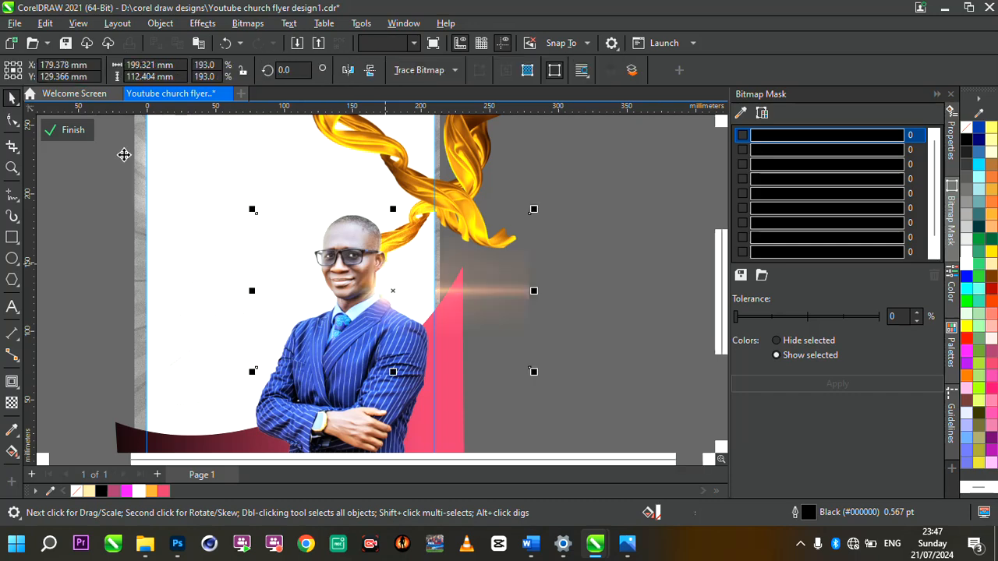
left_click(73, 130)
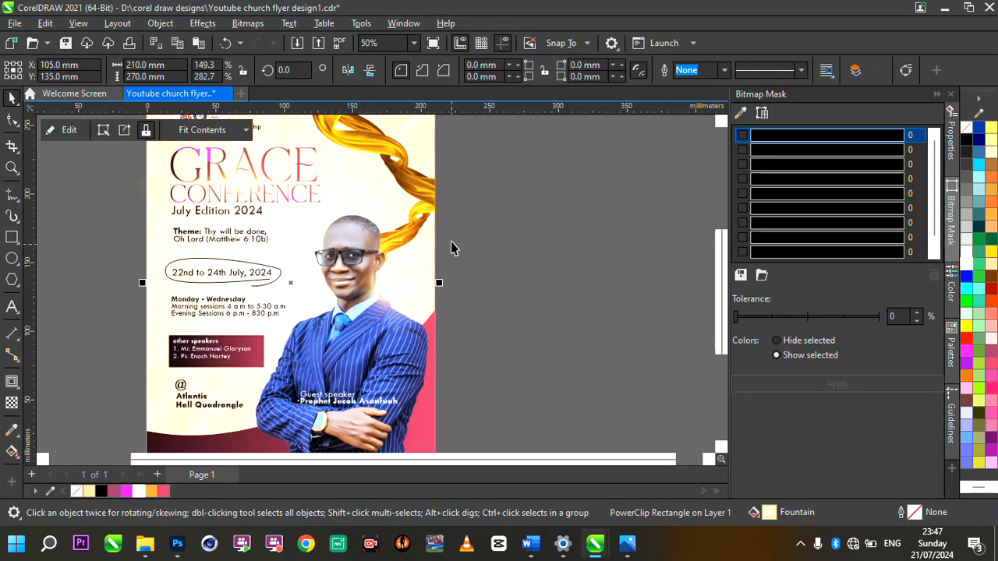
scroll(451, 242, "down", 2)
scroll(415, 255, "up", 1)
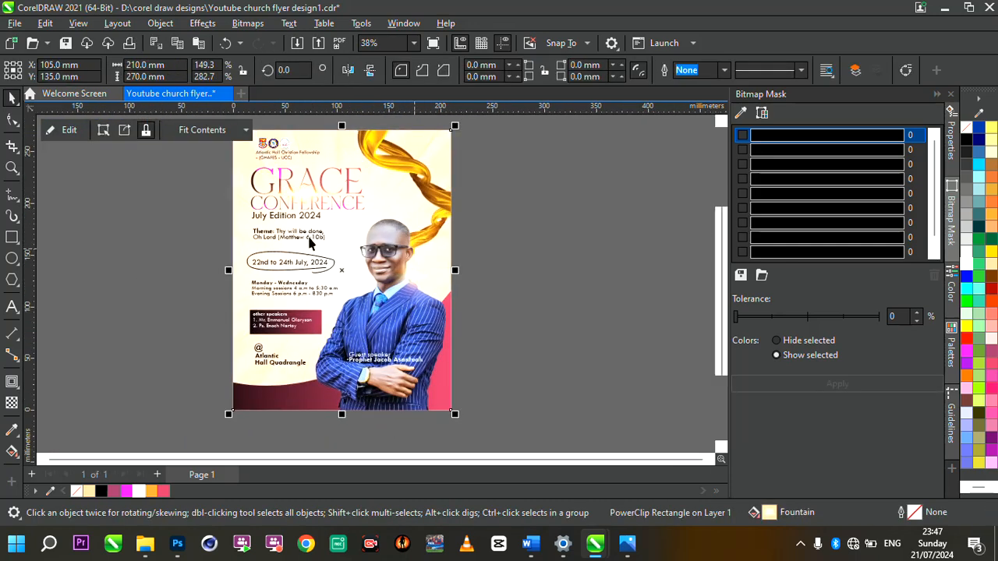
double_click(13, 167)
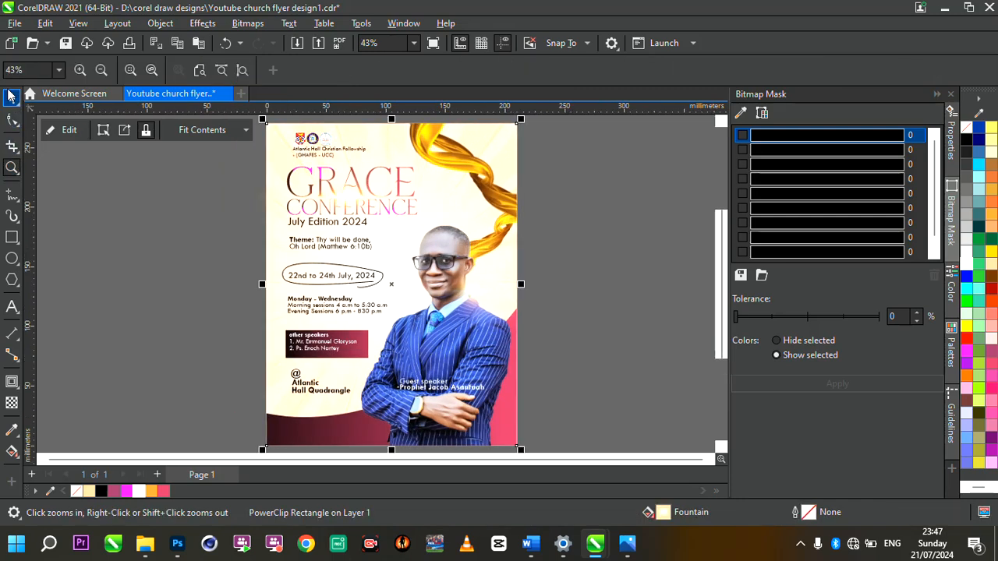
left_click(11, 95)
left_click(175, 232)
right_click(186, 233)
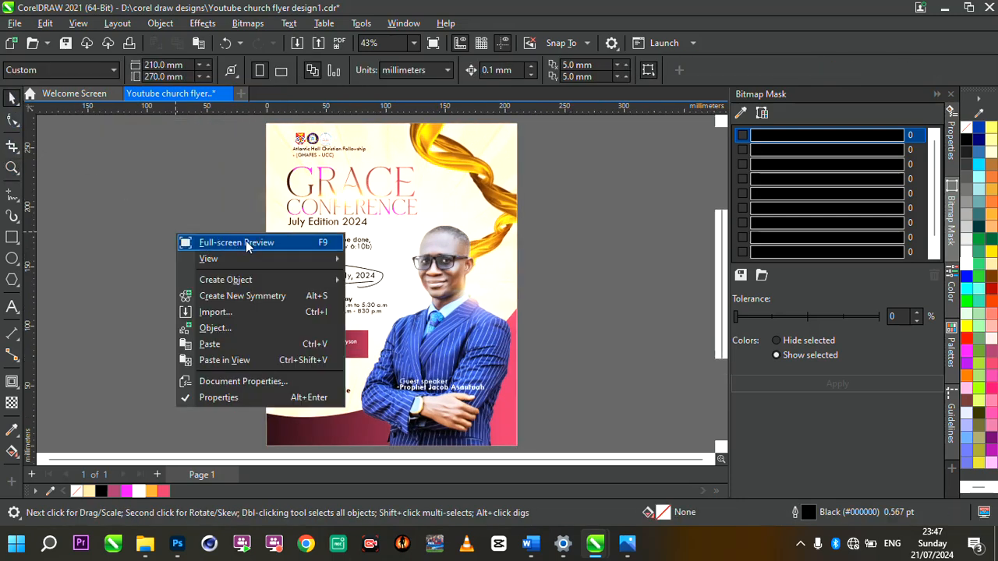
left_click(246, 241)
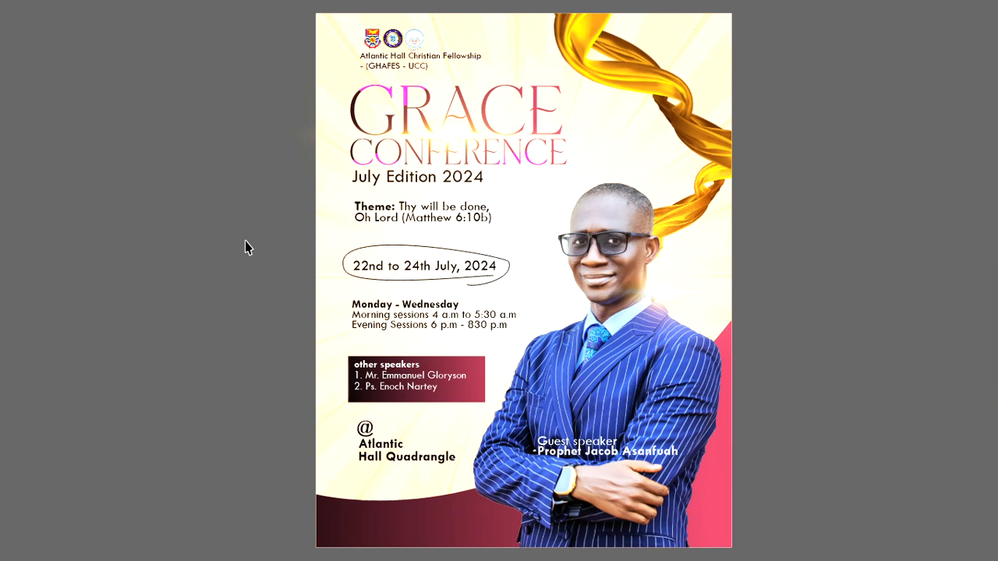
left_click(245, 242)
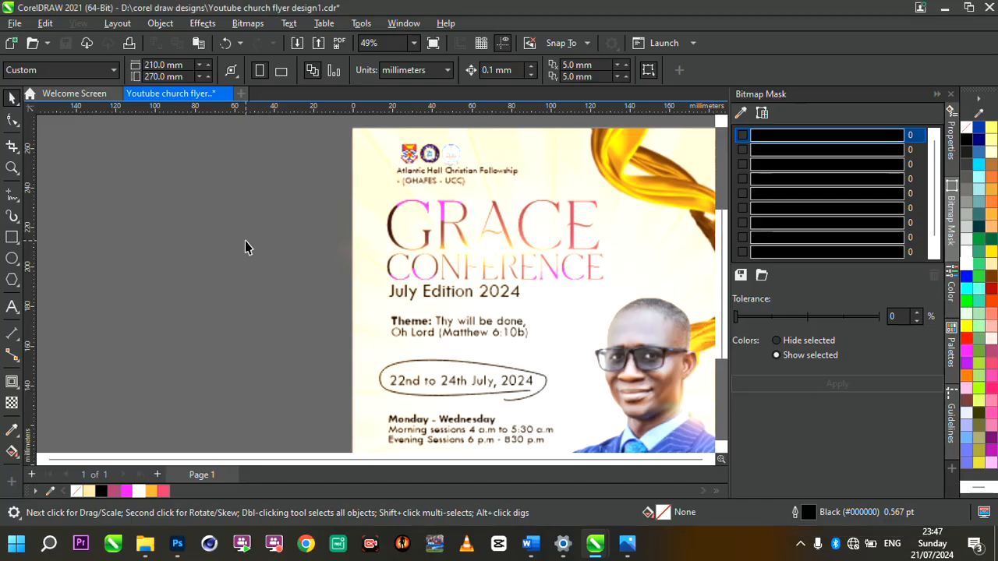